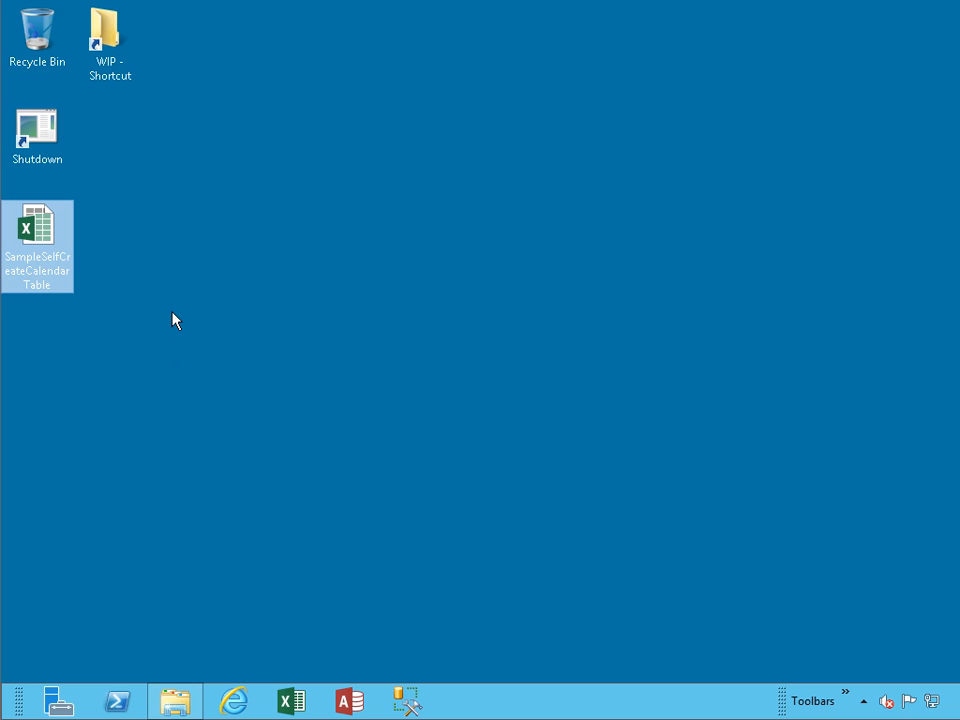
Step: Open SampleSelfCreateCalendarTable and step through row 3's Date, Month, MonthName, Weekday and Weeknum formulas
double_click(46, 222)
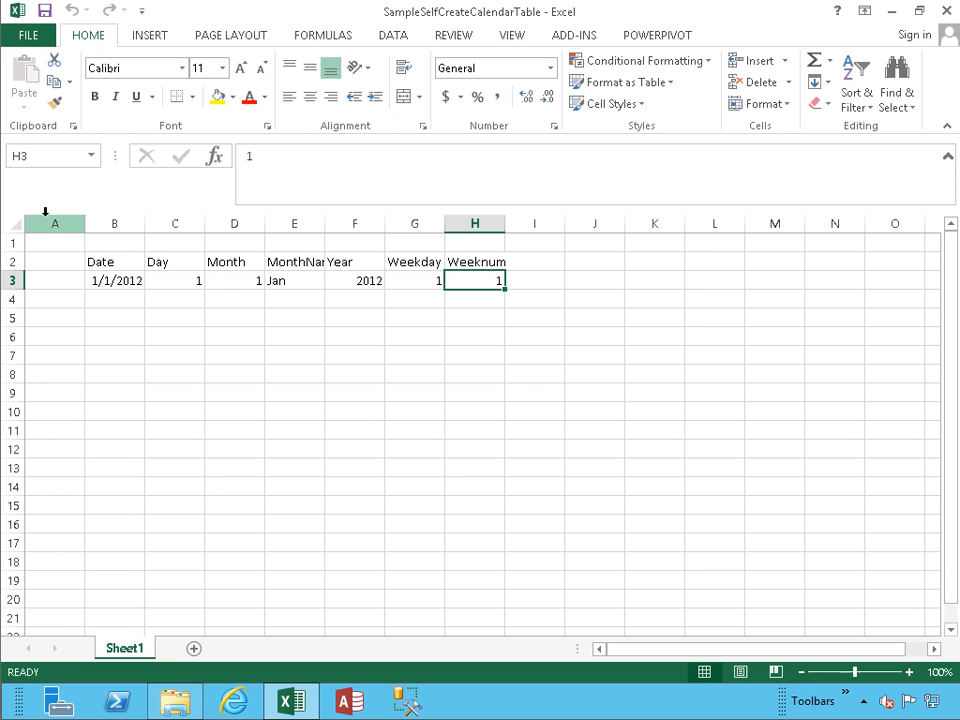
left_click(125, 298)
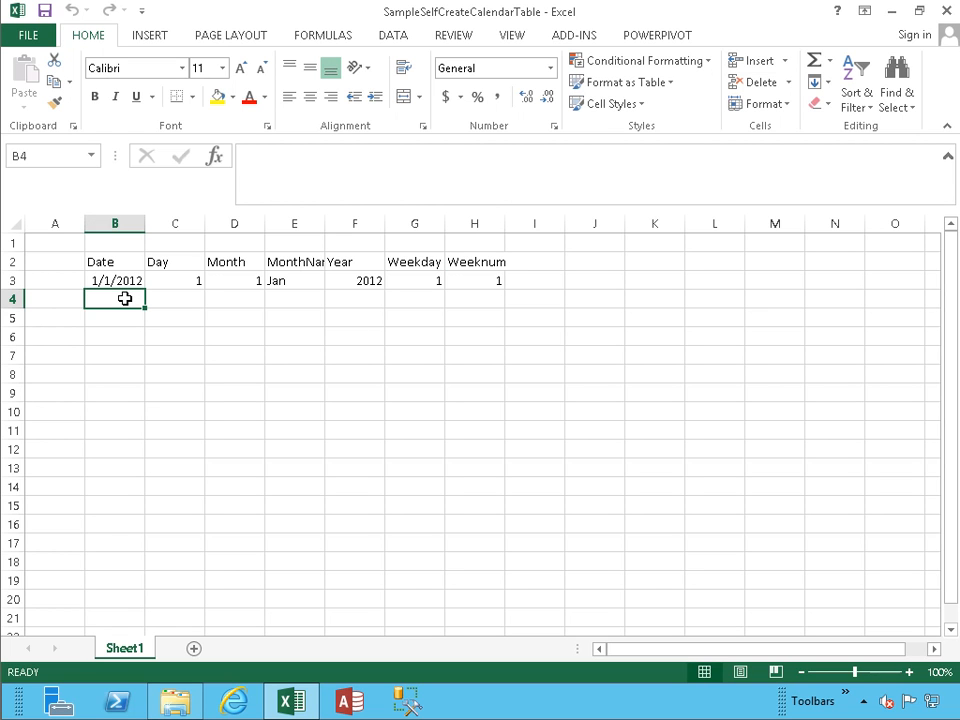
key("Up")
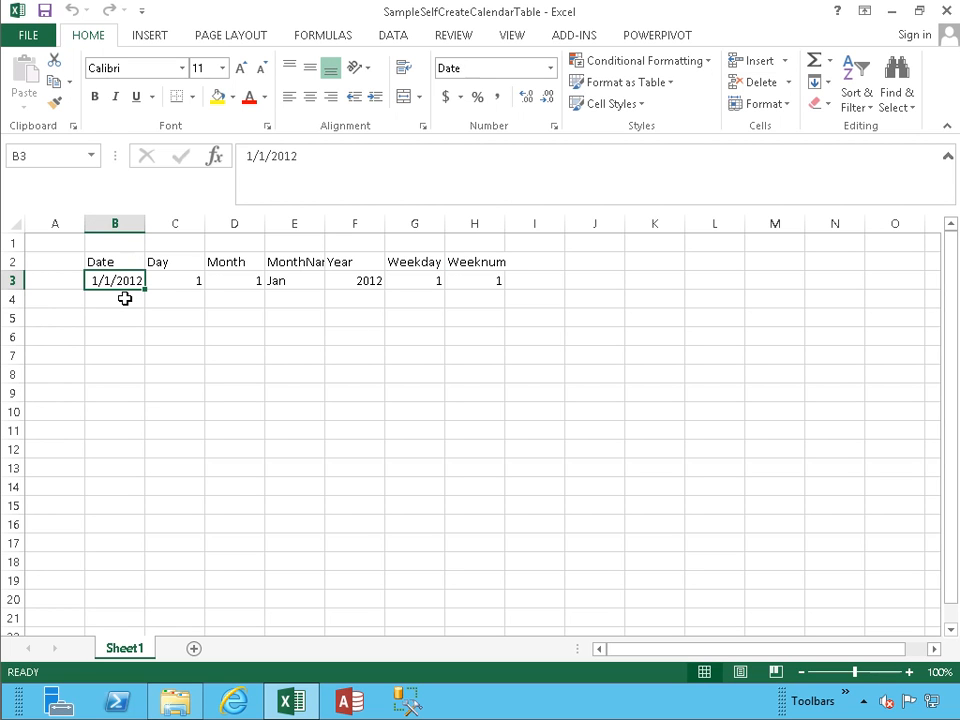
key("Right")
key("Right")
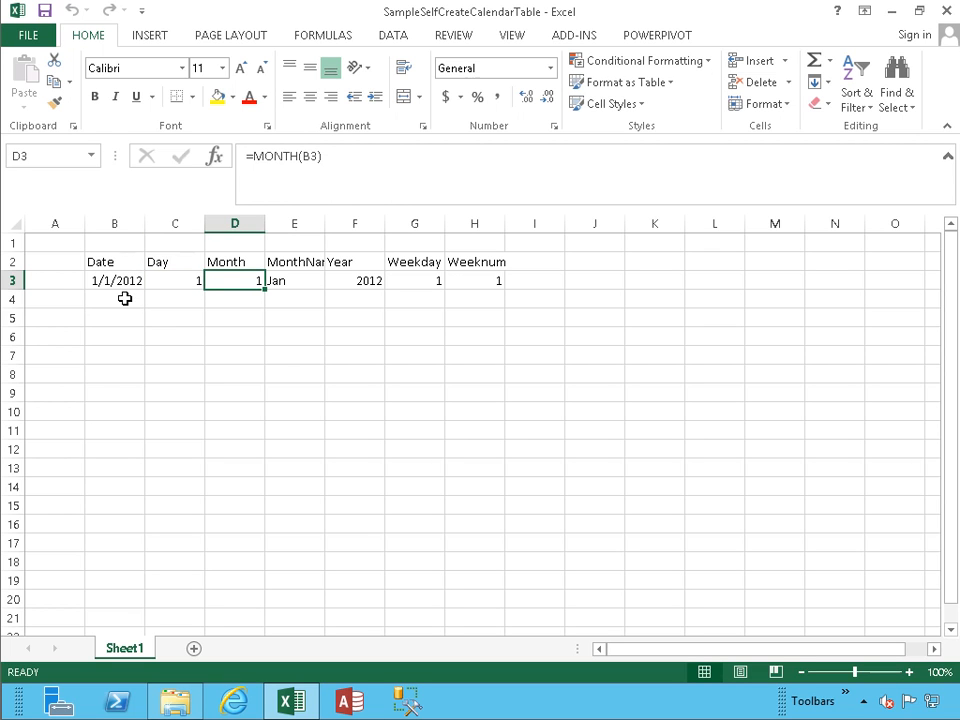
key("Right")
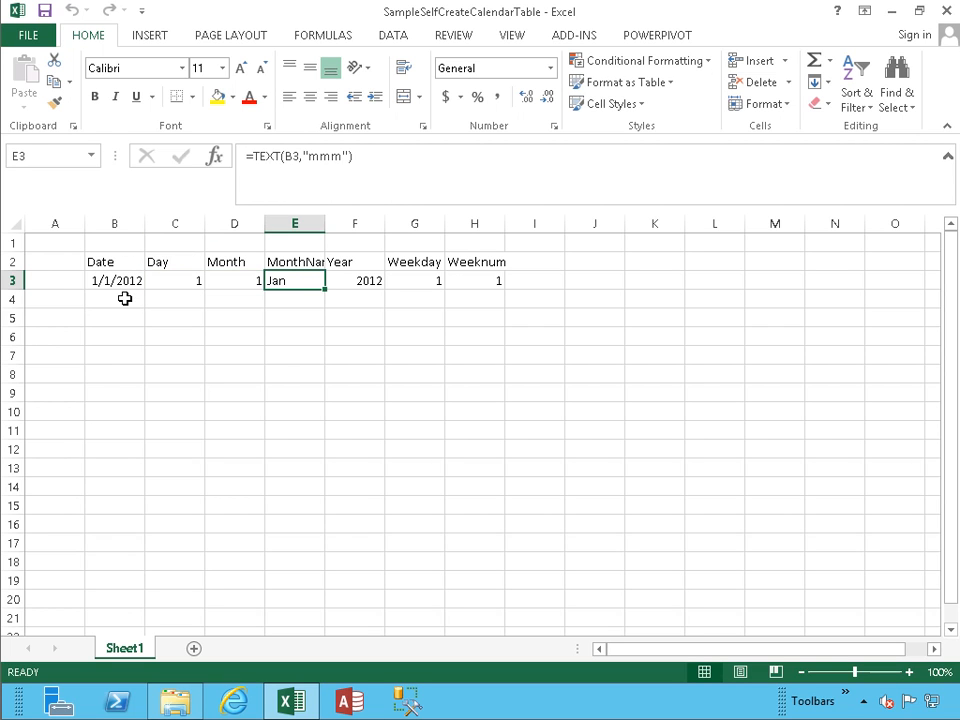
key("Right")
key("Right")
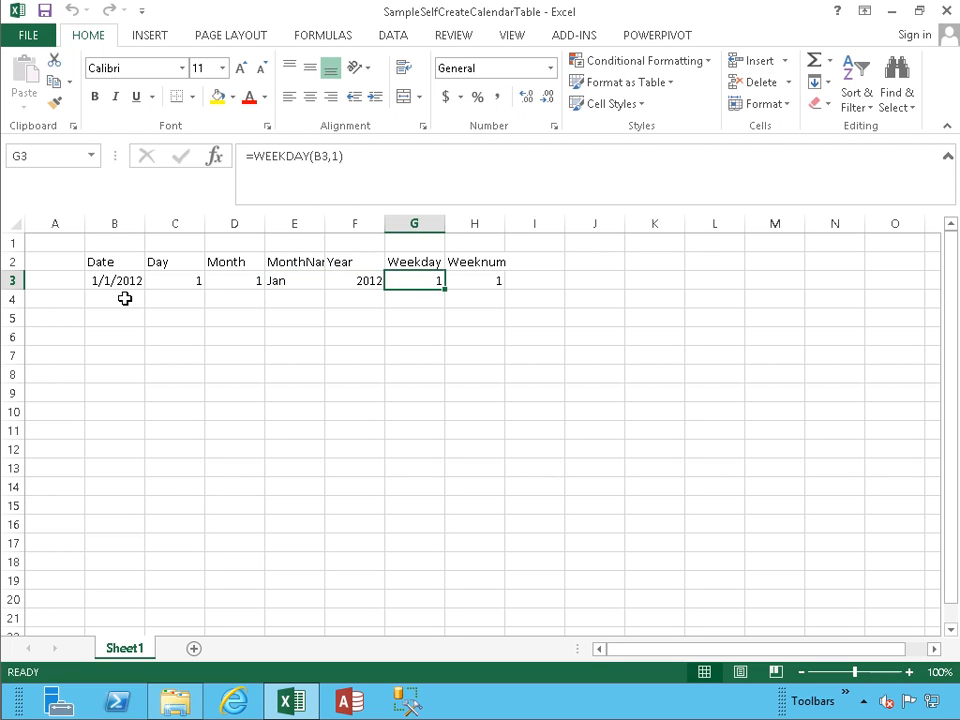
key("Right")
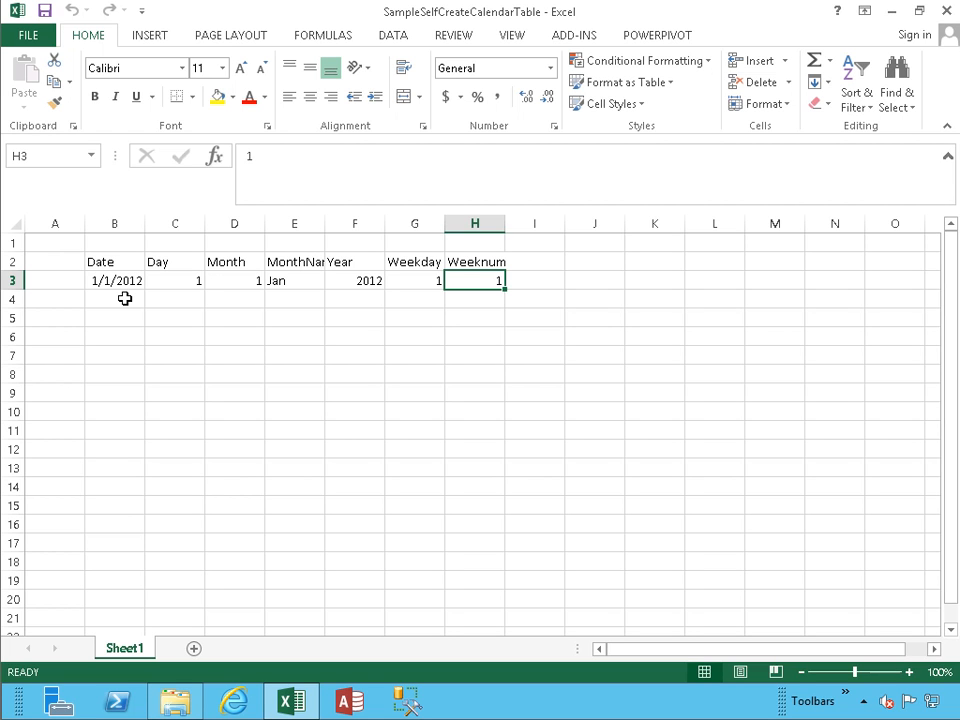
Step: Close the calendar workbook and start a new blank Excel workbook
left_click(946, 12)
left_click(292, 701)
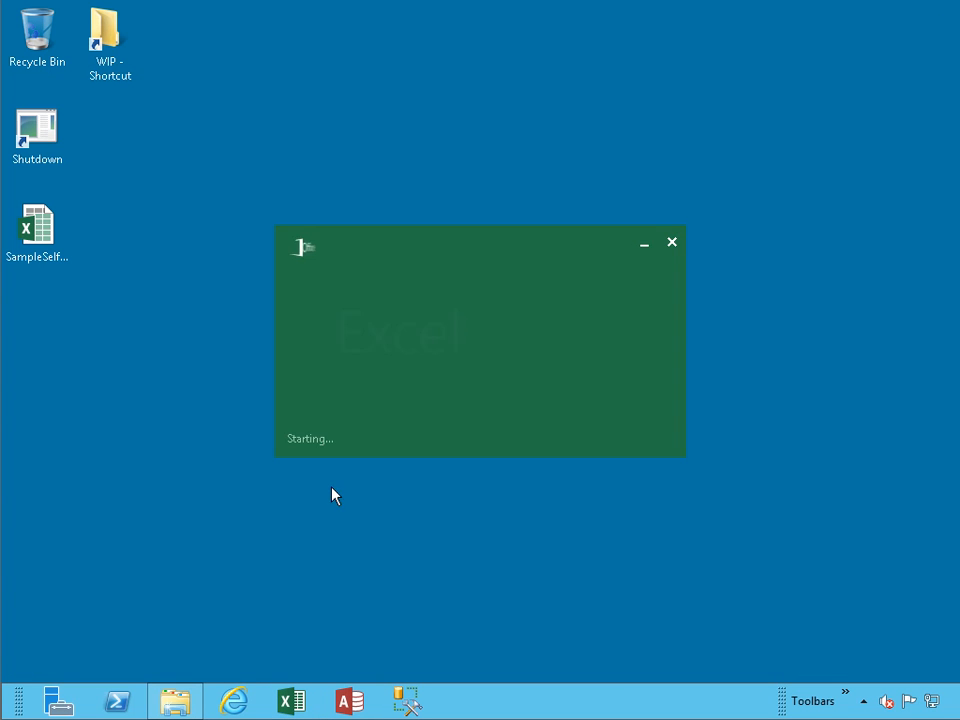
left_click(420, 271)
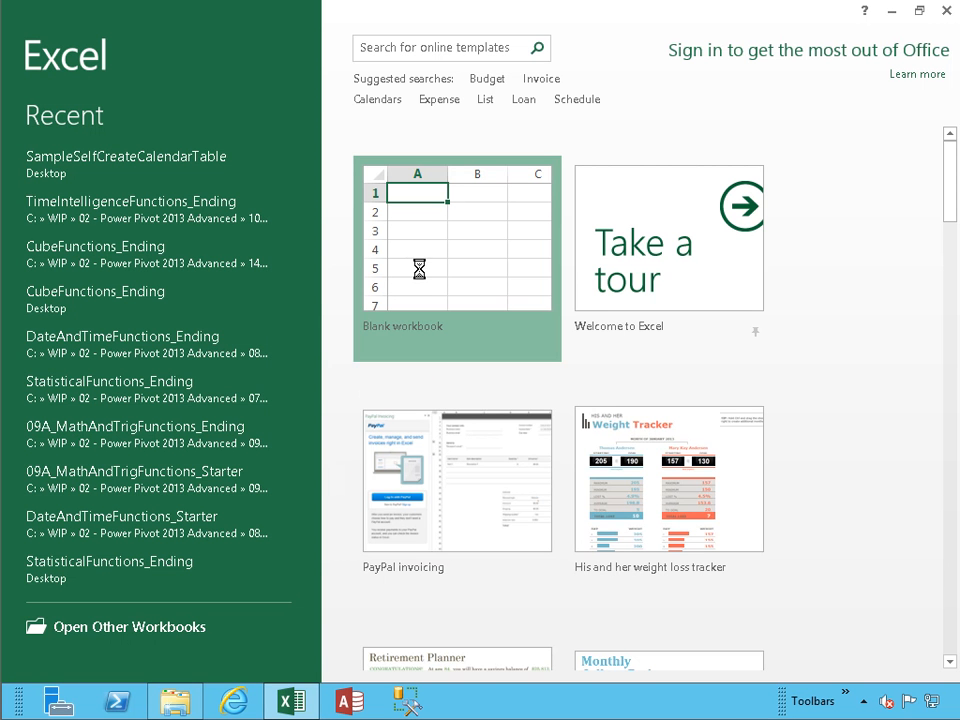
left_click(420, 271)
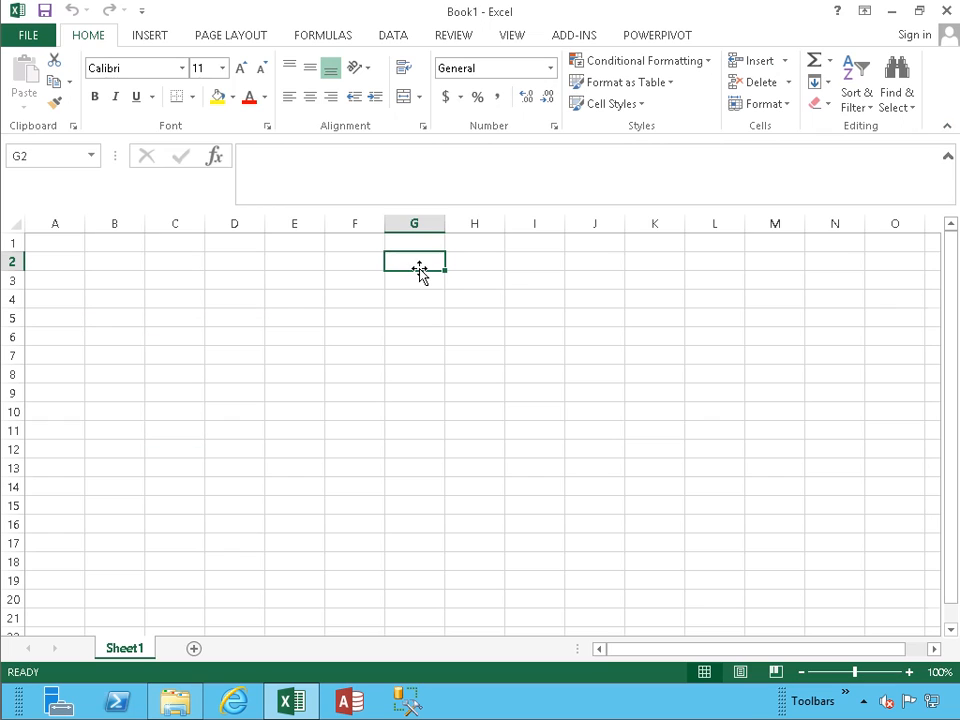
Step: Open the PowerPivot Manage window and maximize it to full screen
left_click(643, 40)
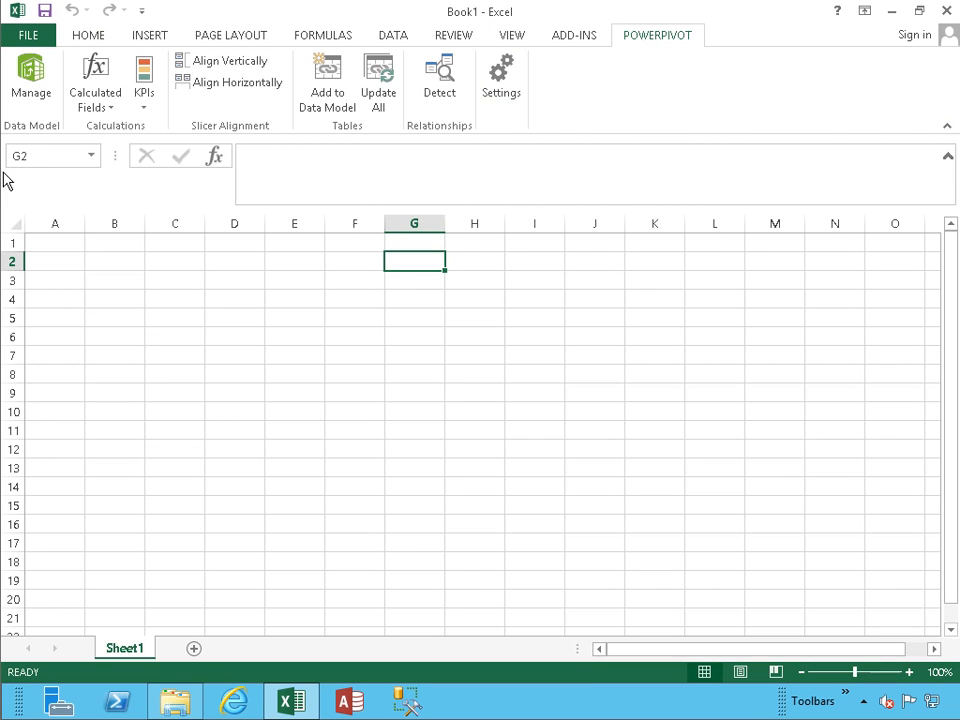
left_click(44, 98)
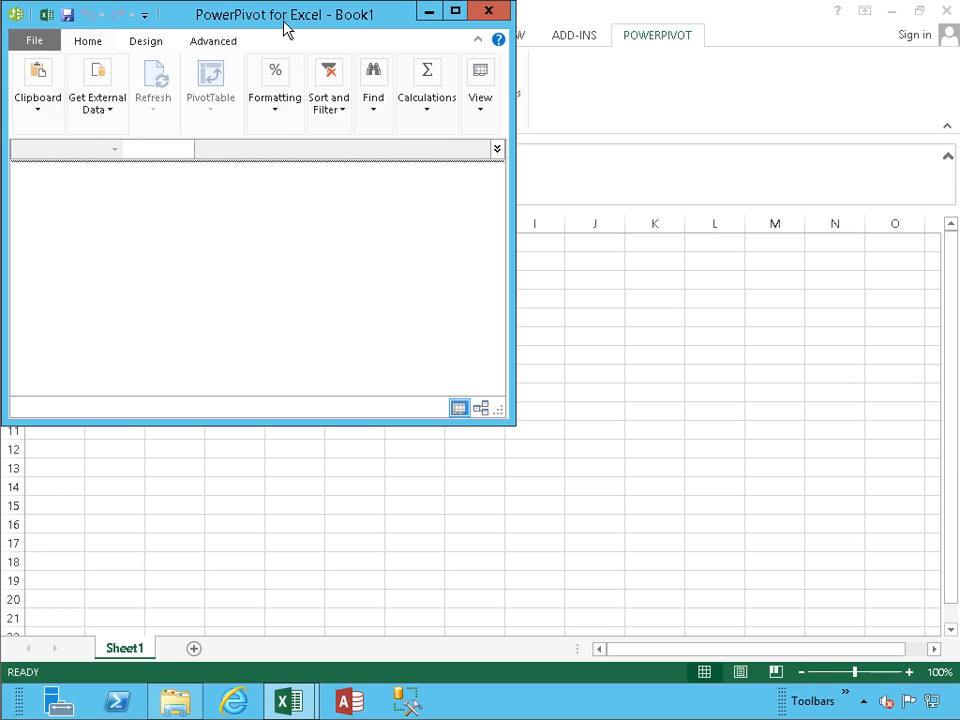
double_click(285, 28)
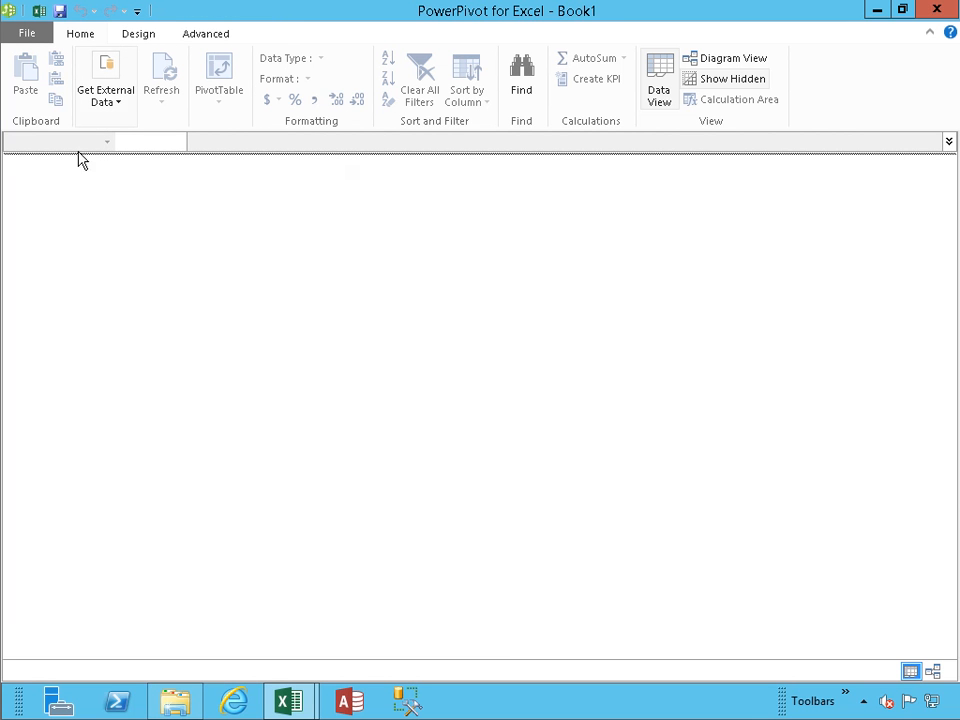
Step: Choose Windows Azure Marketplace as the data source and search for the 'datestream' dataset
left_click(117, 110)
left_click(117, 110)
left_click(117, 110)
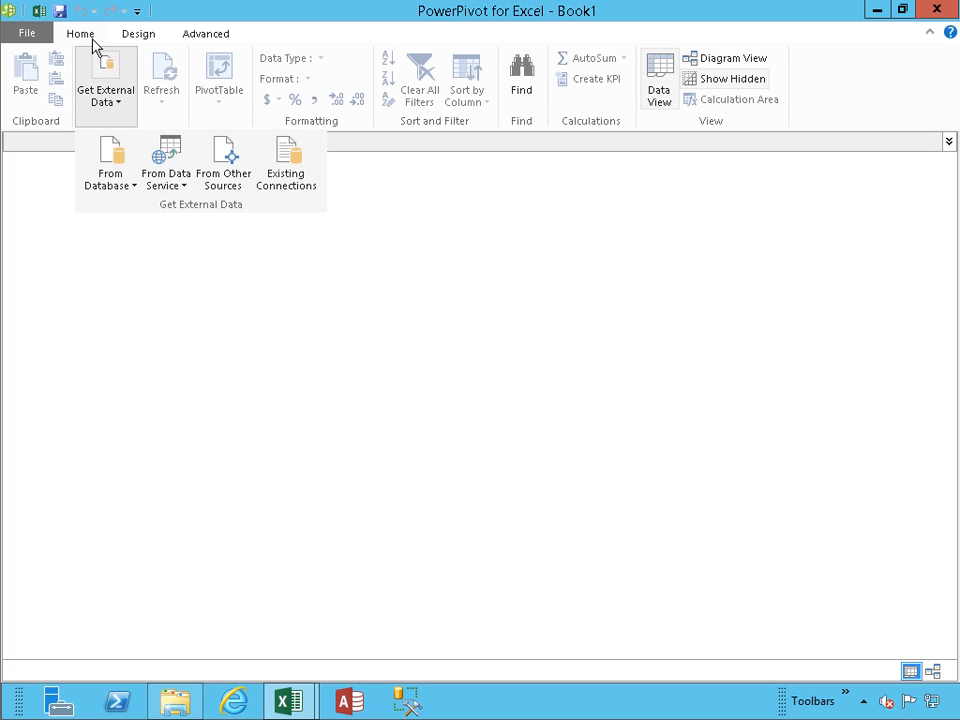
left_click(182, 190)
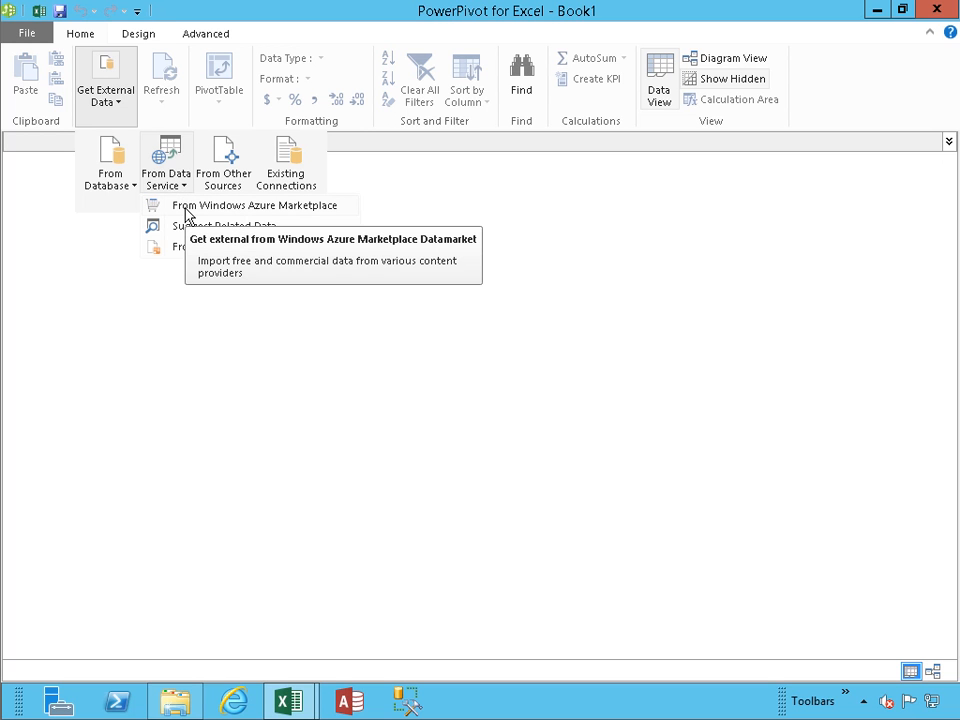
left_click(187, 210)
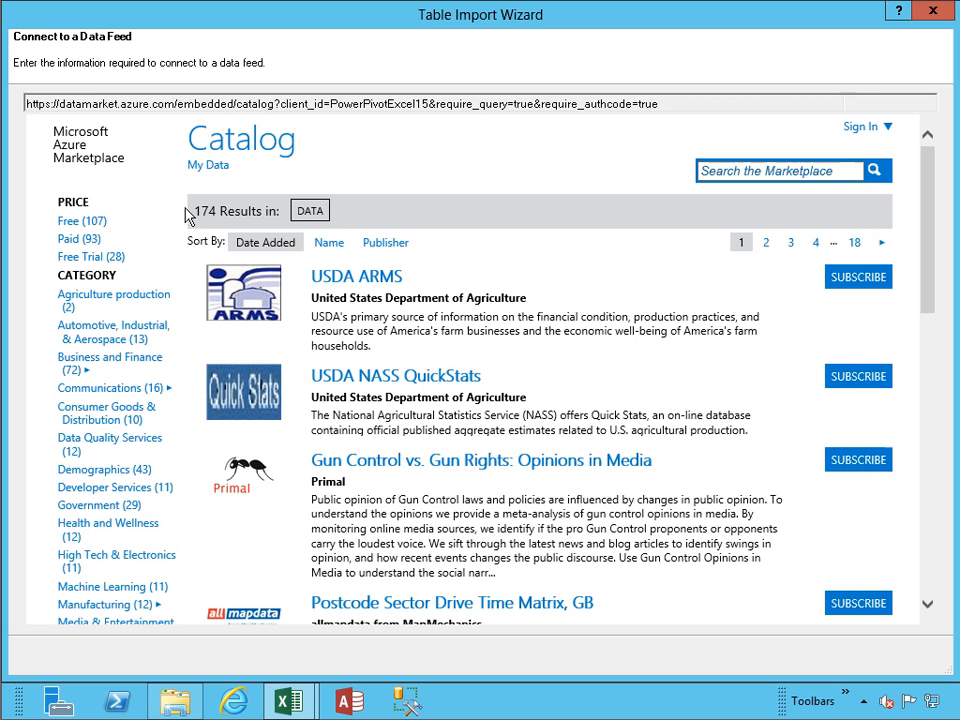
left_click(733, 174)
type("datestrea")
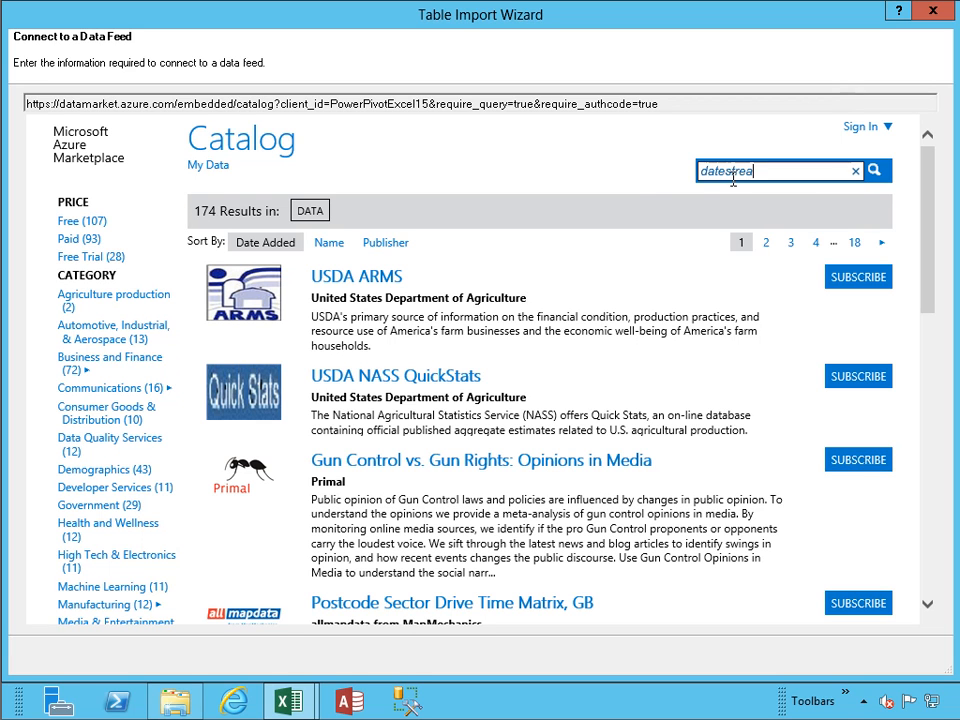
type("m")
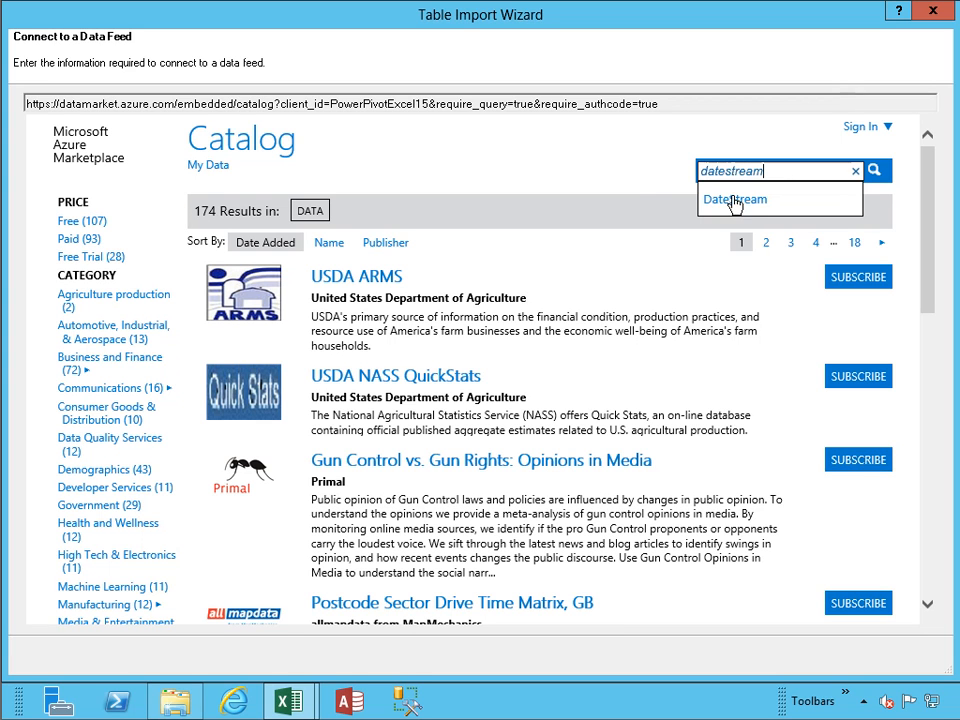
left_click(734, 202)
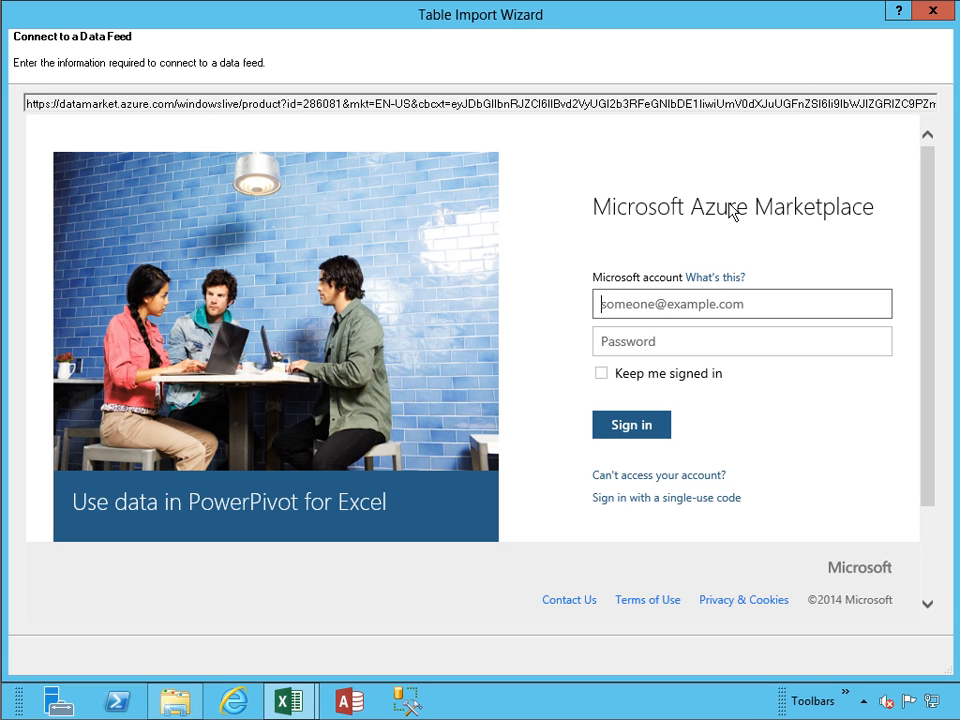
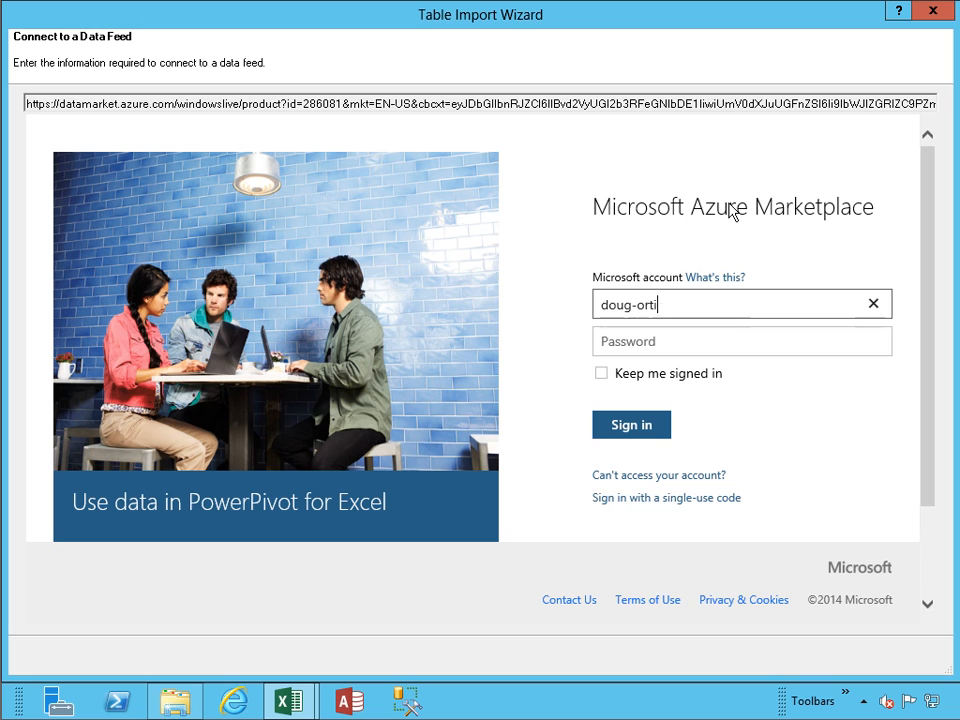
Step: Sign in to the Marketplace with the Microsoft account e-mail and password
key("Tab")
type("*****")
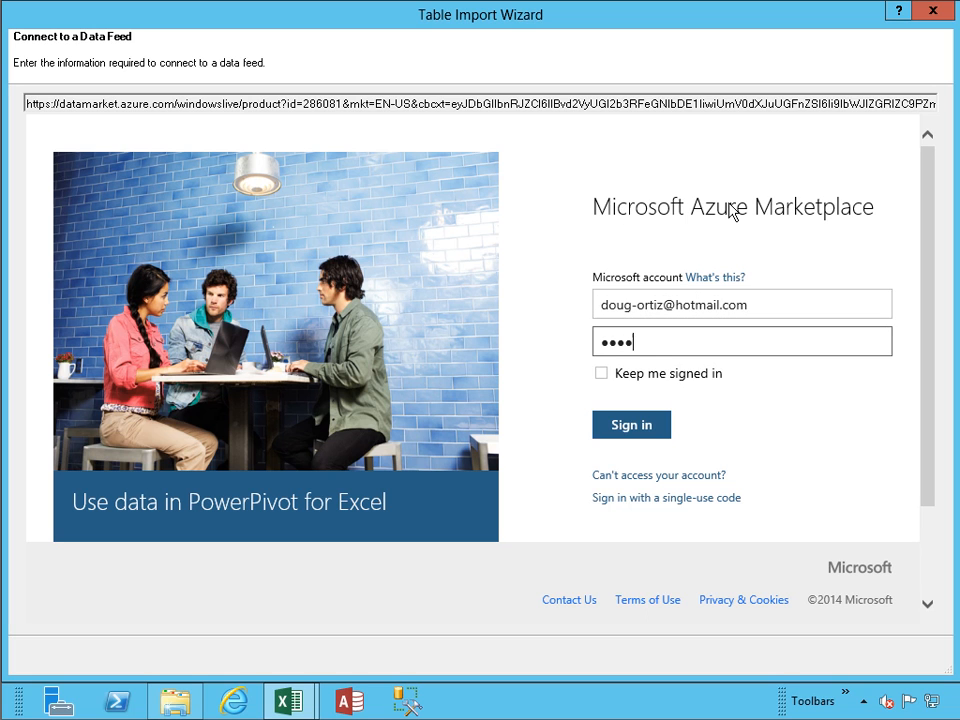
key("BackSpace")
key("BackSpace")
key("BackSpace")
key("BackSpace")
key("BackSpace")
type("********")
key("Return")
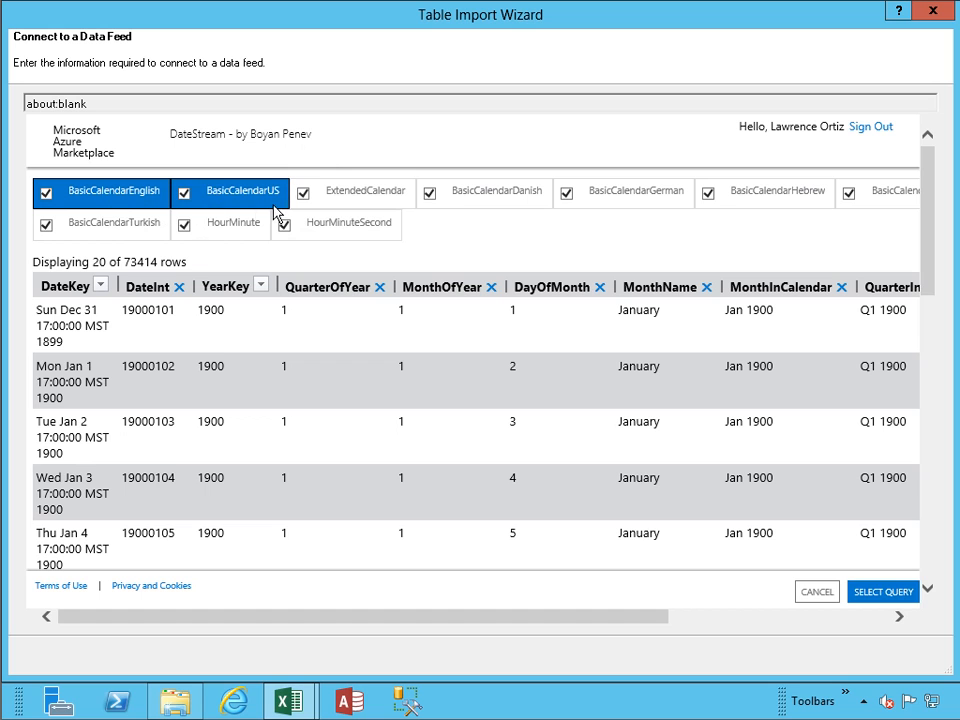
Step: Uncheck every DateStream table except BasicCalendarEnglish, BasicCalendarUS and ExtendedCalendar, then confirm the query
left_click(432, 196)
left_click(566, 200)
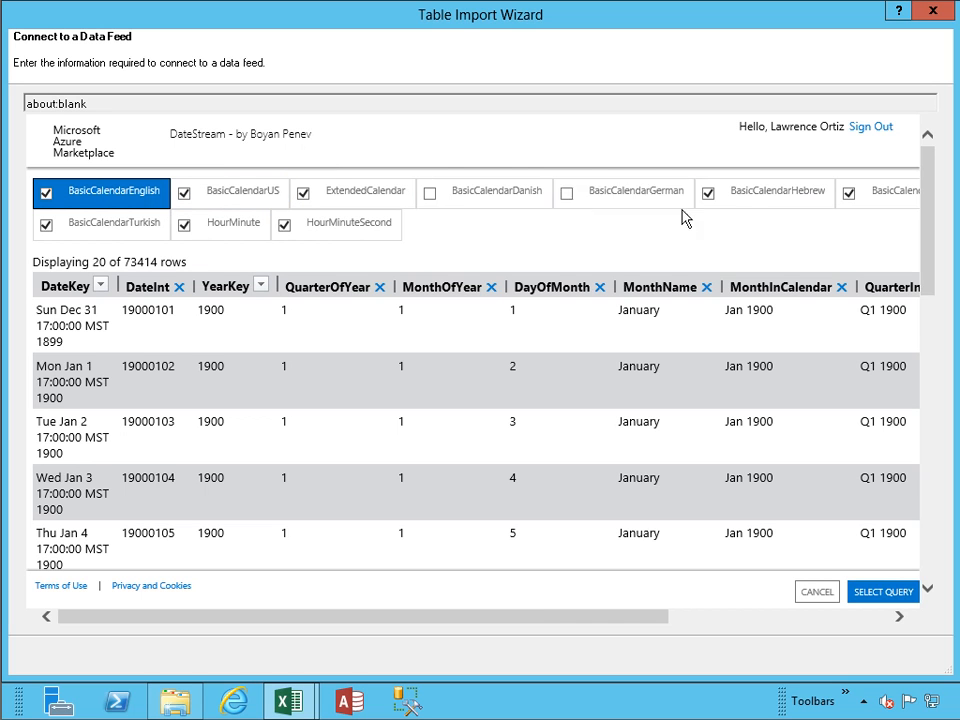
left_click(711, 199)
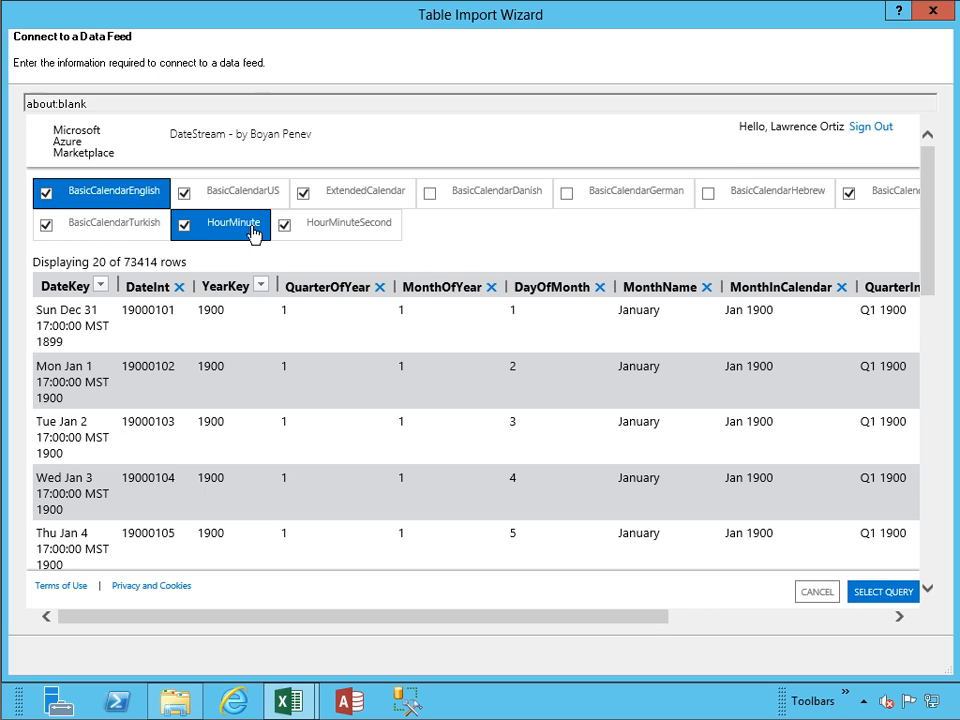
left_click(184, 227)
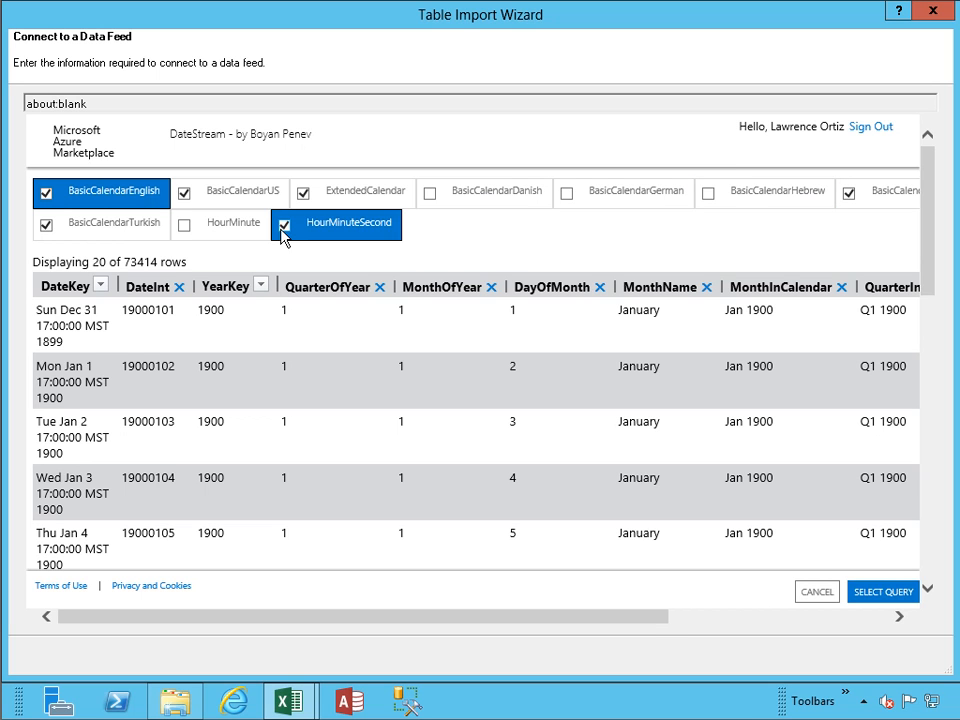
left_click(47, 228)
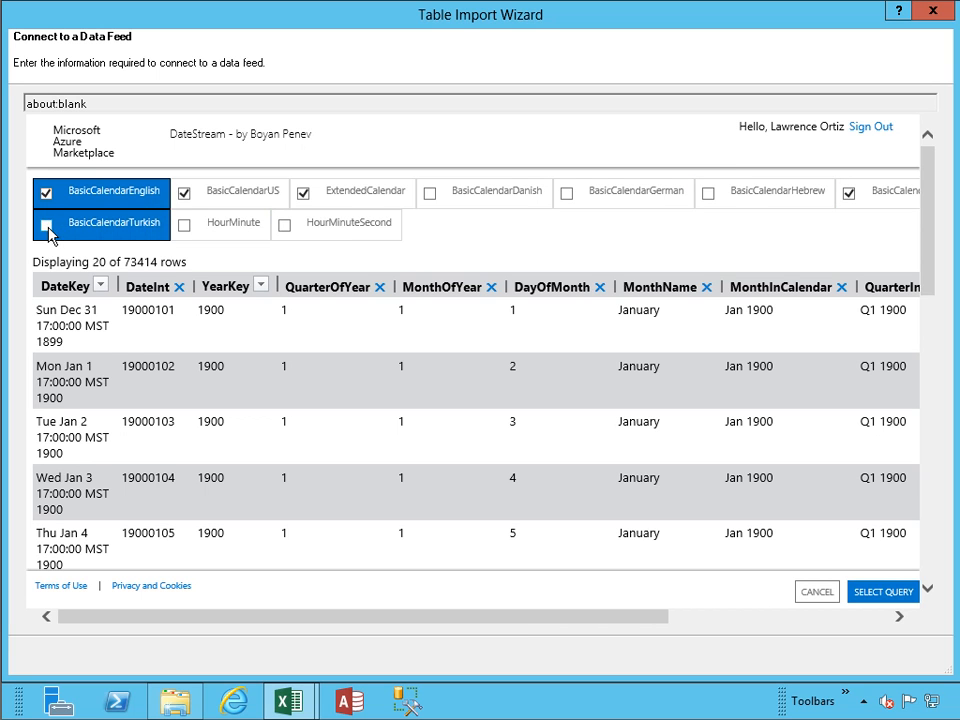
left_click_drag(398, 625, 630, 625)
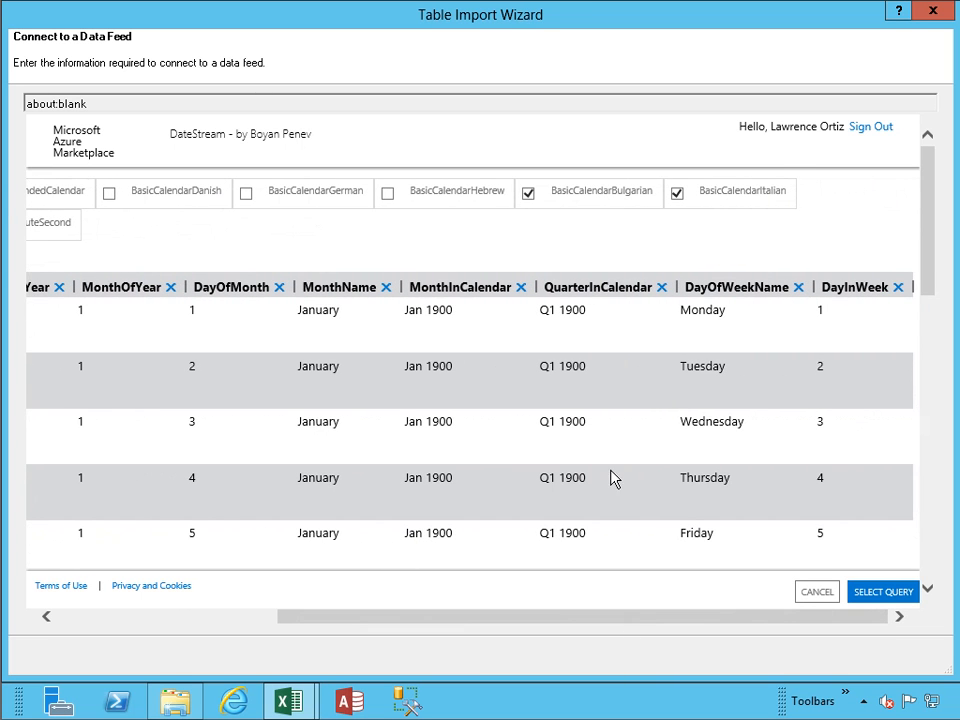
left_click(529, 196)
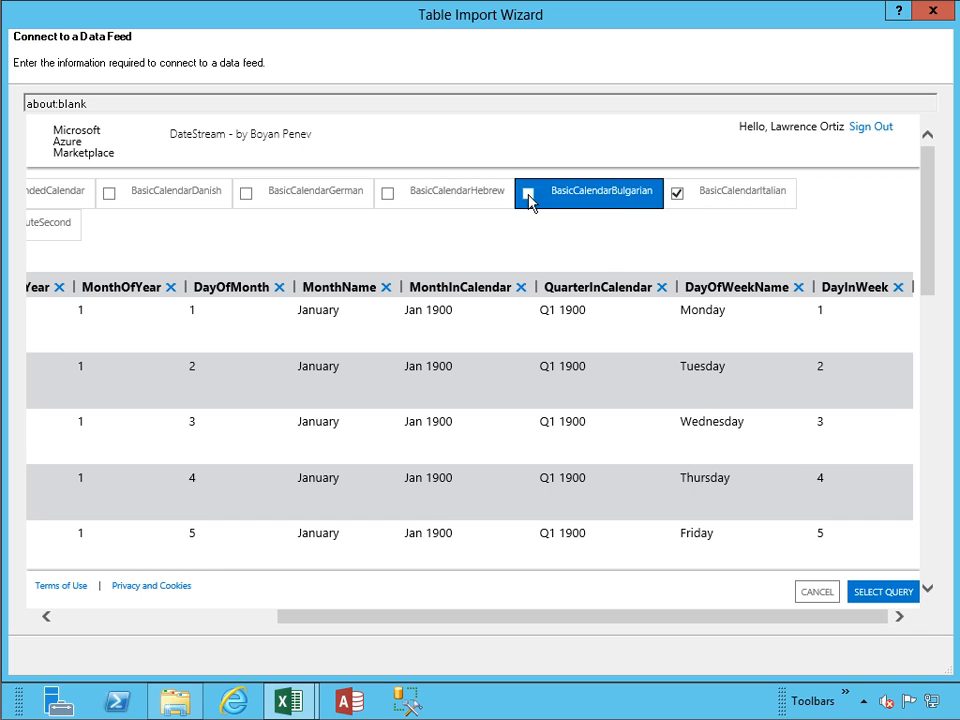
left_click(678, 196)
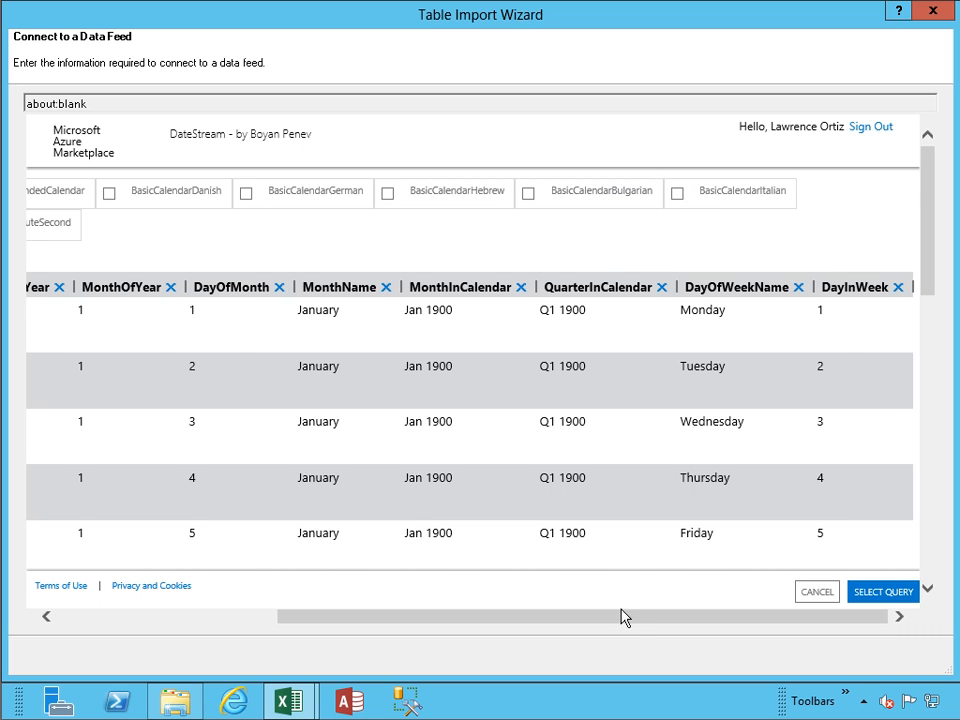
left_click_drag(621, 617, 300, 628)
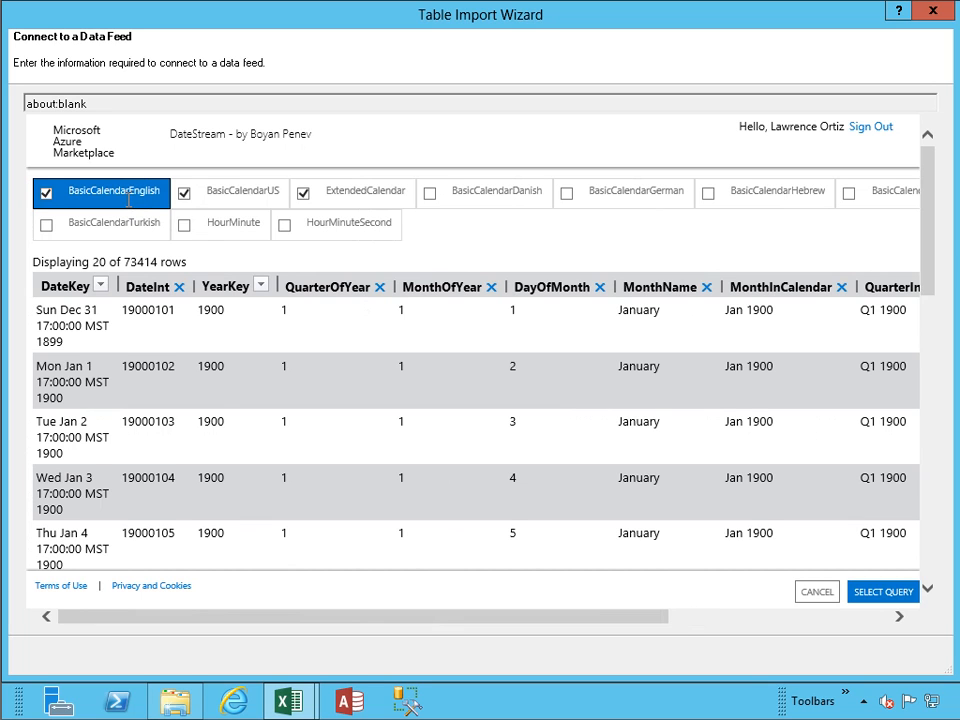
left_click(872, 594)
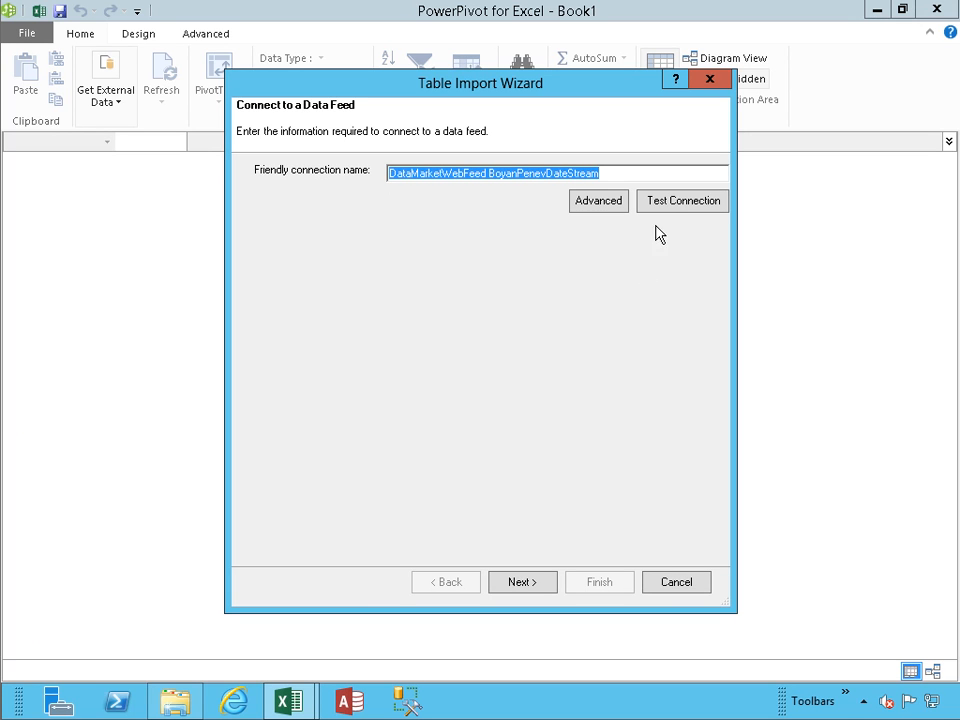
Step: Test the DateStream data feed connection successfully and continue to Select Tables and Views
left_click(670, 210)
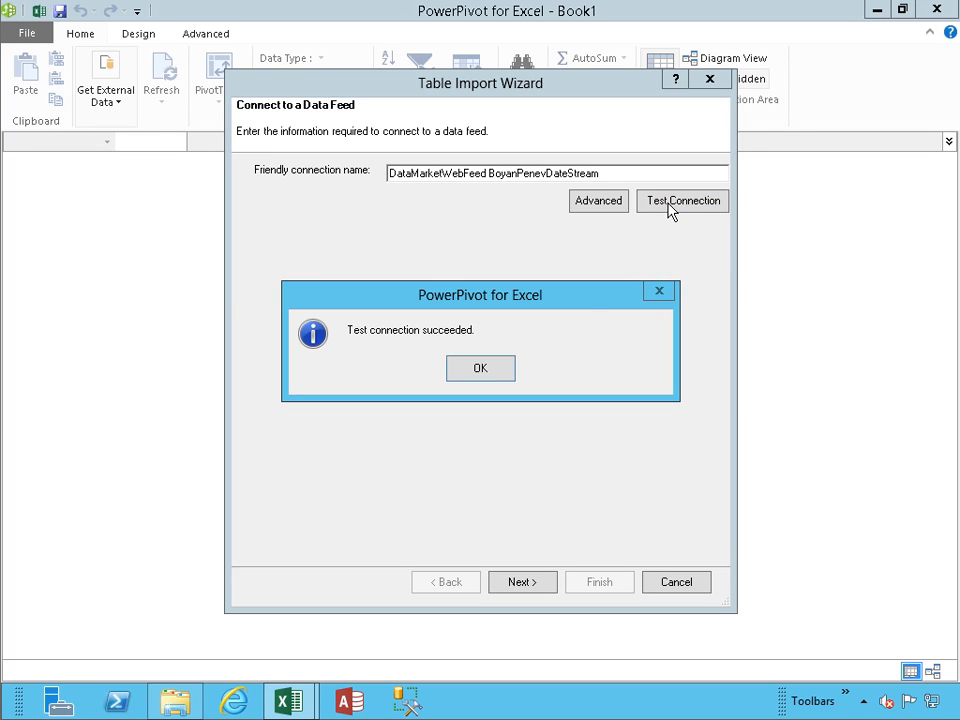
left_click(480, 368)
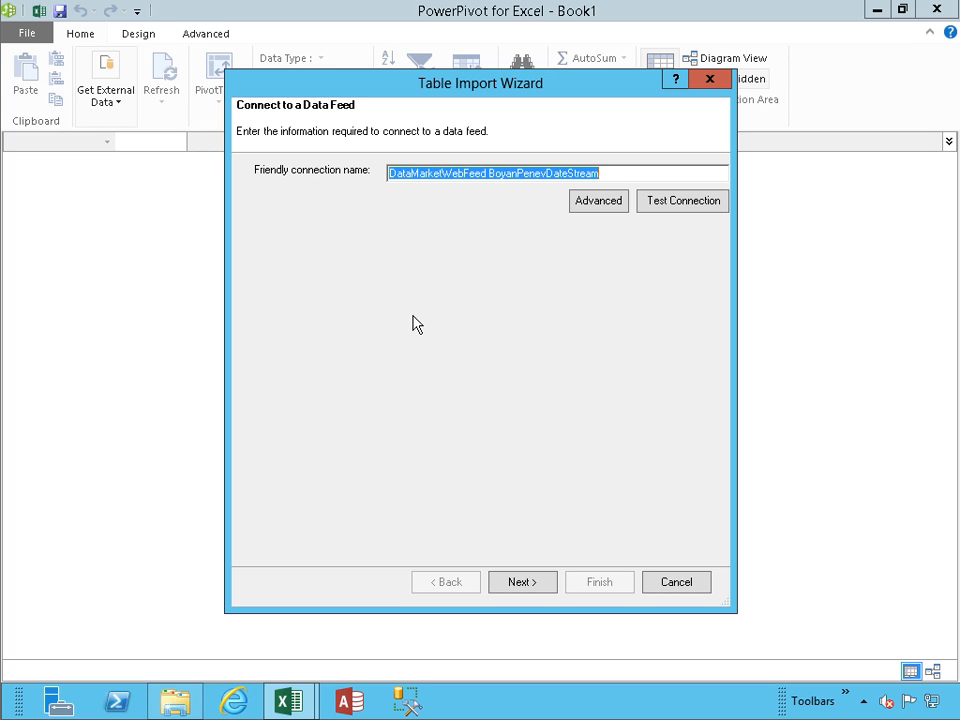
left_click(512, 584)
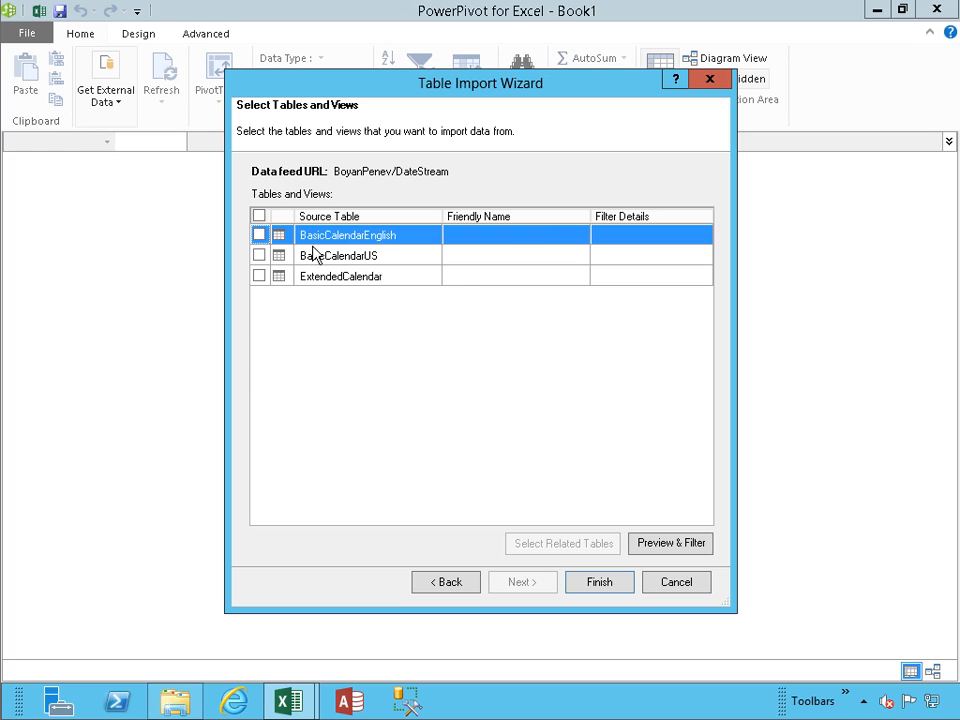
Step: Select all three calendar tables, preview BasicCalendarEnglish's columns, then import them
left_click(259, 215)
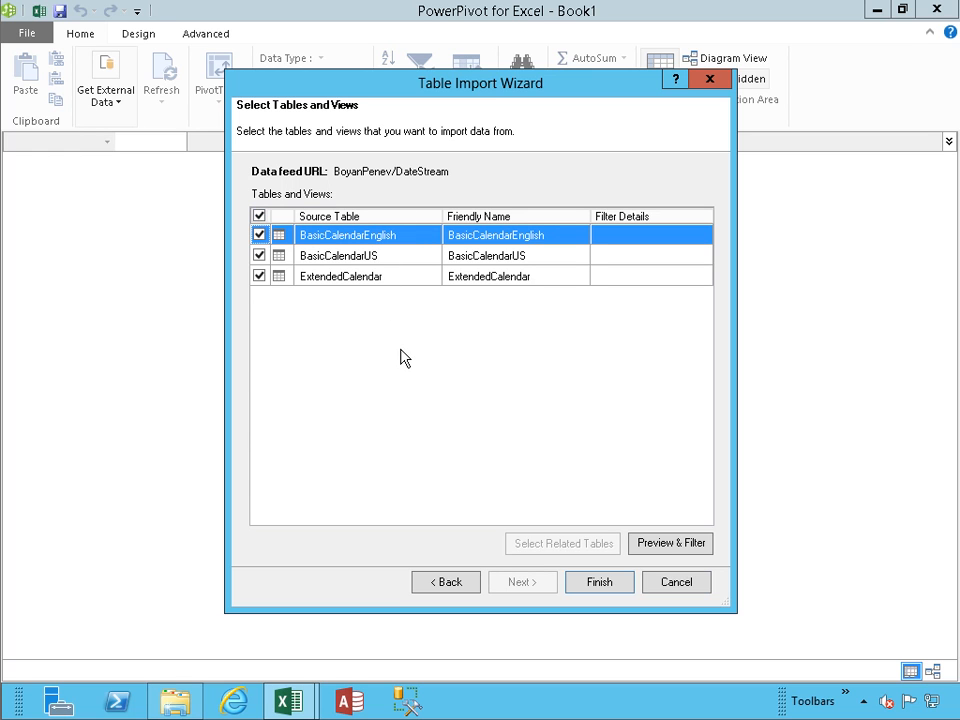
left_click(668, 545)
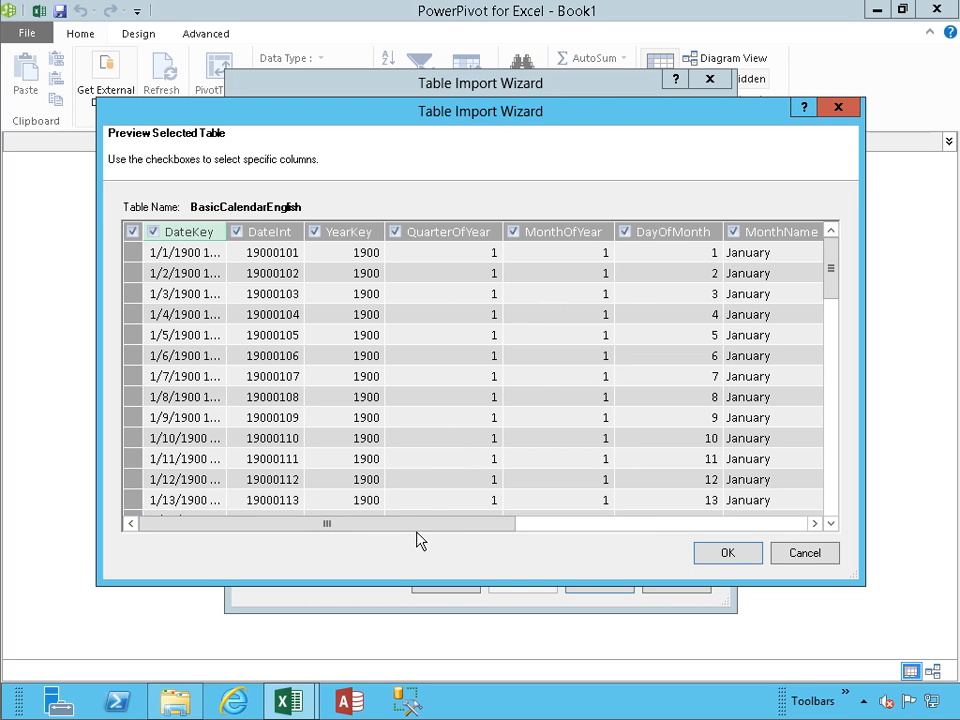
left_click_drag(416, 526, 679, 514)
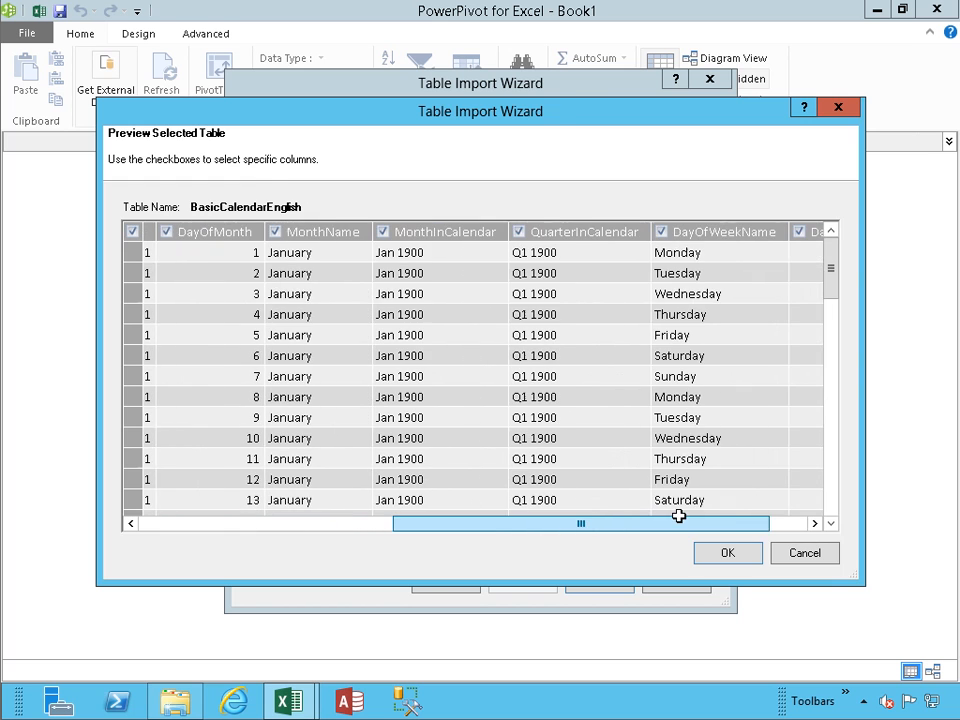
left_click(803, 553)
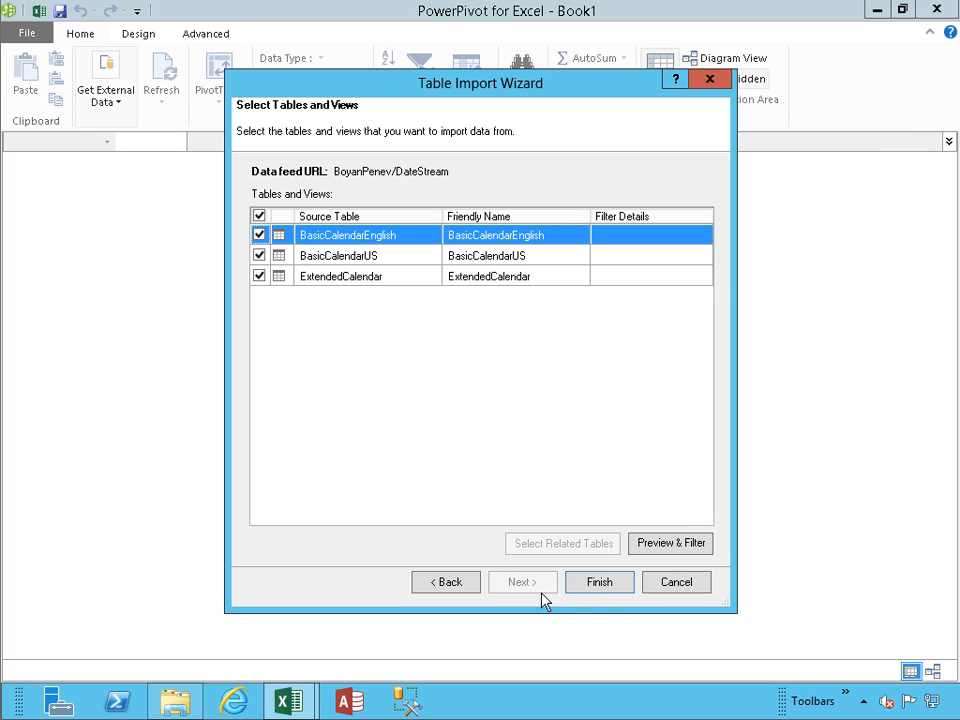
left_click(602, 584)
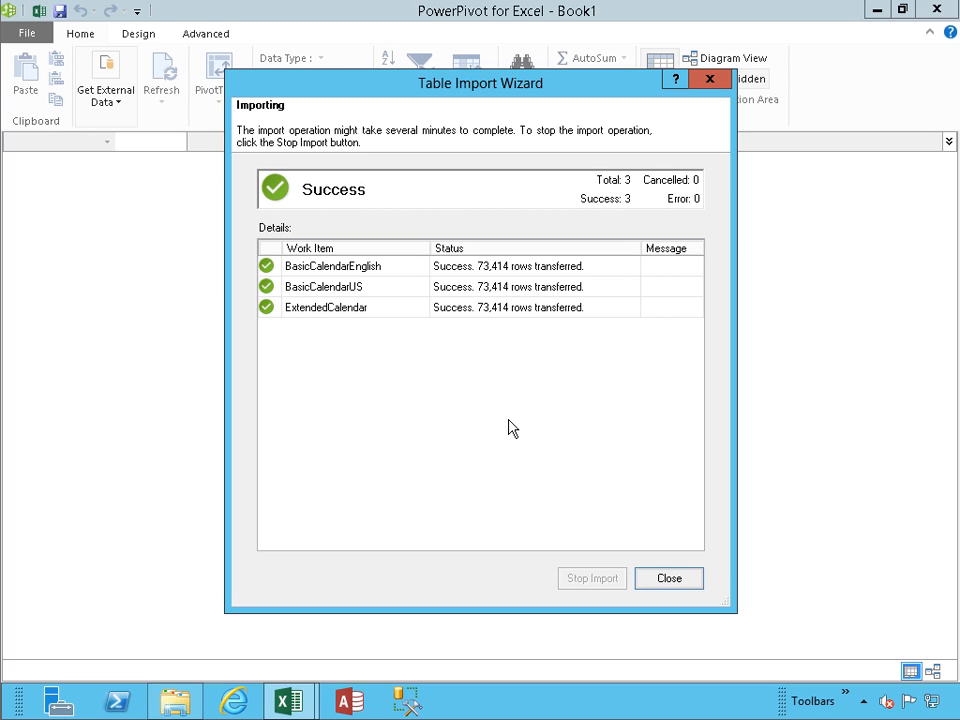
Step: Close the import wizard and browse the BasicCalendarUS and ExtendedCalendar tables' columns
left_click(665, 580)
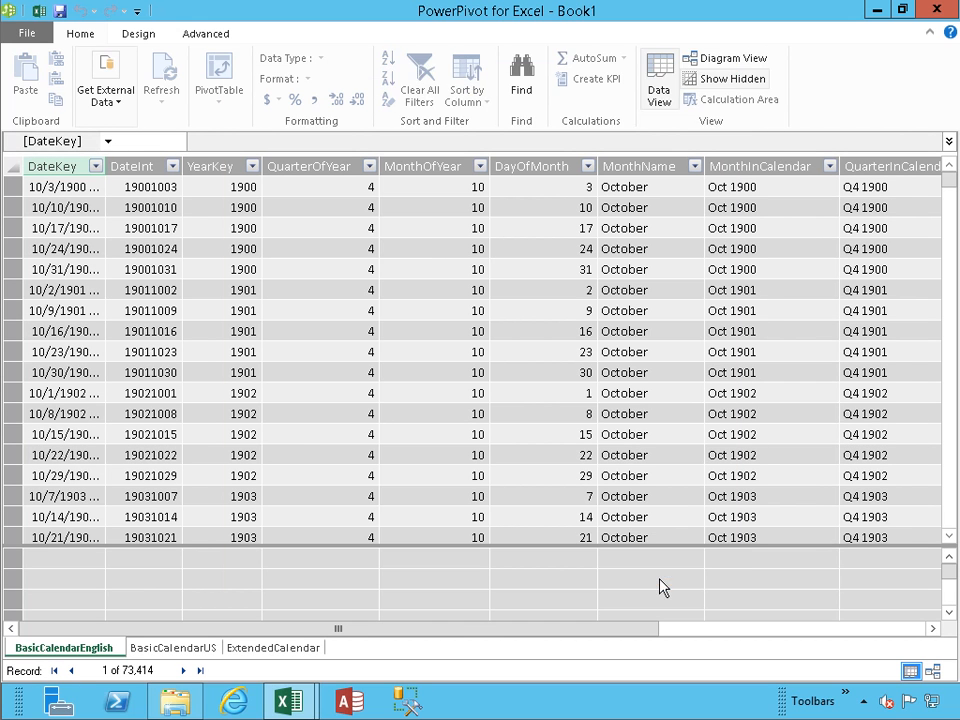
left_click(174, 649)
left_click(260, 652)
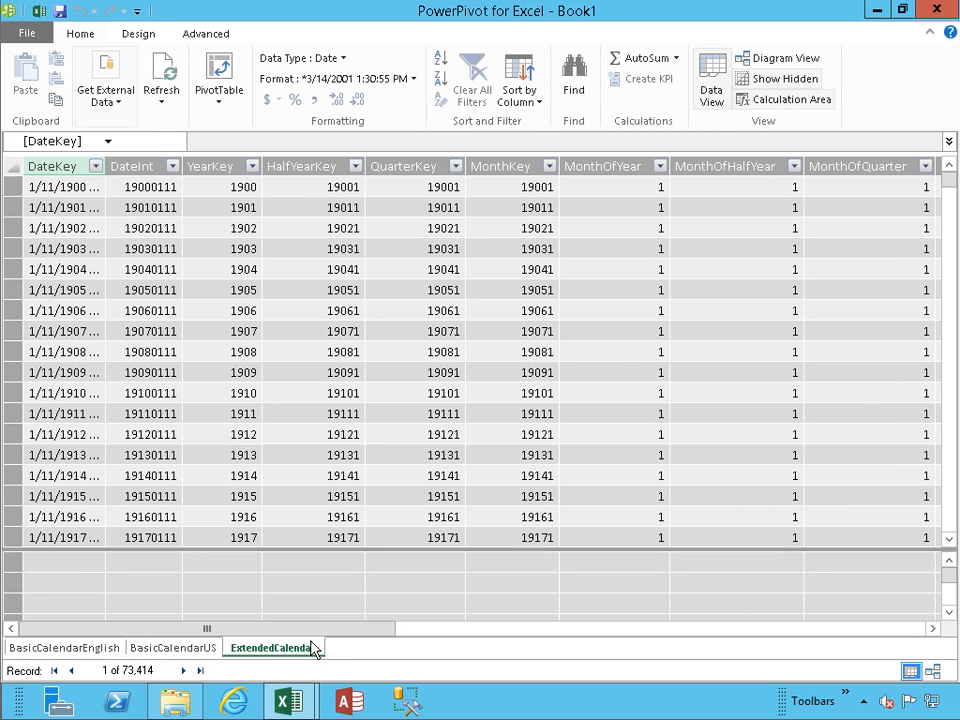
left_click_drag(312, 634, 845, 620)
left_click(390, 610)
left_click(386, 630)
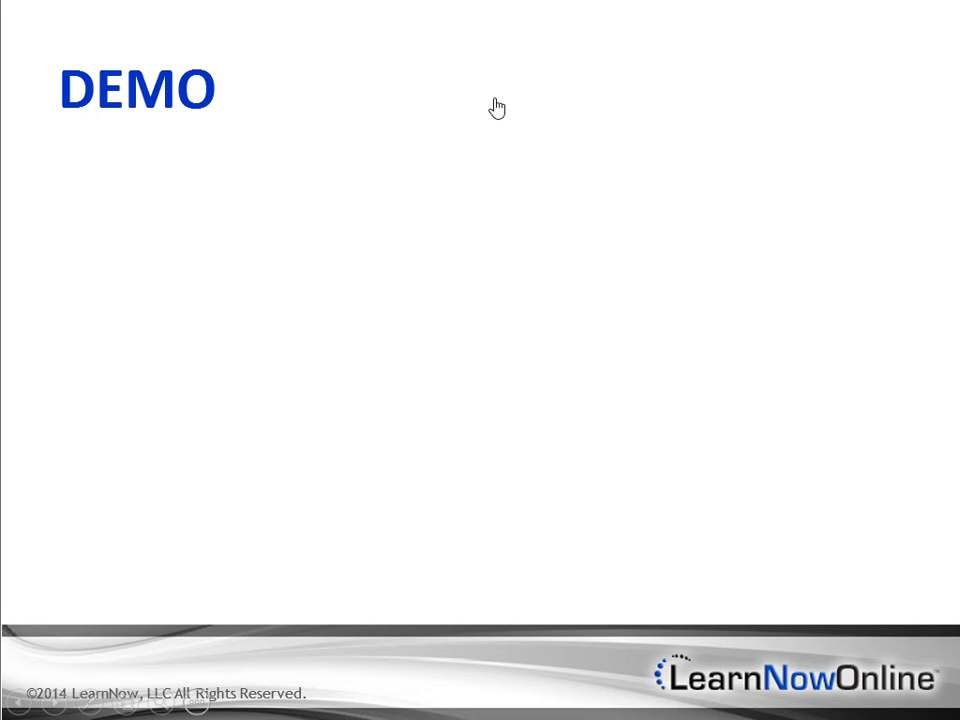
Step: Reveal the 'Time Intelligence Functions' bullet on the DEMO slide
left_click(495, 99)
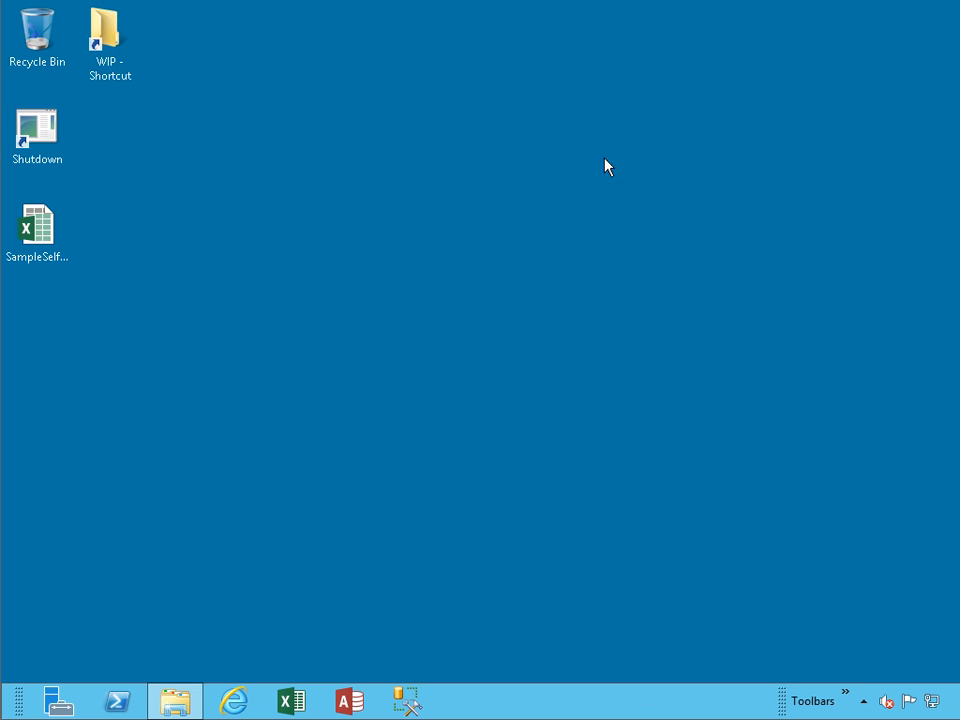
Step: Launch Excel with a blank workbook and open its PowerPivot window's external data options
left_click(290, 701)
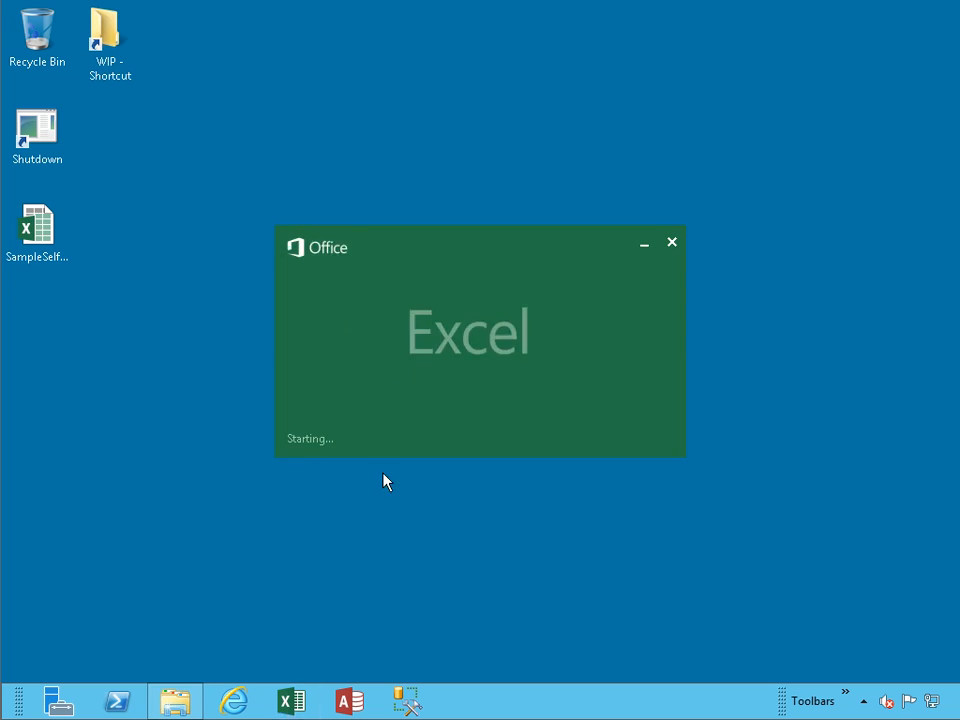
left_click(432, 262)
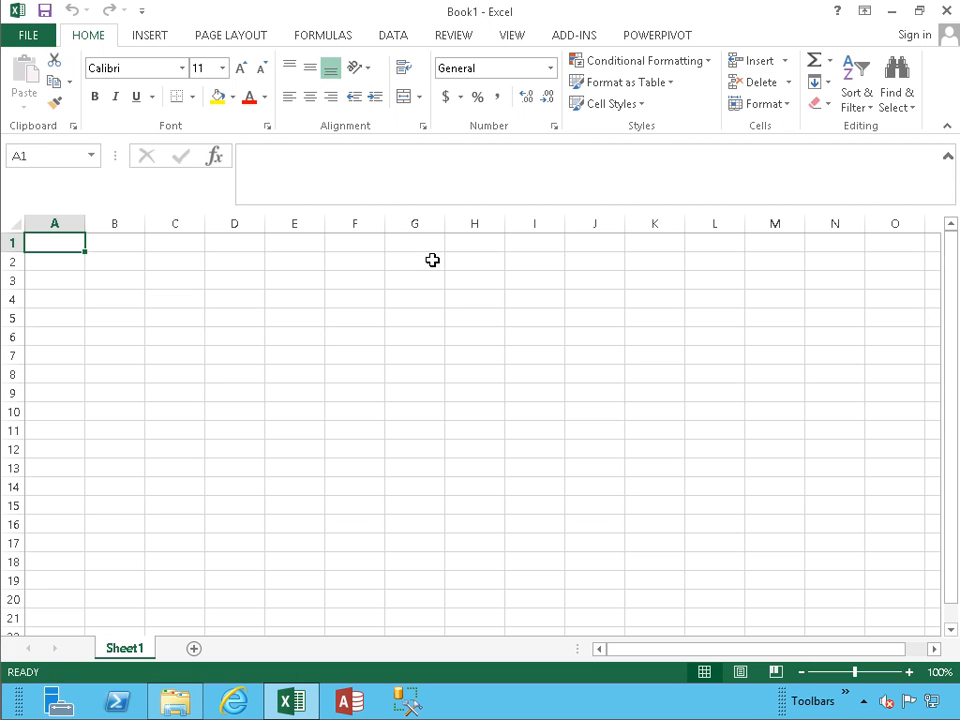
left_click(650, 35)
left_click(35, 95)
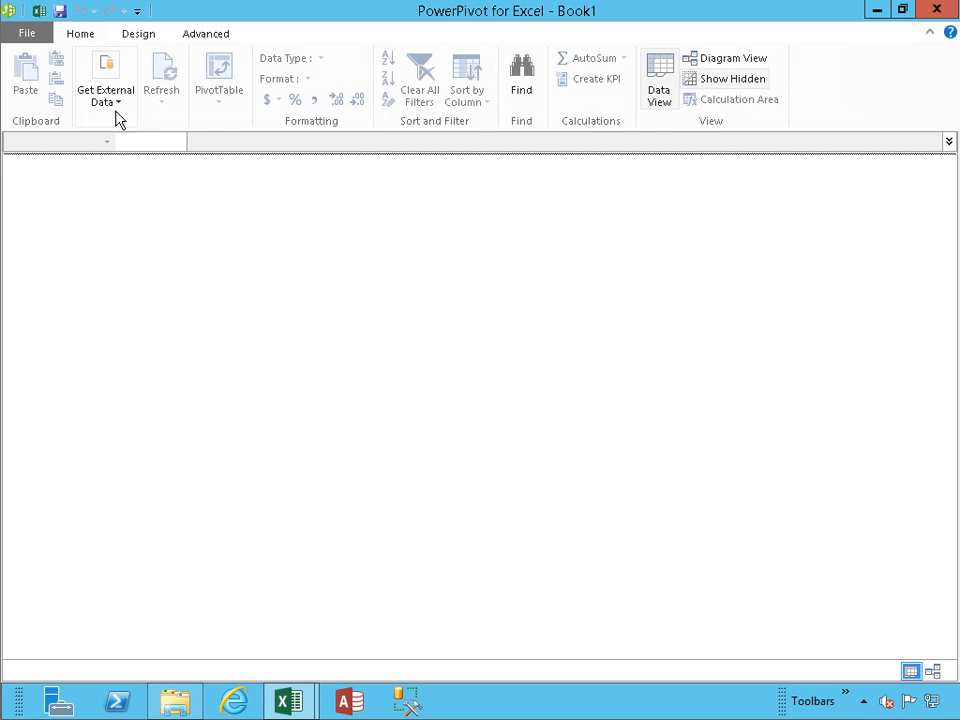
left_click(117, 107)
Step: Connect to the ContosoSales Access database and confirm the test connection succeeds
left_click(114, 176)
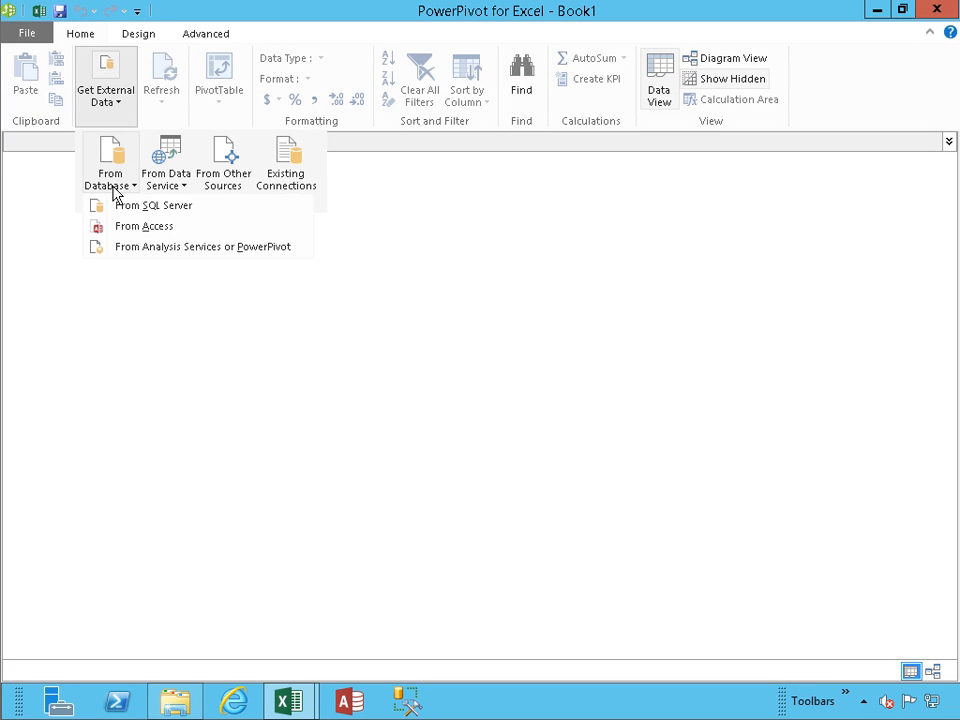
left_click(143, 226)
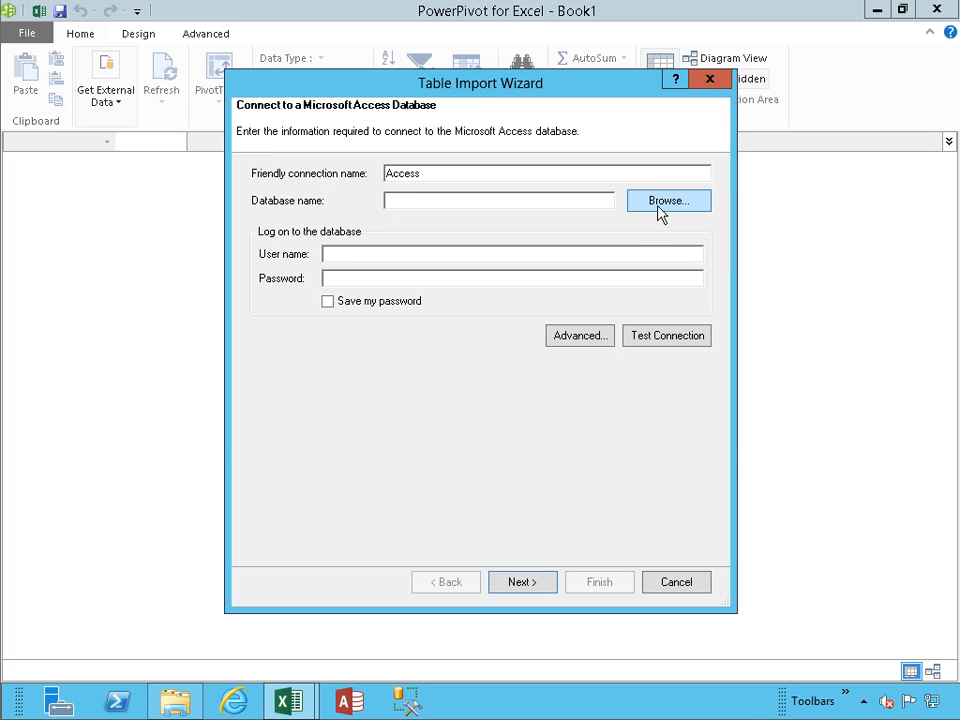
left_click(659, 203)
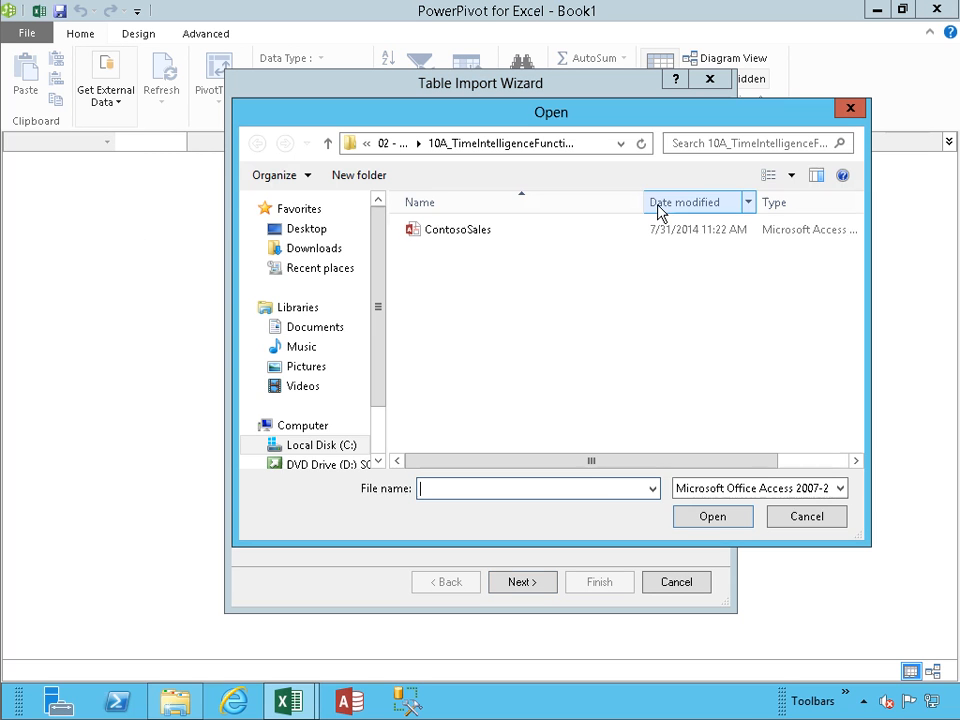
double_click(474, 236)
left_click(668, 336)
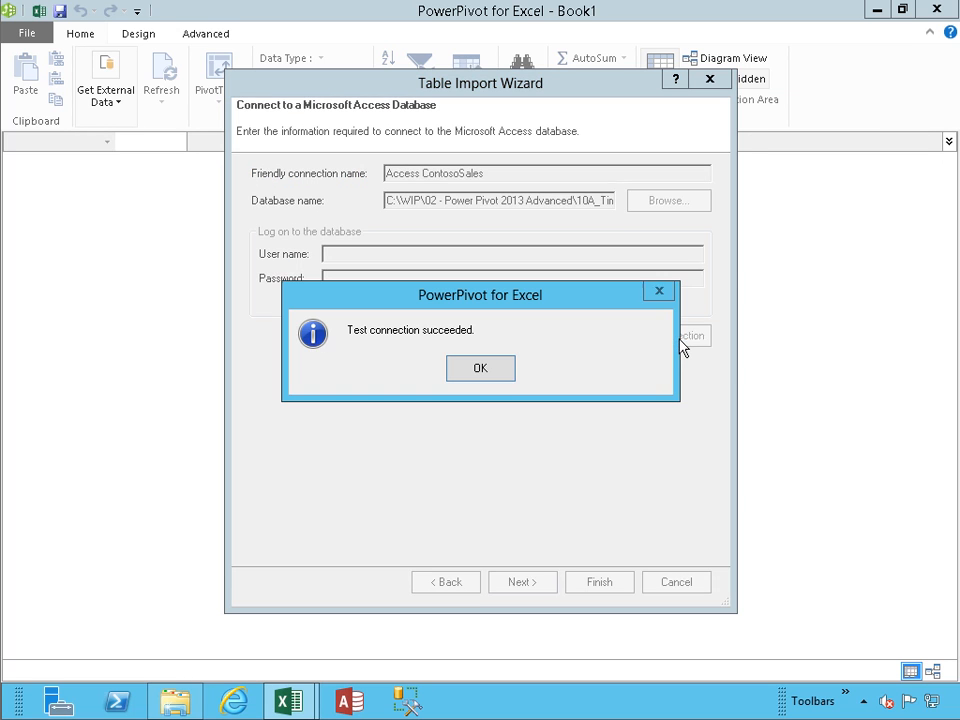
left_click(476, 374)
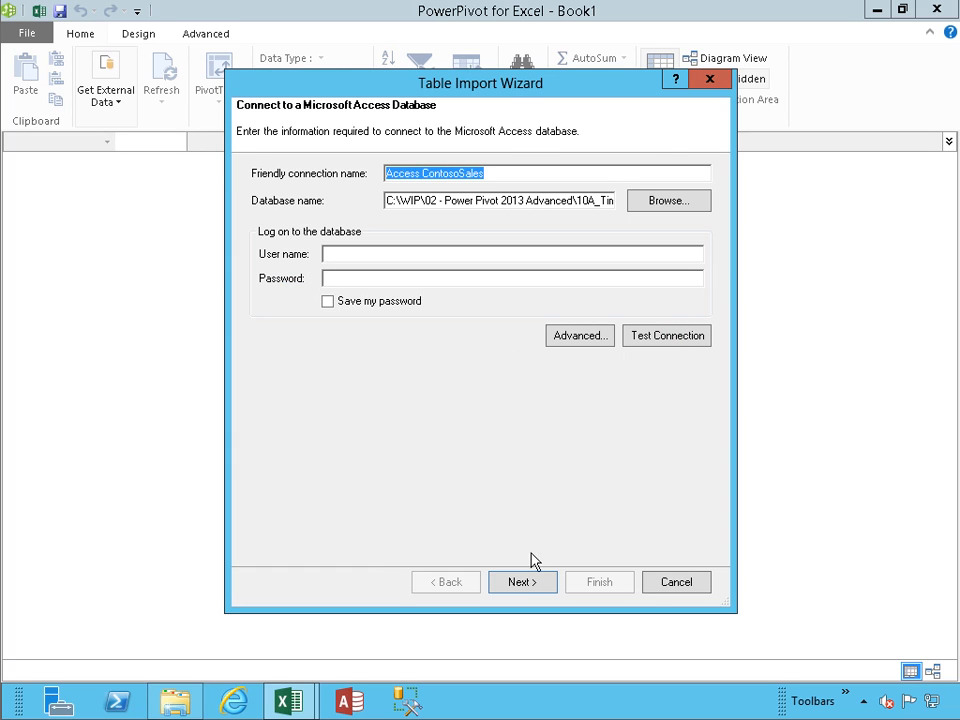
Step: Select FactSales plus its related DimChannel, DimDate, DimProduct and DimPromotion tables for import
left_click(522, 582)
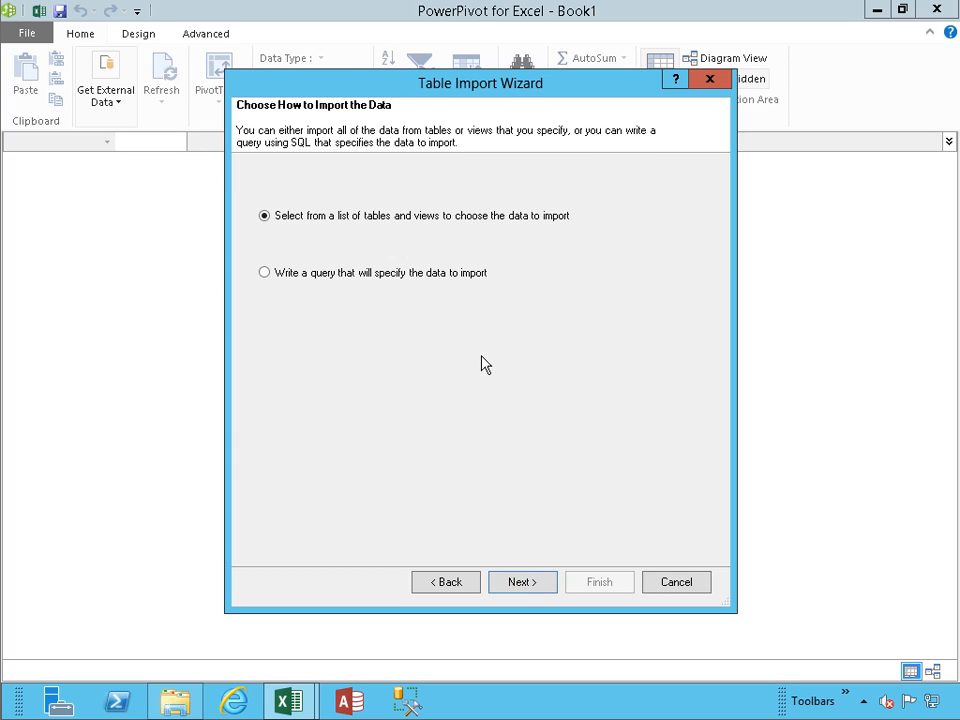
left_click(524, 583)
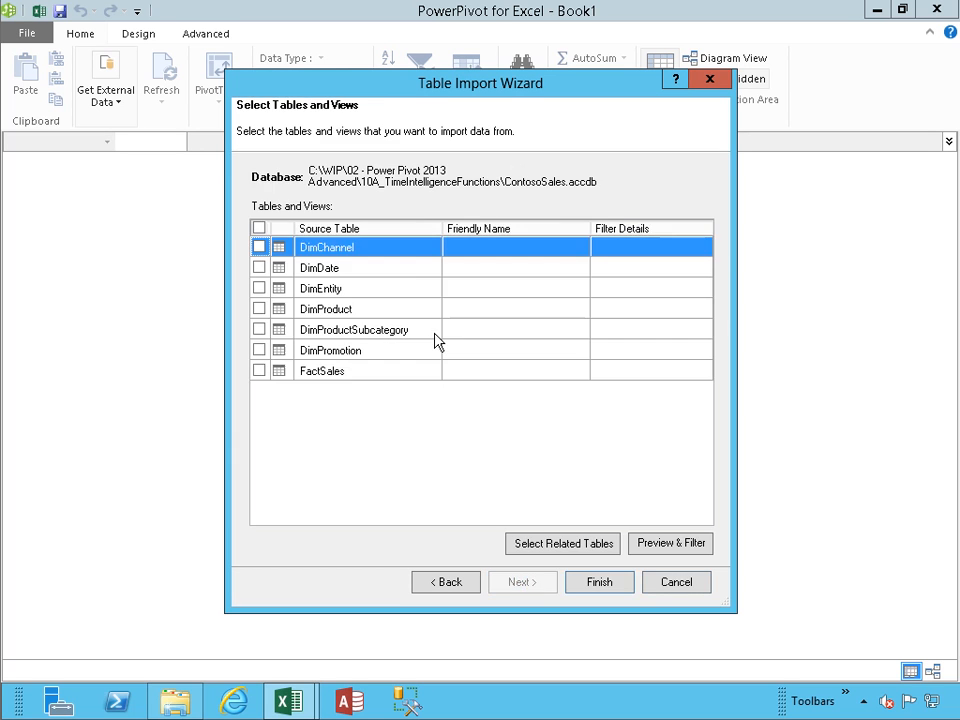
left_click(260, 372)
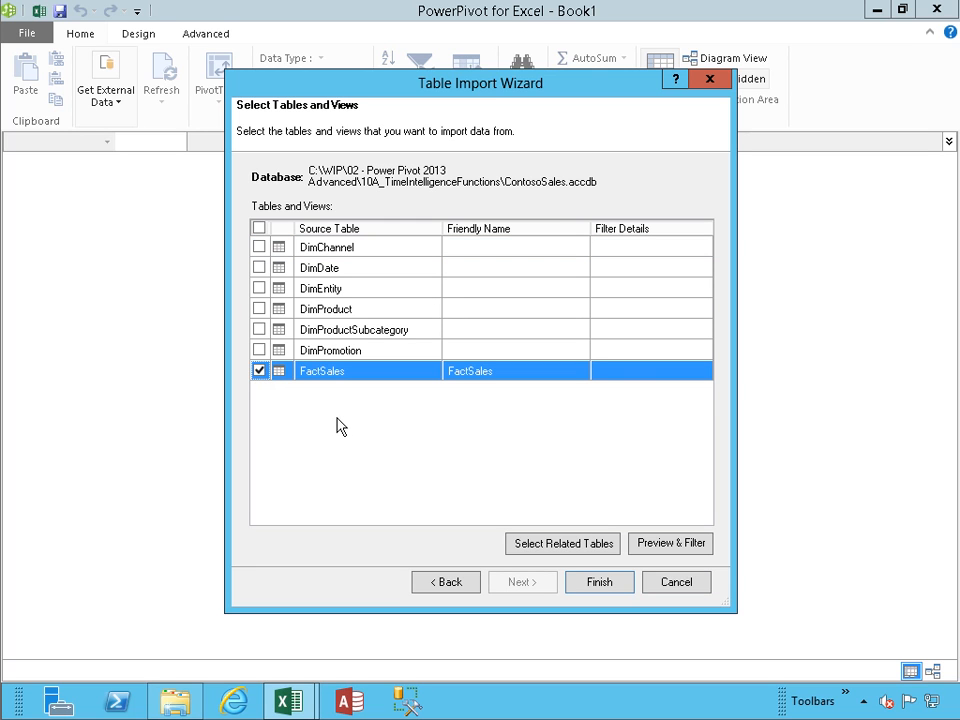
left_click(566, 547)
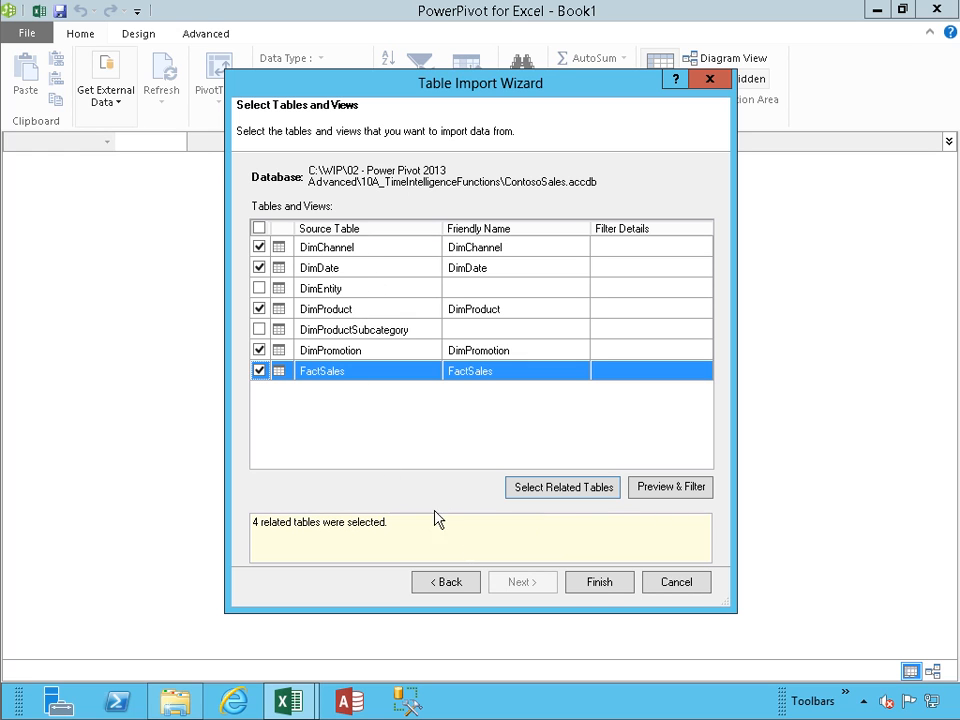
Step: Import FactSales (2,282,482 rows) with DimChannel, DimDate, DimProduct and DimPromotion
left_click(601, 588)
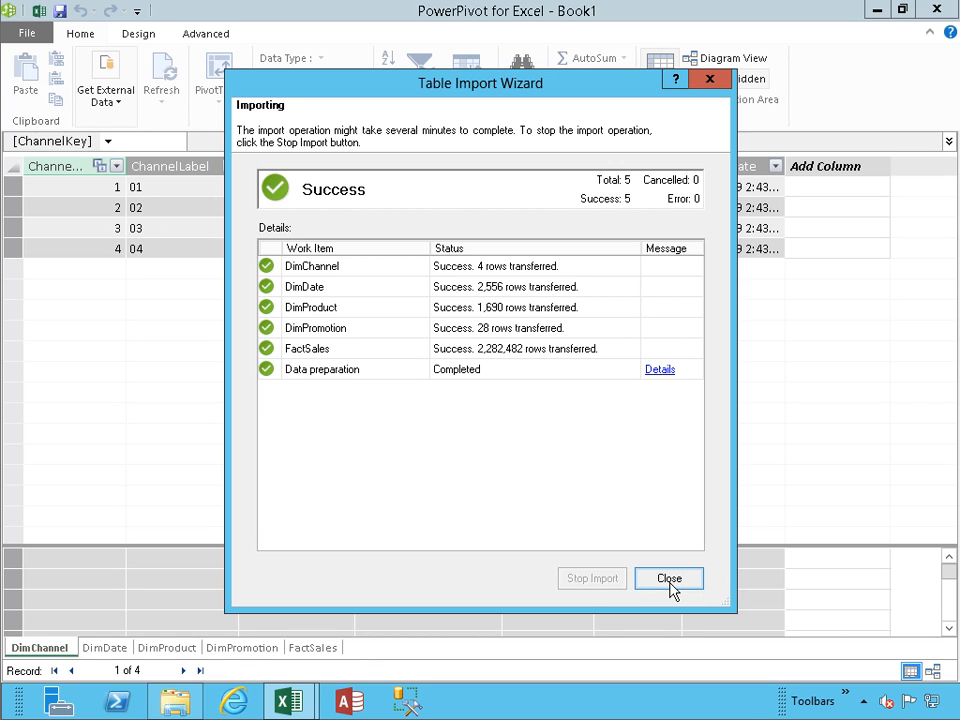
left_click(670, 582)
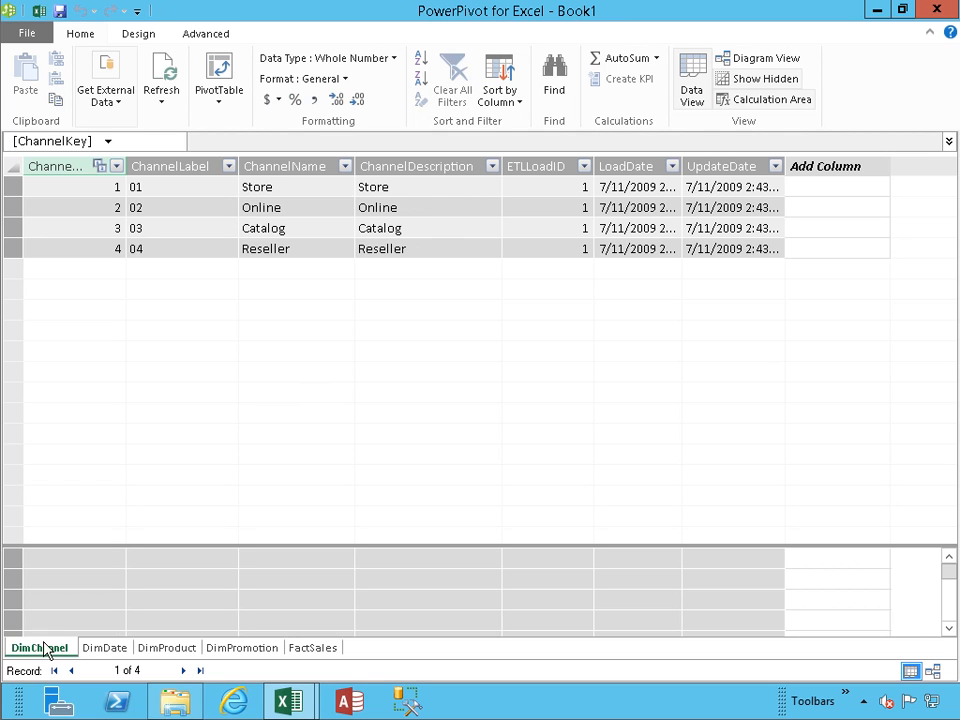
Step: Browse the imported DimProduct, DimPromotion and FactSales tables, ending on DimDate's 2,556 rows
left_click(100, 650)
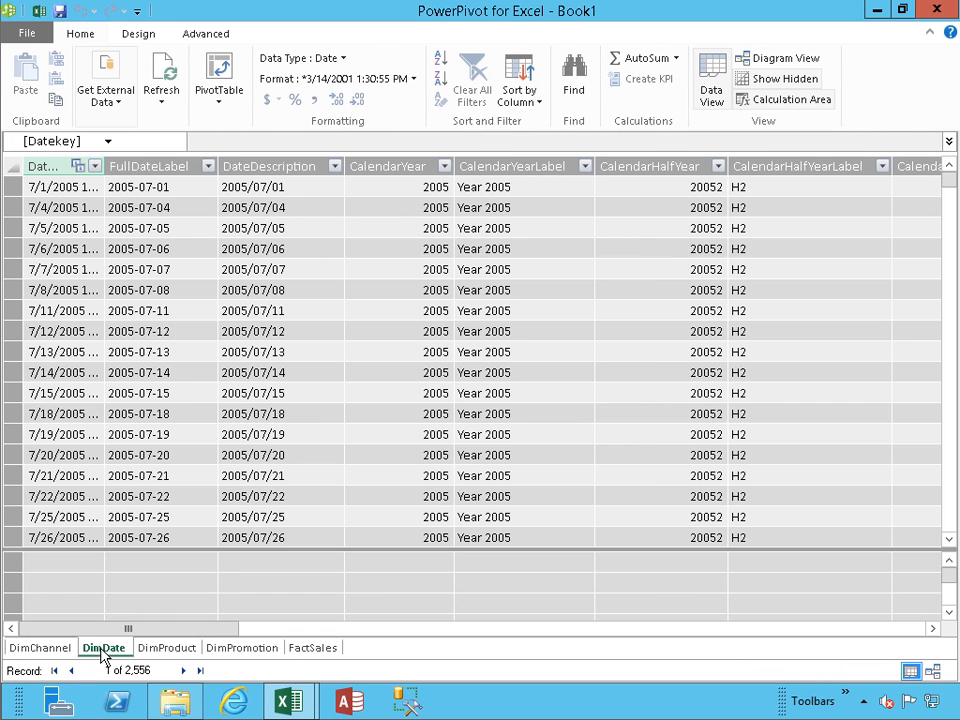
left_click(168, 649)
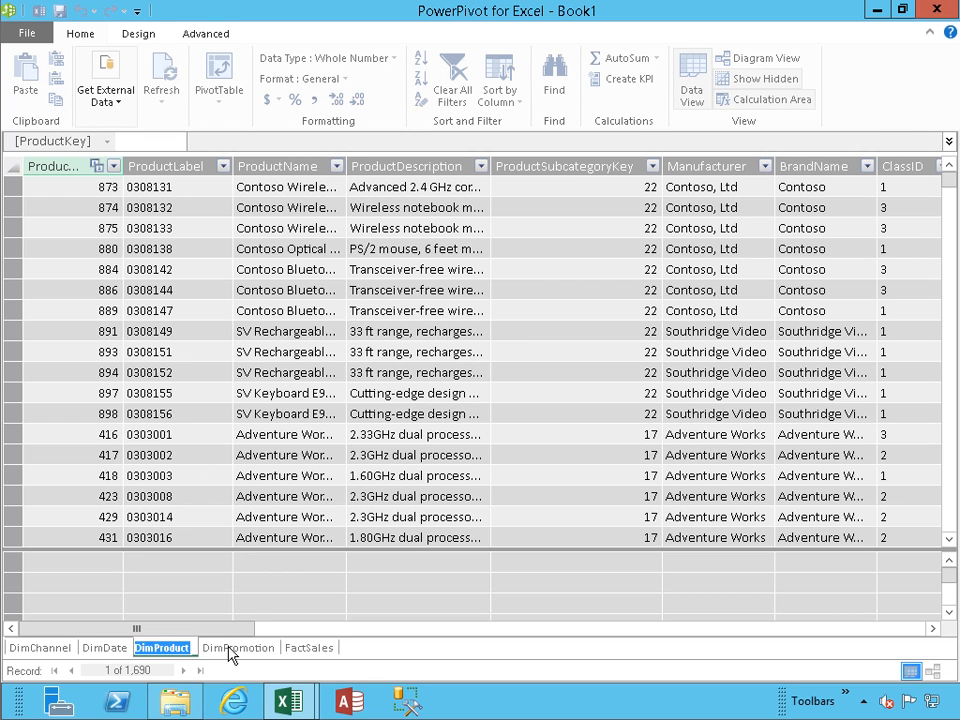
mouse_move(288, 700)
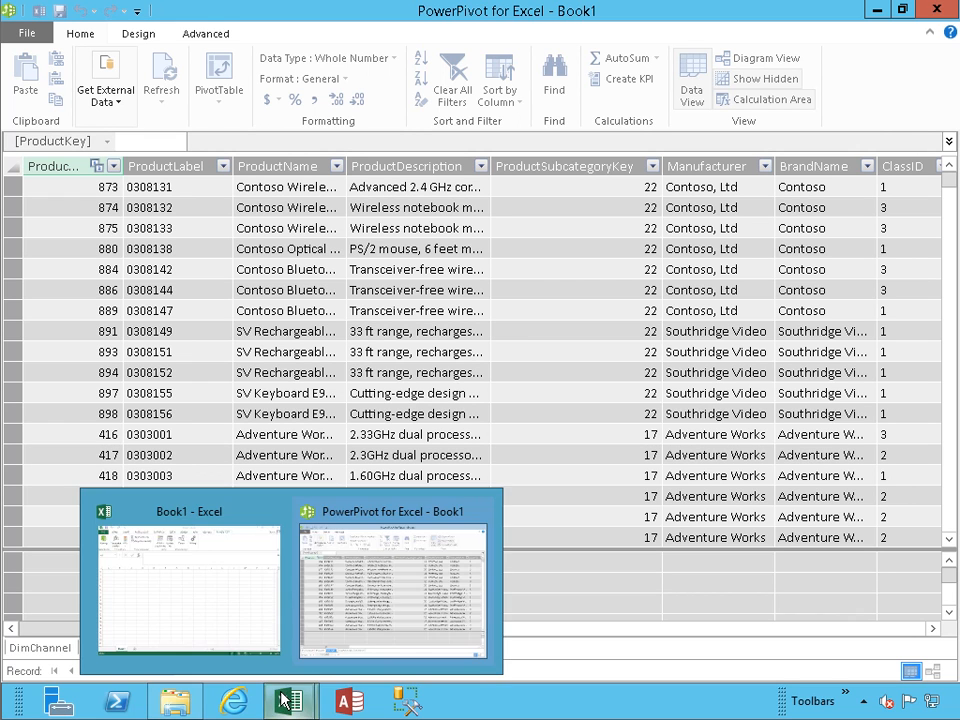
left_click(240, 604)
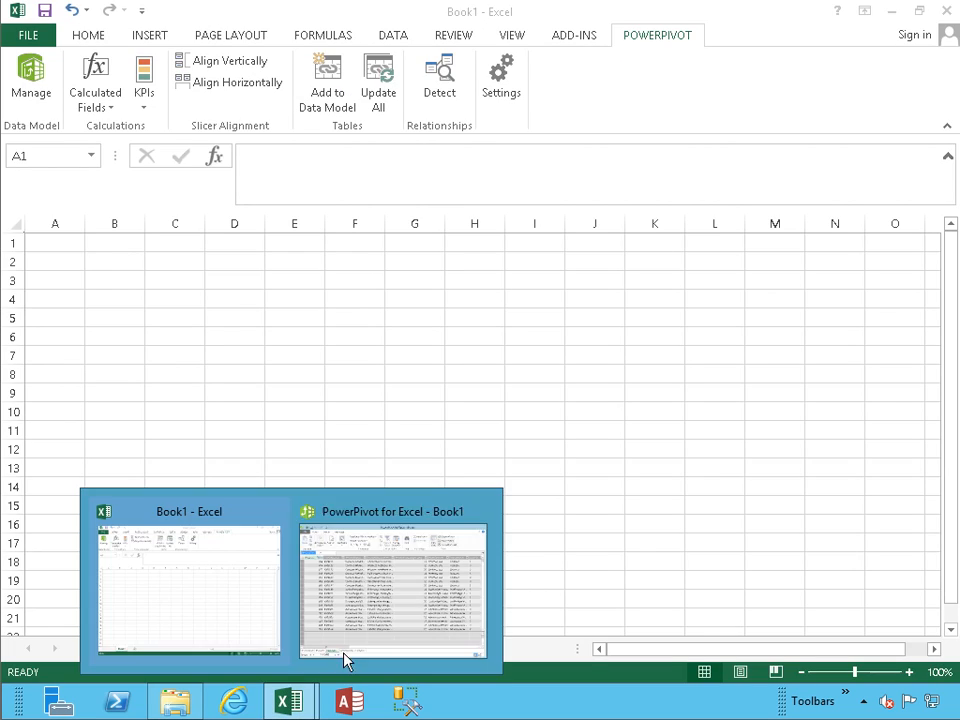
left_click(370, 620)
left_click(242, 650)
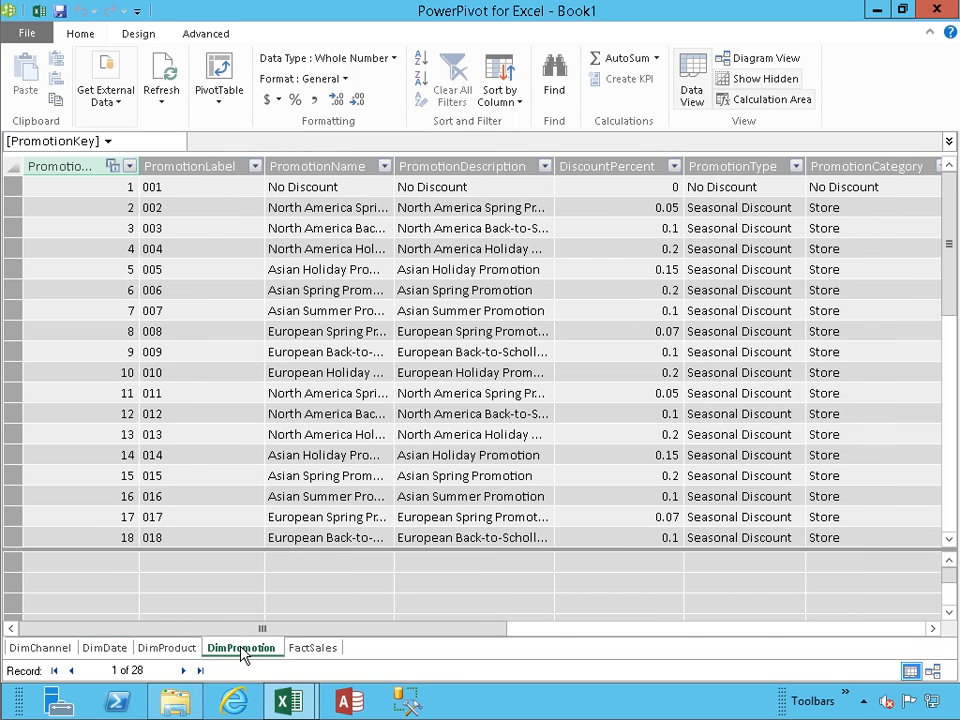
left_click(316, 651)
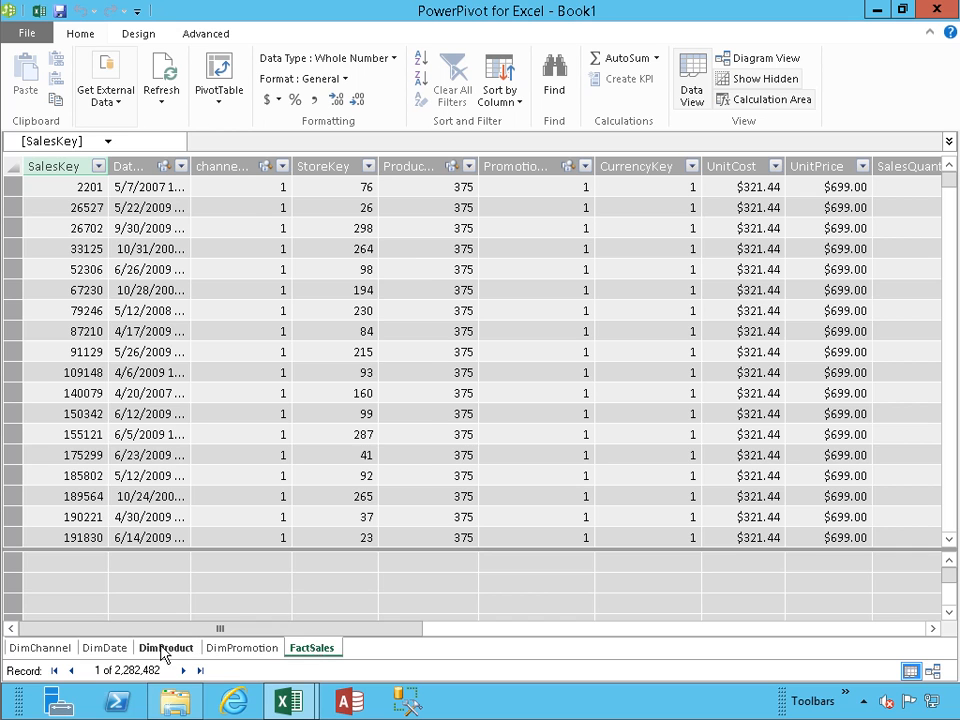
left_click(114, 652)
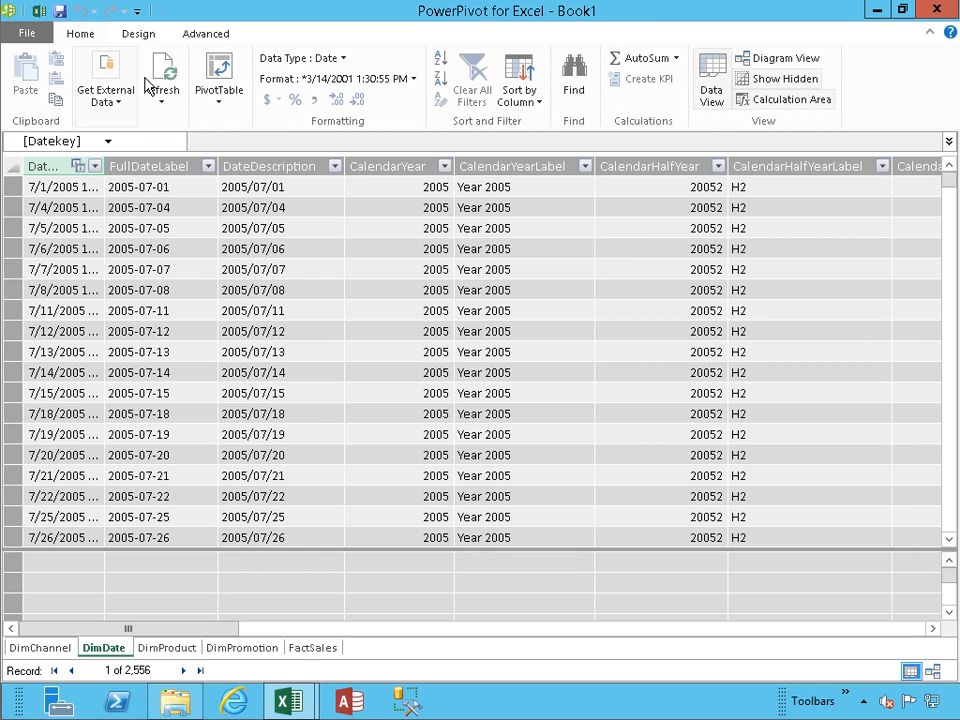
Step: Create a PivotTable on a new worksheet from the Access ContosoSales external connection
left_click(38, 11)
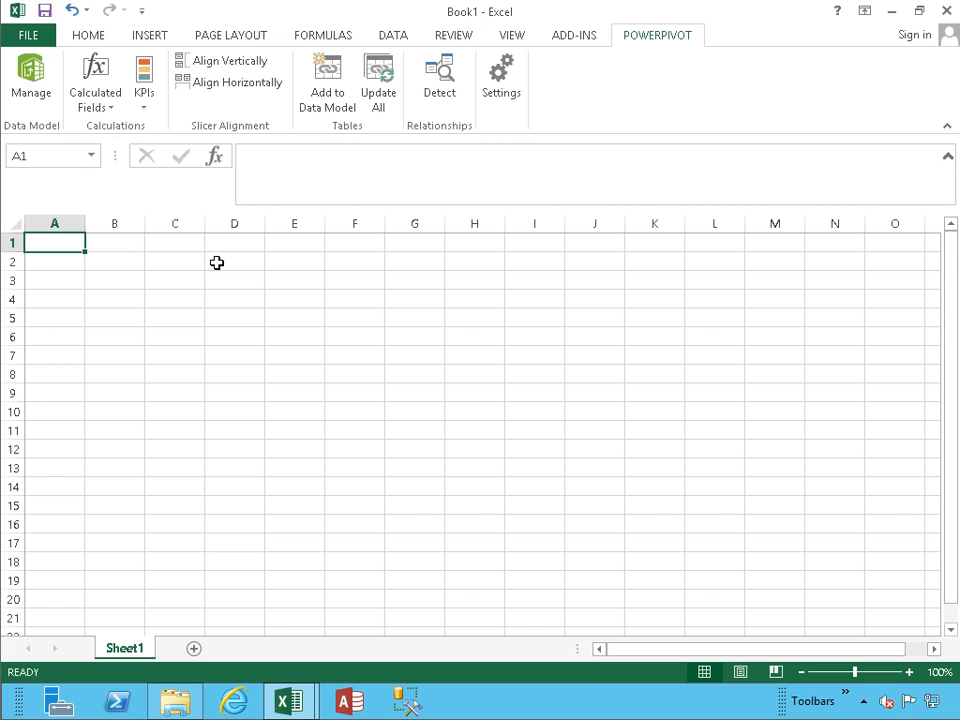
left_click(153, 37)
left_click(46, 90)
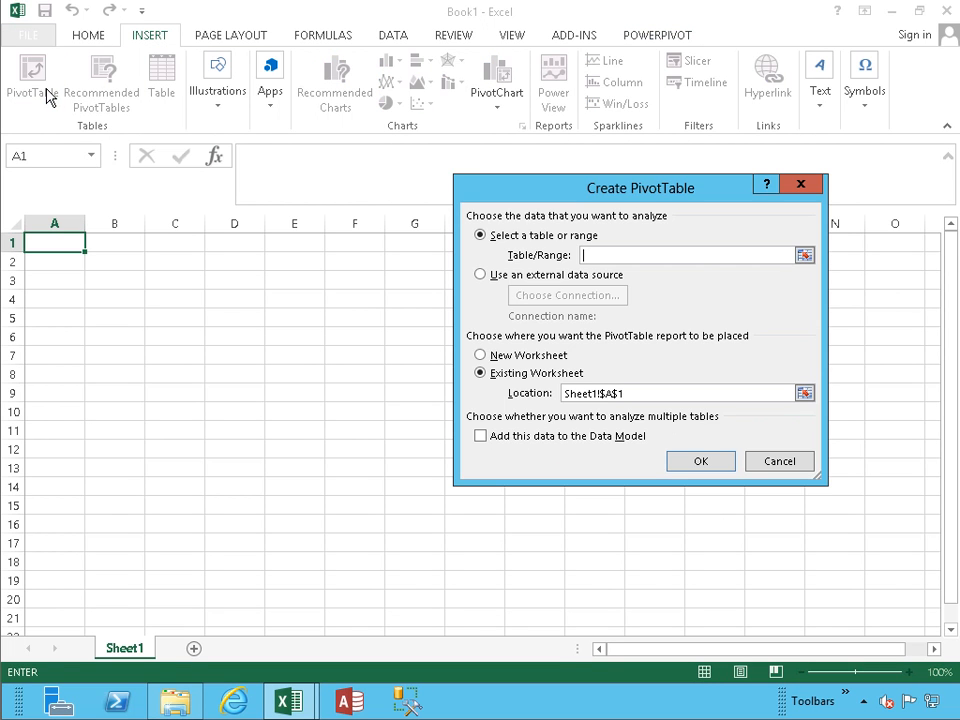
left_click(576, 286)
left_click(570, 296)
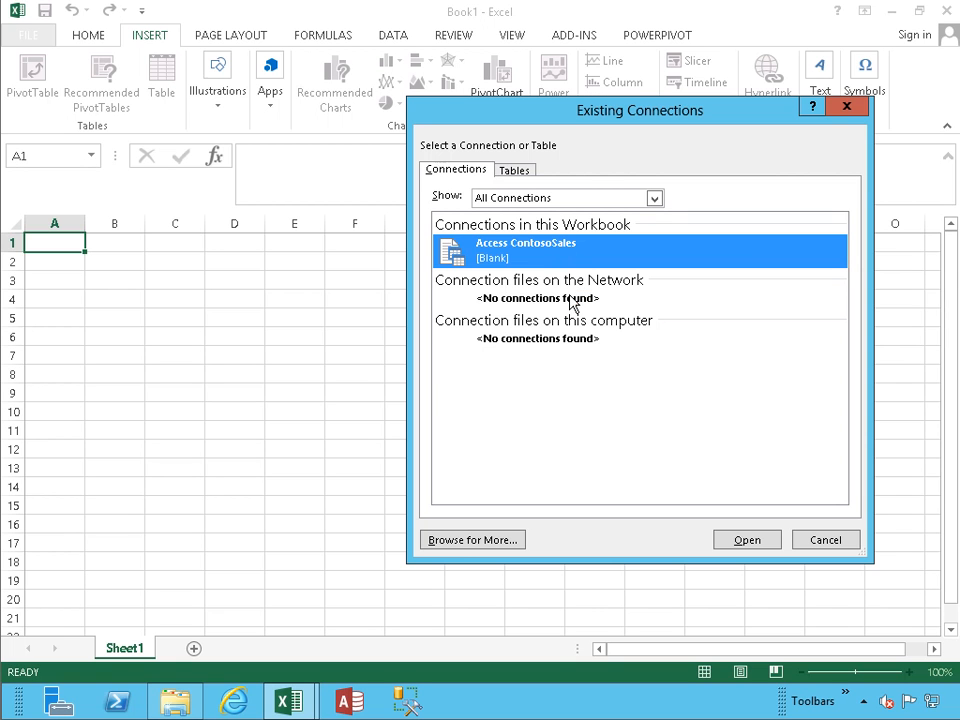
left_click(744, 540)
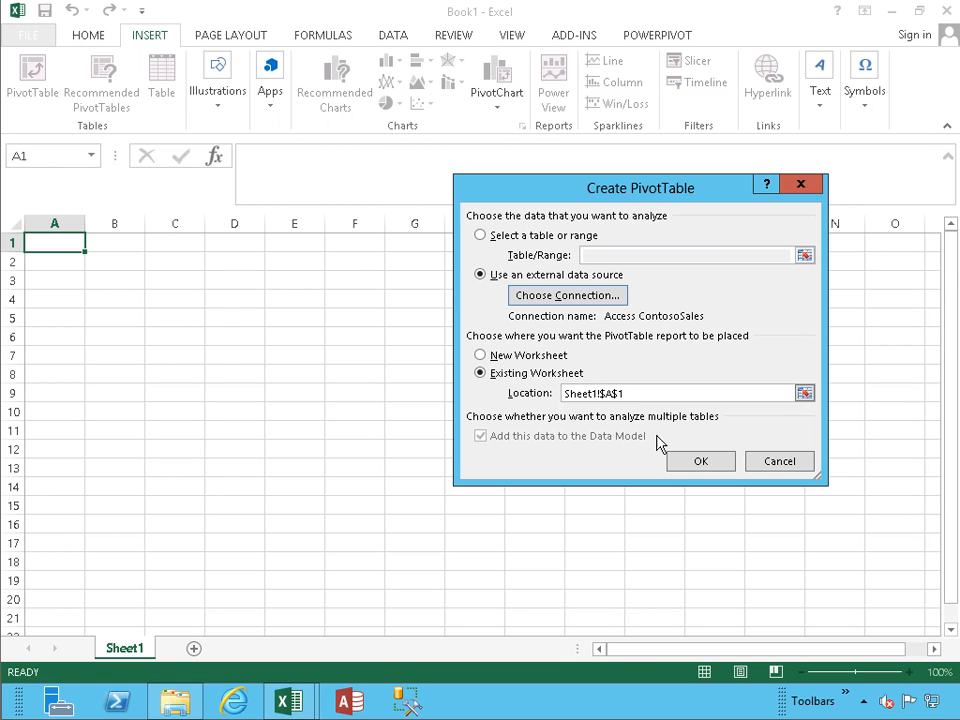
left_click(528, 355)
left_click(700, 461)
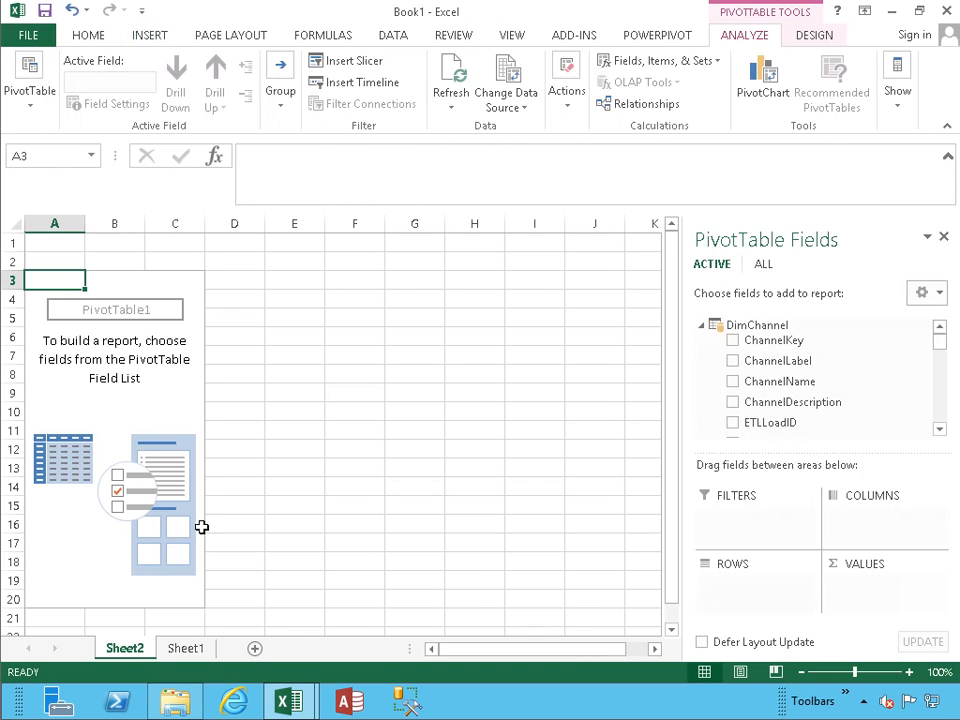
Step: Rename the new sheet to 'Time Intelligence'
double_click(133, 652)
type("Time")
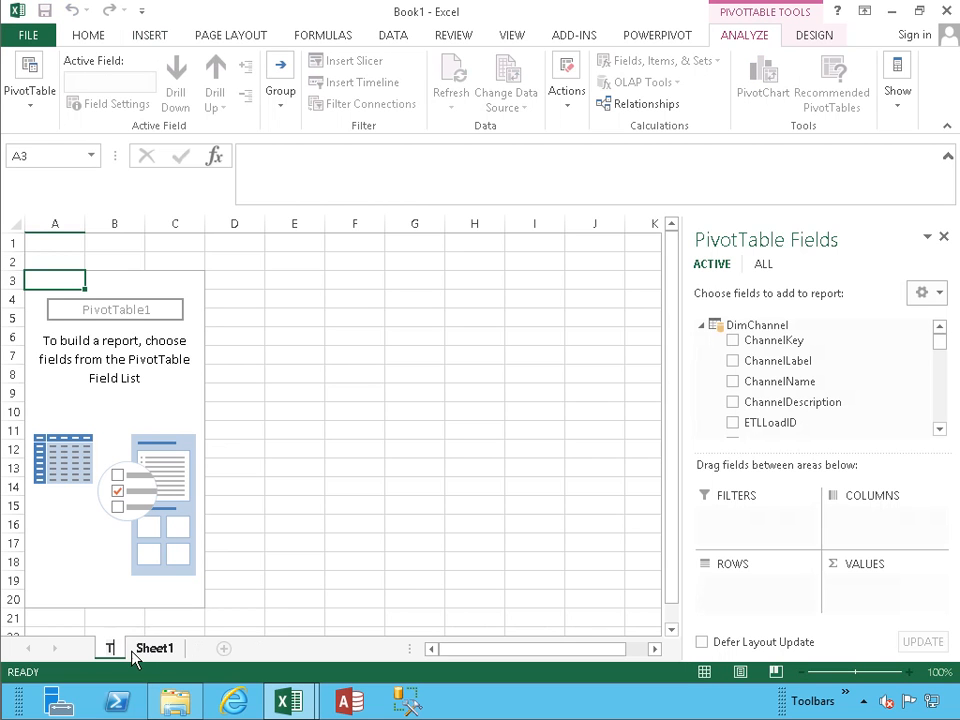
type(" Intelligence")
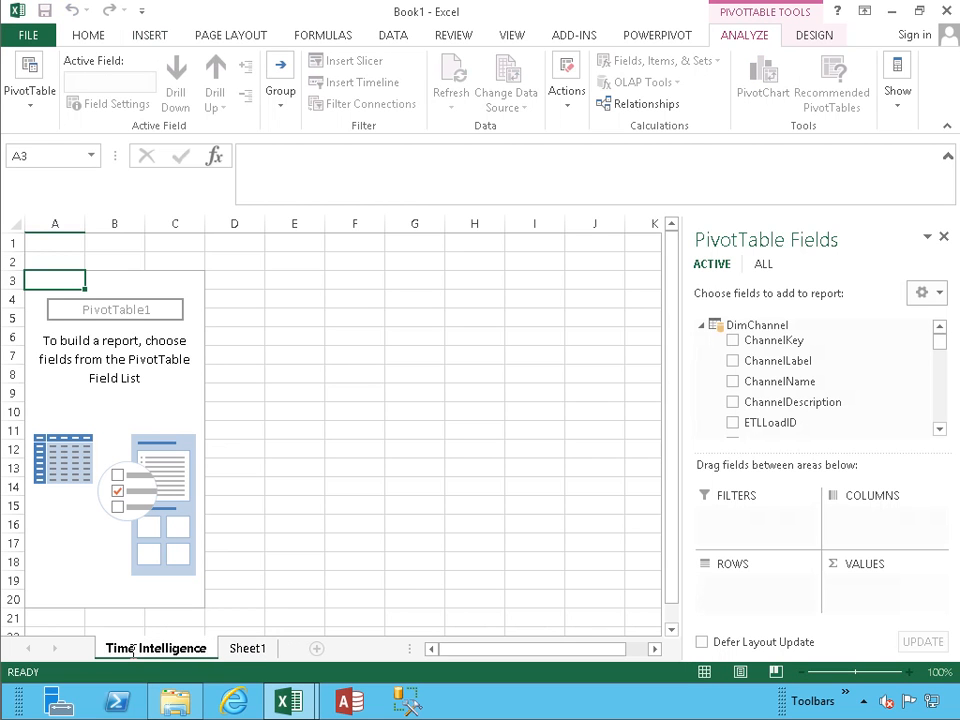
key("Return")
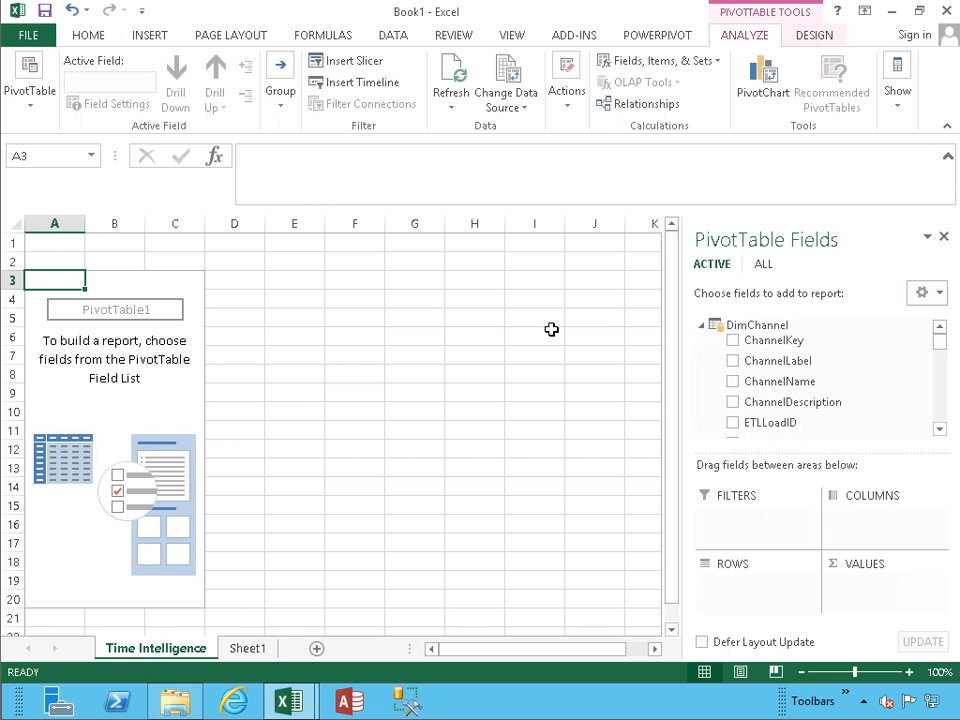
Step: Collapse all field-list tables, then add FactSales SalesQuantity to the values, totalling 36900410
left_click(934, 296)
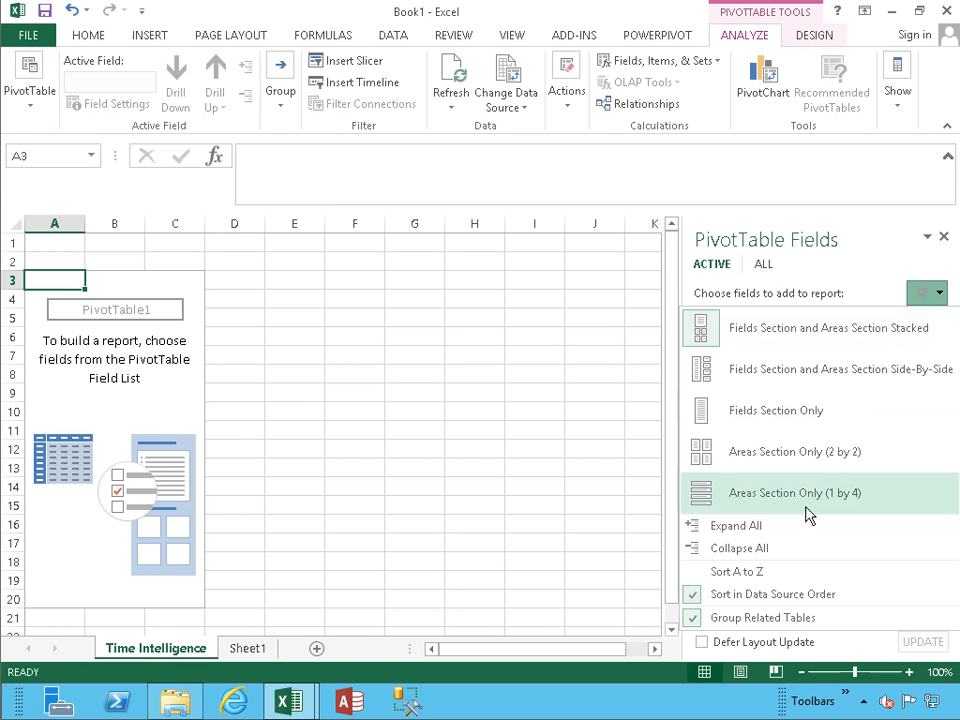
left_click(781, 565)
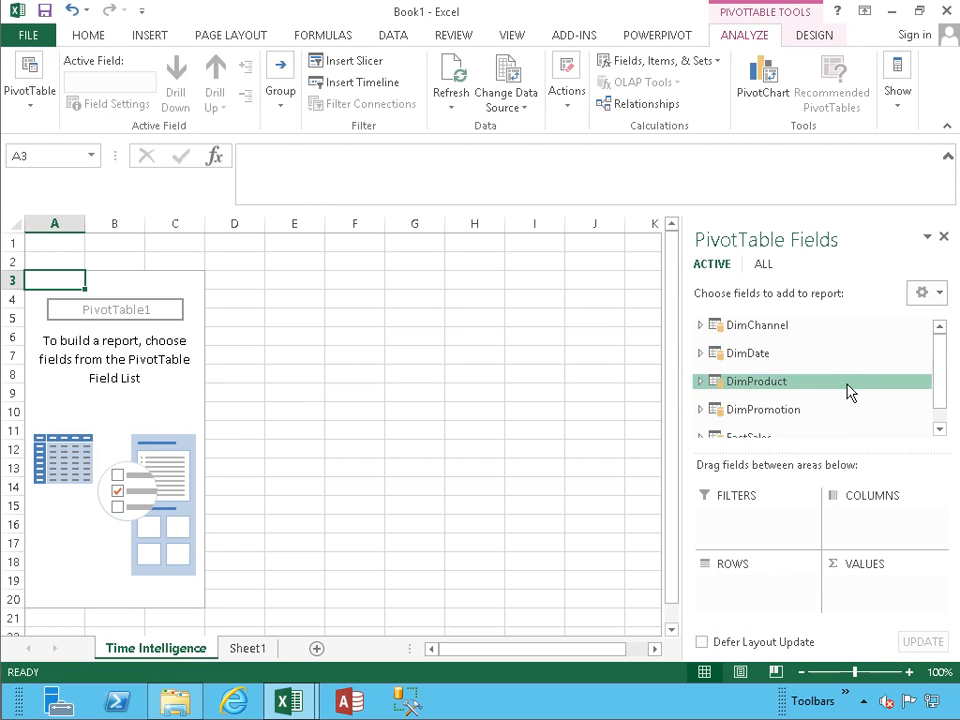
left_click_drag(943, 343, 943, 369)
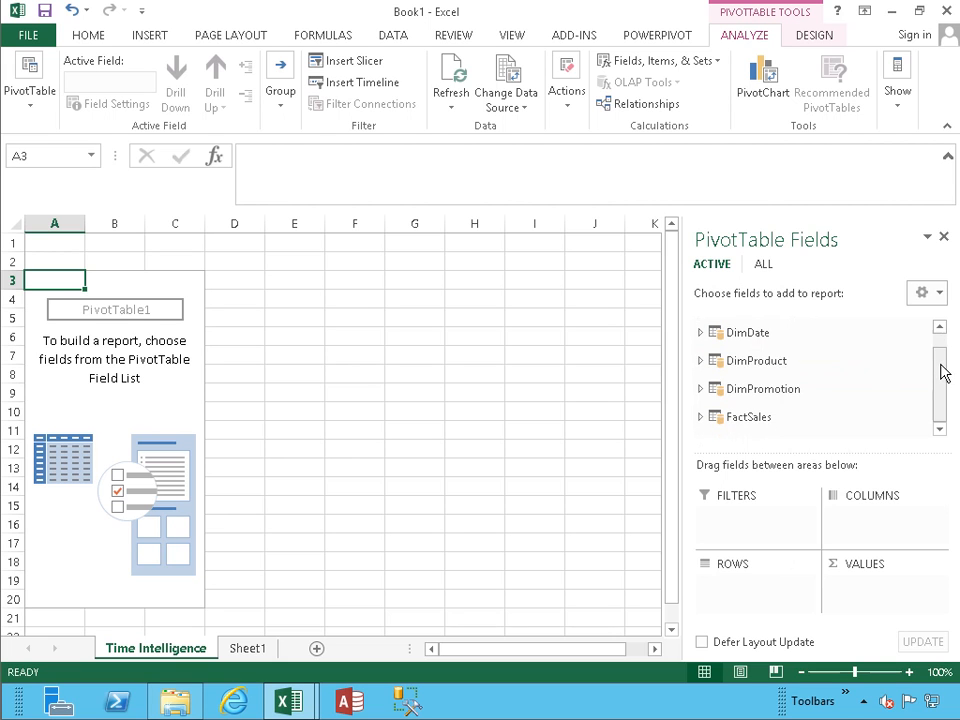
left_click(699, 418)
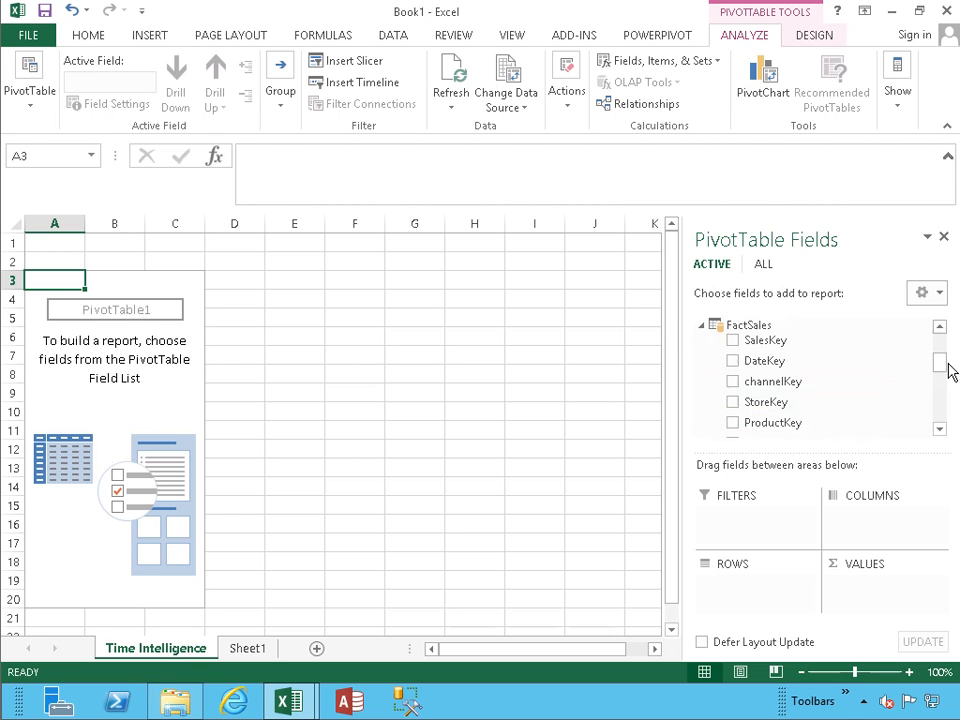
left_click_drag(941, 364, 941, 390)
left_click(735, 377)
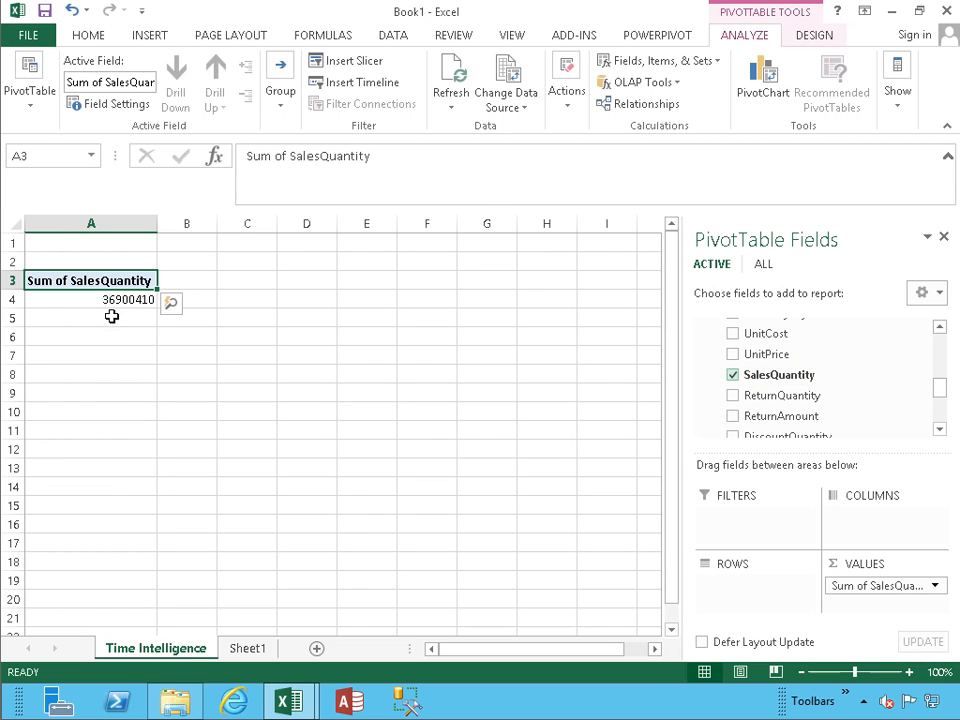
left_click_drag(941, 393, 941, 343)
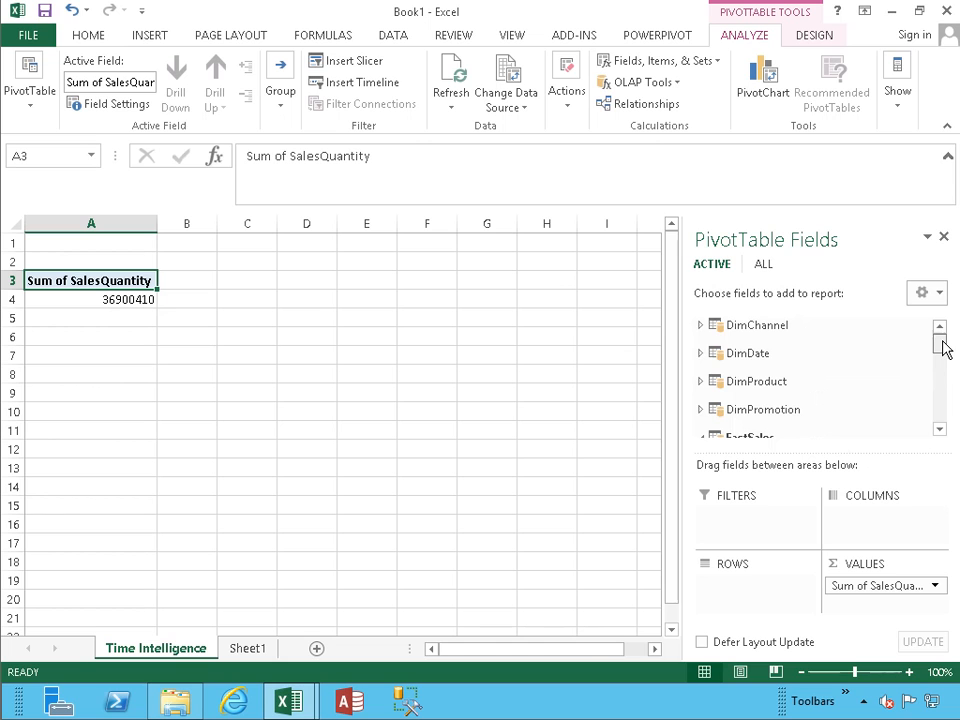
Step: Add DimDate's CalendarYear to the pivot rows, showing 2007–2009
left_click(701, 354)
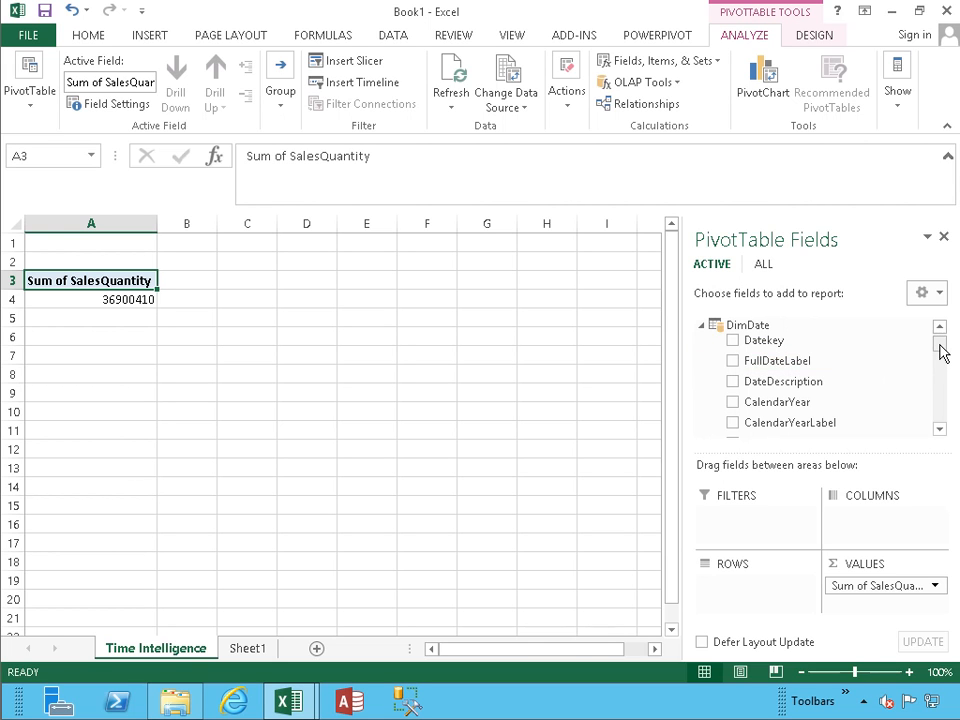
scroll(942, 350, "down", 2)
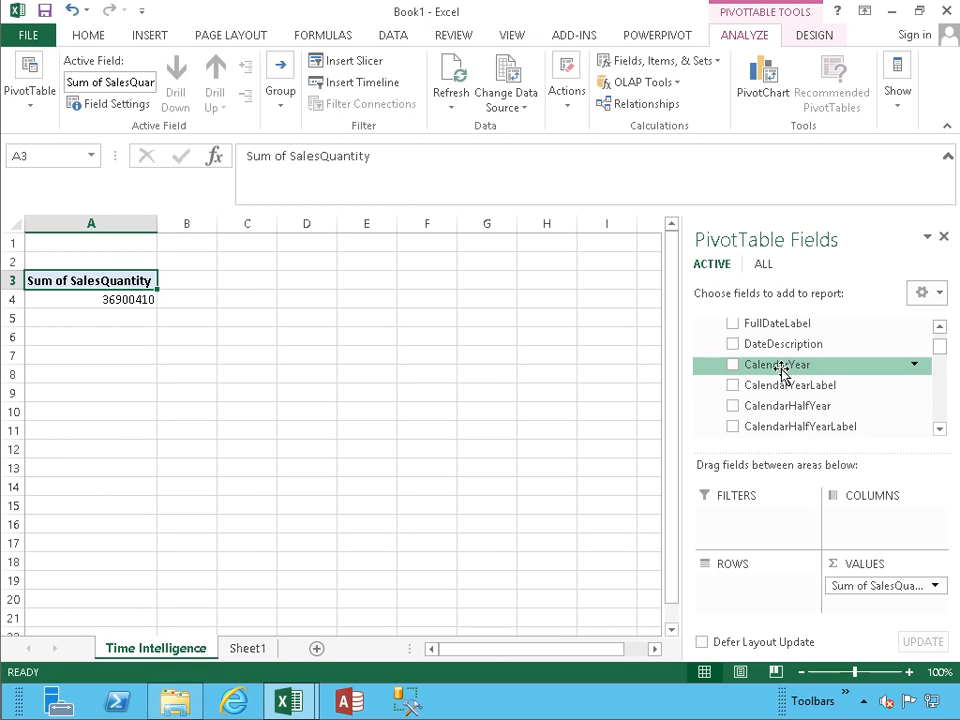
left_click_drag(778, 368, 748, 588)
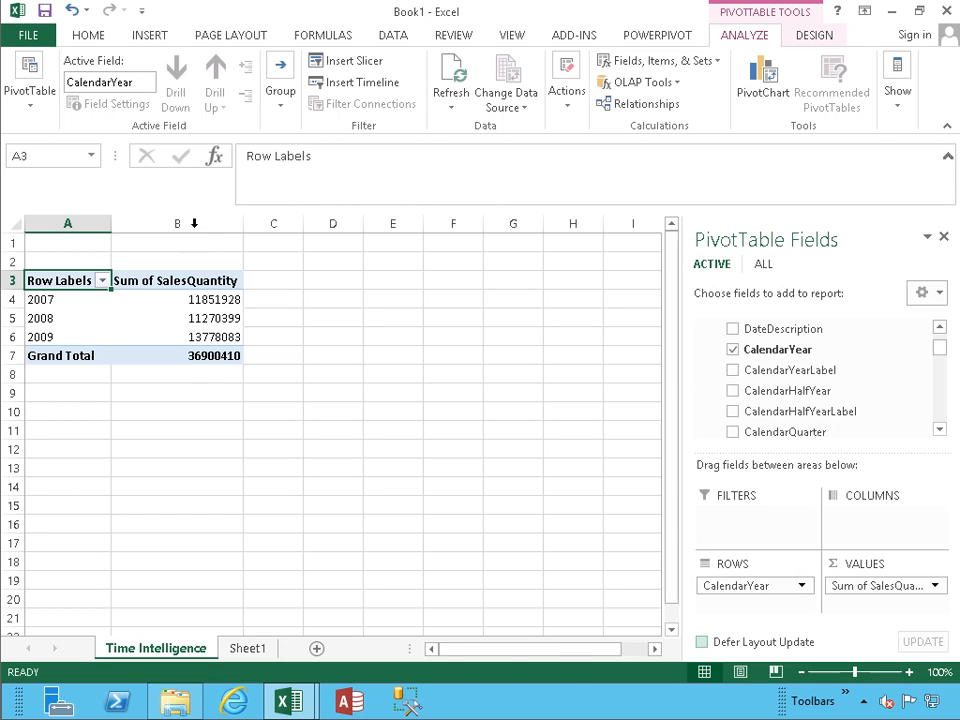
Step: Format column B's quantities with comma style and no decimal places
left_click(194, 223)
left_click(497, 98)
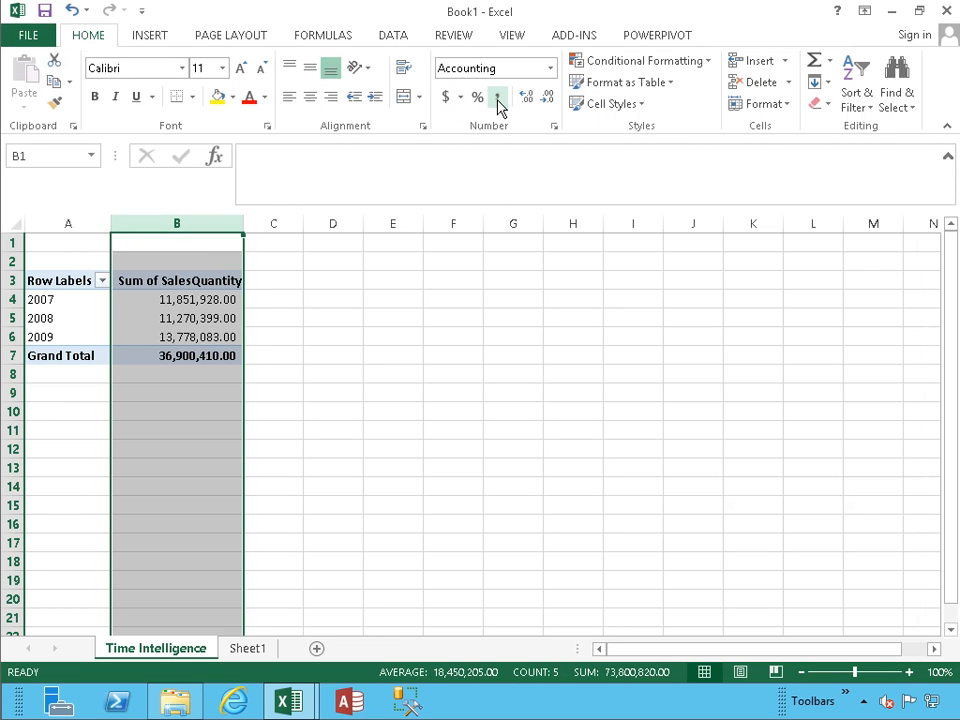
left_click(547, 104)
left_click(547, 104)
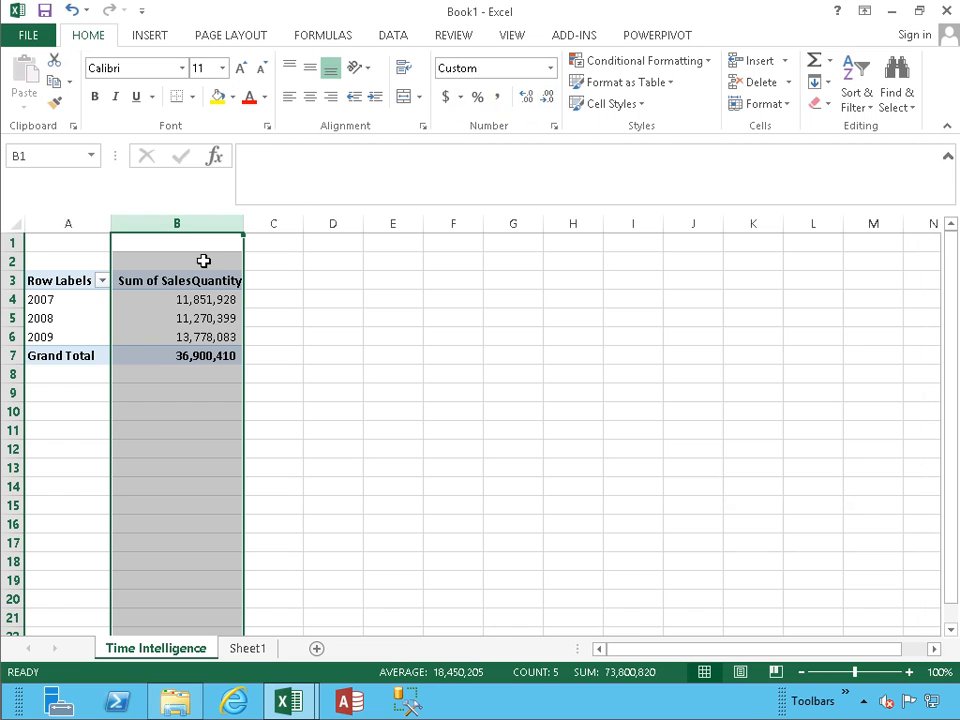
left_click(70, 300)
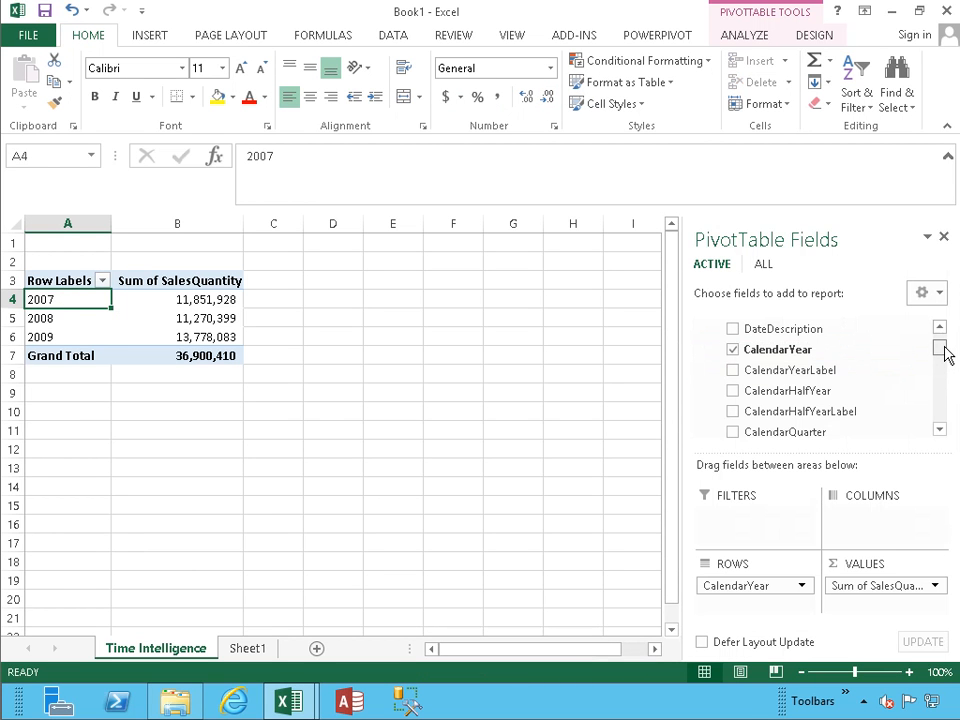
Step: Nest CalendarQuarterLabel under CalendarYear in the pivot rows
left_click_drag(944, 352, 946, 358)
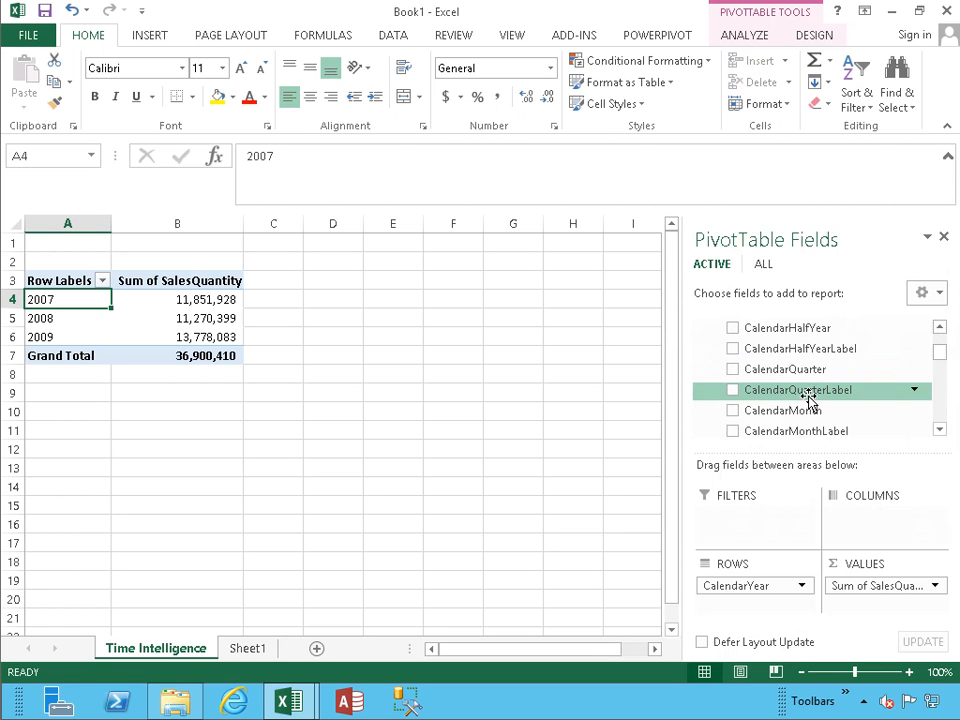
left_click_drag(783, 391, 790, 525)
left_click(776, 587)
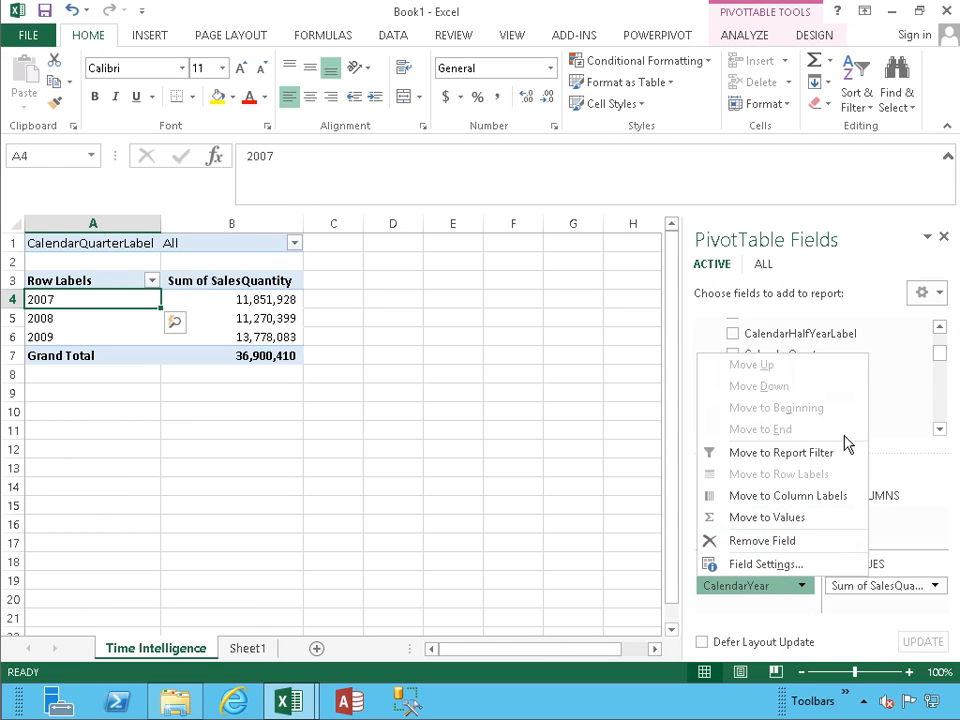
left_click(872, 225)
left_click_drag(776, 516, 771, 611)
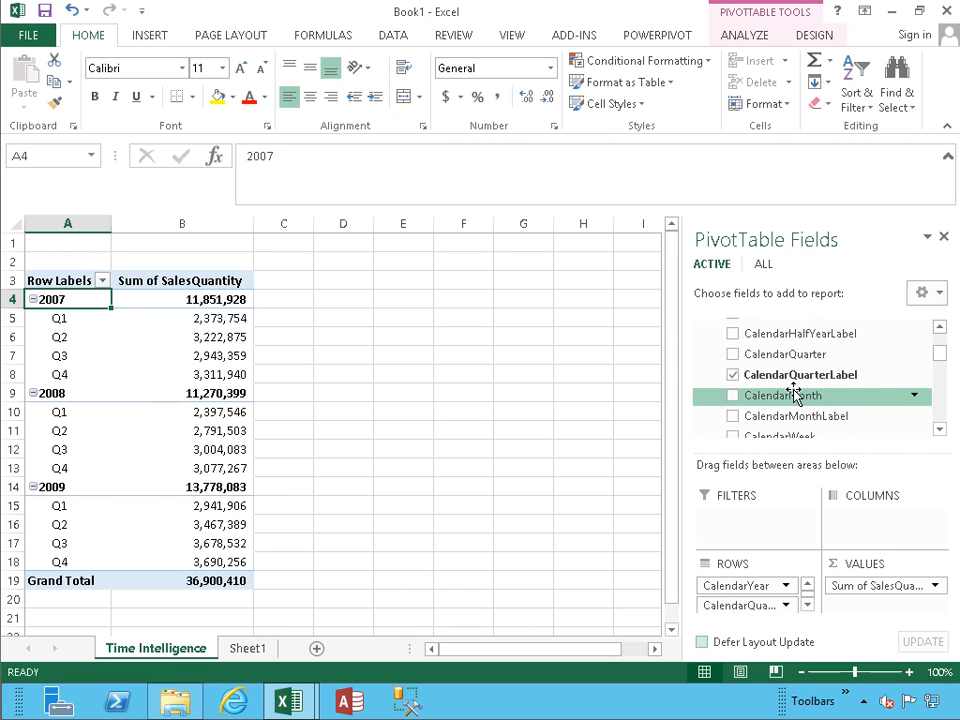
Step: Nest CalendarMonthLabel under the quarters in the pivot rows
left_click(939, 428)
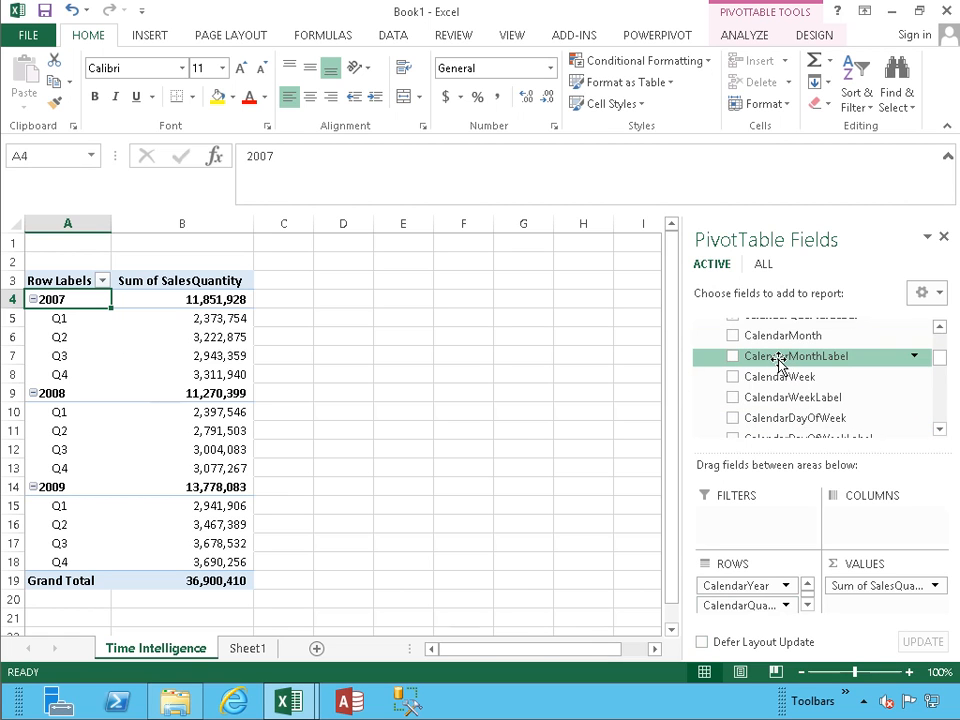
left_click_drag(773, 360, 754, 606)
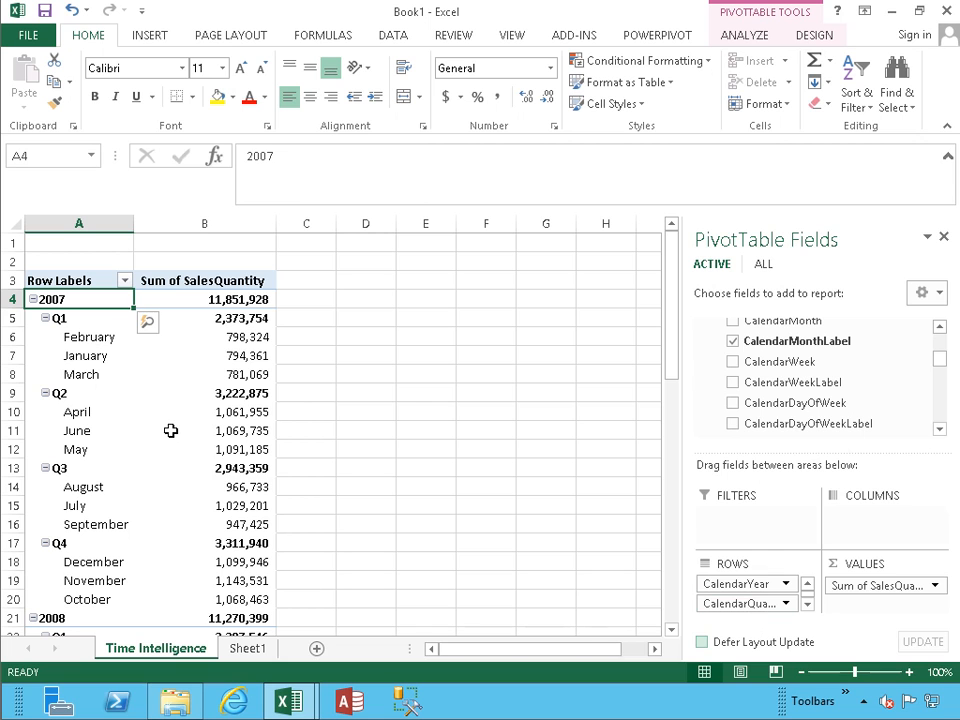
mouse_move(171, 430)
Step: Drill through January 2007's quantity to list its FactSales rows on Sheet3
left_click(248, 337)
left_click(249, 360)
left_click(236, 369)
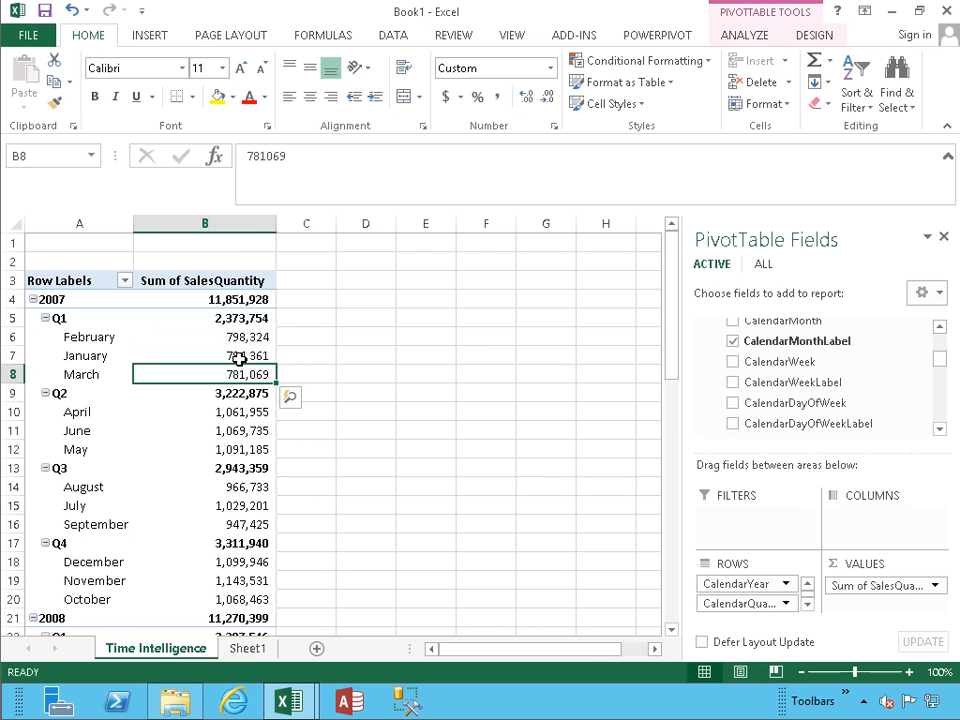
double_click(256, 357)
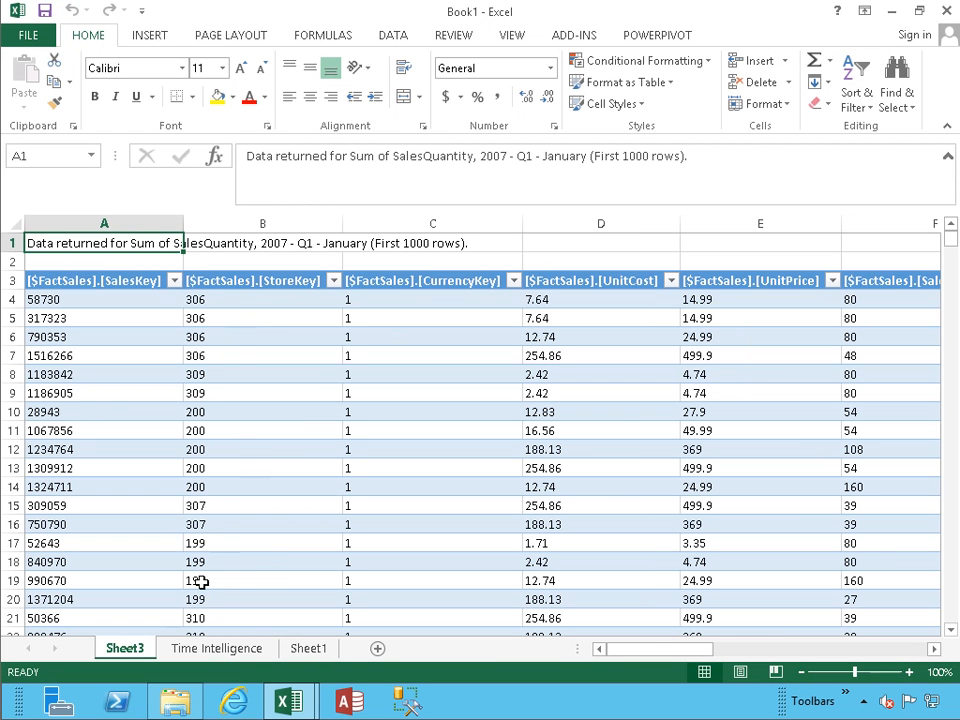
Step: Return to the Time Intelligence pivot and select the 2007 Q1 total of 2,373,754
left_click(213, 650)
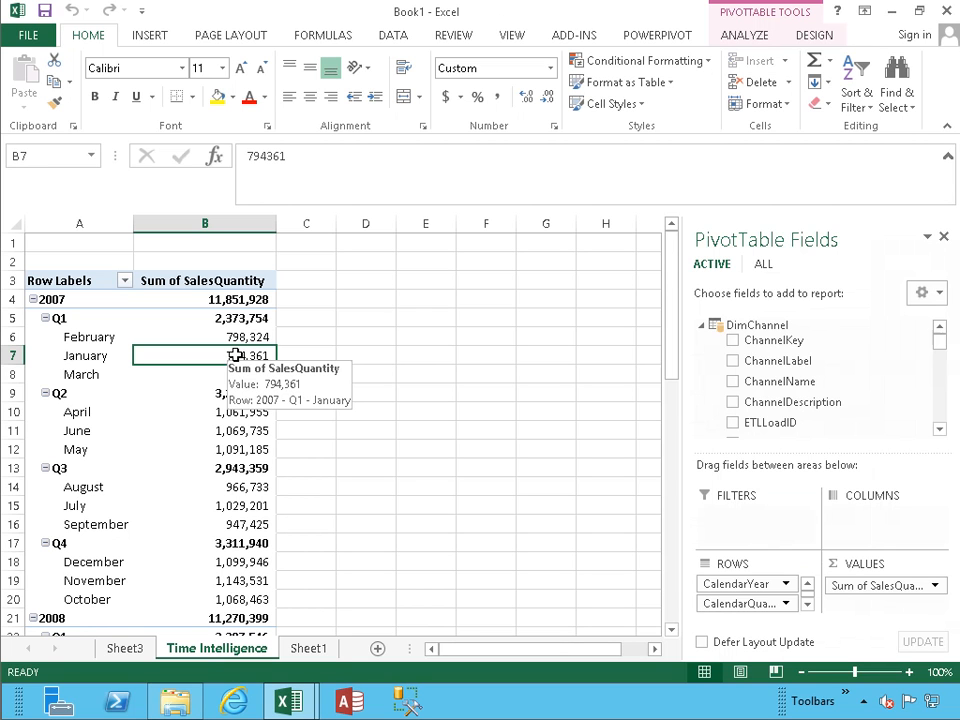
left_click(232, 317)
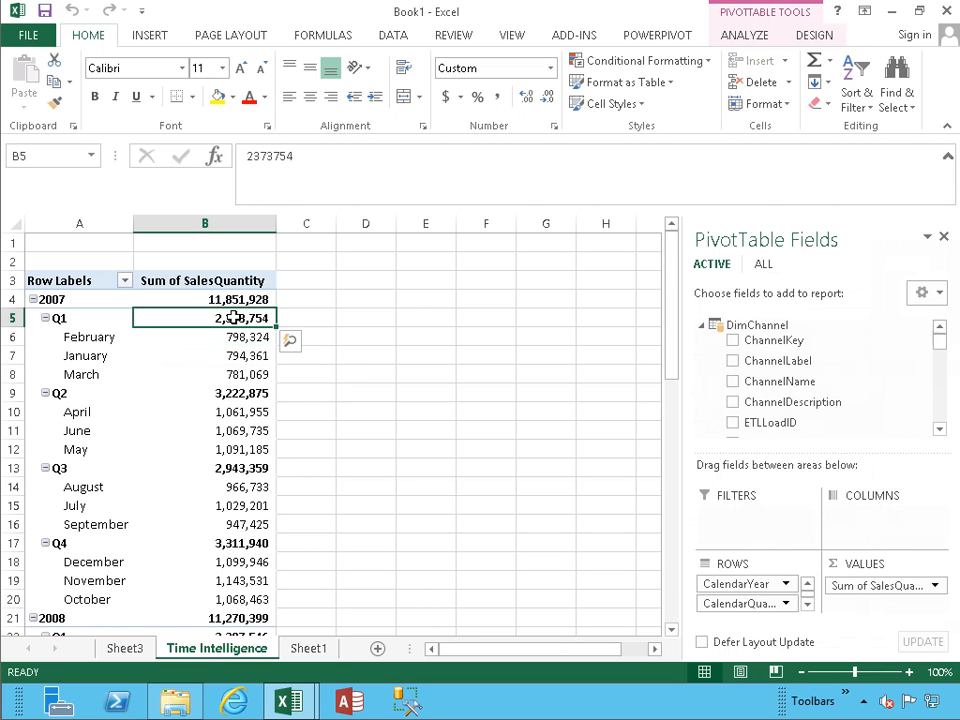
mouse_move(232, 317)
left_click(124, 32)
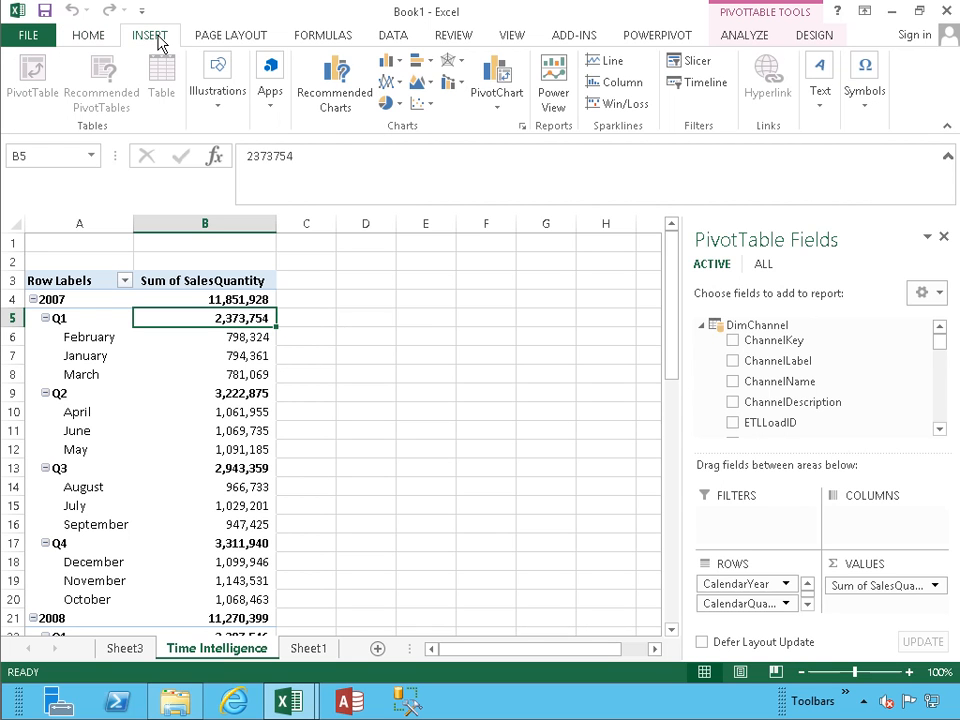
left_click(650, 38)
Step: Start a FactSales calculated field named CF_RTSalesQuantity, reusing the name as its description
left_click(92, 108)
left_click(76, 127)
left_click(85, 127)
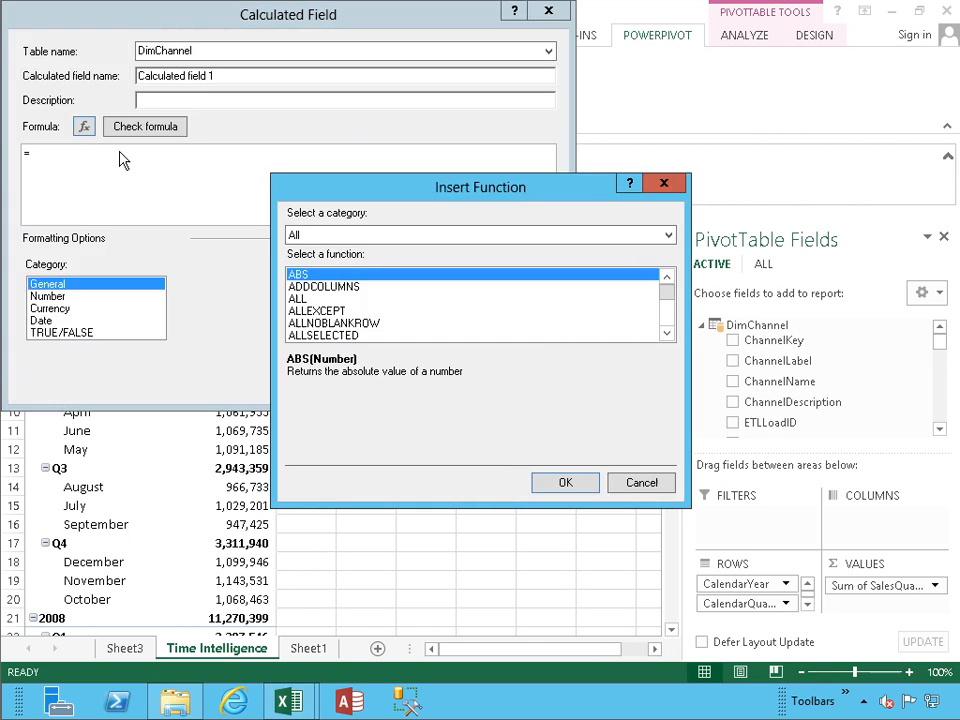
left_click(638, 484)
left_click(548, 50)
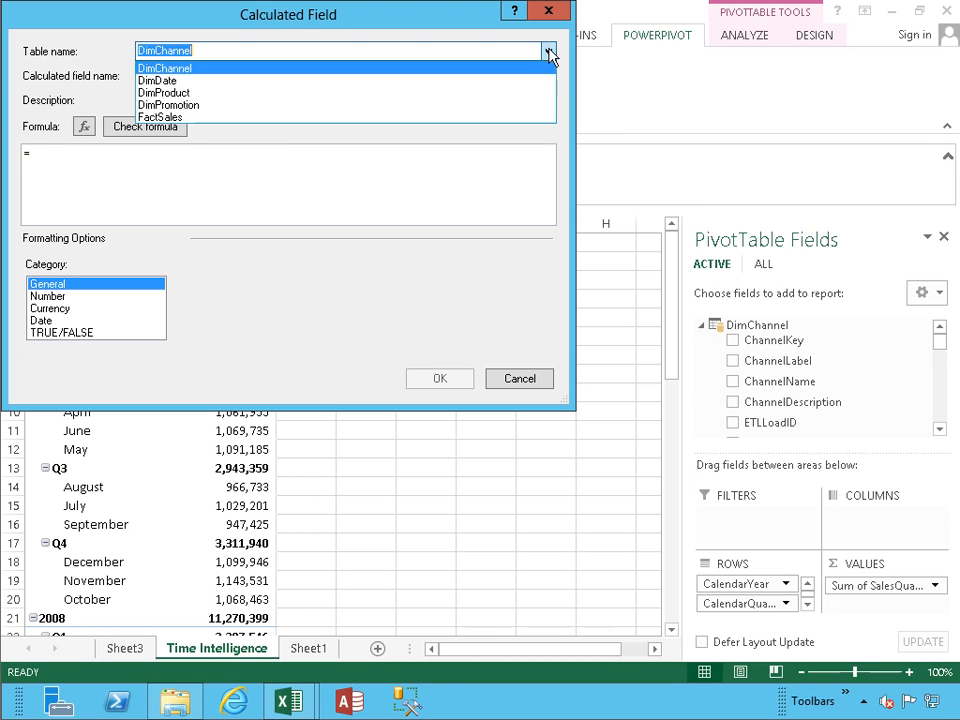
left_click(378, 118)
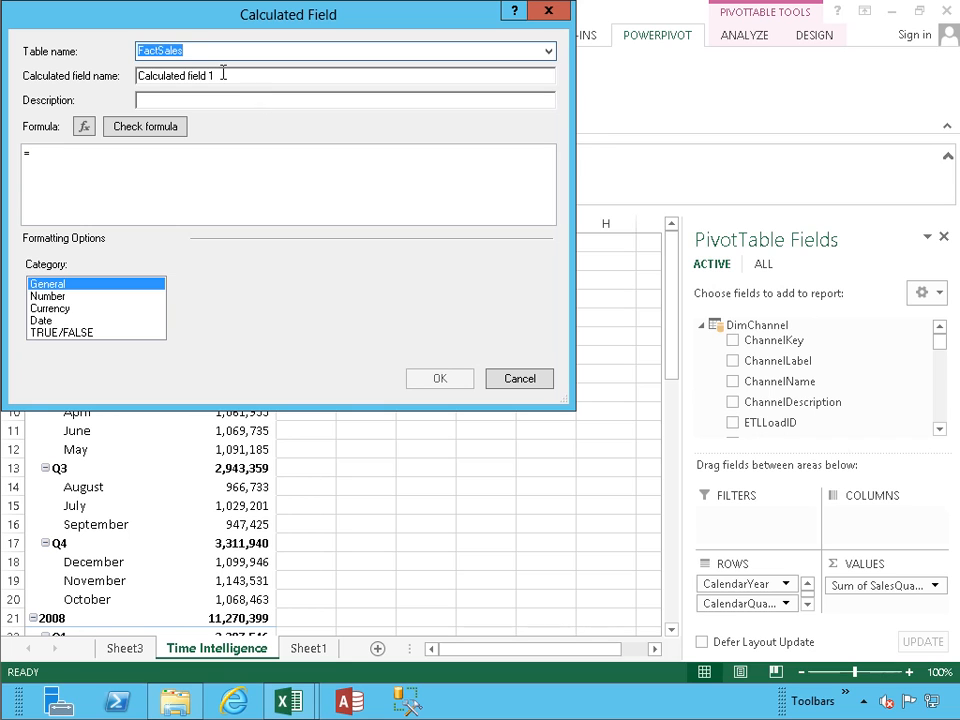
key("Tab")
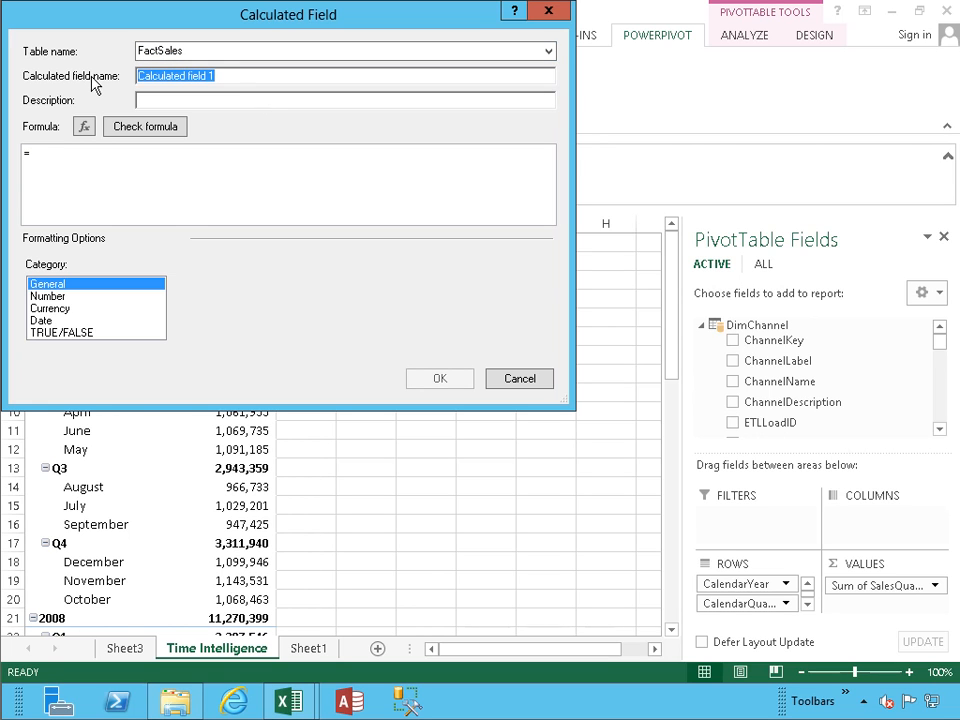
type("CF_RTSalesQuantity")
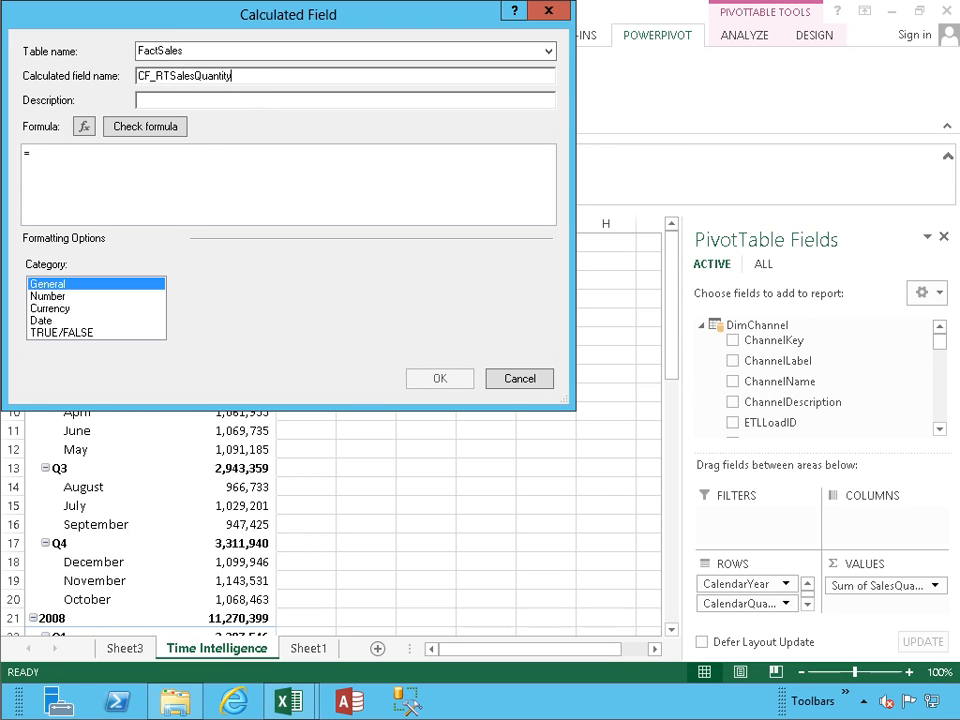
key("shift+Home")
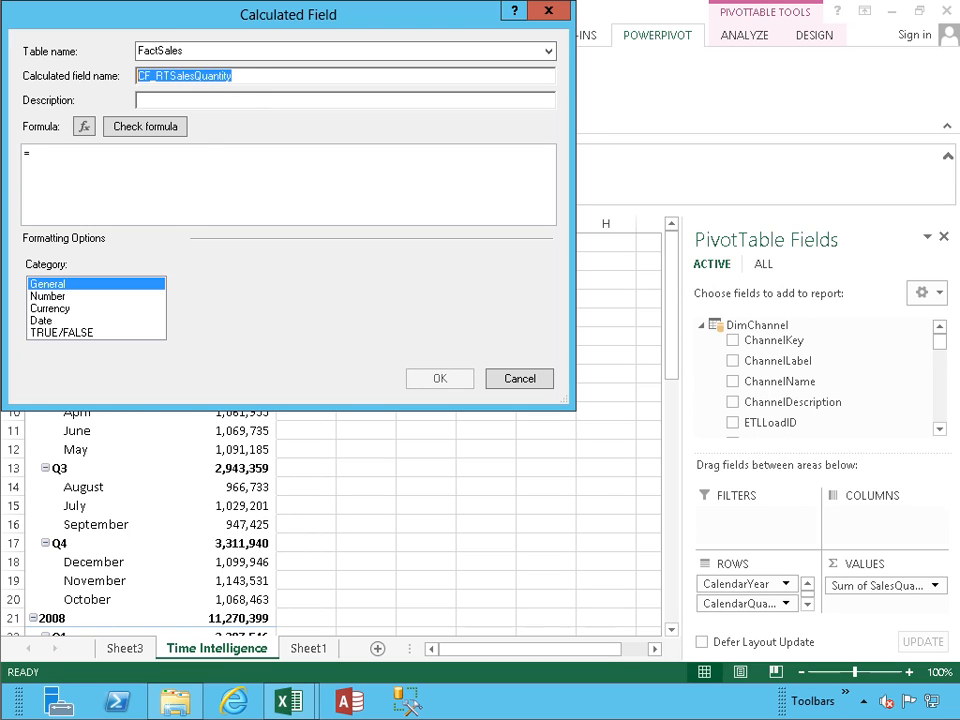
key("ctrl+c")
key("Tab")
key("ctrl+v")
key("Tab")
key("Tab")
Step: Enter =CALCULATE(SUM(FactSales[SalesQuantity]),DATESYTD(FactSales[DateKey])), verify it and save the measure
left_click(22, 160)
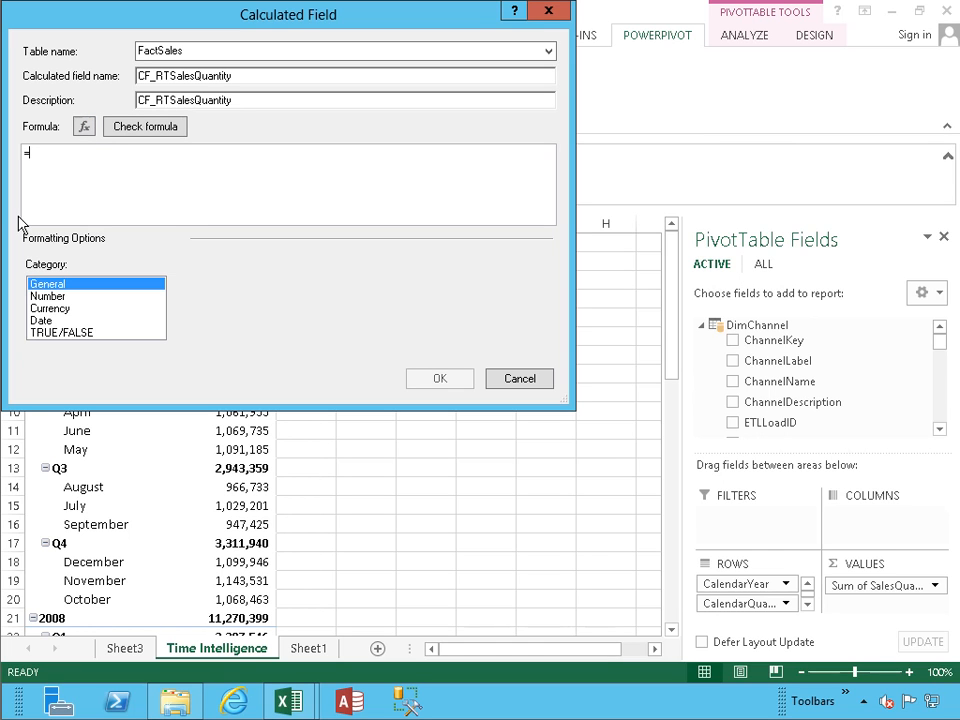
type("ca")
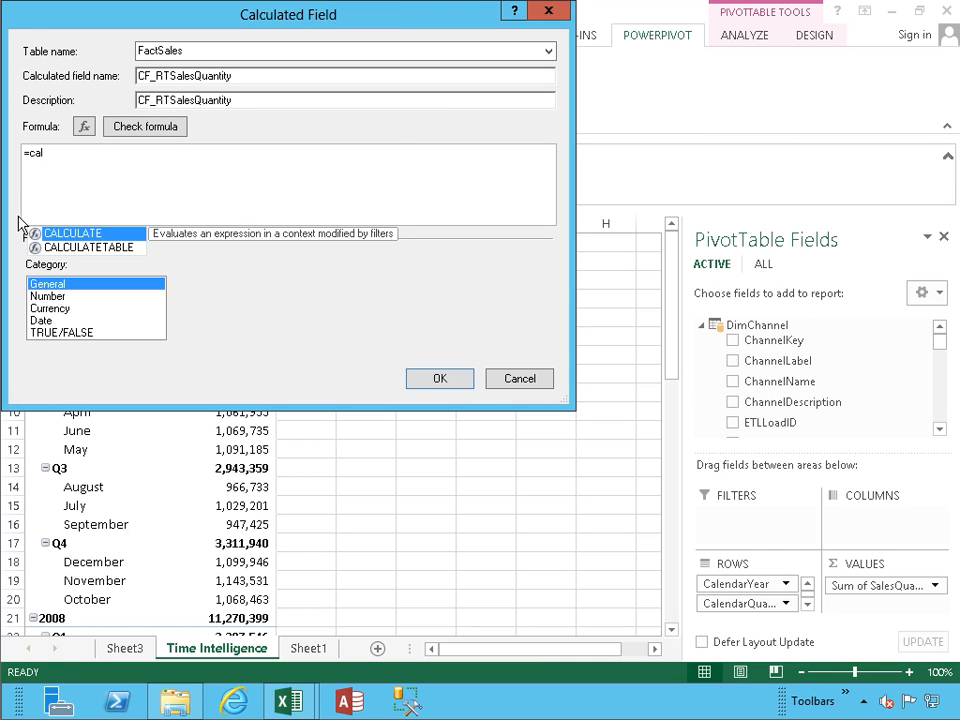
type("l")
key("Tab")
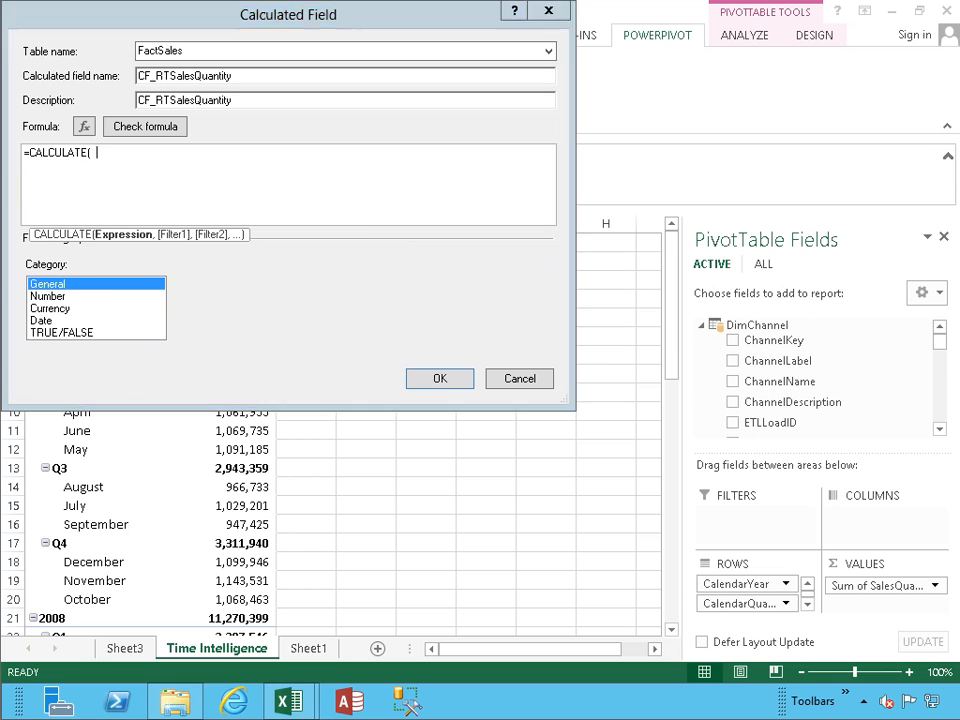
type("SUM(")
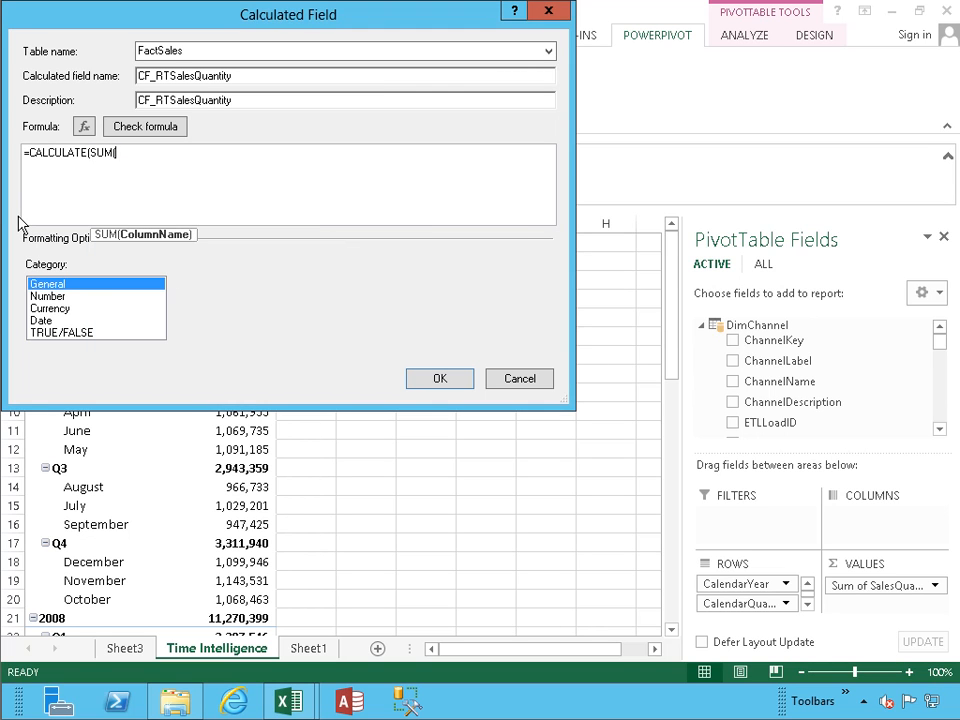
type("fact")
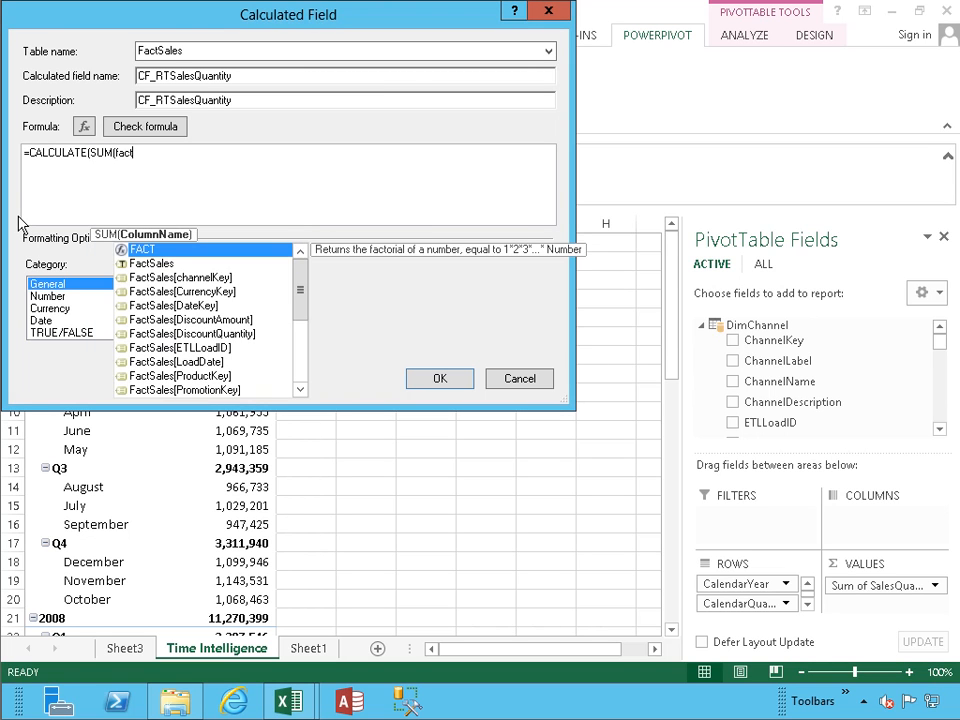
key("Down")
key("Down")
key("Down")
key("Down")
key("Down")
key("Down")
key("Down")
key("Down")
key("Down")
key("Down")
key("Down")
key("Down")
key("Down")
key("Down")
key("Down")
key("Up")
key("Up")
key("Up")
key("Down")
key("Down")
key("Down")
key("Tab")
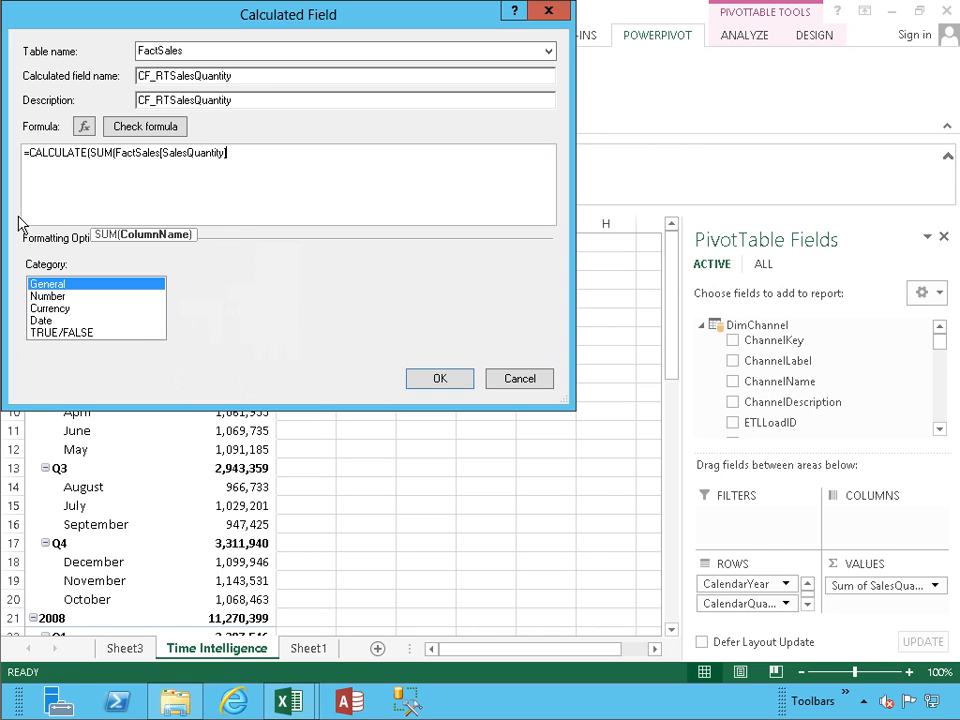
type("),")
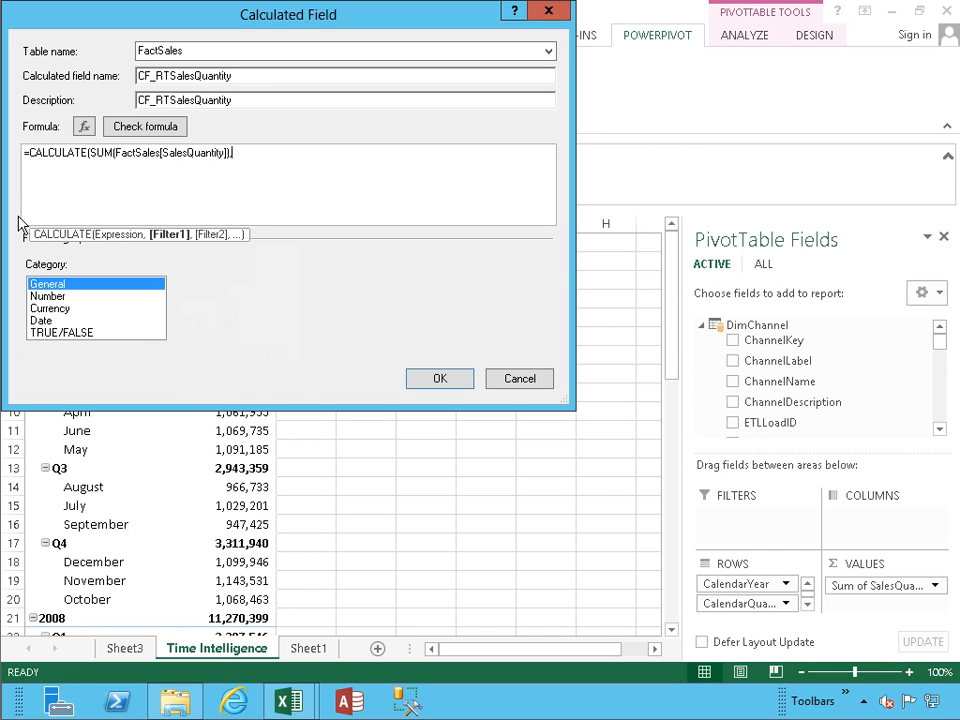
type("DATEST")
key("BackSpace")
type("Y")
key("Tab")
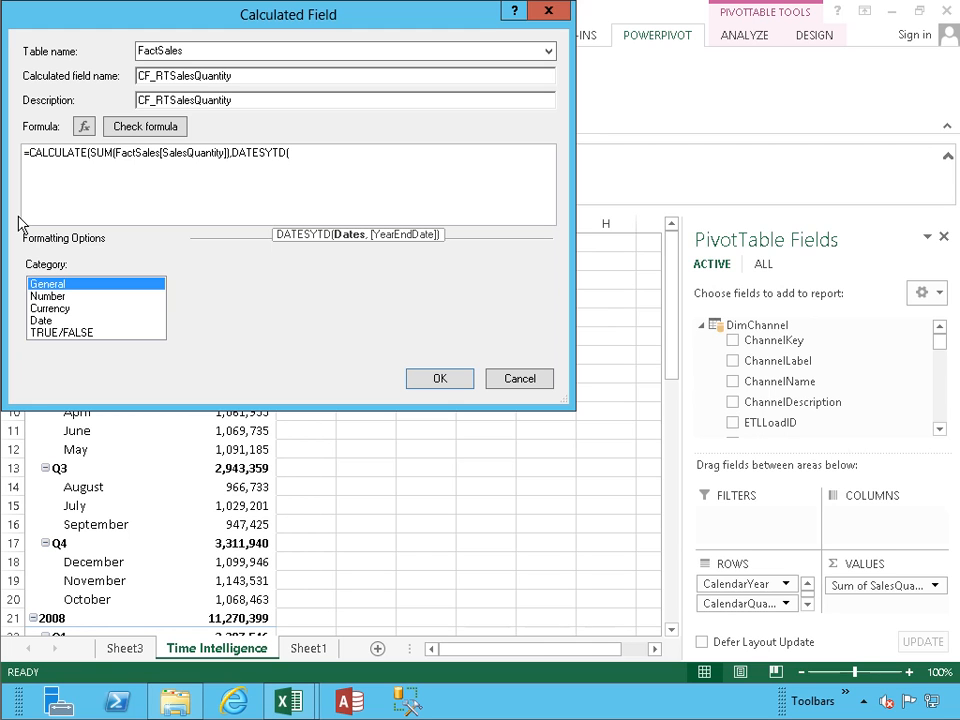
type("fact")
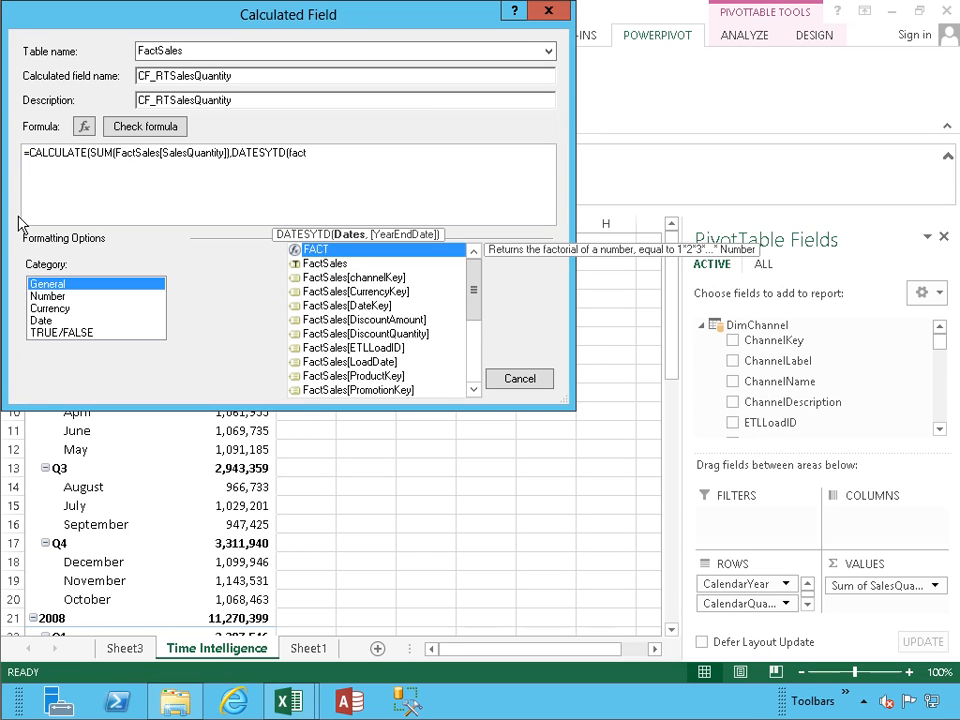
key("Down")
key("Down")
key("Down")
key("Down")
key("Tab")
type("))")
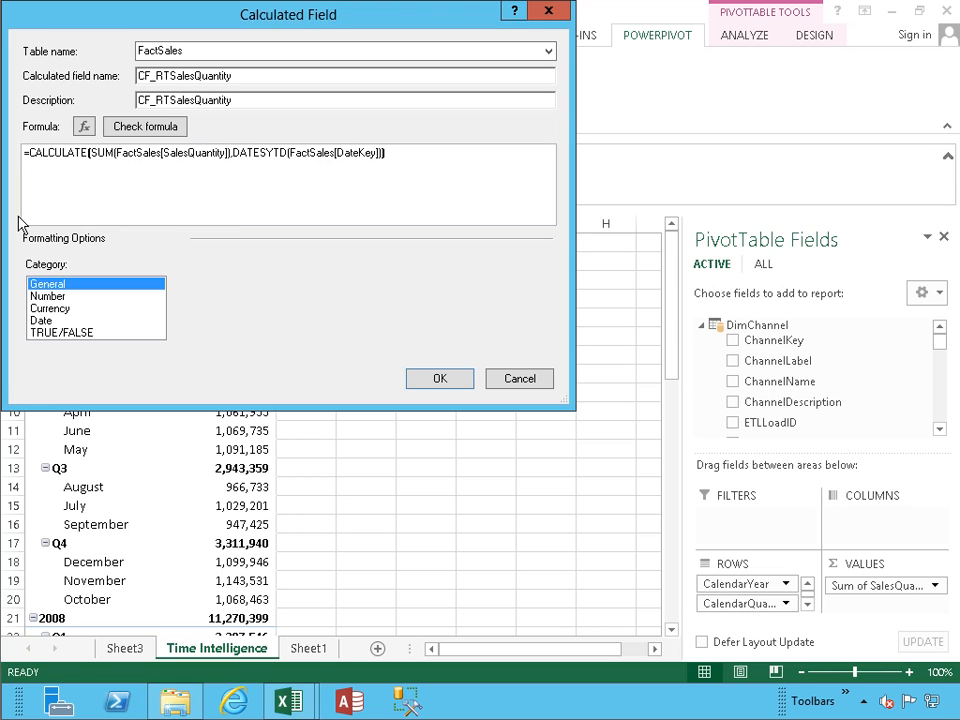
left_click(127, 130)
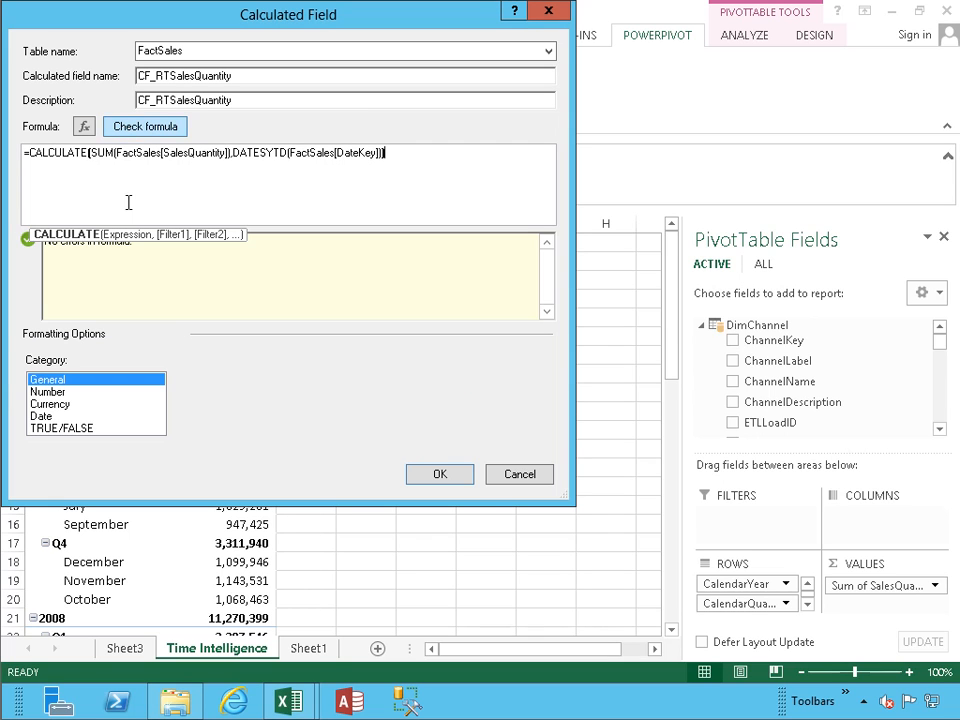
left_click(449, 472)
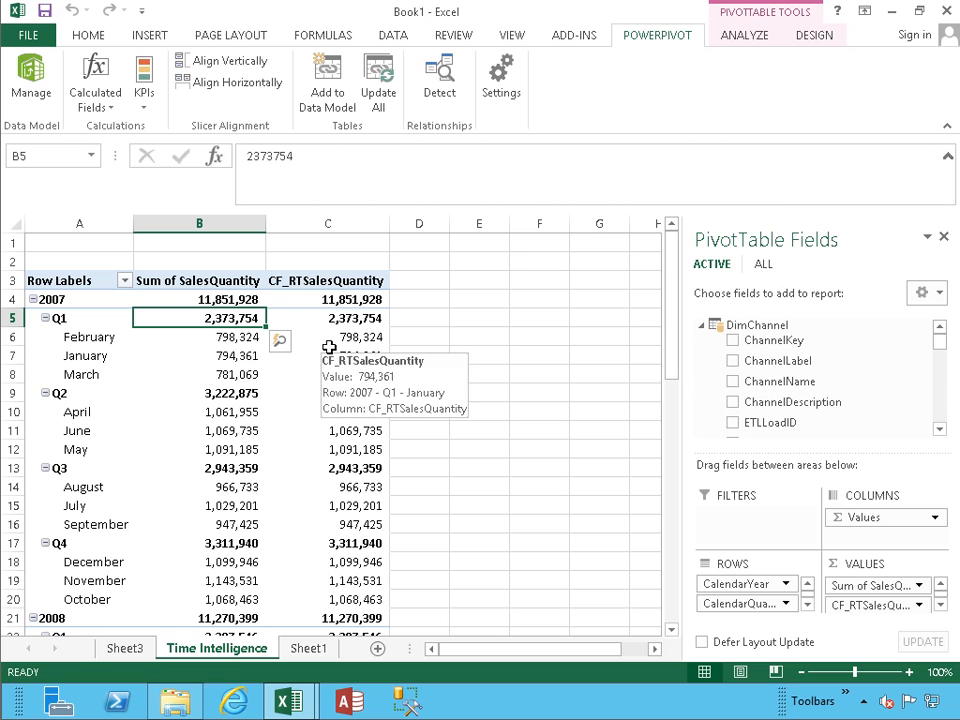
Step: Open CF_RTSalesQuantity for editing and select its FactSales[DateKey] dates argument
left_click(101, 116)
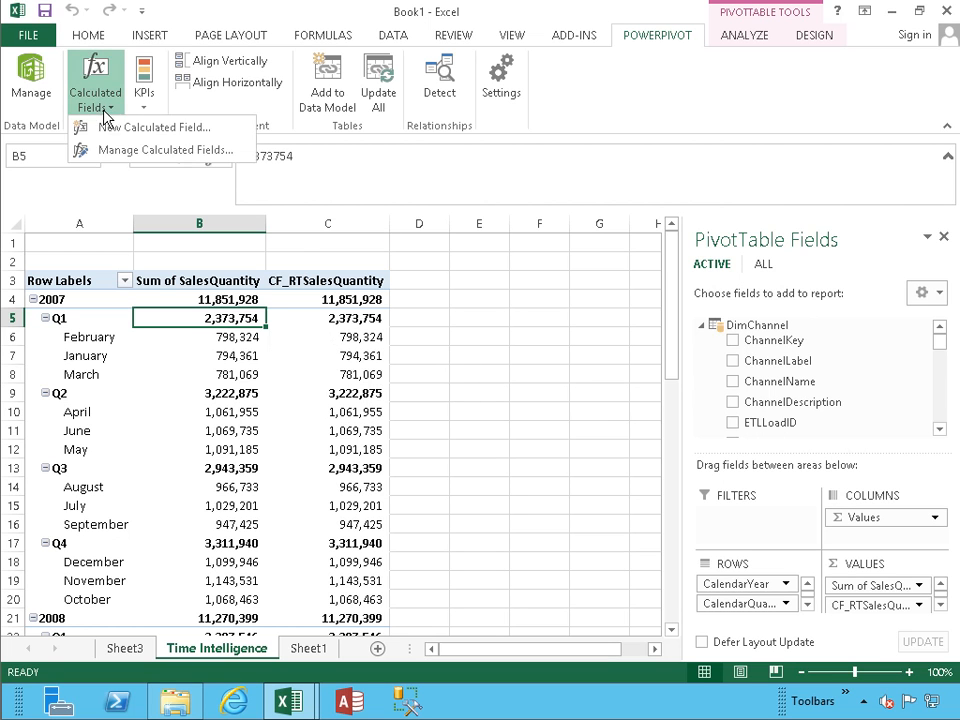
left_click(103, 154)
left_click(300, 239)
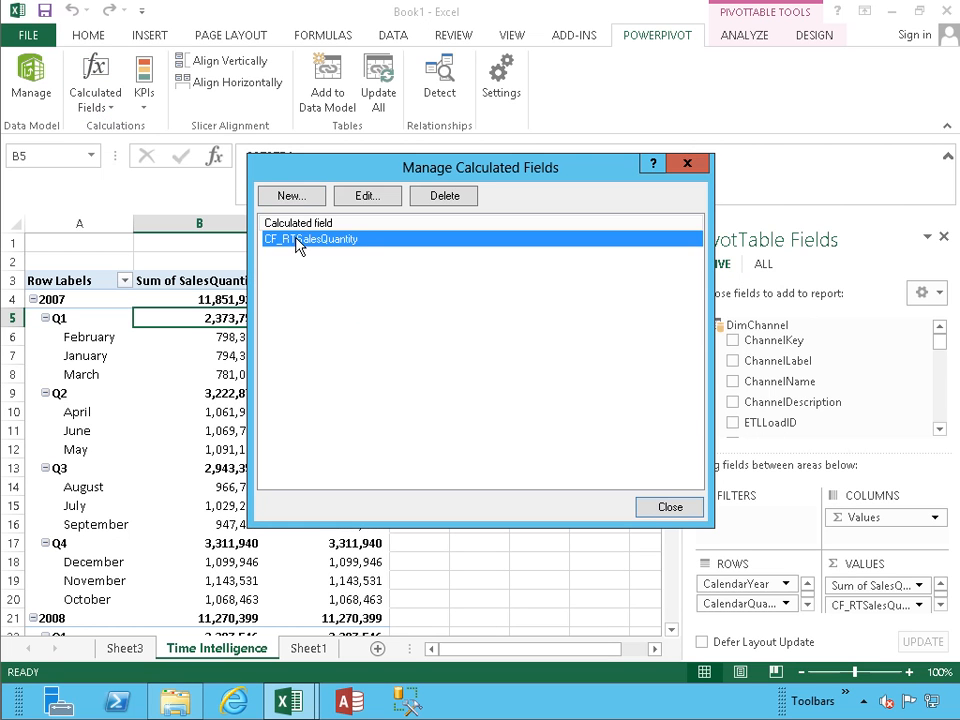
left_click(367, 195)
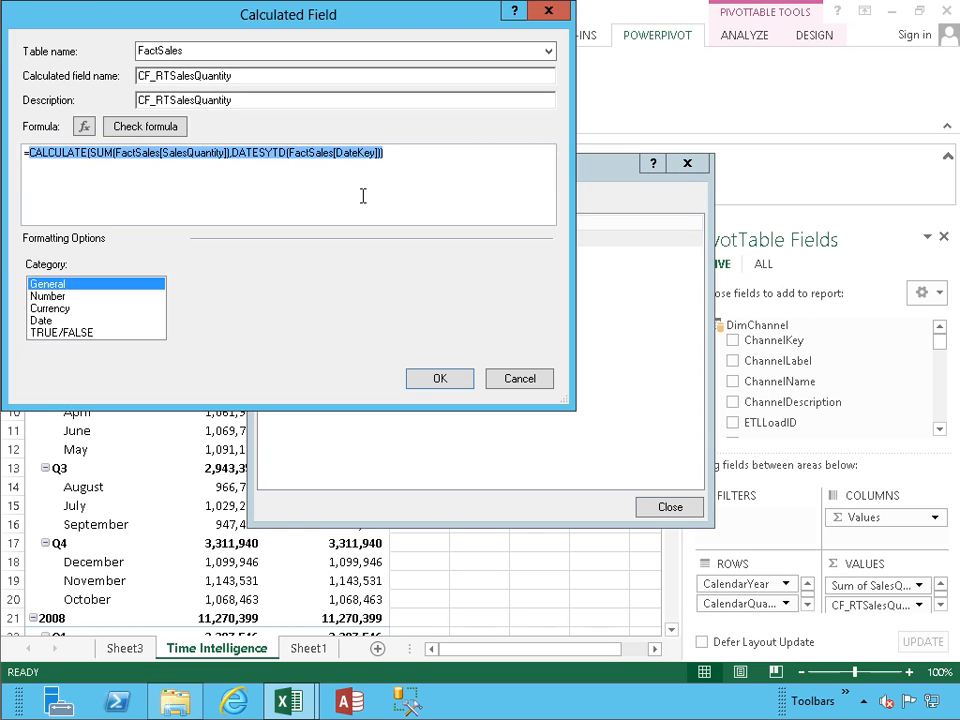
left_click(290, 151)
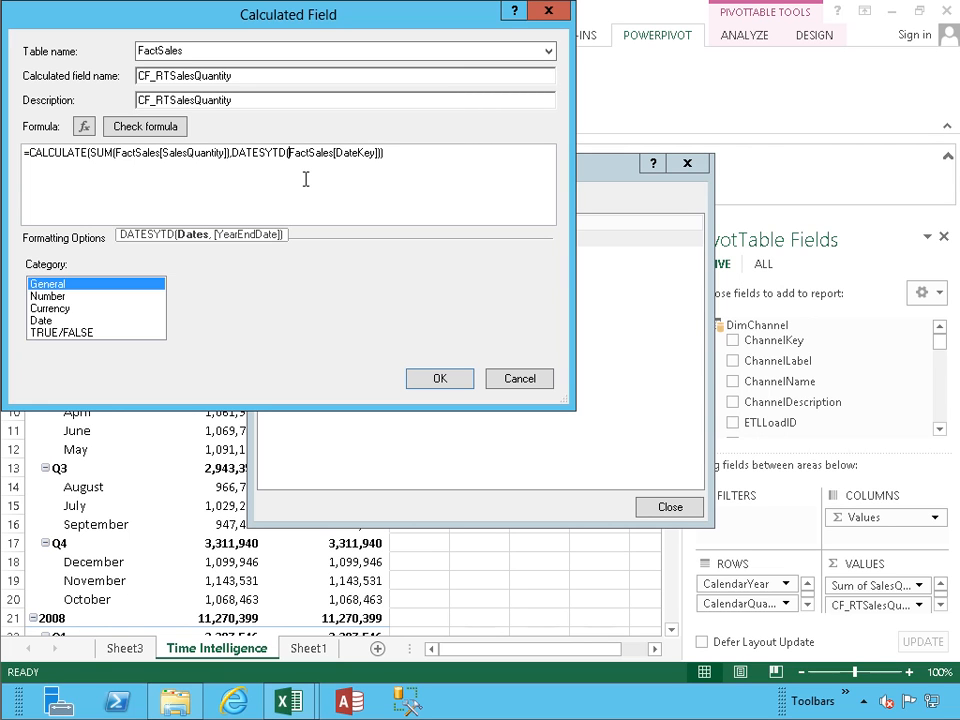
left_click_drag(289, 153, 322, 155)
left_click(323, 155)
double_click(323, 155)
Step: Replace the argument with DimDate[Datekey], verify the formula and save the measure
key("Delete")
type("dimd")
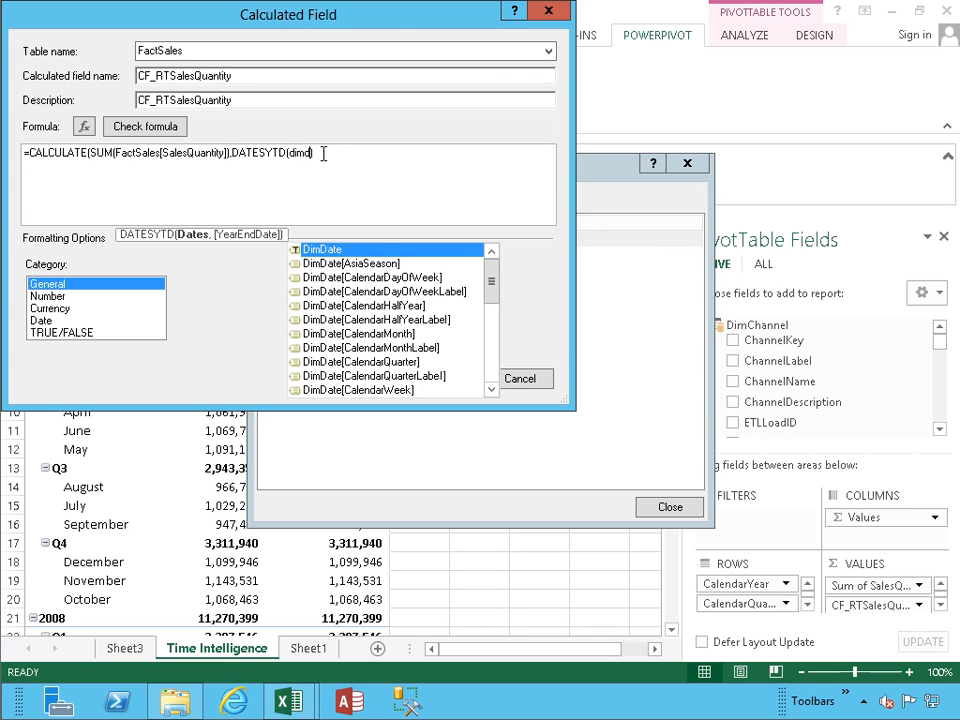
key("Down")
key("Down")
key("Down")
key("Down")
key("Down")
key("Down")
key("Down")
key("Down")
key("Down")
key("Down")
key("Down")
key("Down")
key("Down")
key("Down")
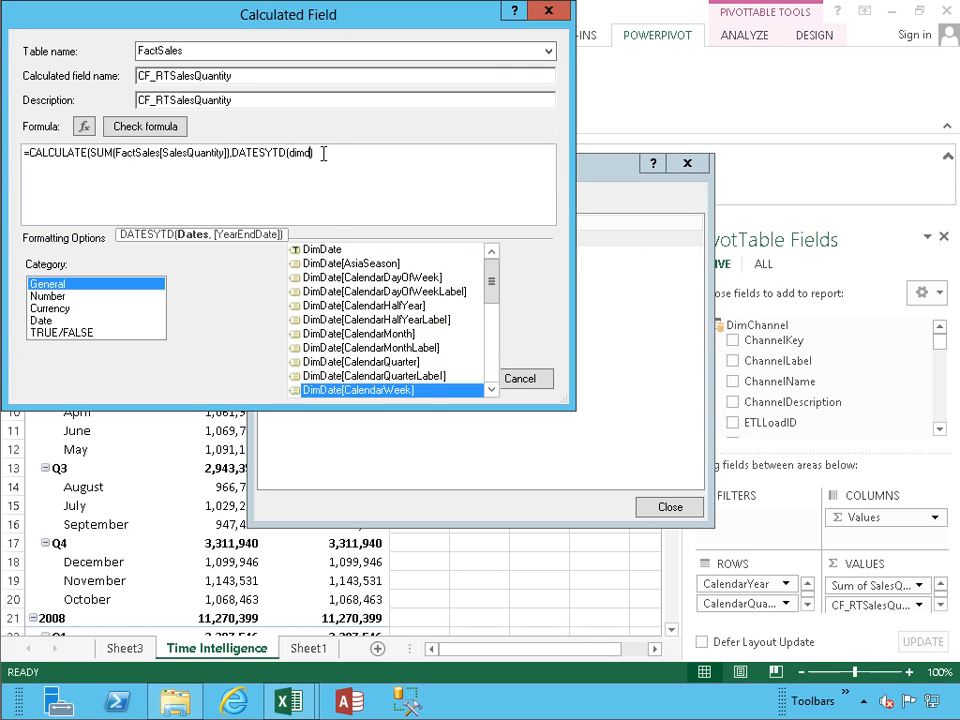
key("Down")
key("Down")
key("Down")
key("Up")
key("Up")
key("Tab")
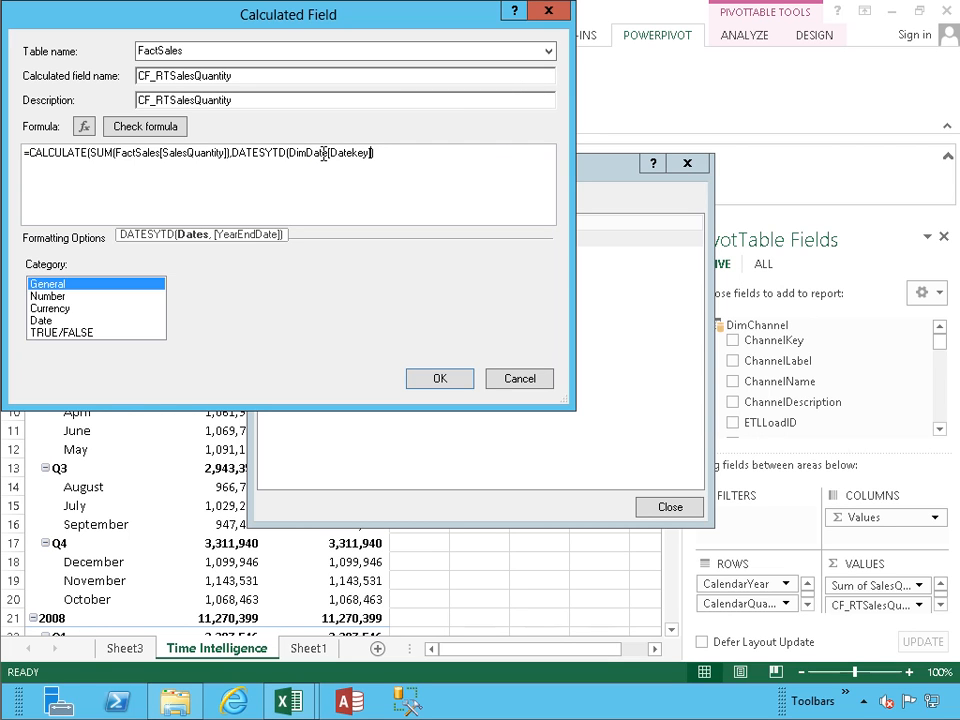
key("End")
type(")")
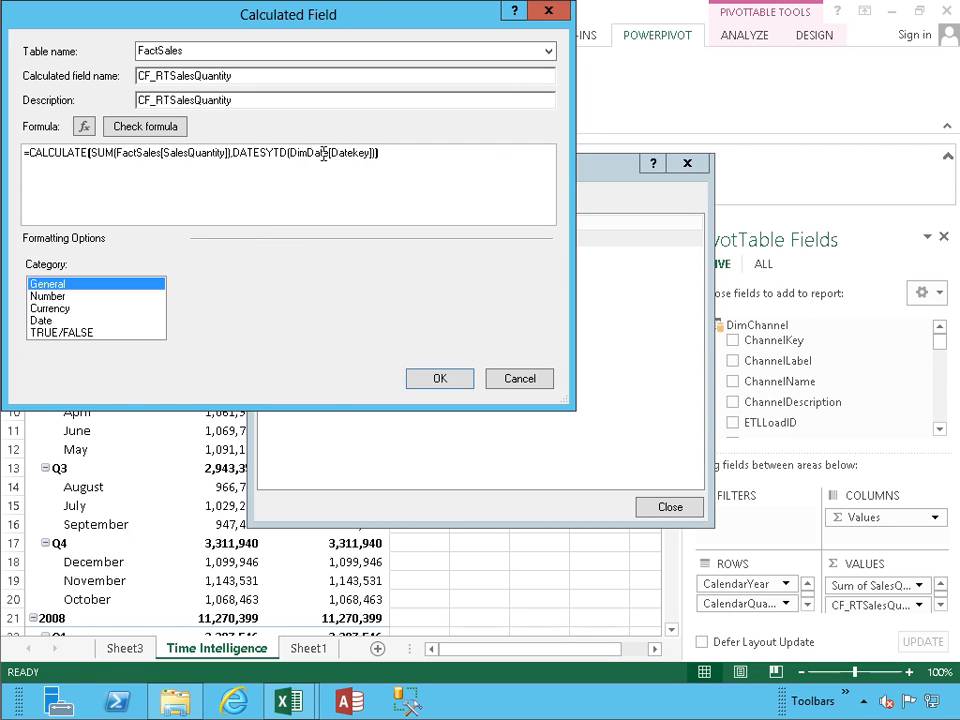
left_click(162, 130)
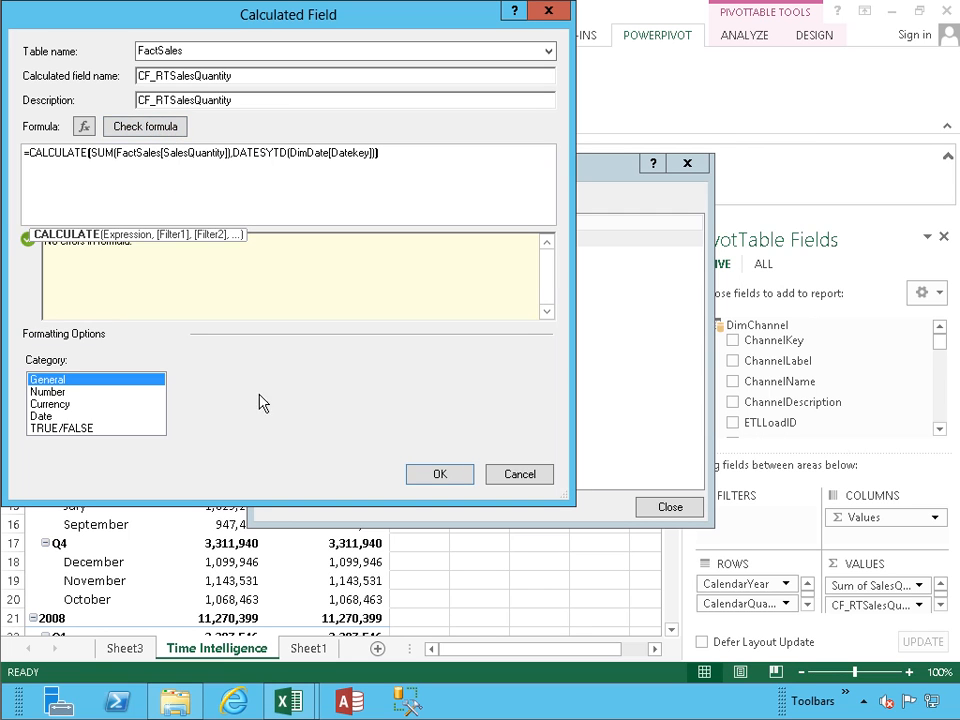
left_click(428, 478)
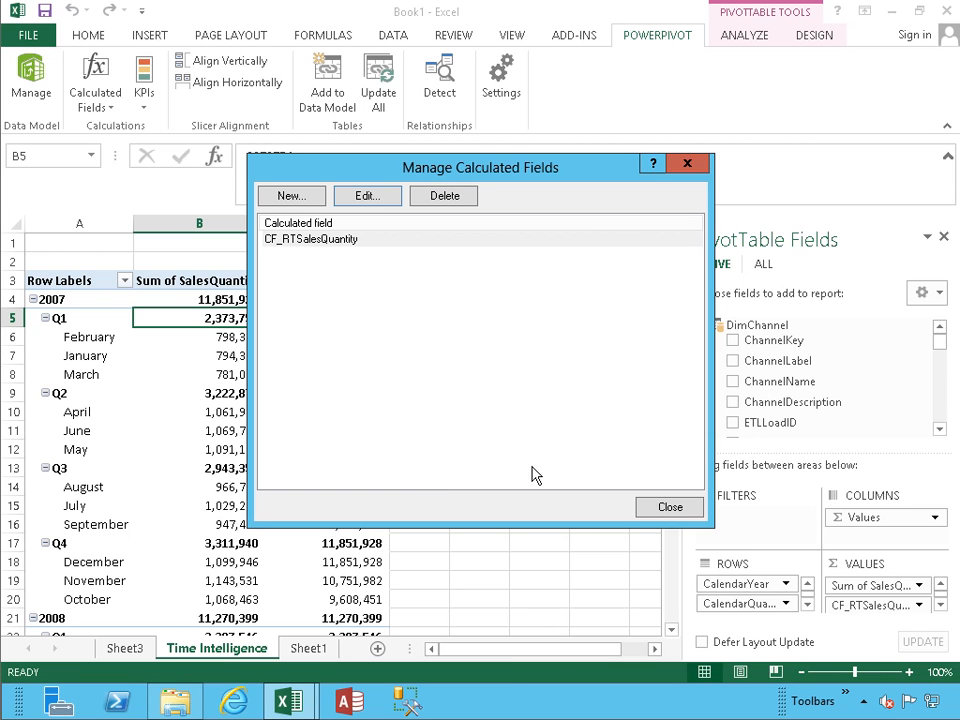
left_click(676, 512)
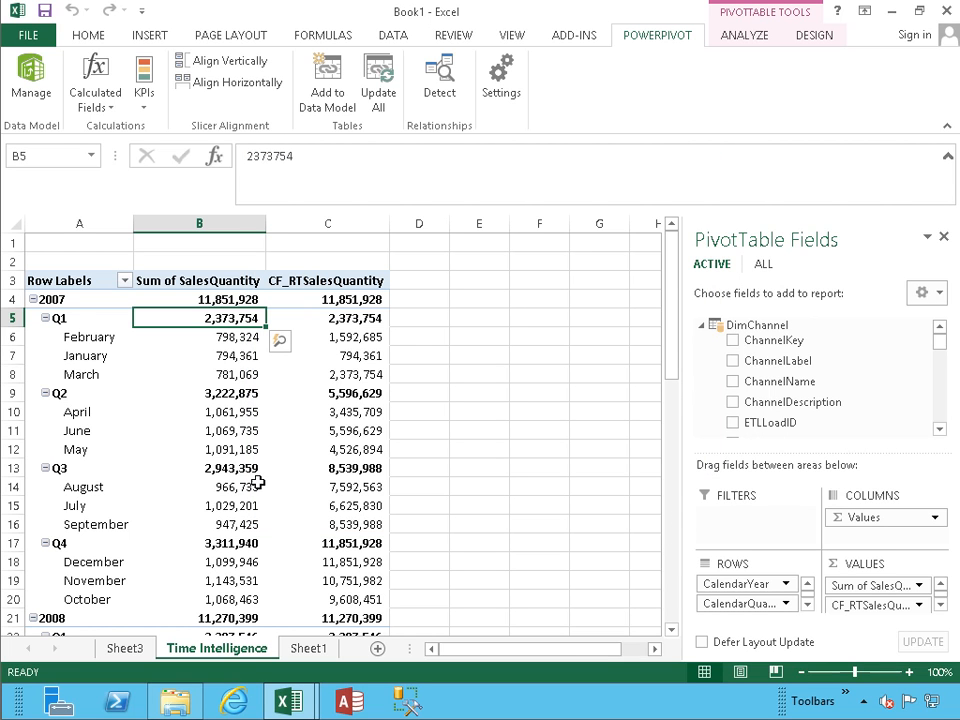
left_click(325, 379)
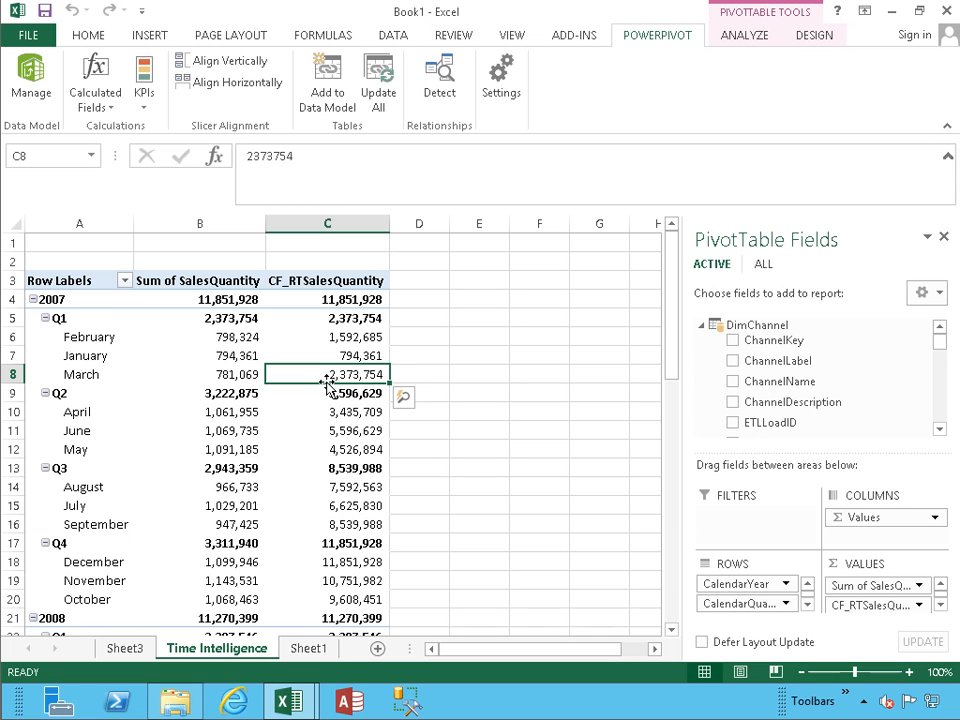
Step: Start a new FactSales calculated field named CF_RTSalesQuantityPreviousYear, reusing the name as its description
left_click(105, 113)
left_click(90, 125)
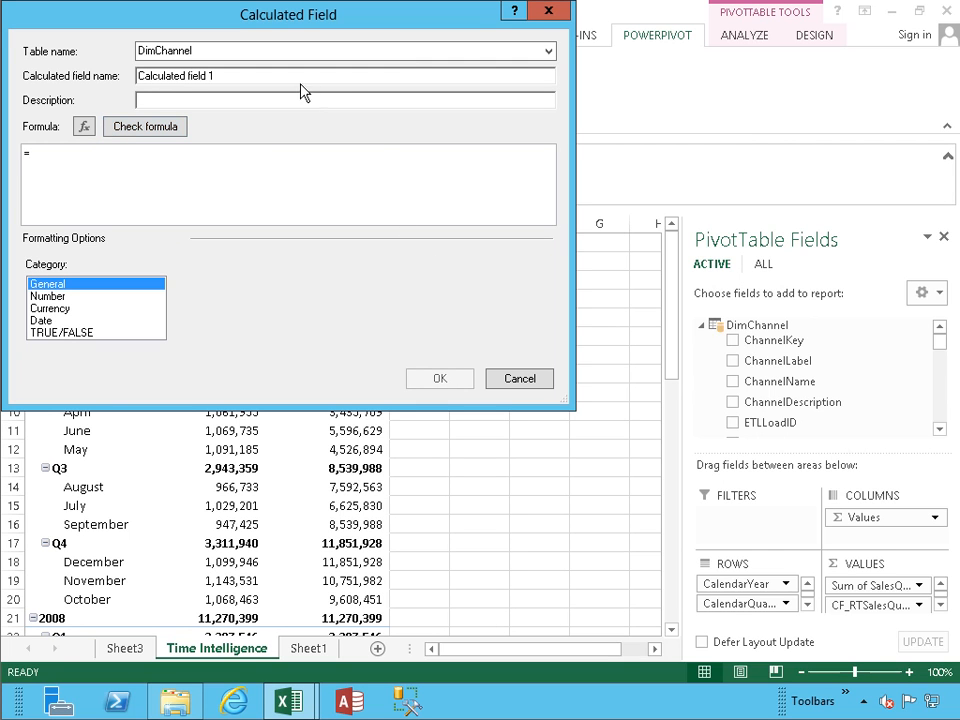
left_click(548, 51)
left_click(347, 121)
left_click_drag(222, 75, 107, 78)
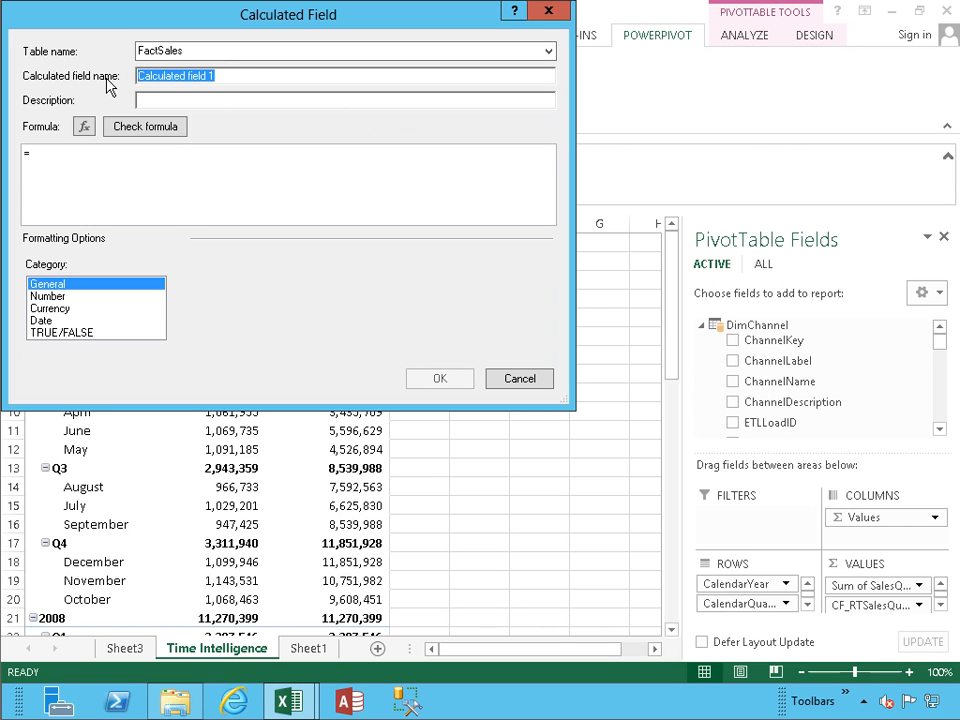
type("CF_")
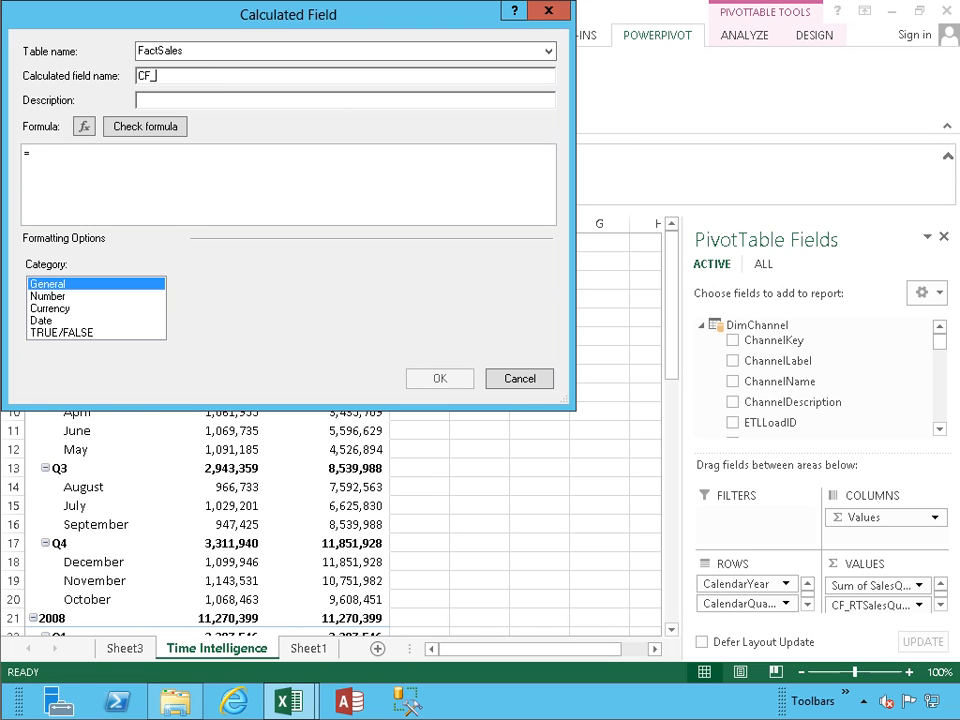
type("RTSalesQuantityPre")
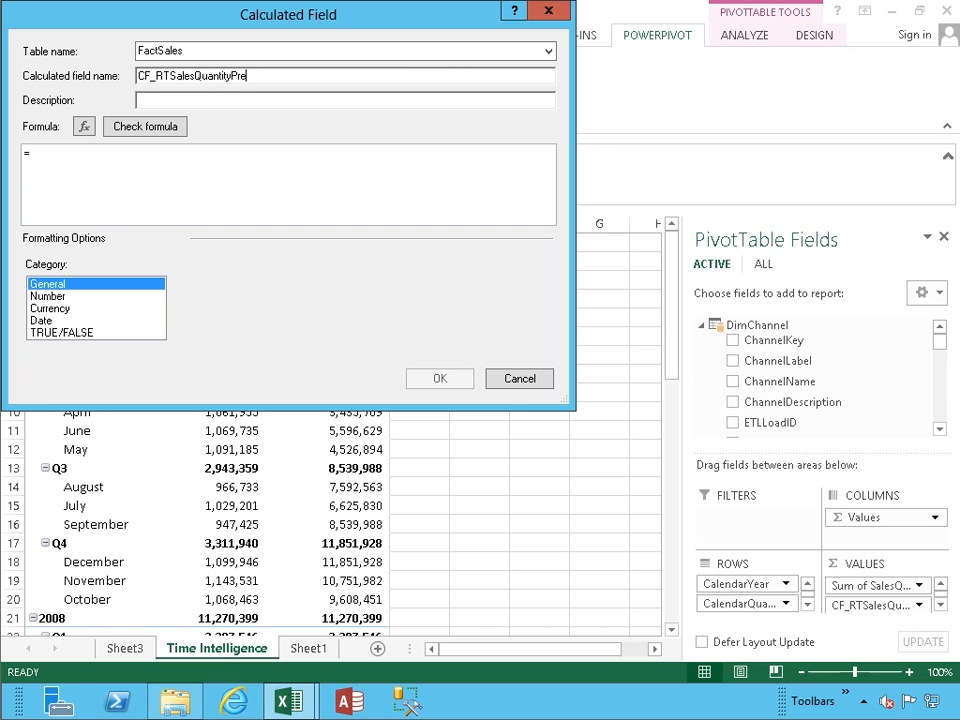
type("viousYear")
key("ctrl+a")
key("ctrl+c")
key("Tab")
key("ctrl+v")
key("Tab")
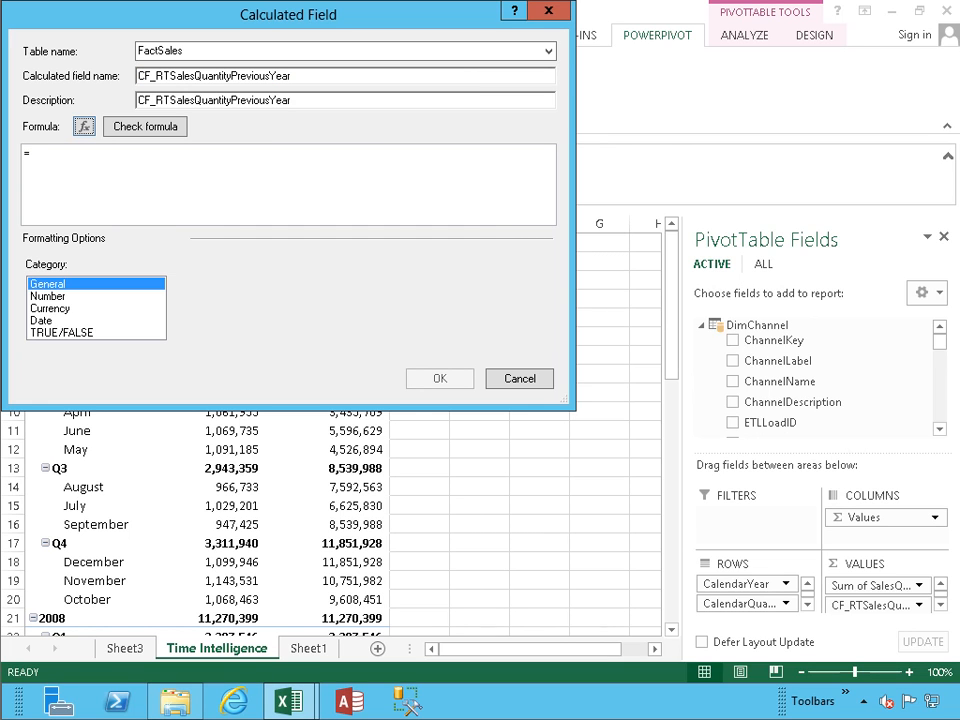
Step: Begin the formula as =CALCULATE(SUM(FactSales[SalesQuantity]) using autocomplete
left_click(87, 160)
type("cal")
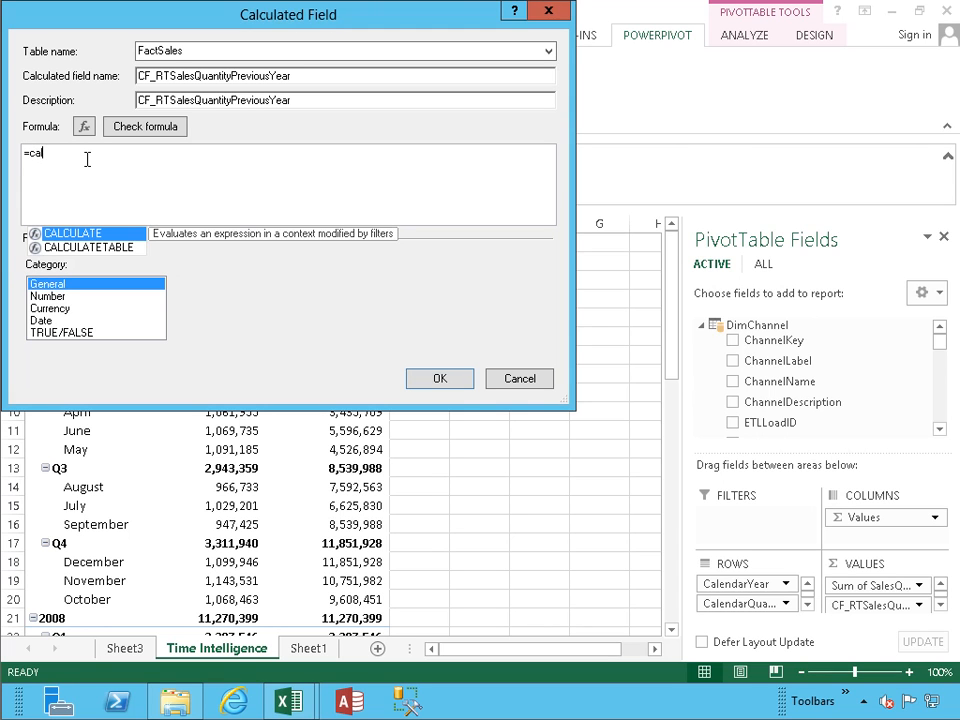
key("Tab")
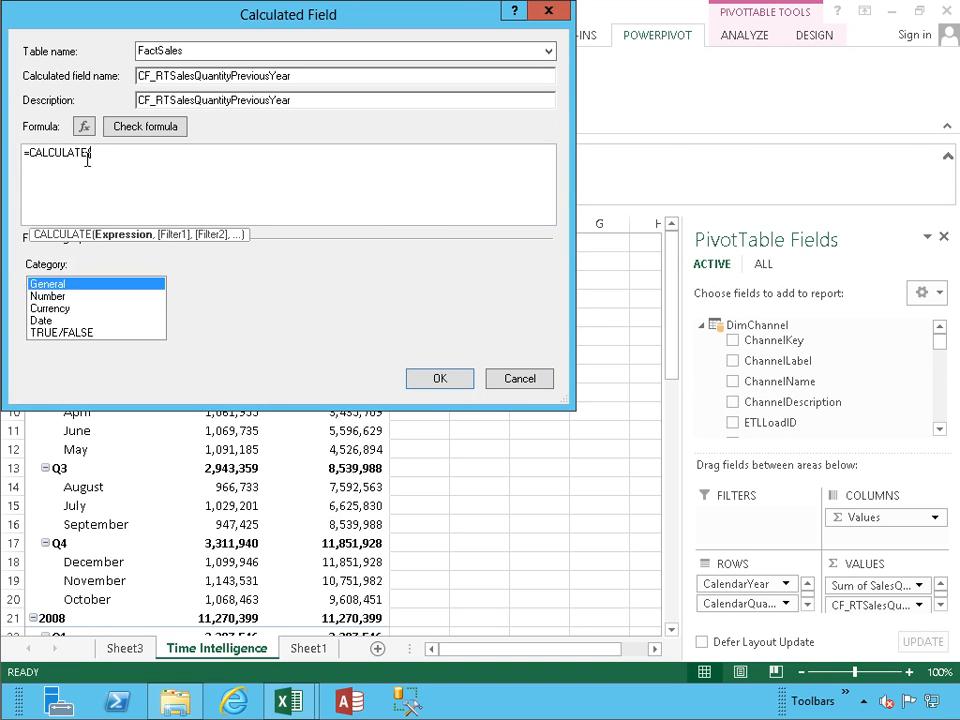
type("sum")
key("Tab")
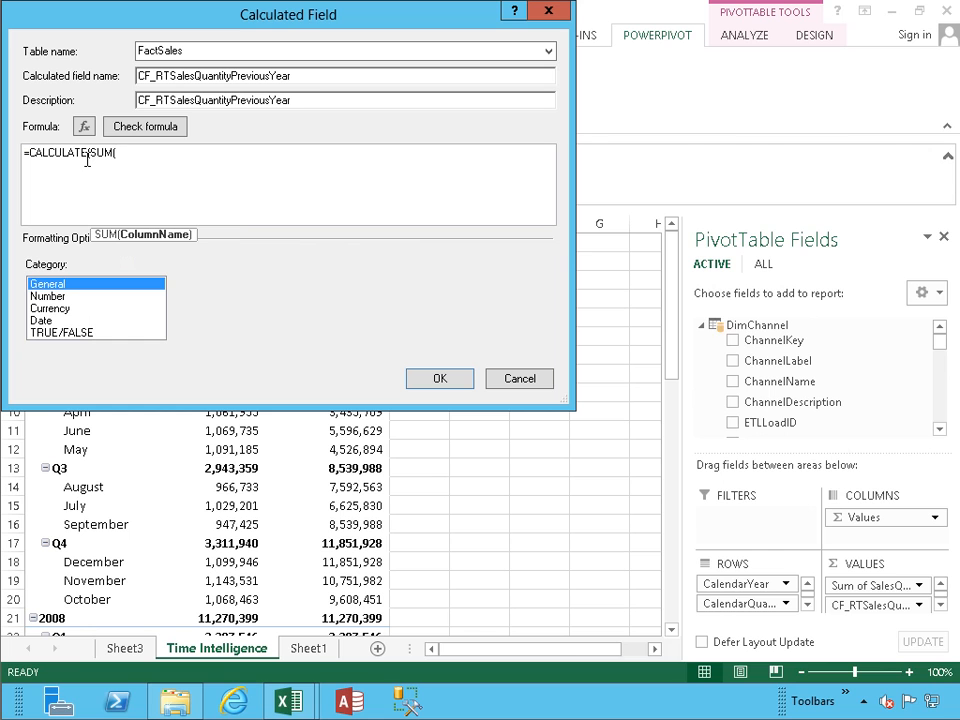
type("fact")
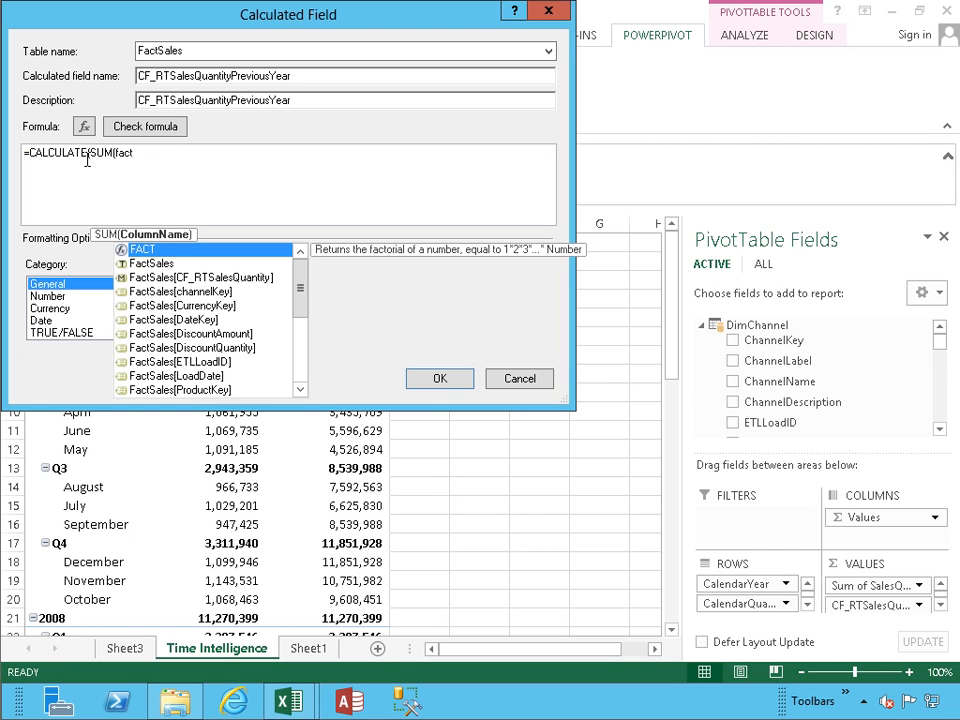
type("s")
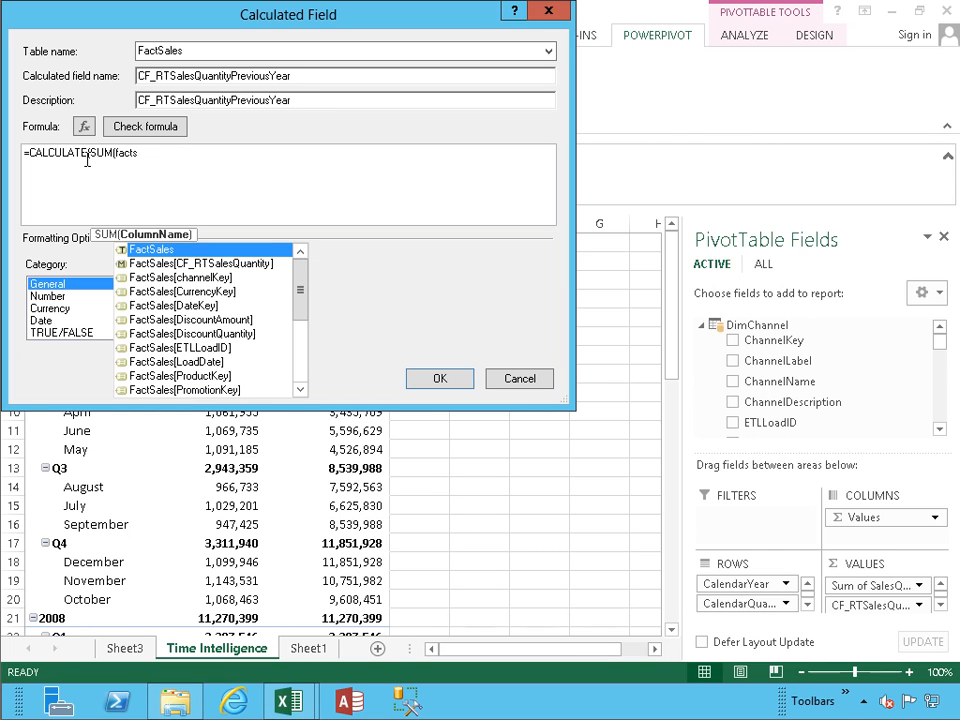
key("Down")
key("Down")
key("Down")
key("Down")
key("Down")
key("Down")
key("Down")
key("Down")
key("Down")
key("Down")
key("Down")
key("Down")
key("Down")
key("Down")
key("Down")
key("Down")
key("Up")
key("Tab")
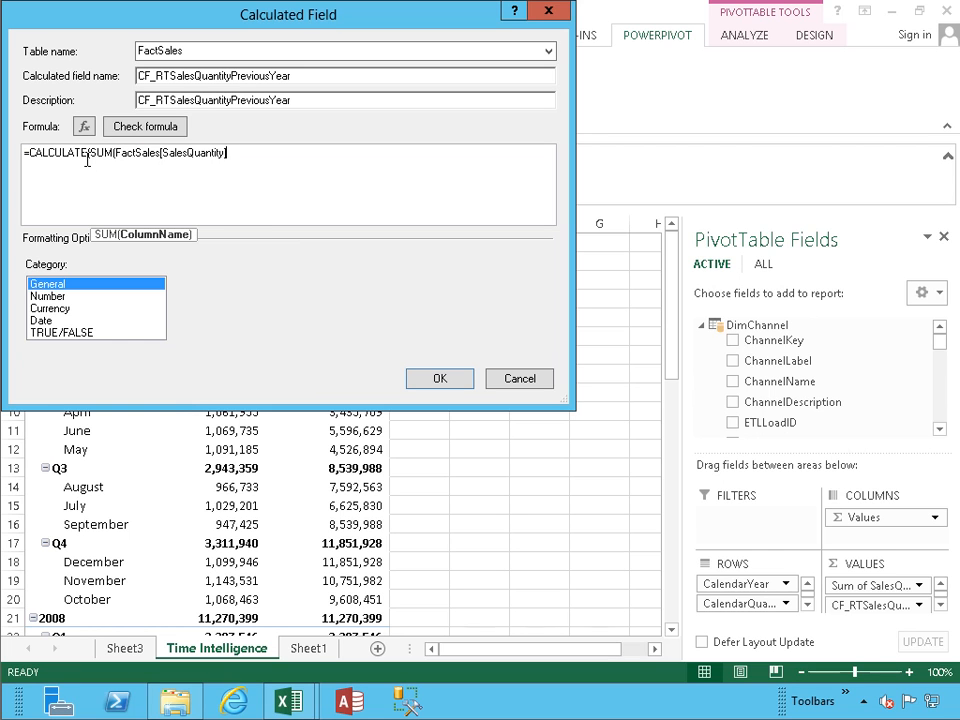
Step: Complete the formula with PREVIOUSYEAR(DimDate[Datekey]) and create the measure
type("),previous")
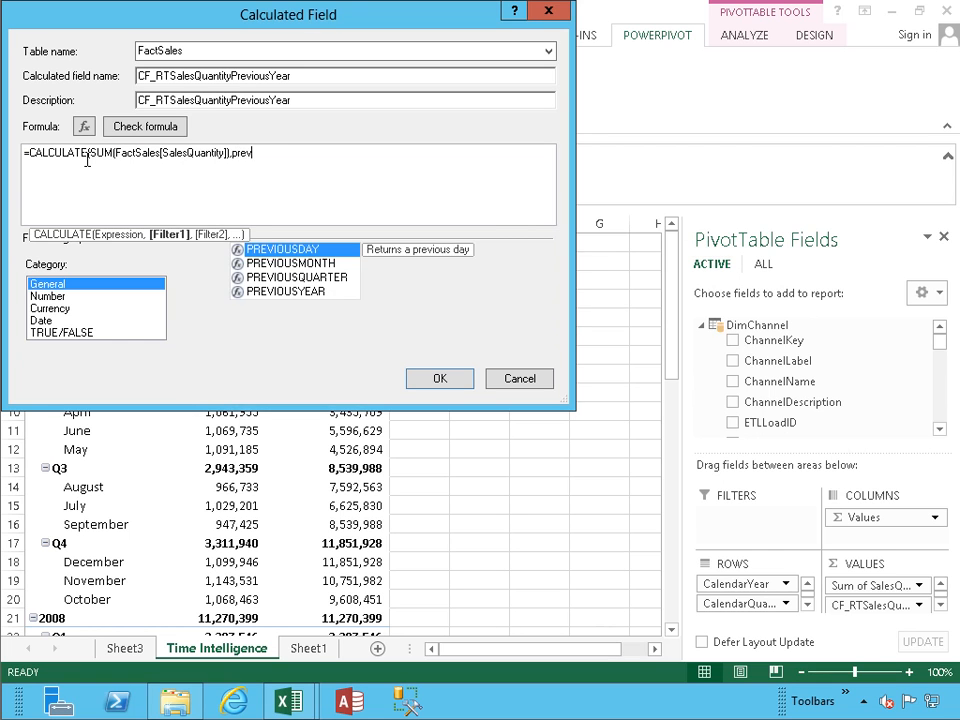
key("Down")
key("Down")
key("Down")
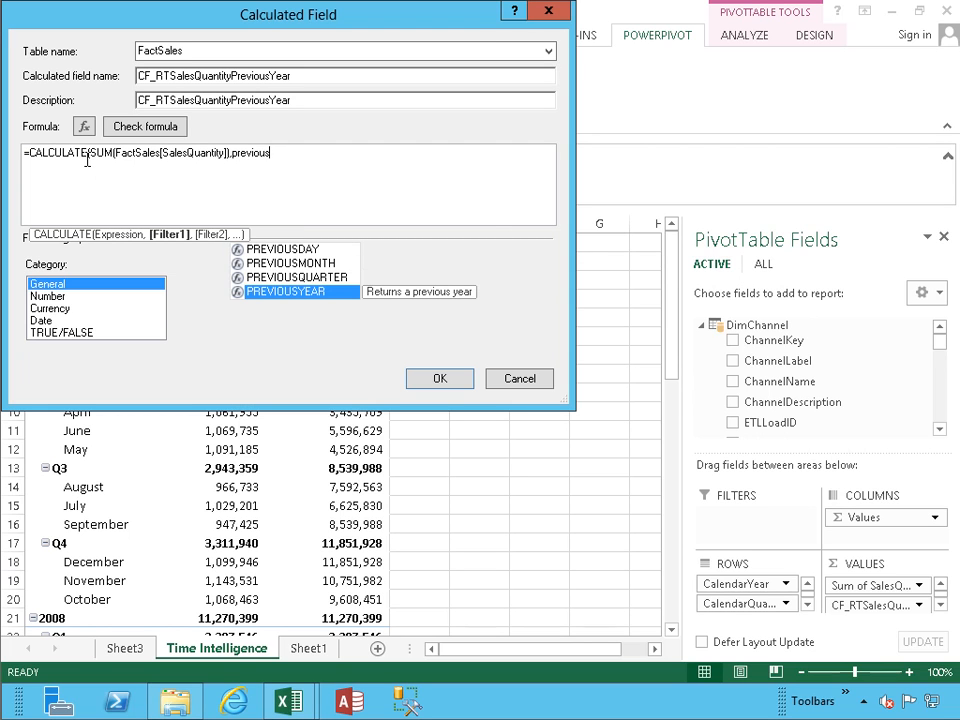
key("Tab")
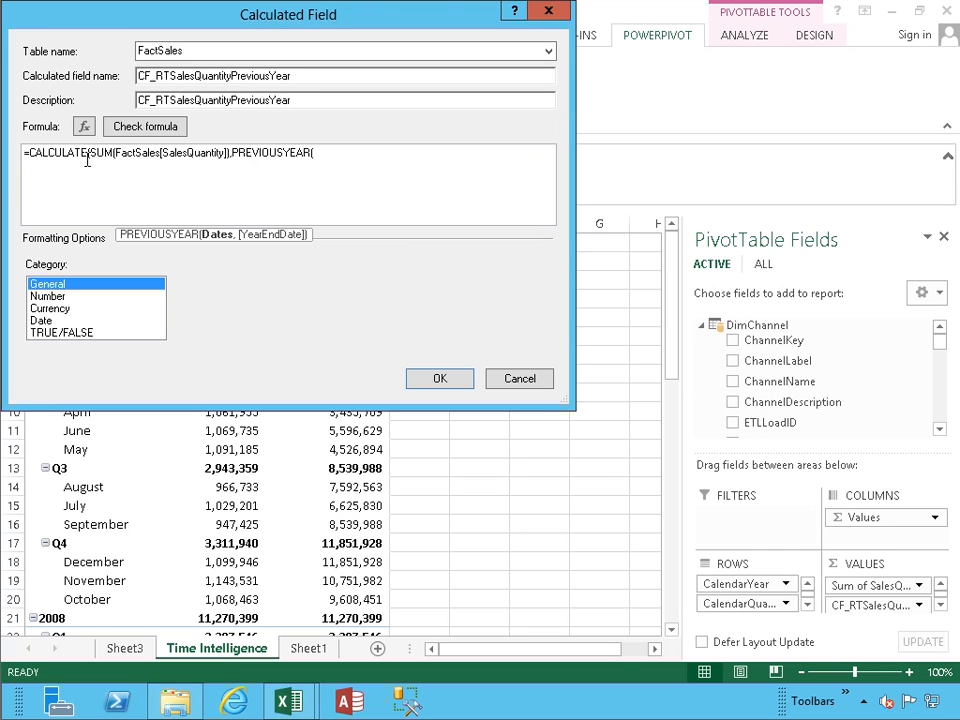
type("dimdate")
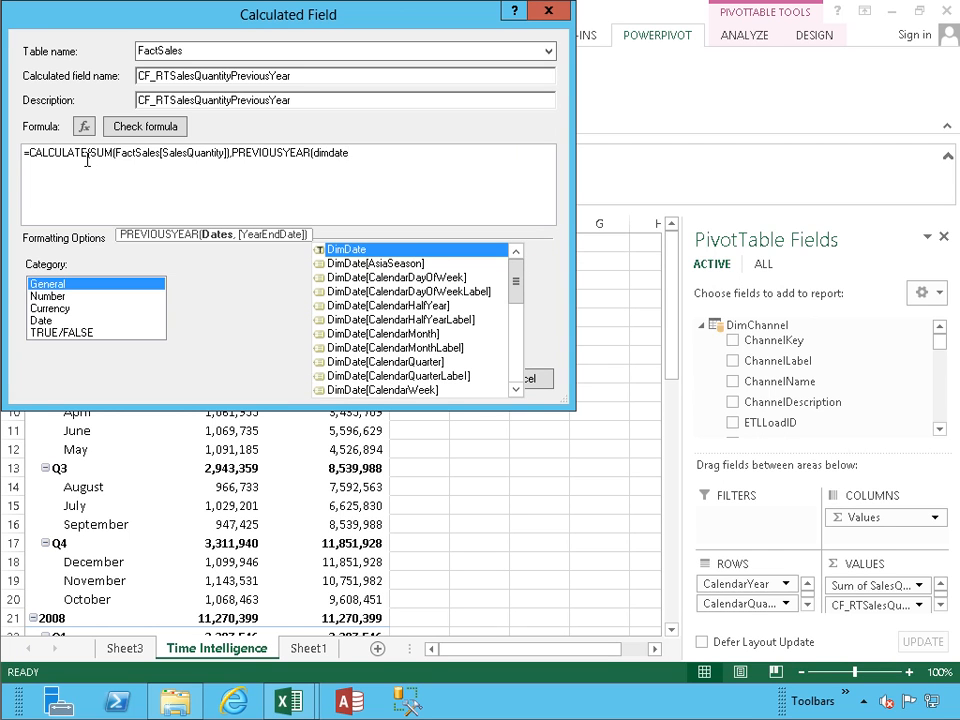
key("Down")
key("Down")
key("Down")
key("Down")
key("Down")
key("Down")
key("Down")
key("Down")
key("Down")
key("Down")
key("Down")
key("Down")
key("Down")
key("Down")
key("Down")
key("Down")
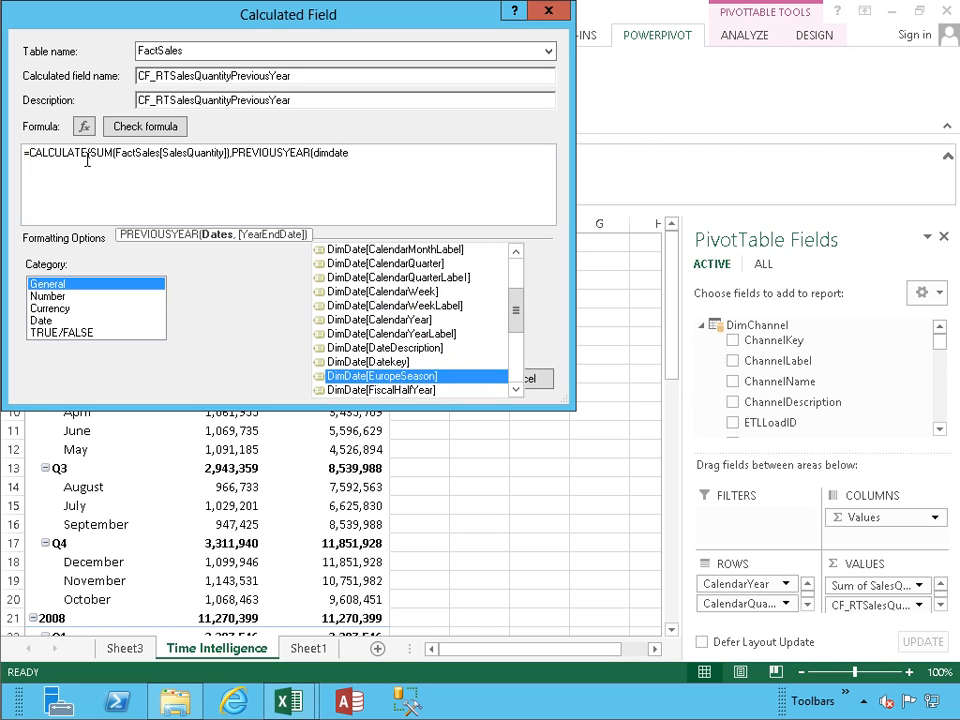
key("Up")
key("Tab")
type("))")
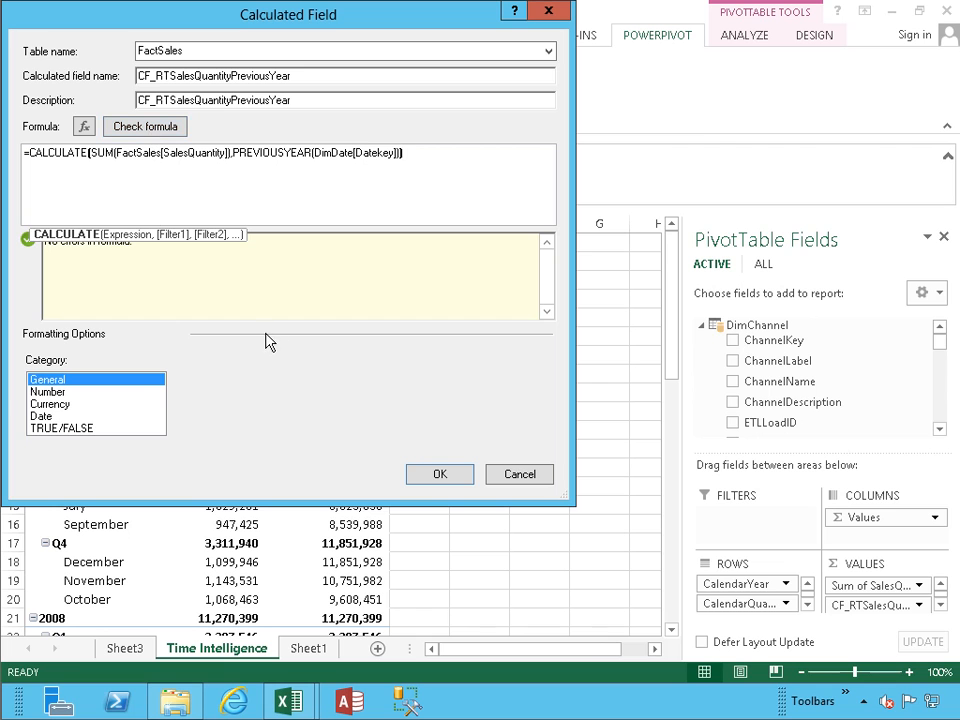
left_click(430, 472)
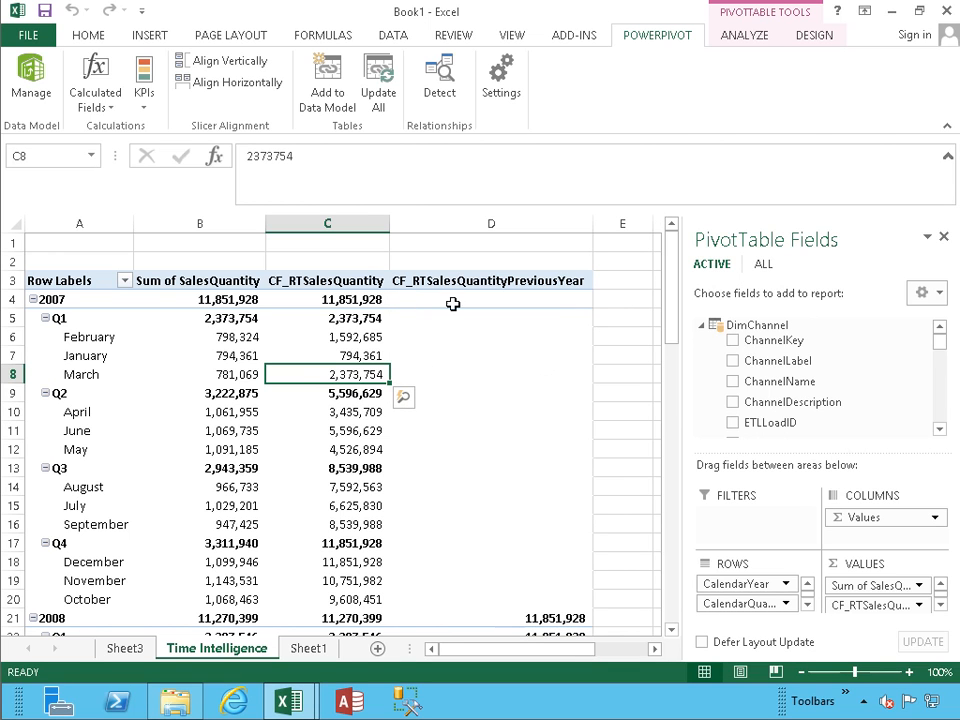
Step: Scroll the pivot down to the Grand Total and back up to check CF_RTSalesQuantityPreviousYear values
mouse_move(447, 471)
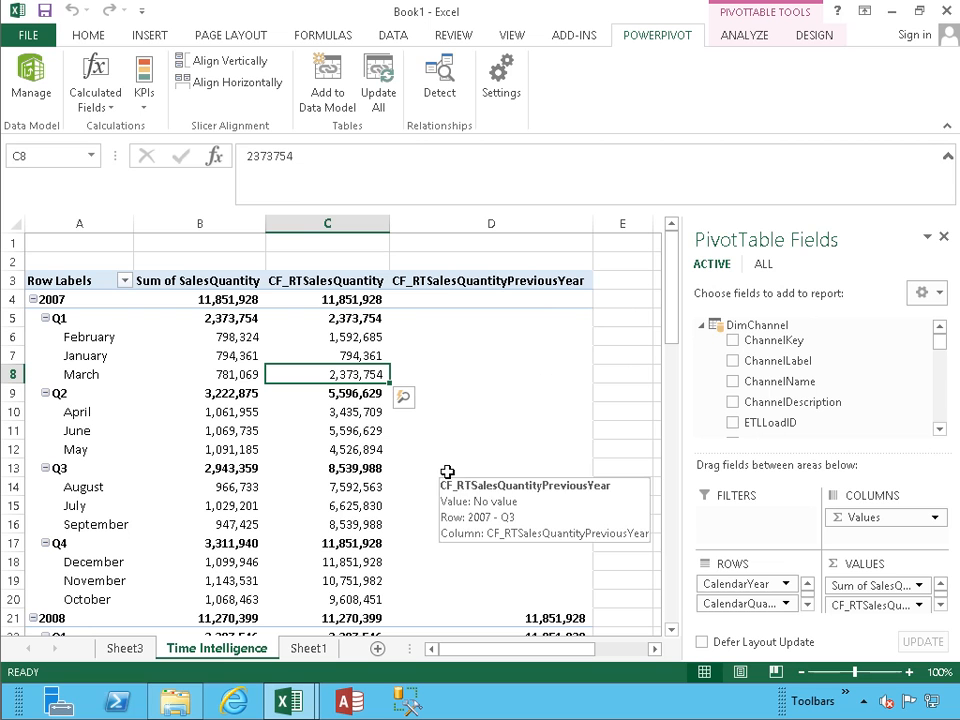
scroll(447, 471, "down", 3)
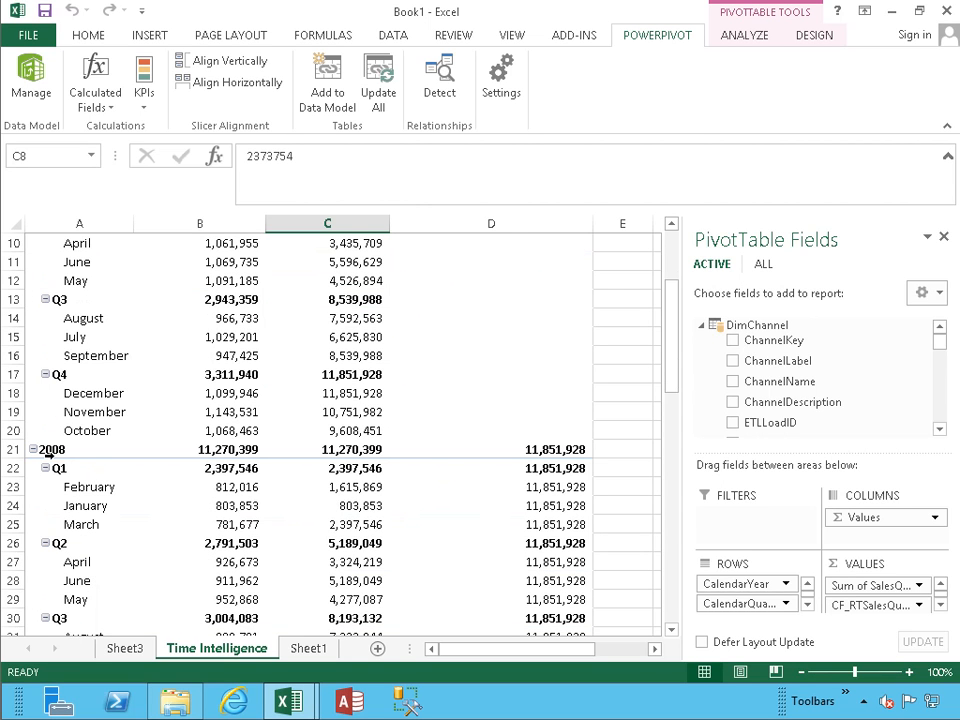
scroll(517, 477, "up", 3)
scroll(518, 477, "down", 2)
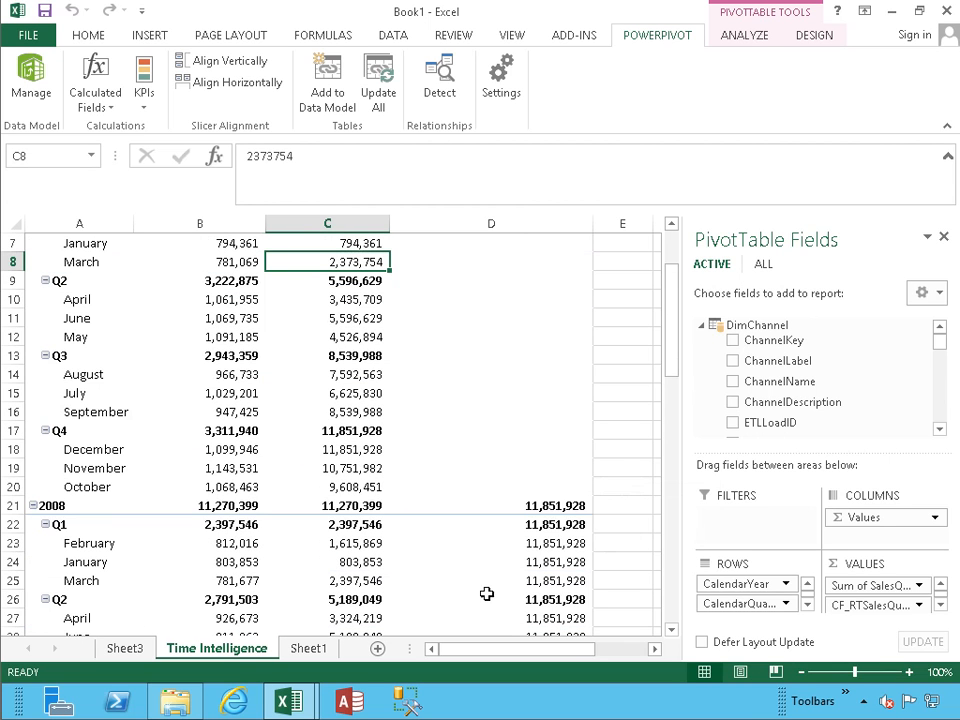
scroll(489, 581, "down", 7)
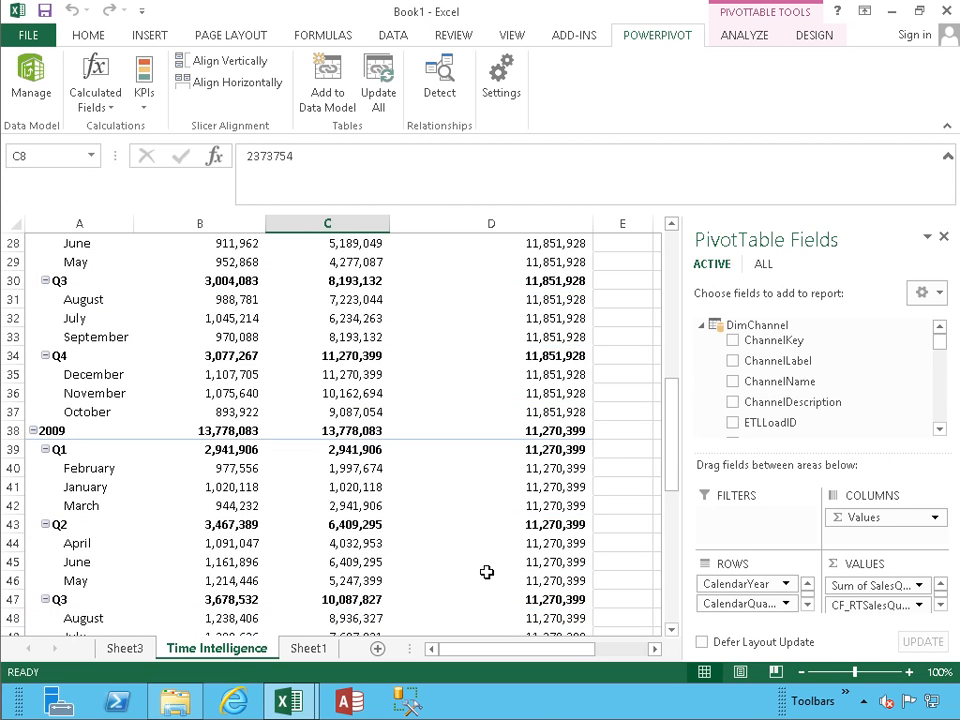
scroll(486, 571, "down", 8)
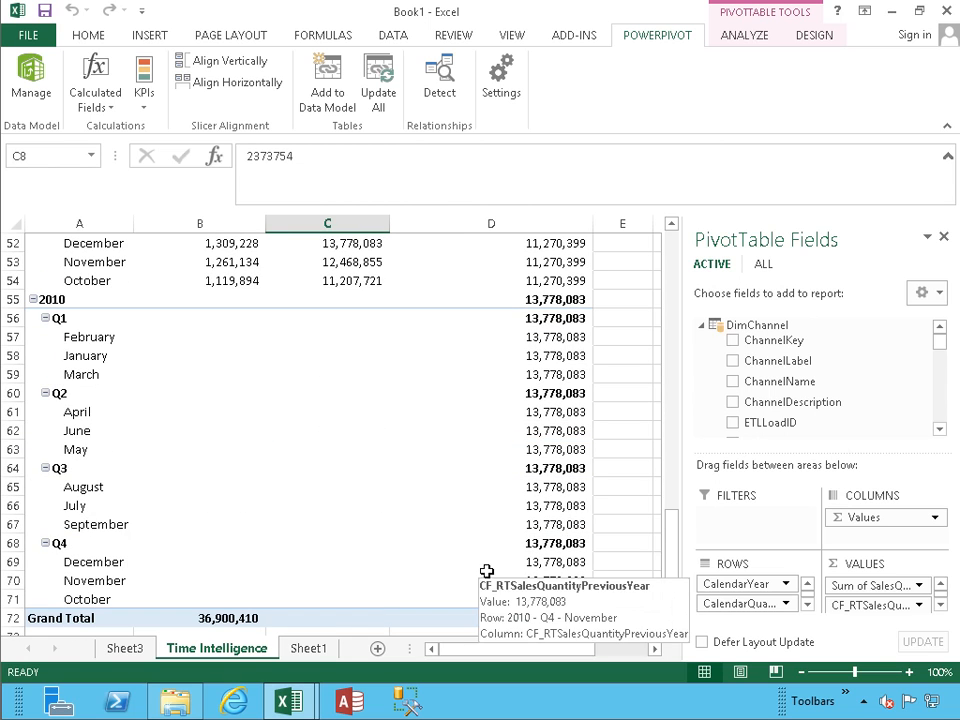
scroll(451, 447, "up", 8)
scroll(451, 447, "up", 9)
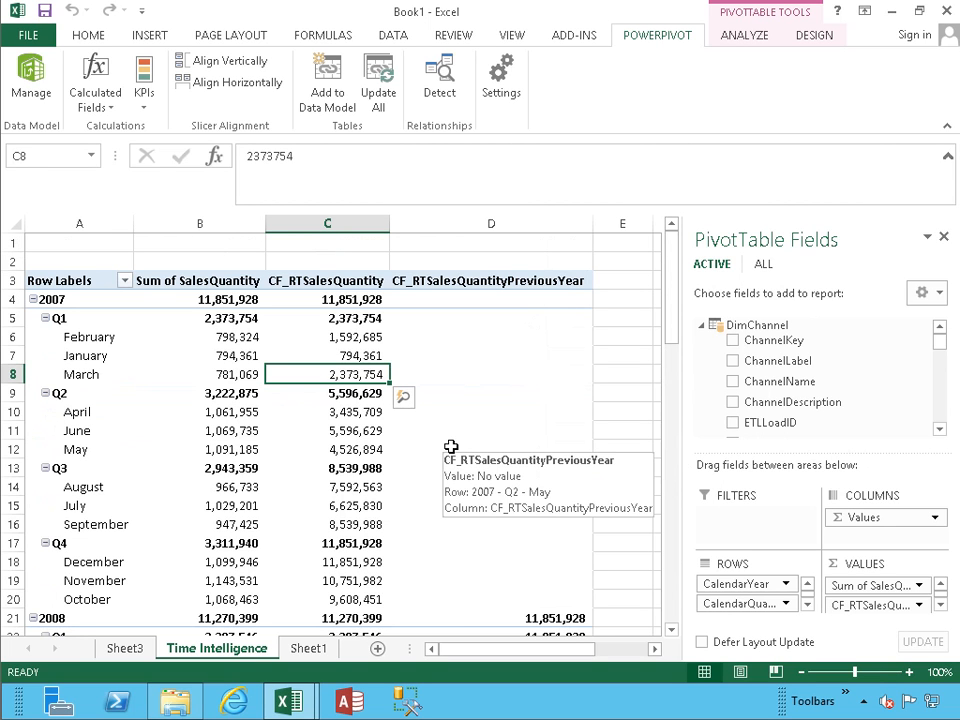
Step: Start a new FactSales calculated field named CF_TotalYTD, with the name copied into its description
left_click(104, 108)
left_click(101, 127)
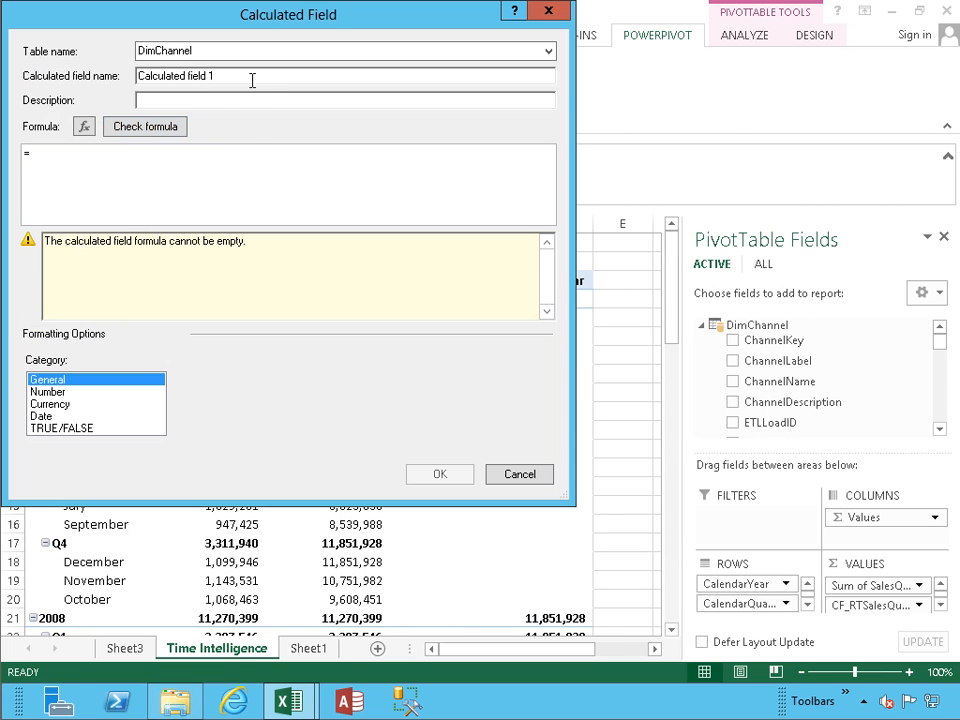
left_click(548, 50)
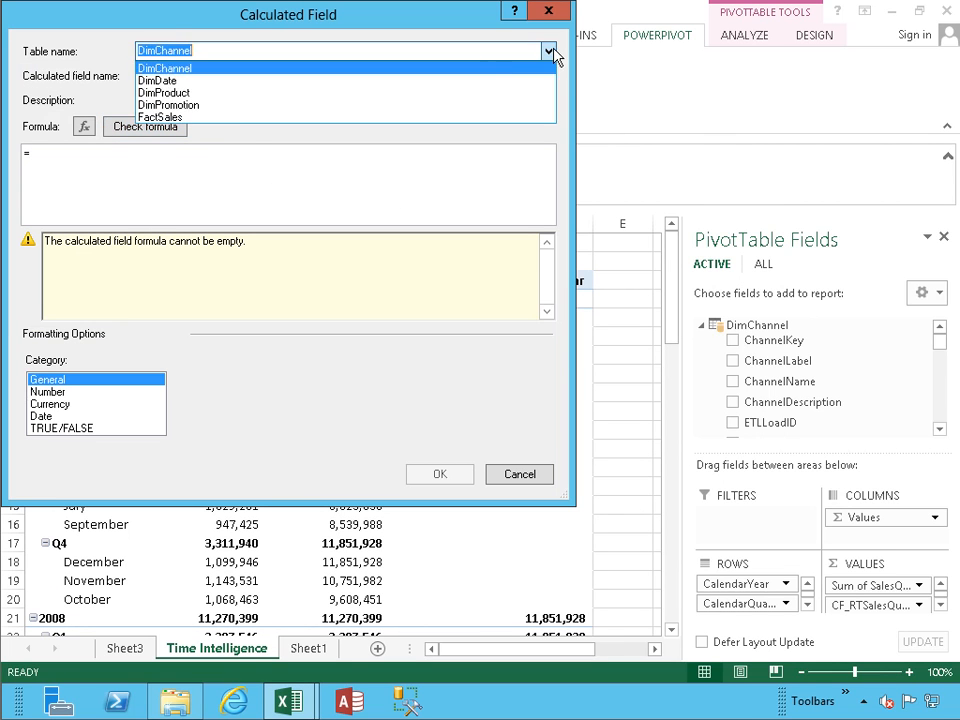
left_click(232, 117)
key("Tab")
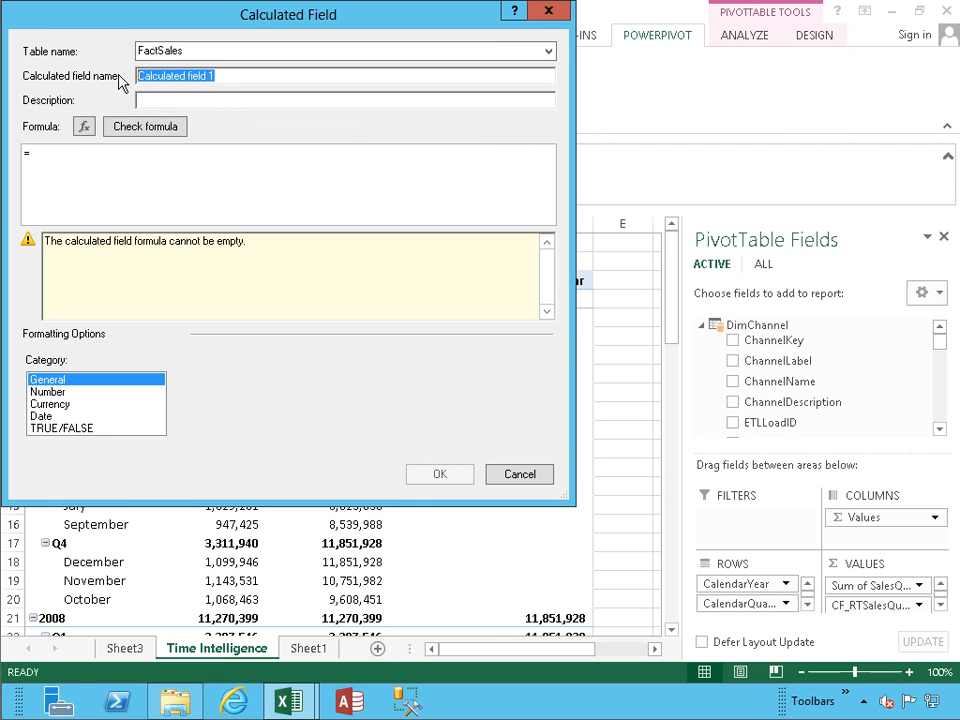
type("CF")
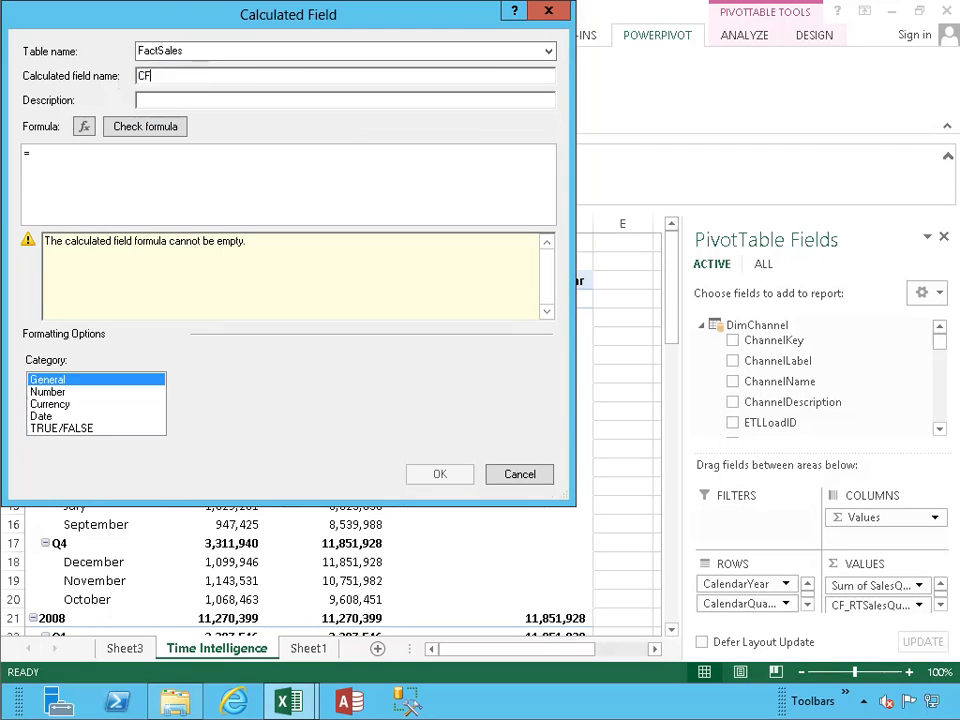
type("_TOtalYTD")
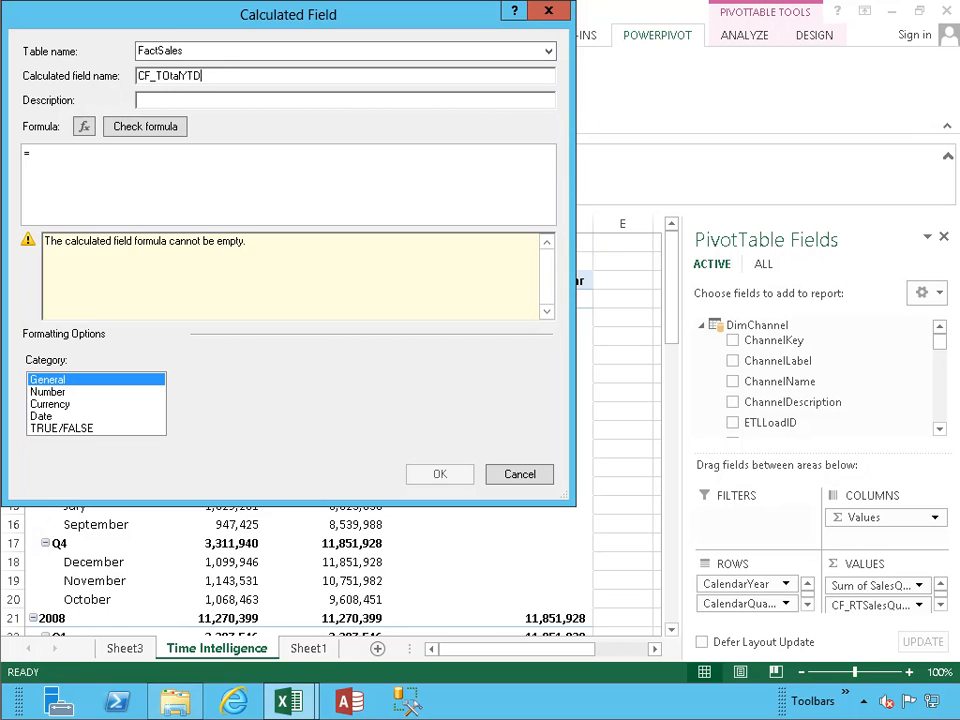
key("BackSpace")
type("o")
key("ctrl+a")
key("ctrl+c")
key("Tab")
key("ctrl+v")
key("Tab")
key("Tab")
key("Tab")
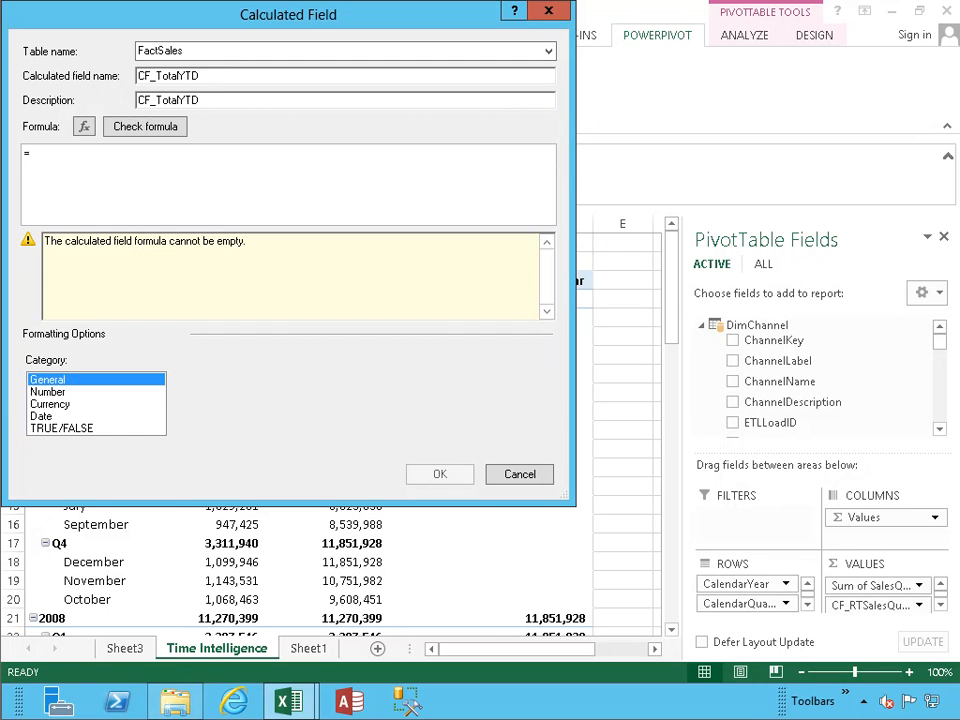
Step: Begin the formula as =TOTALYTD(SUM(FactSales[SalesQuantity]) via autocomplete
type("TO")
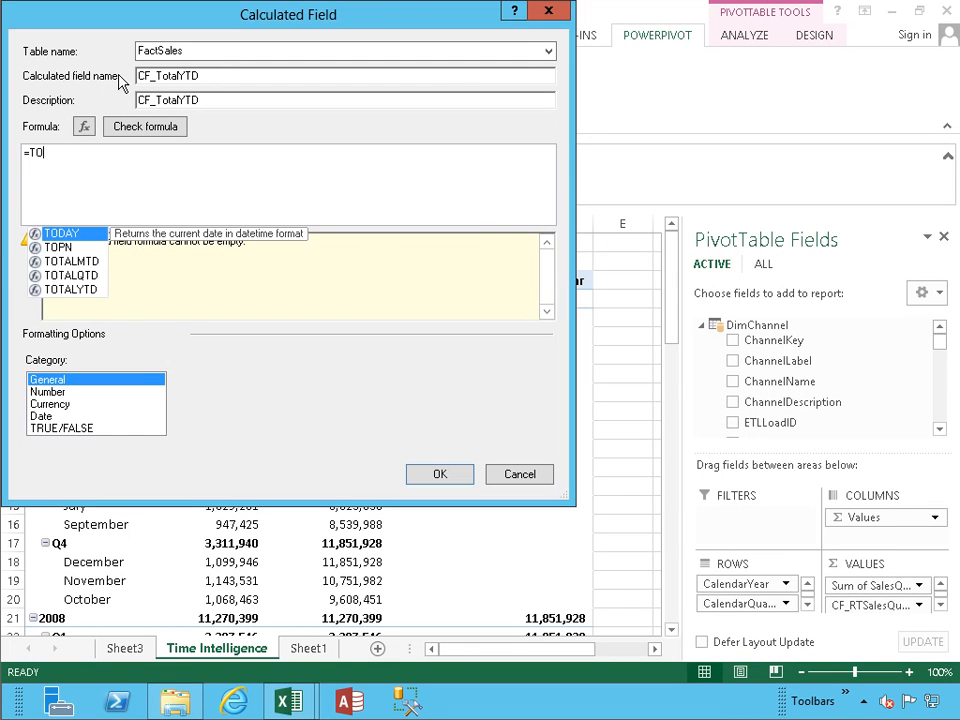
key("Down")
key("Down")
key("Down")
key("Down")
key("Tab")
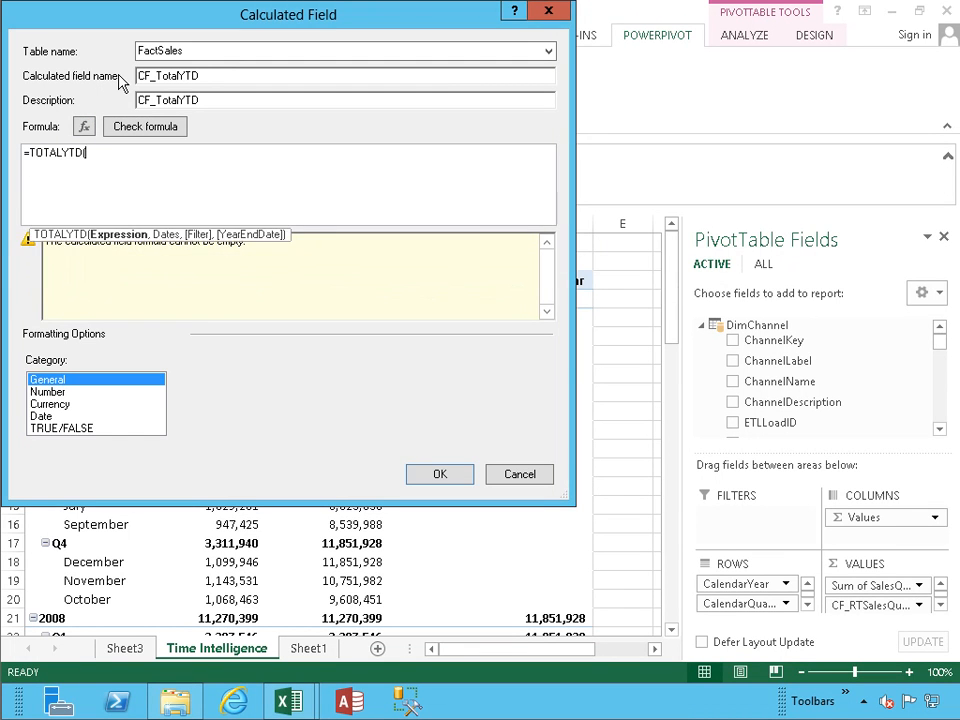
type("SUM")
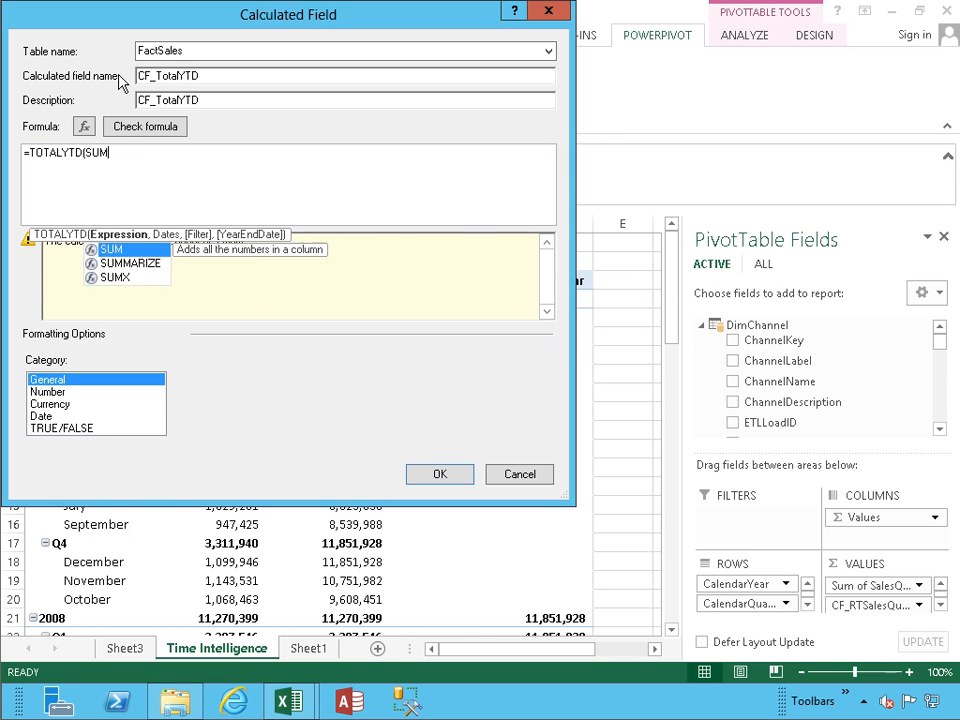
key("Down")
key("Tab")
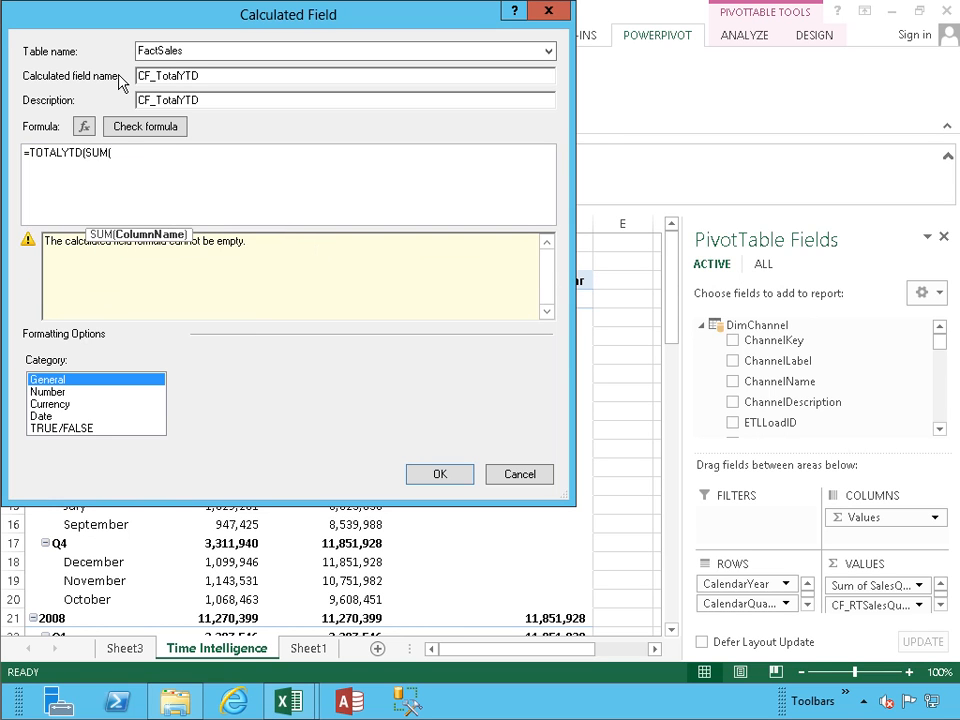
type("Factsa")
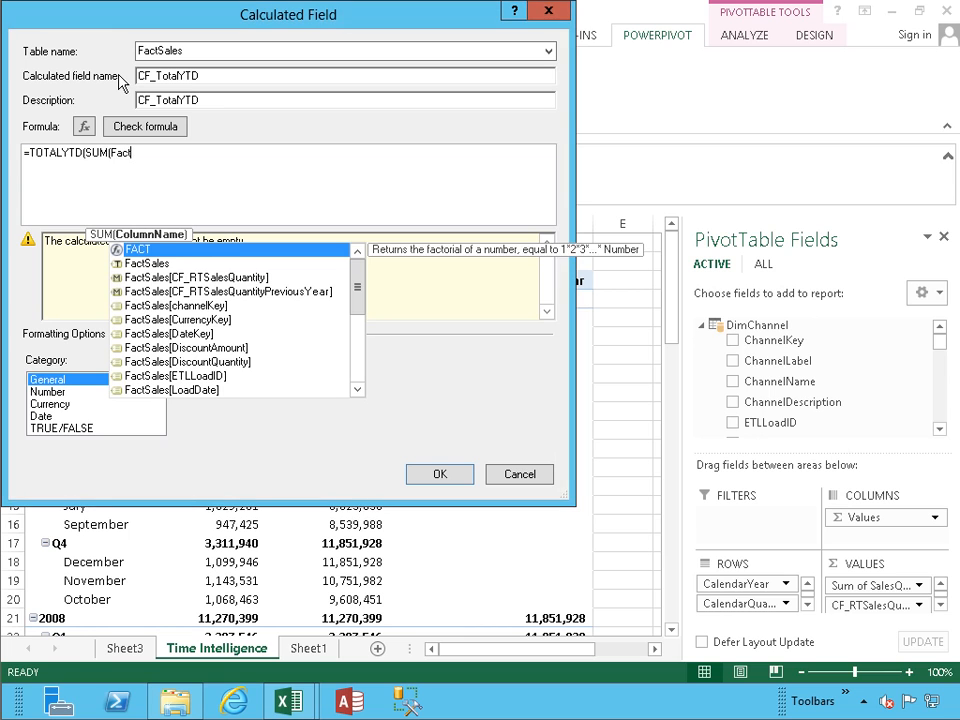
key("Down")
key("Down")
key("Down")
key("Down")
key("Down")
key("Down")
key("Down")
key("Down")
key("Down")
key("Down")
key("Down")
key("Down")
key("Down")
key("Down")
key("Down")
key("Down")
key("Down")
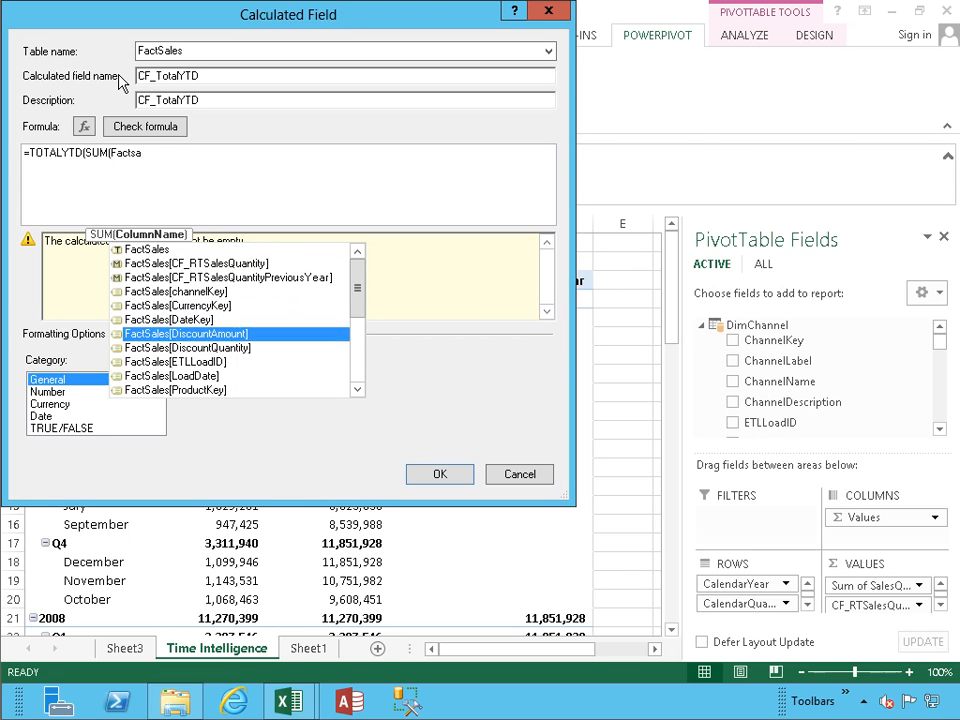
key("Up")
key("Up")
key("Up")
key("Down")
key("Down")
key("Tab")
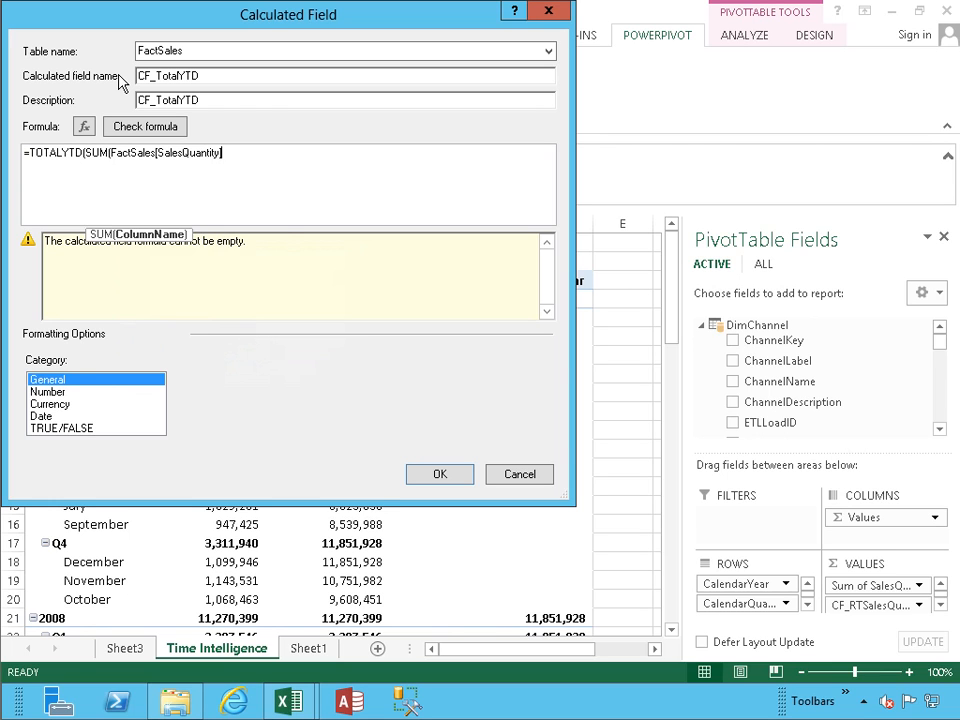
Step: Add DimDate[Datekey] as the dates argument, close the formula, and check it for errors
type("),")
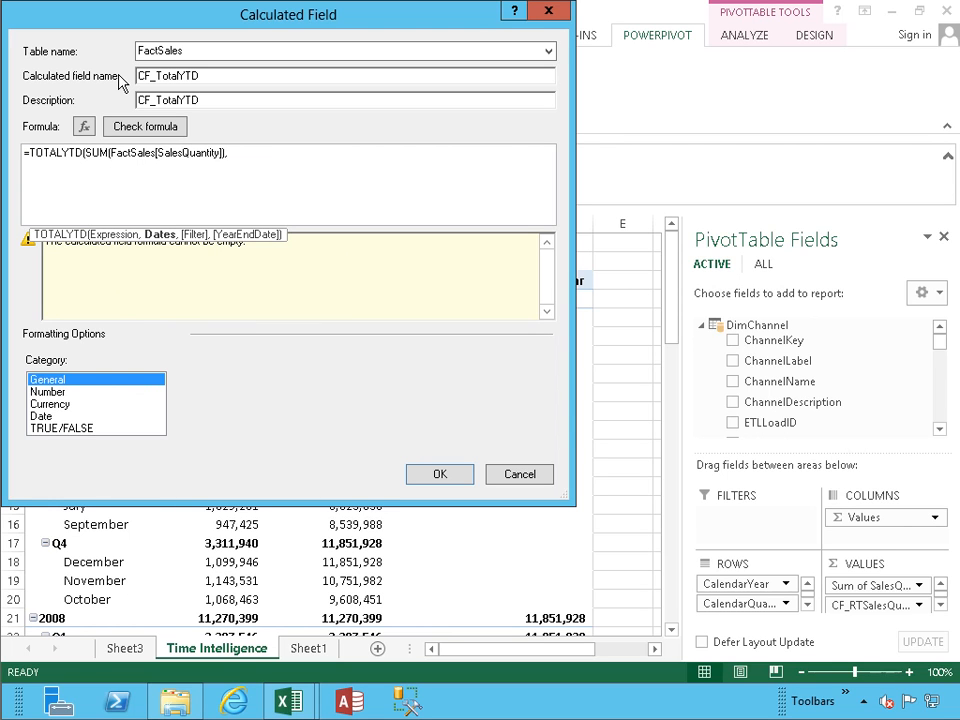
type("dimdate")
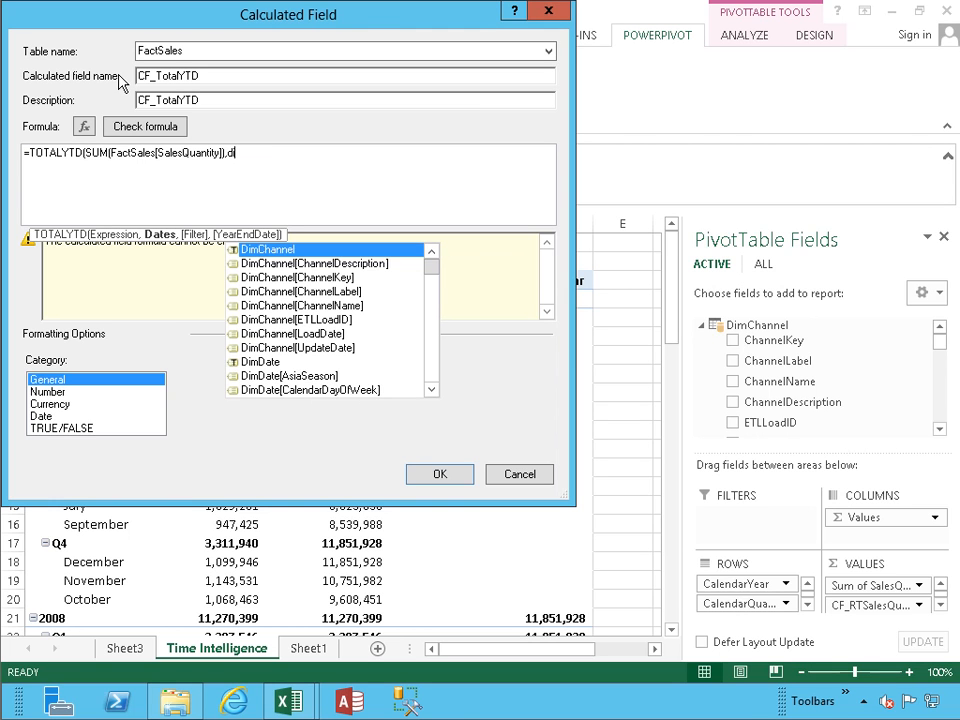
key("Down")
key("Down")
key("Down")
key("Down")
key("Down")
key("Down")
key("Down")
key("Down")
key("Down")
key("Down")
key("Down")
key("Down")
key("Down")
key("Down")
key("Down")
key("Down")
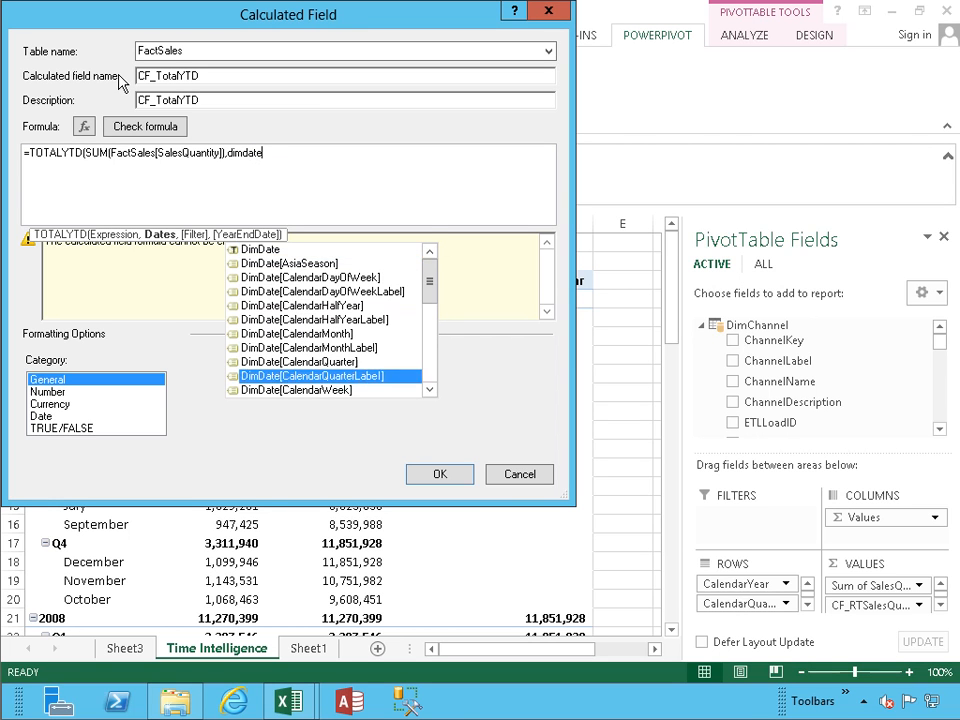
key("Up")
key("Up")
key("Tab")
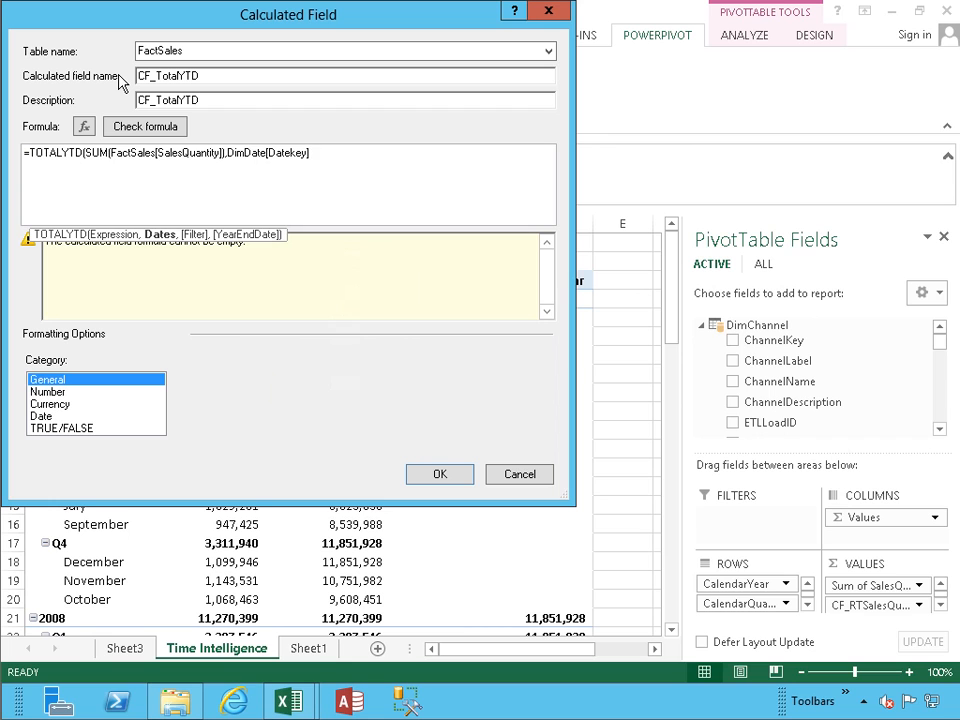
type(")")
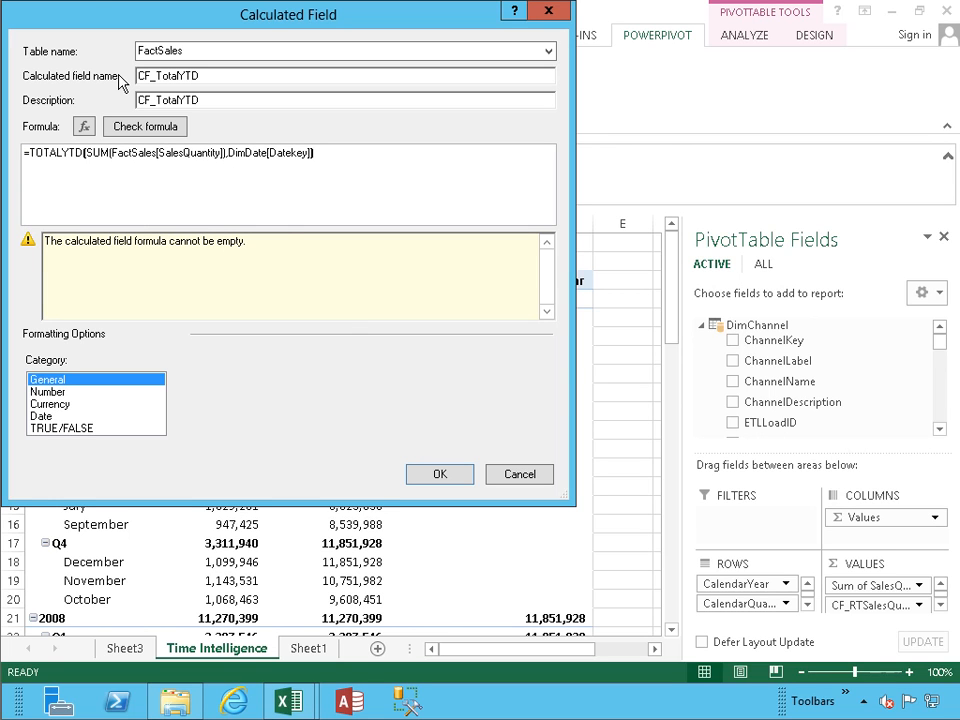
left_click(145, 136)
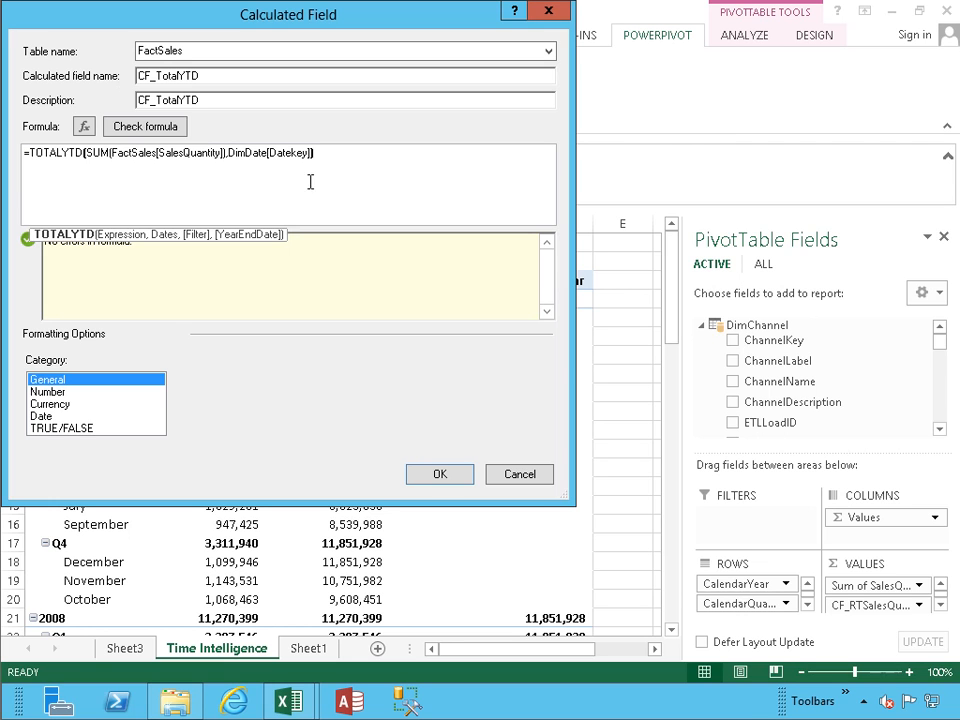
Step: Create CF_TotalYTD and inspect its running year-to-date SalesQuantity values in the pivot
left_click(437, 474)
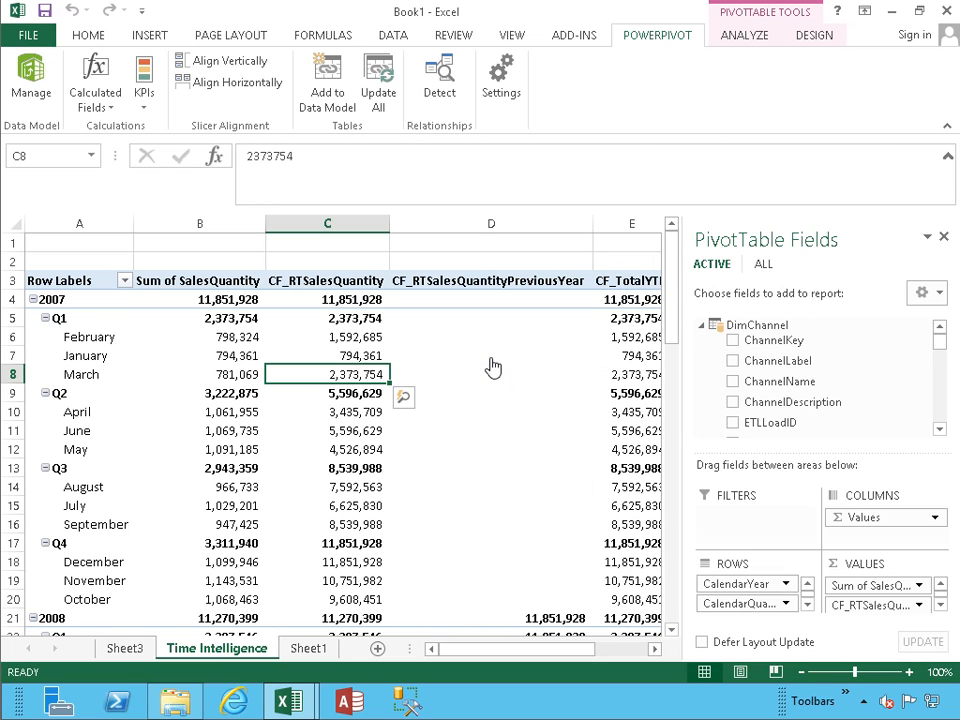
mouse_move(491, 357)
mouse_move(538, 353)
Step: In PowerPivot's FactSales calculation area, enter the measure CF_MinYear:=MIN([DateKey])
left_click(34, 90)
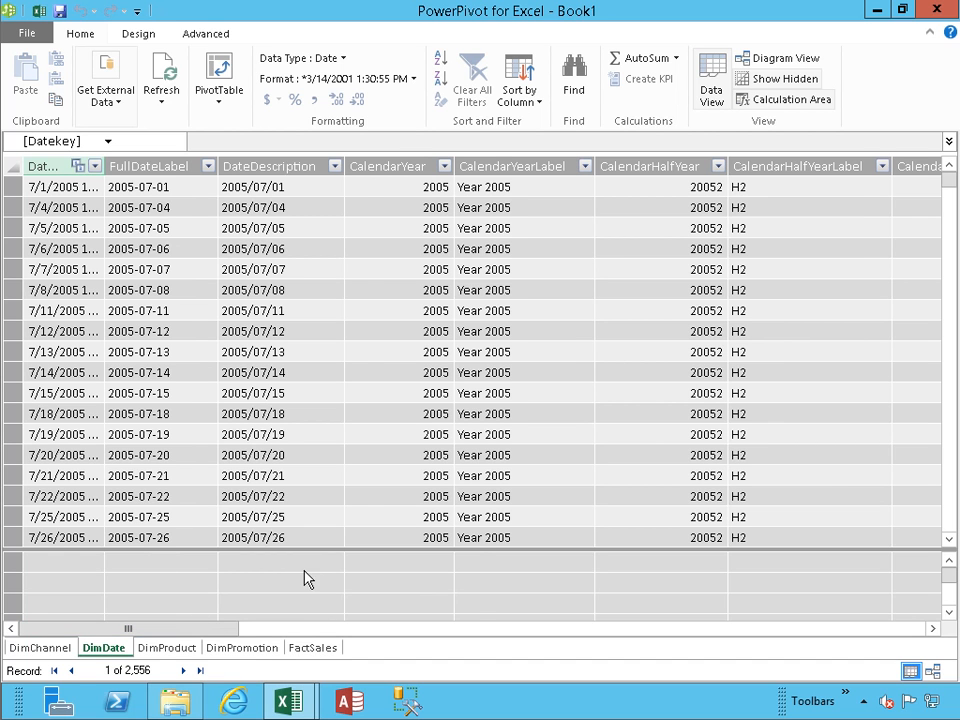
left_click(303, 650)
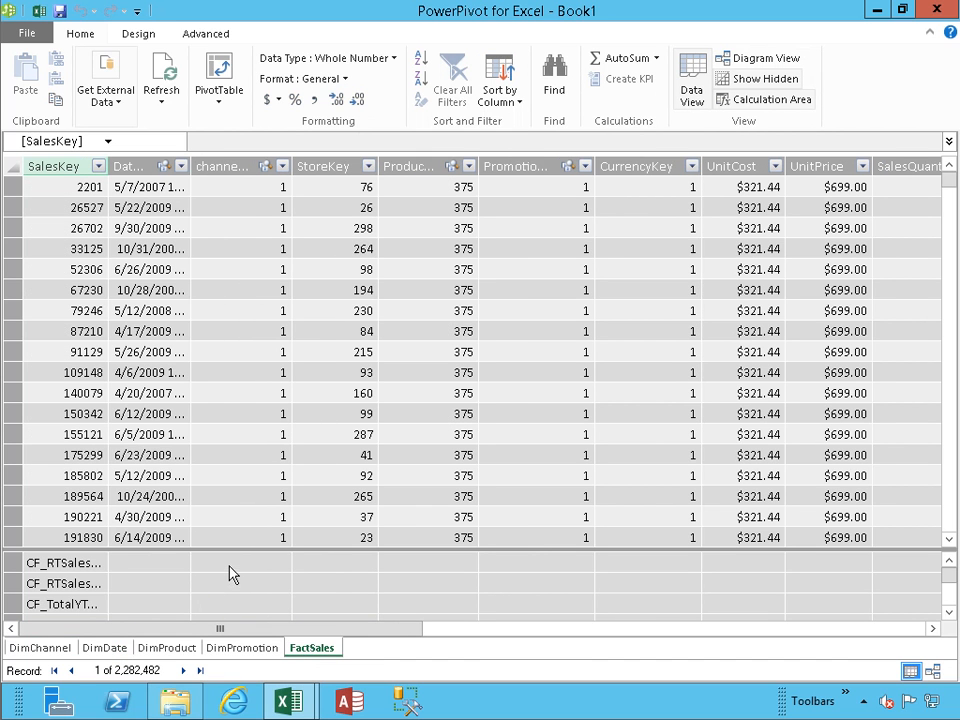
left_click(230, 573)
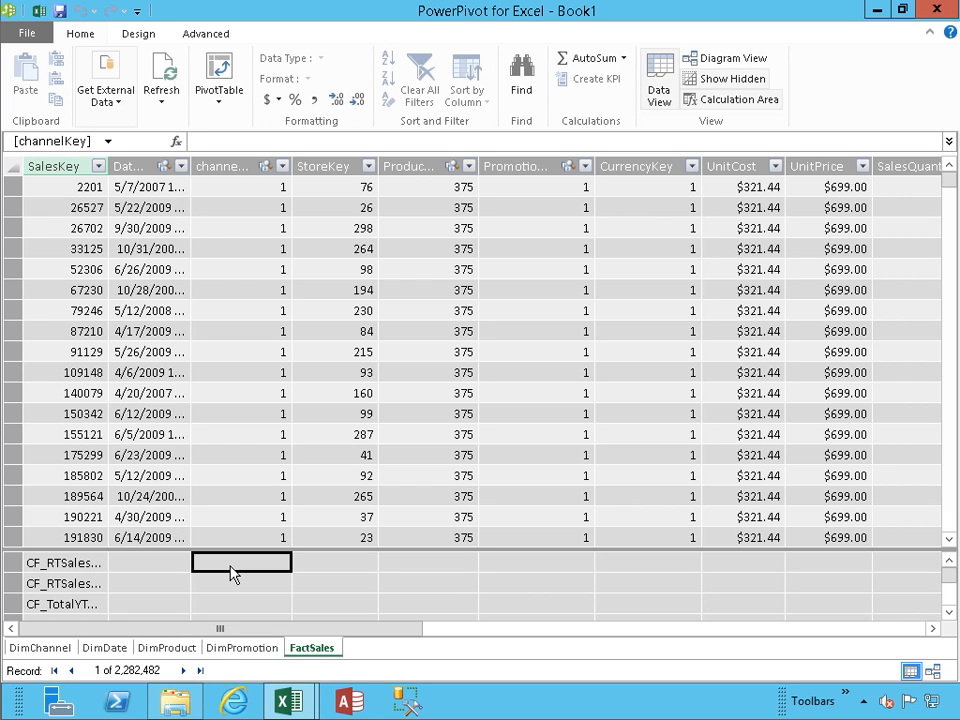
type("CF_MinY")
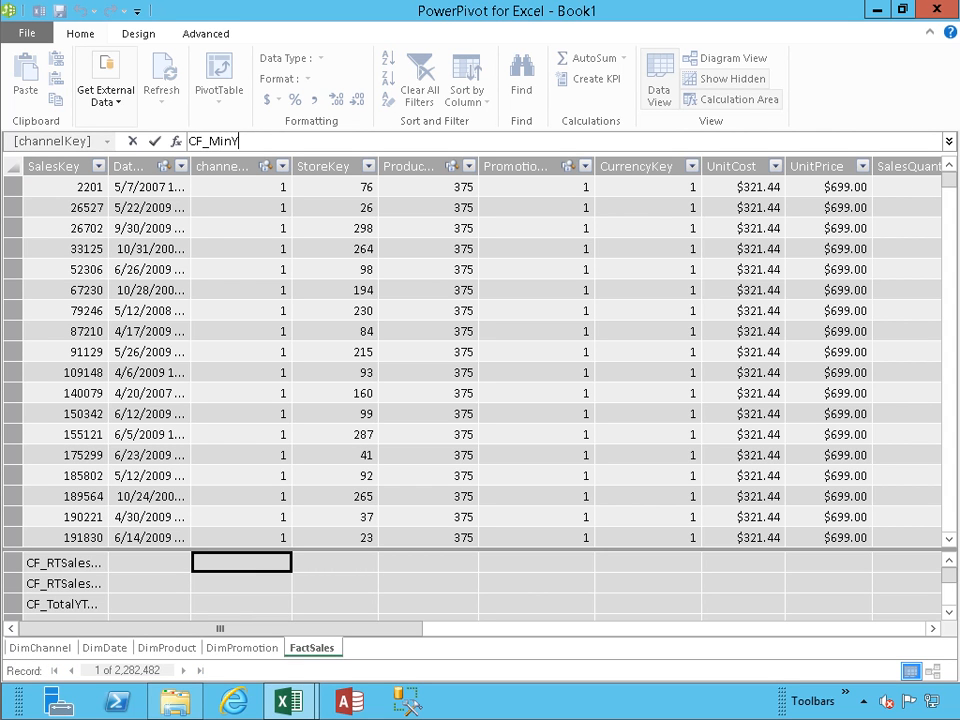
type("ear:=MIN(")
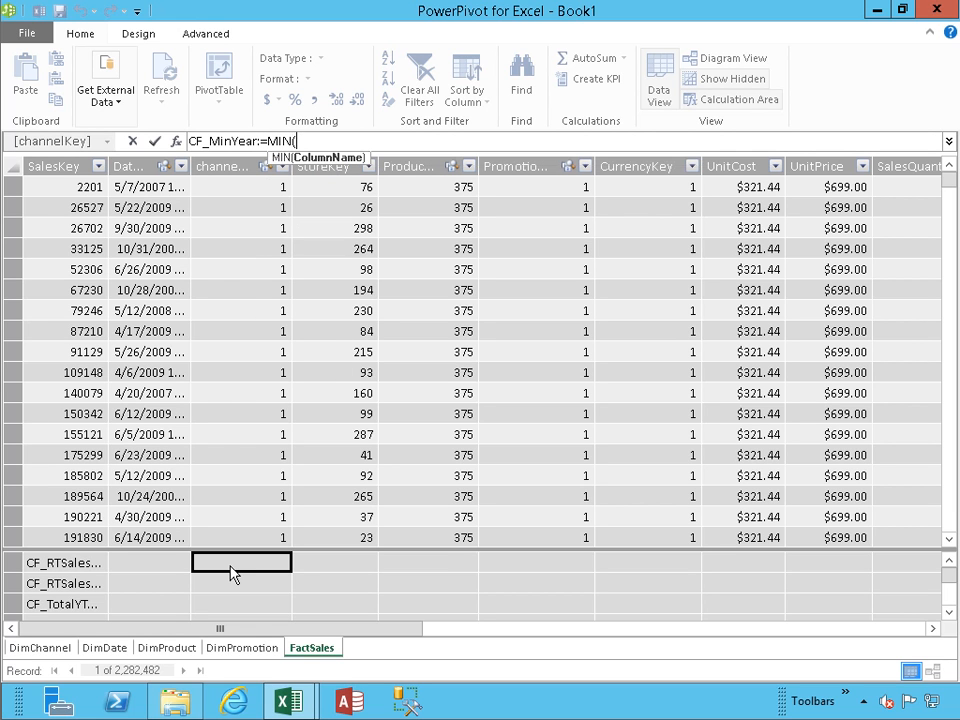
type("[Date")
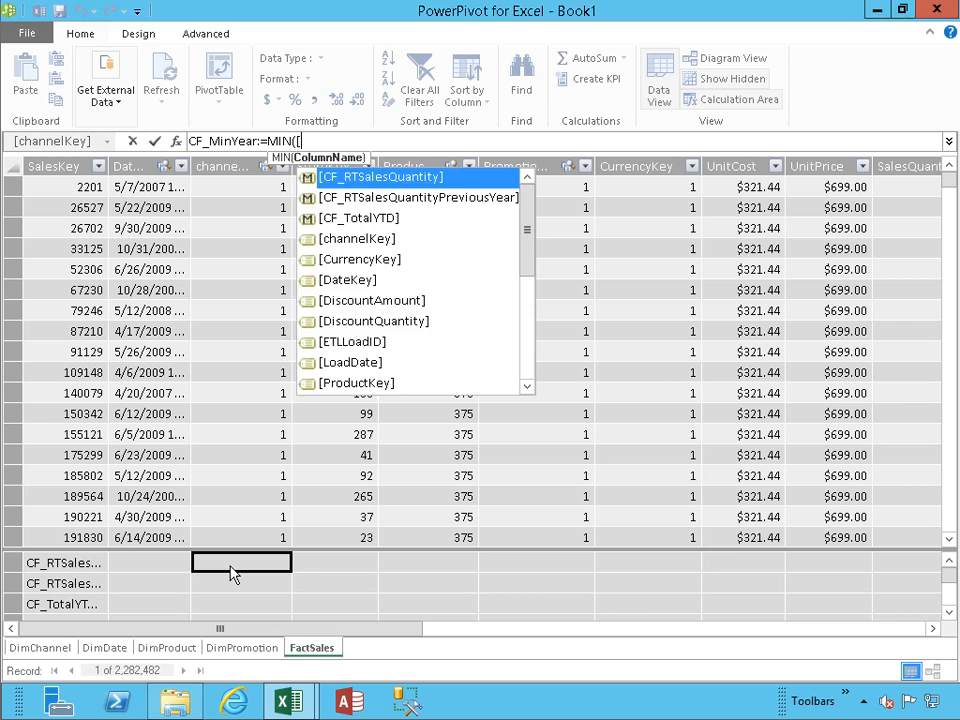
key("Tab")
type(")")
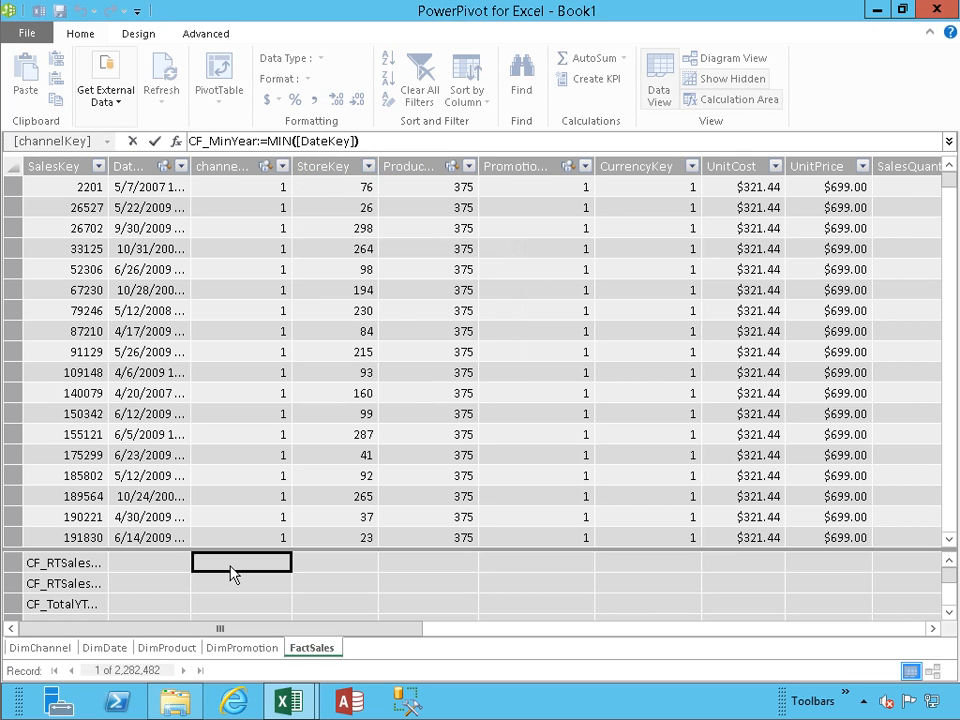
key("Return")
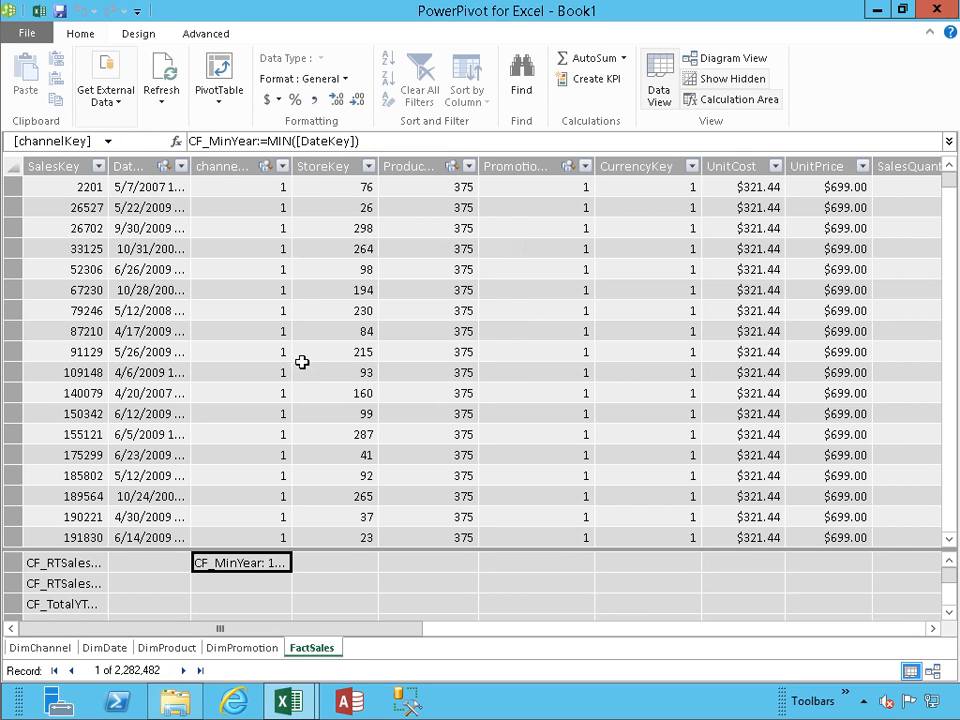
left_click(392, 167)
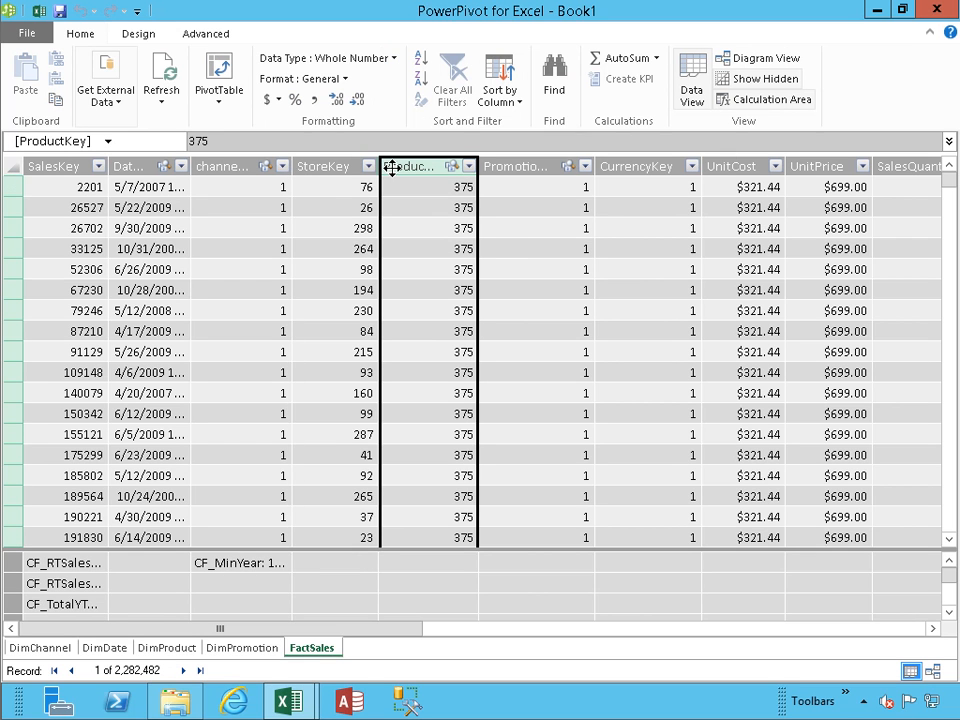
left_click(368, 166)
left_click(395, 167, "shift")
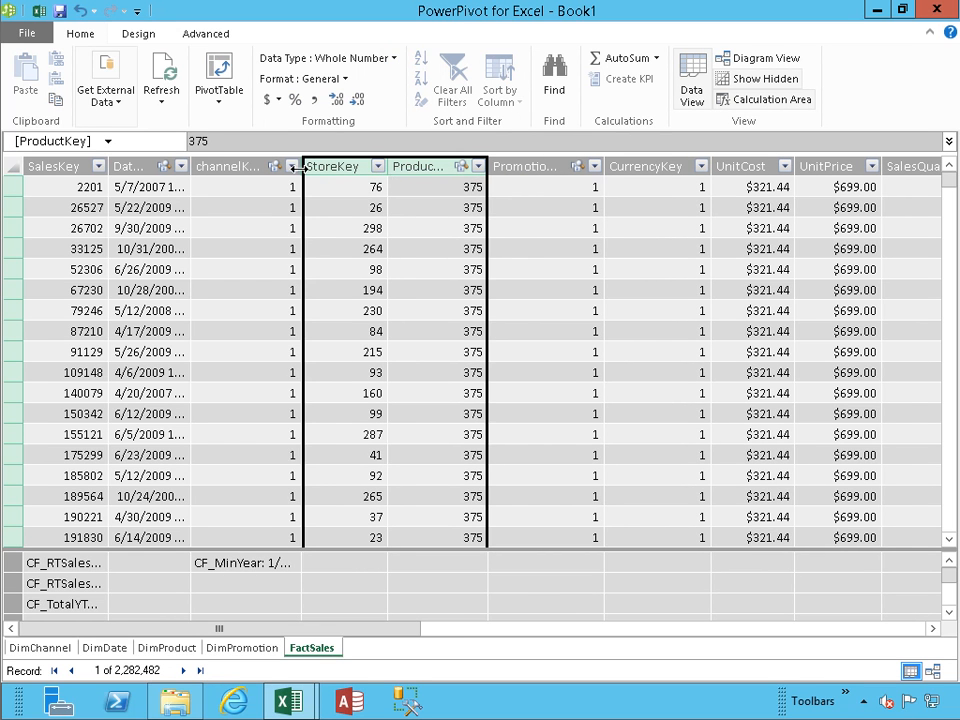
left_click(396, 168)
left_click_drag(301, 168, 292, 168)
left_click(364, 169)
left_click(410, 168)
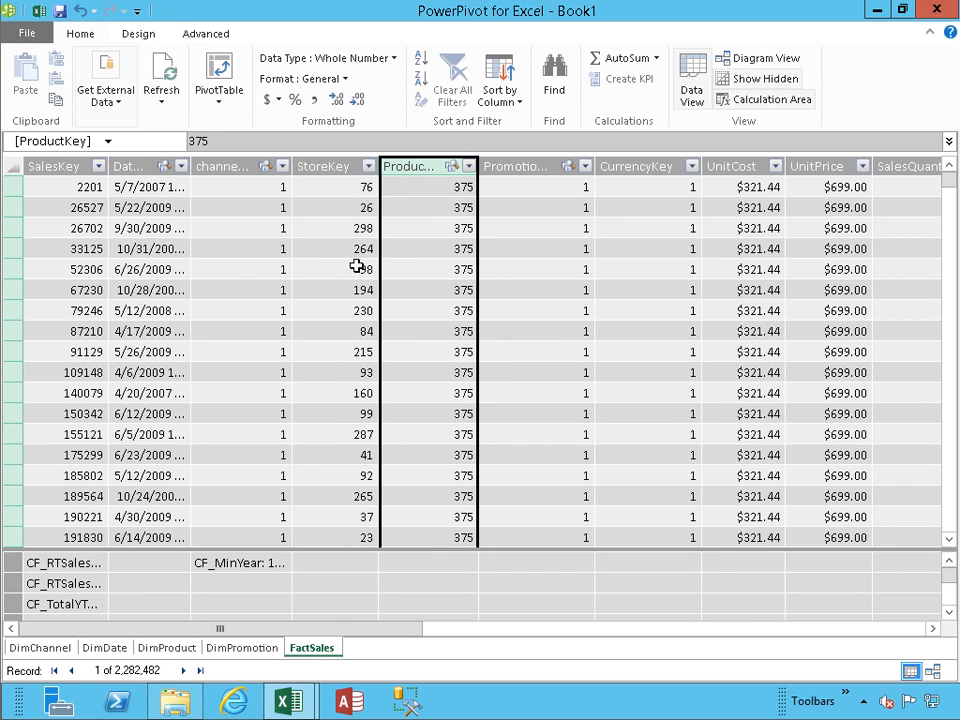
left_click(263, 565)
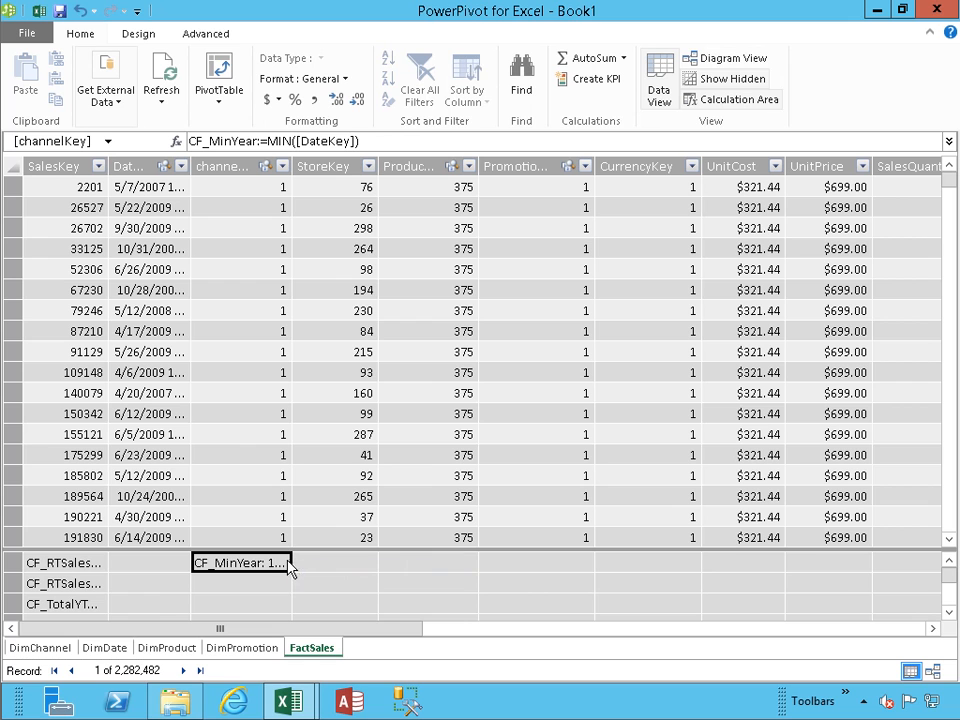
left_click(308, 569)
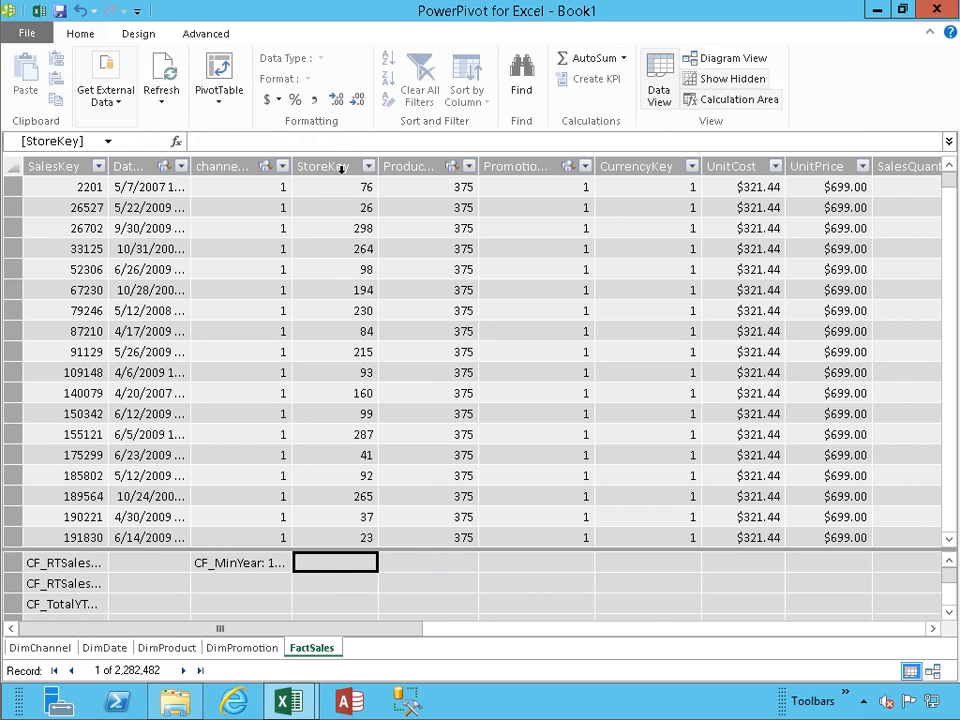
left_click(322, 166)
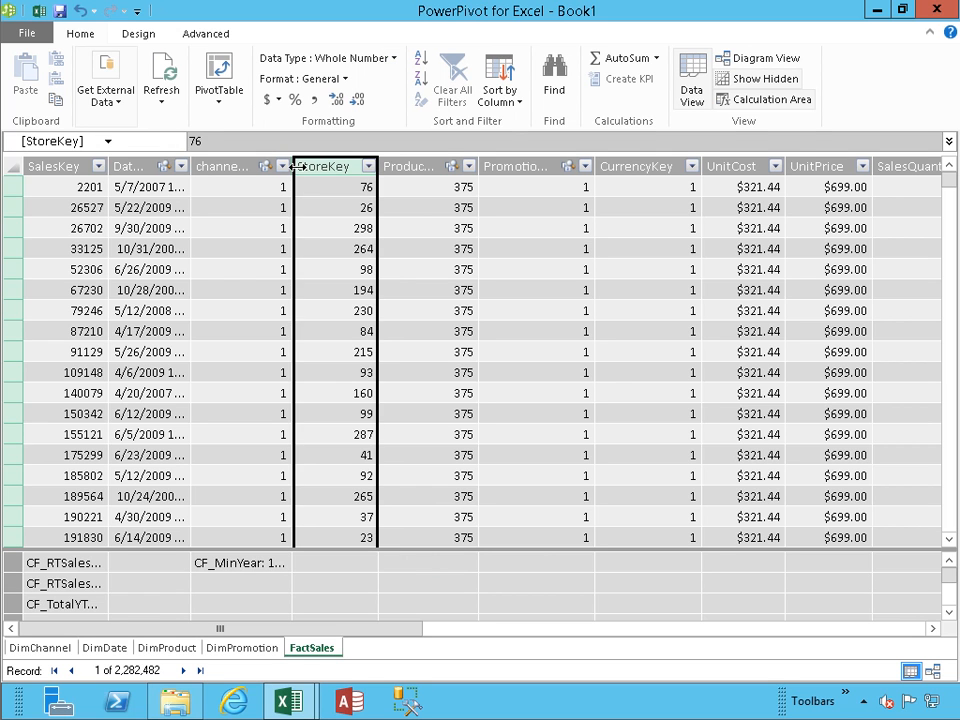
left_click(367, 168)
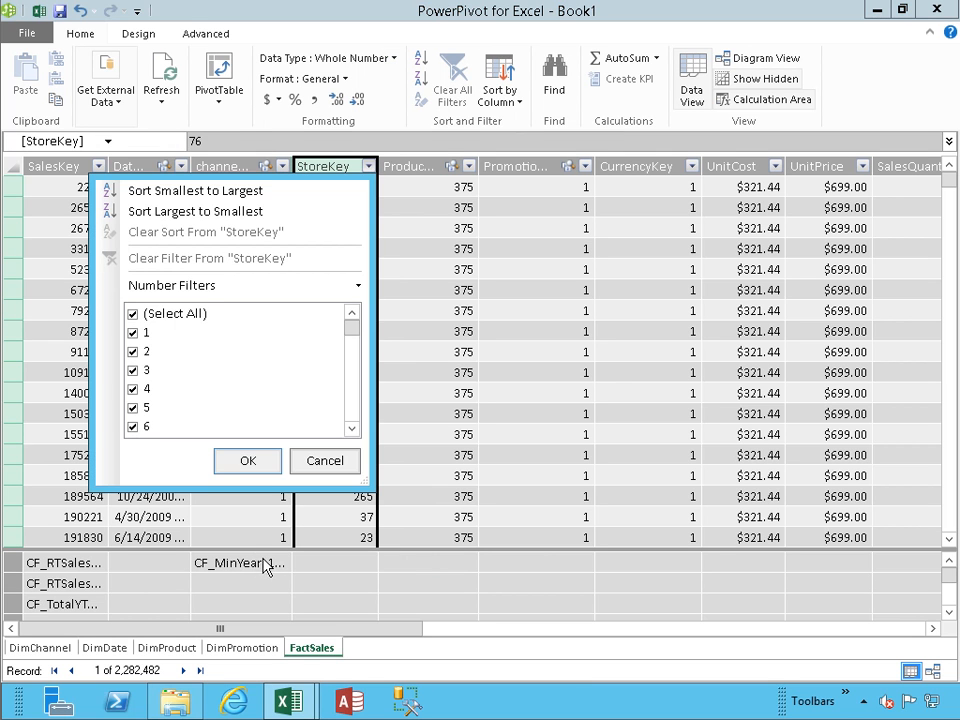
left_click(326, 456)
left_click(266, 568)
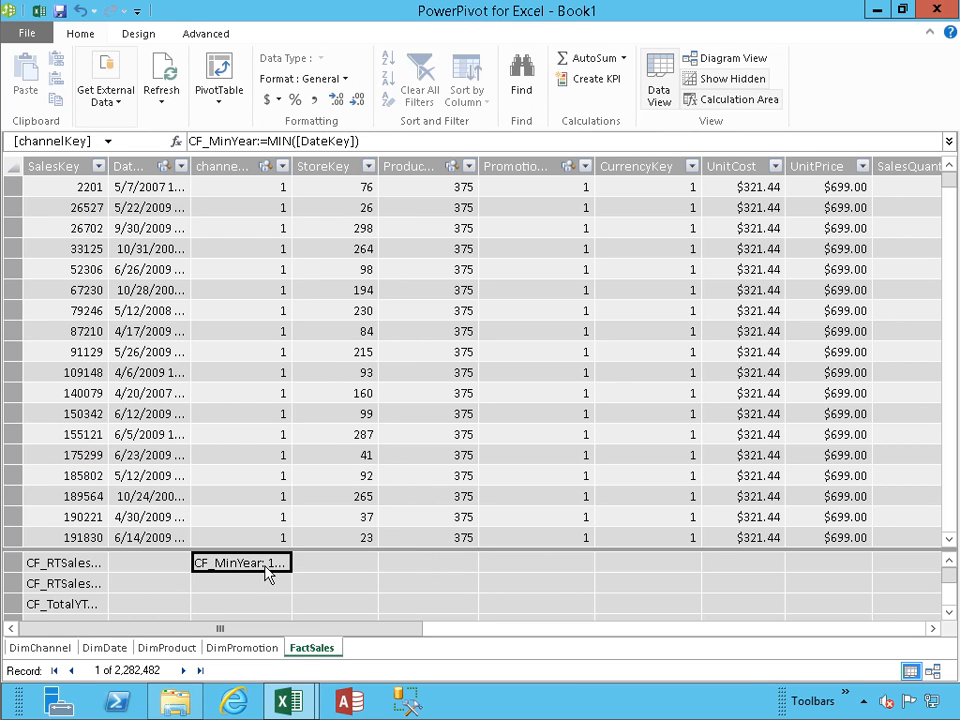
double_click(267, 569)
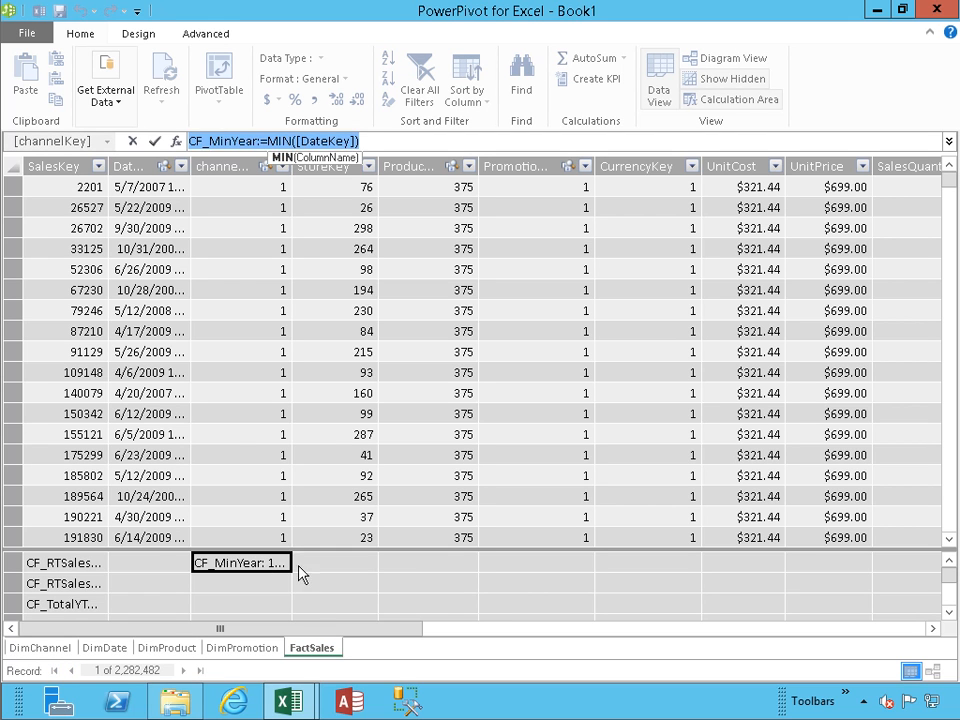
left_click(297, 568)
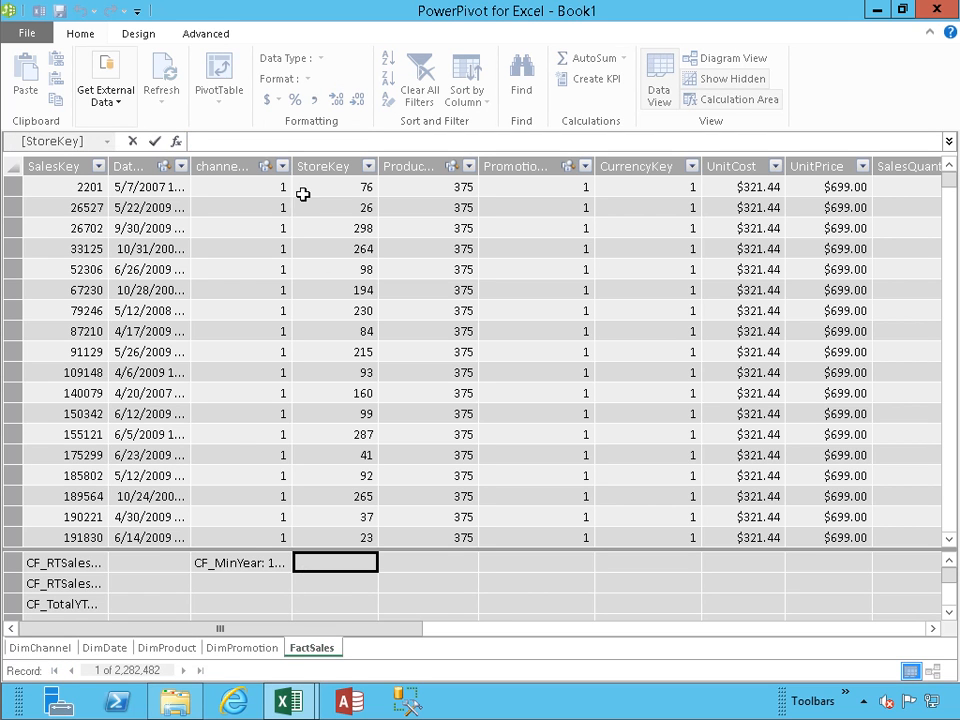
left_click(268, 586)
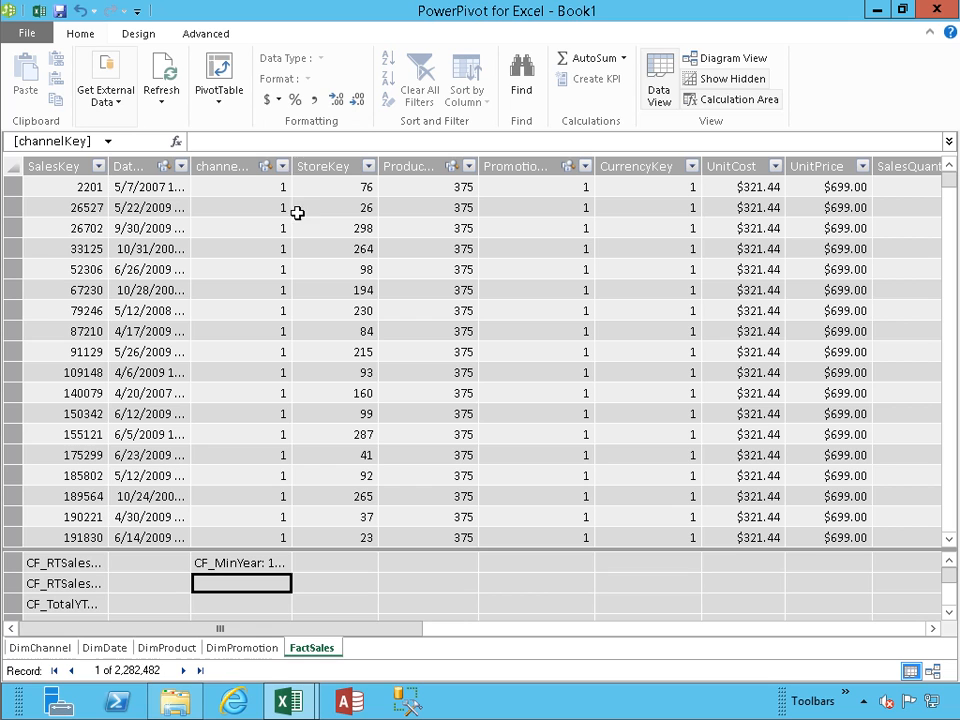
left_click(295, 146)
type("CF_MaxYear:=max")
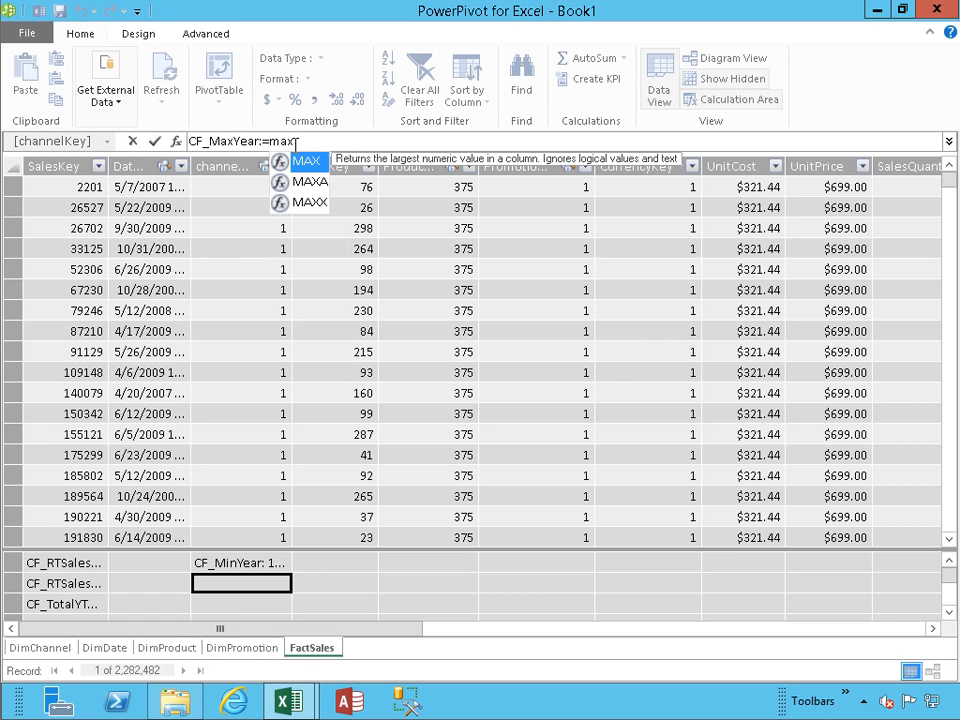
key("Tab")
type("[date")
key("Tab")
type(")")
key("Return")
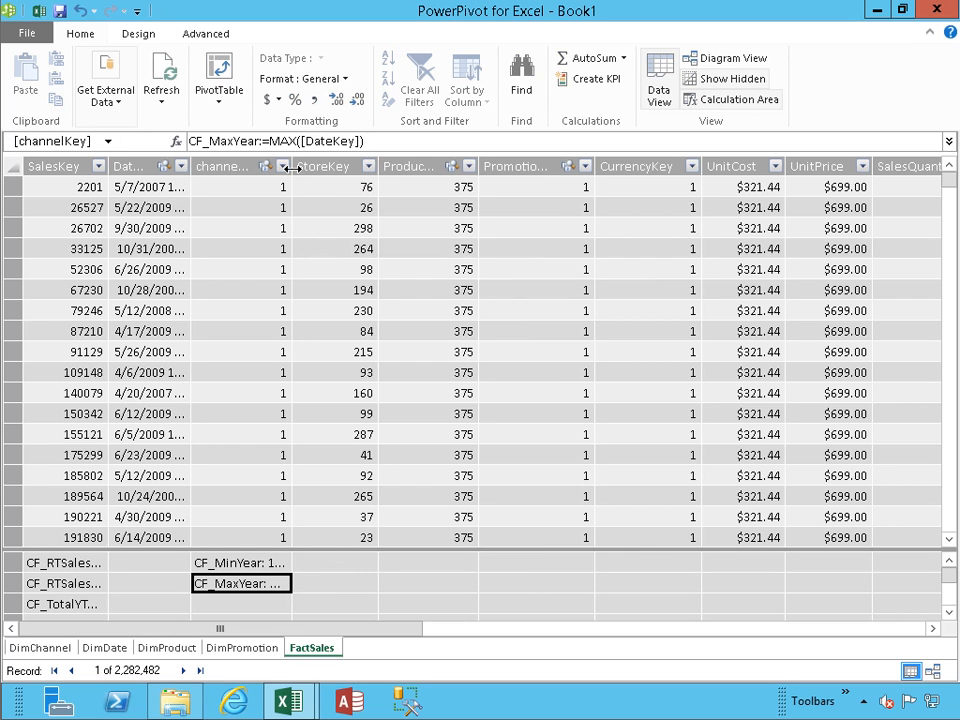
left_click(293, 167)
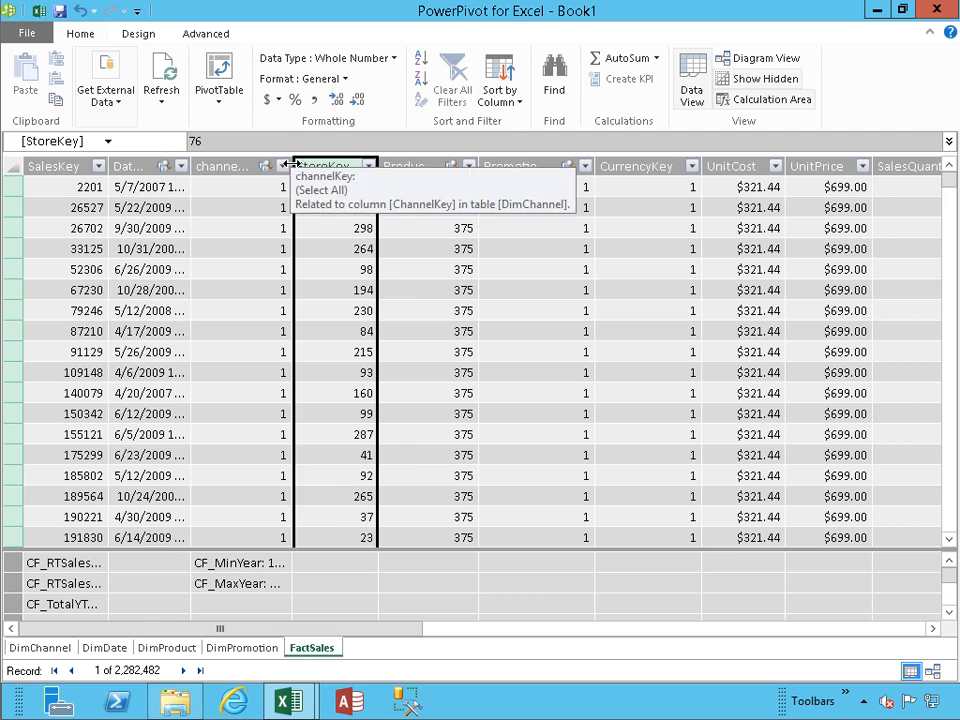
left_click(229, 167)
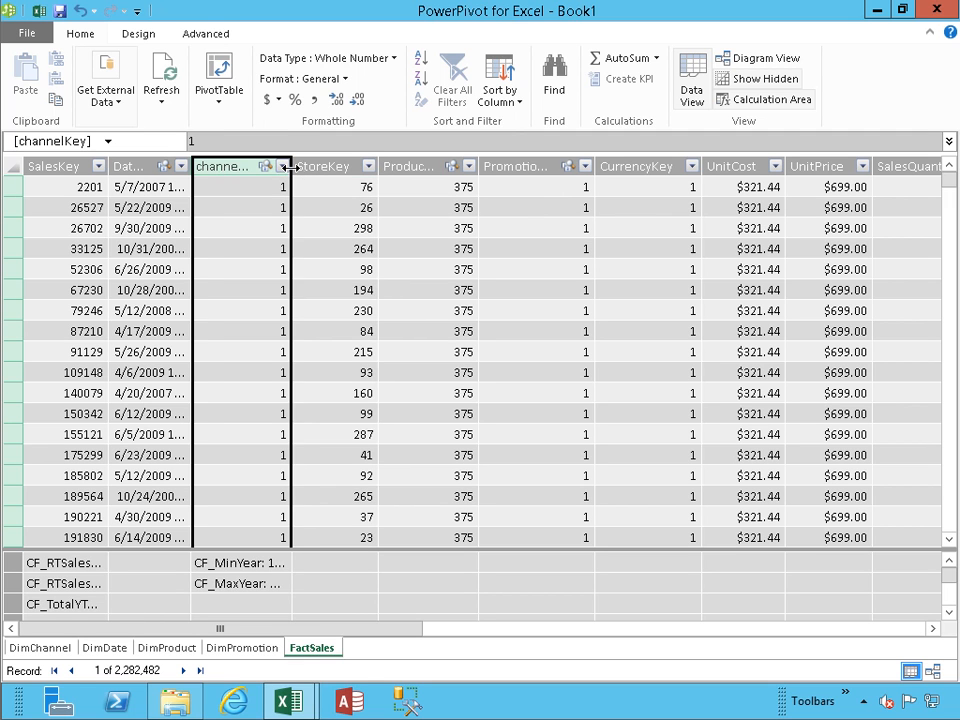
left_click(361, 168)
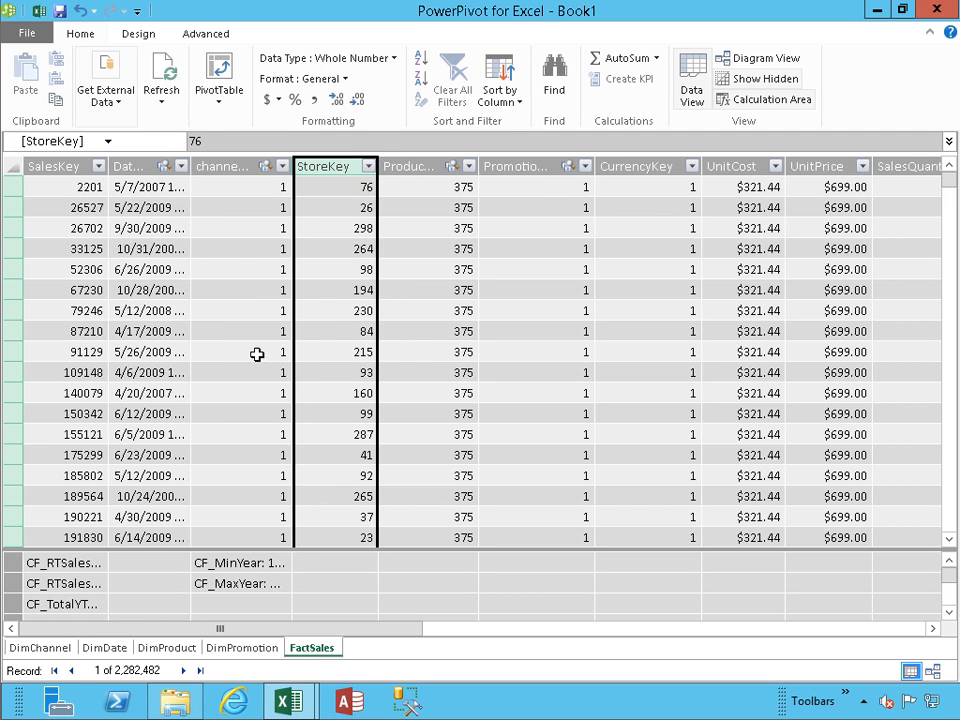
double_click(270, 564)
left_click(258, 590)
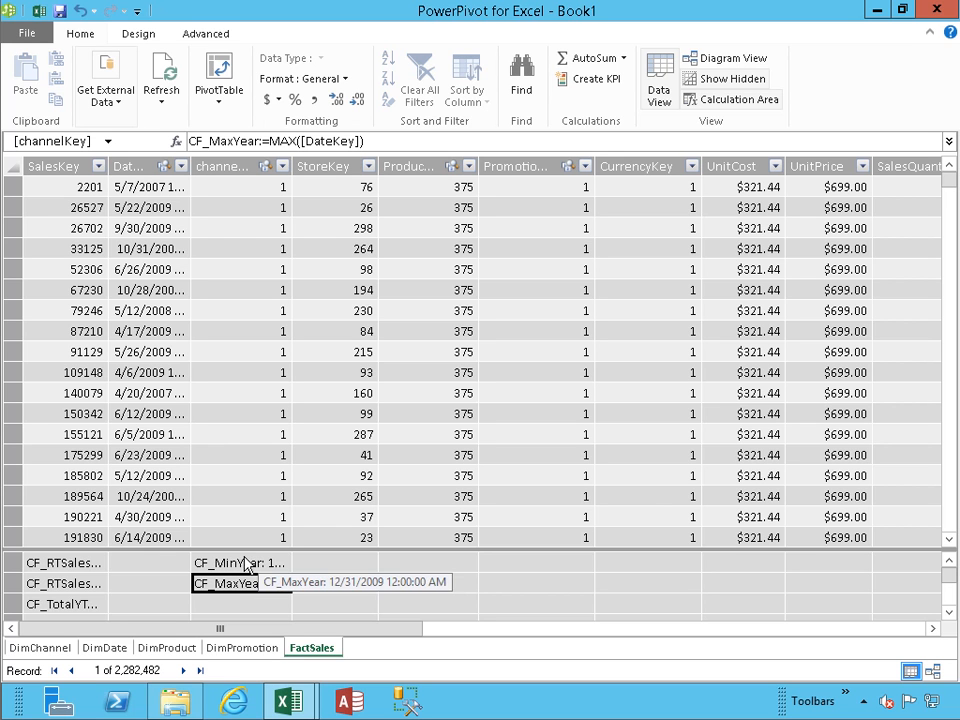
Step: Back in the workbook, start a new FactSales calculated field named CF_NextYear, name reused as description
left_click(35, 13)
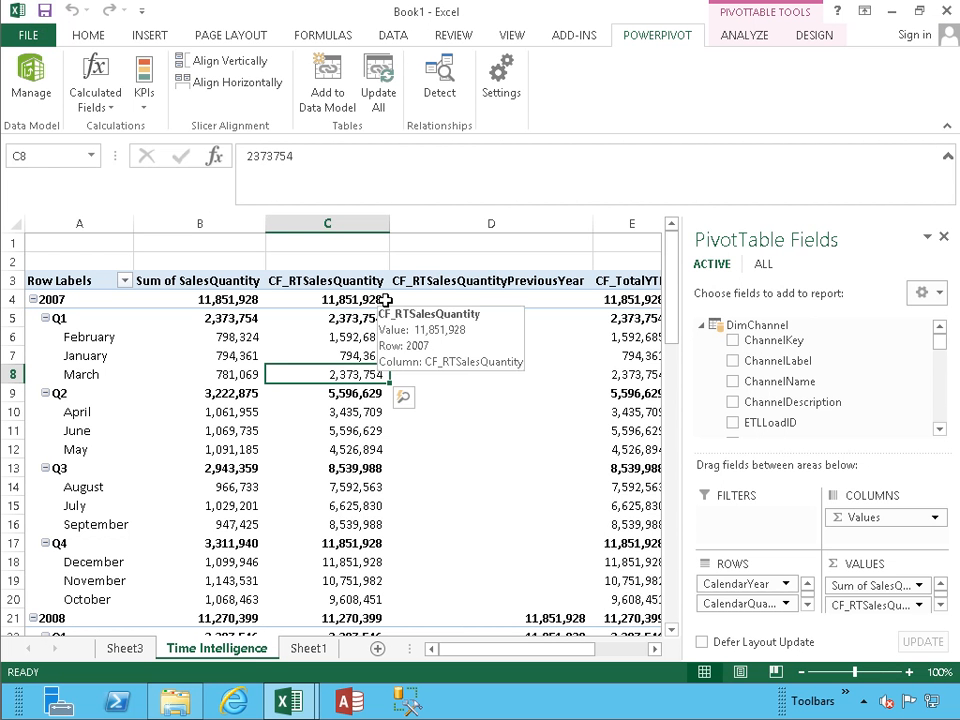
left_click(108, 112)
left_click(108, 112)
left_click(99, 107)
left_click(102, 130)
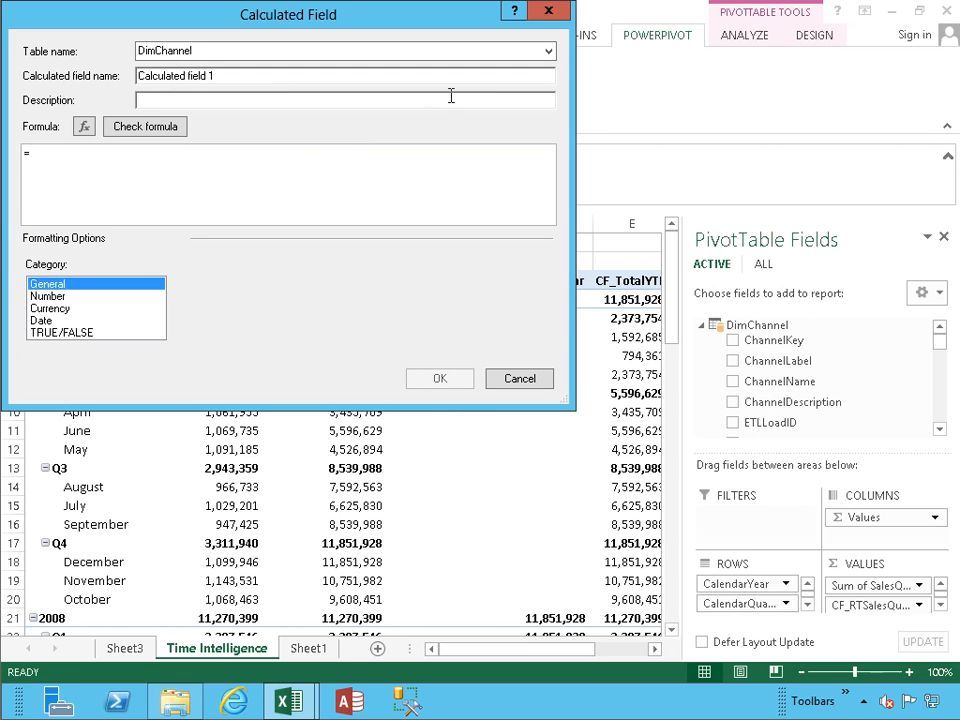
left_click(549, 50)
left_click(520, 121)
left_click(268, 76)
key("ctrl+a")
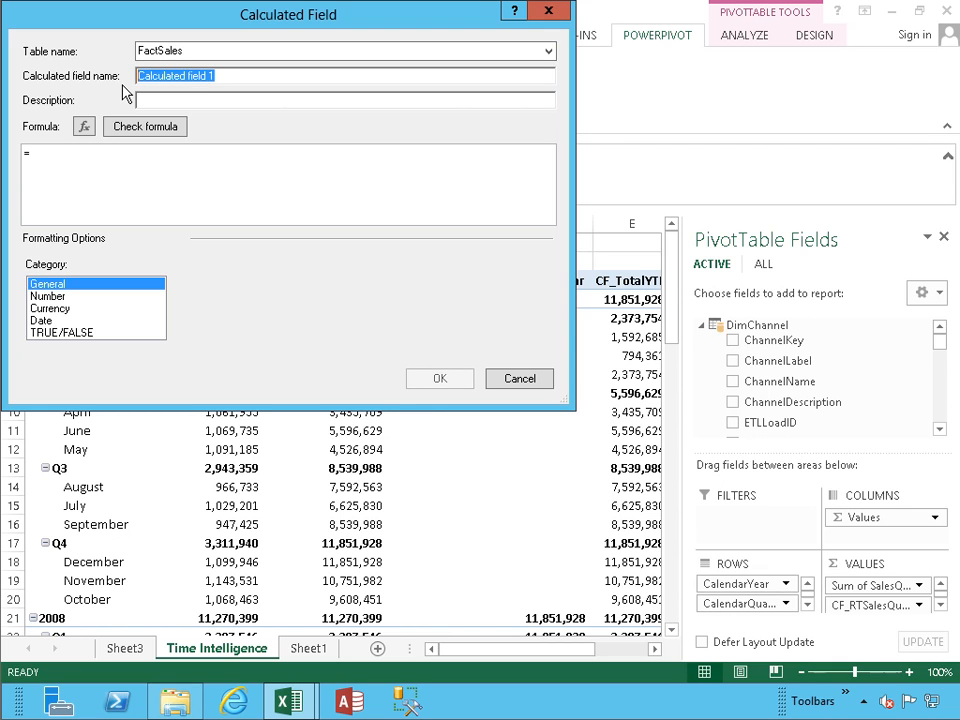
type("C")
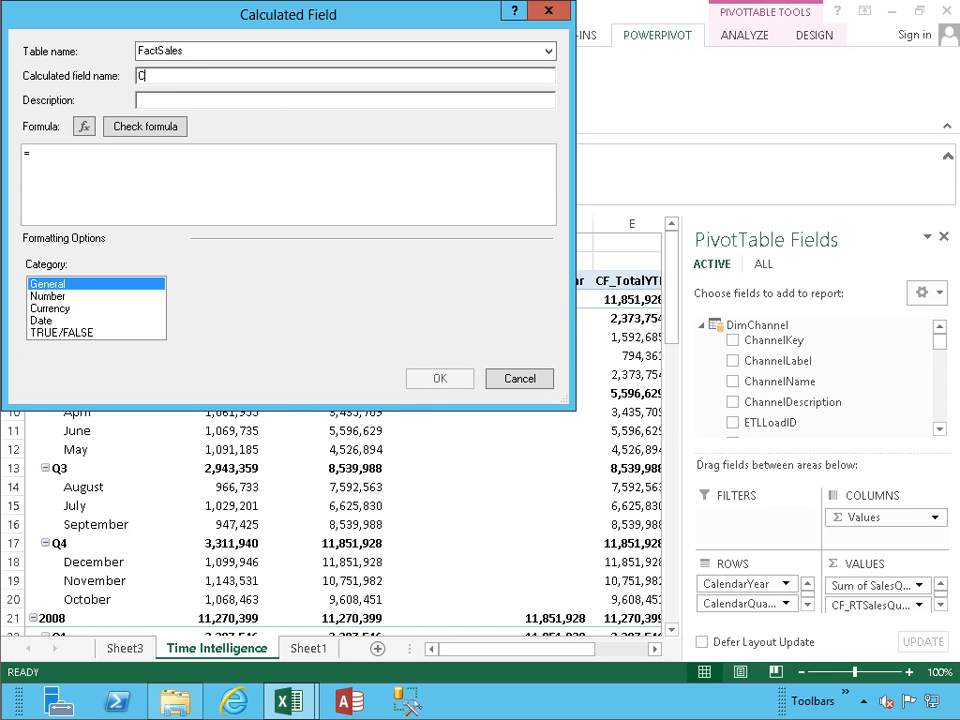
type("F_NextYea")
key("ctrl+a")
key("ctrl+c")
key("Tab")
key("ctrl+v")
key("Tab")
Step: Begin the formula as =CALCULATE(SUM(FactSales[SalesQuantity]) via autocomplete
key("Tab")
key("Tab")
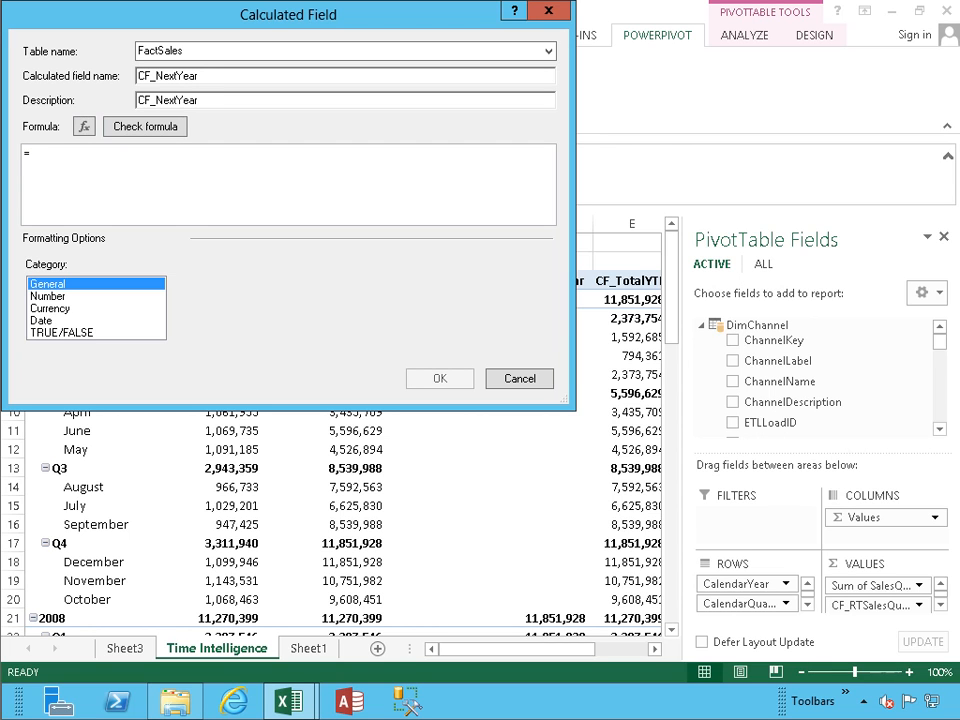
type("calc")
key("Tab")
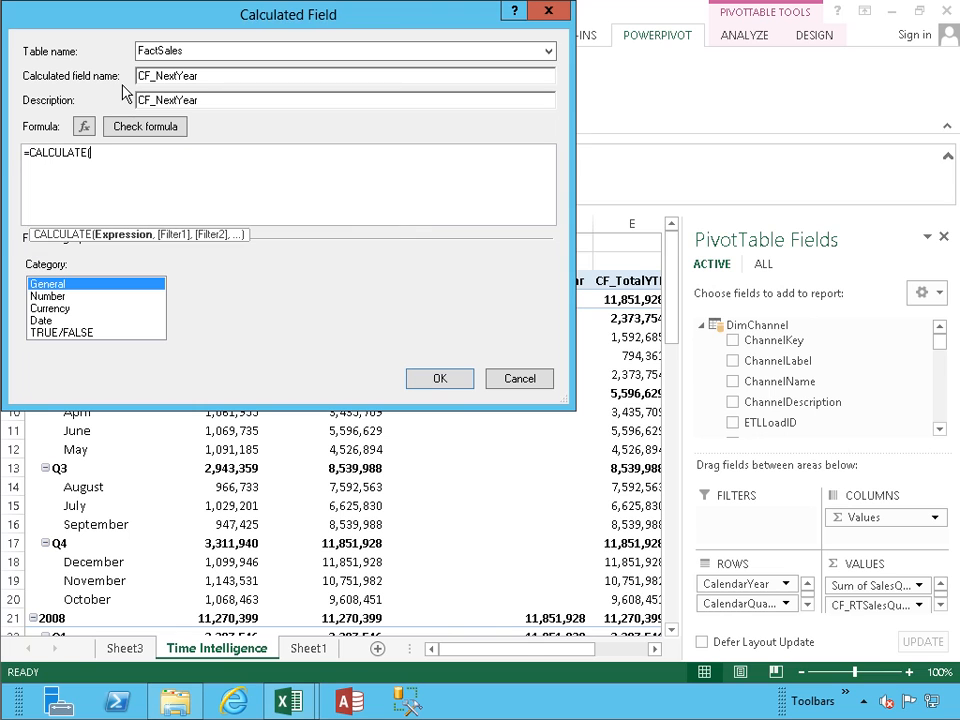
type("sum")
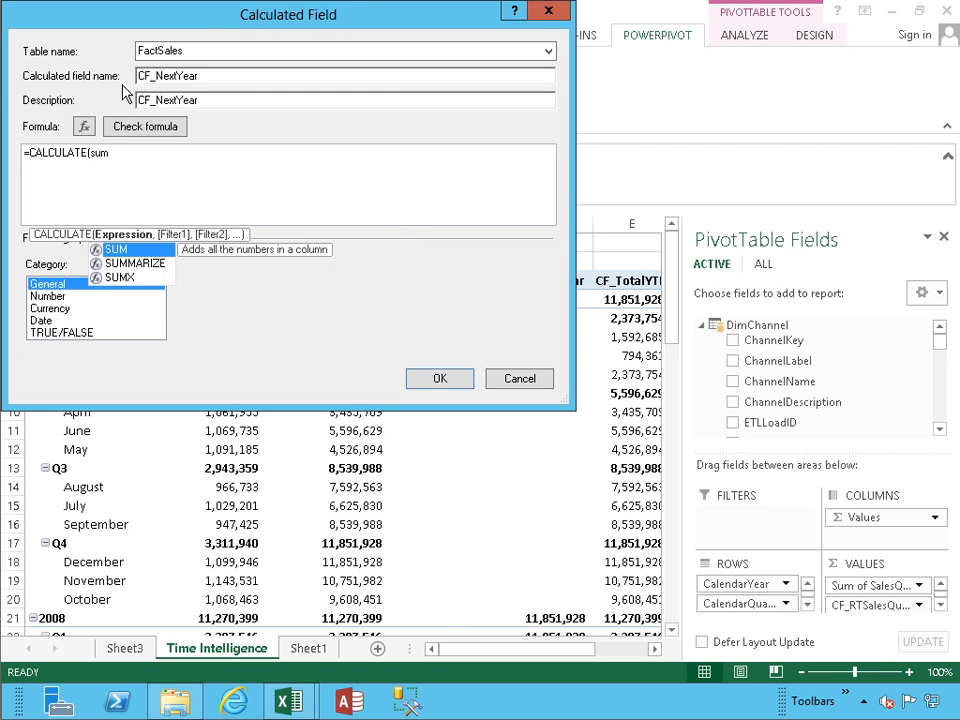
type("(")
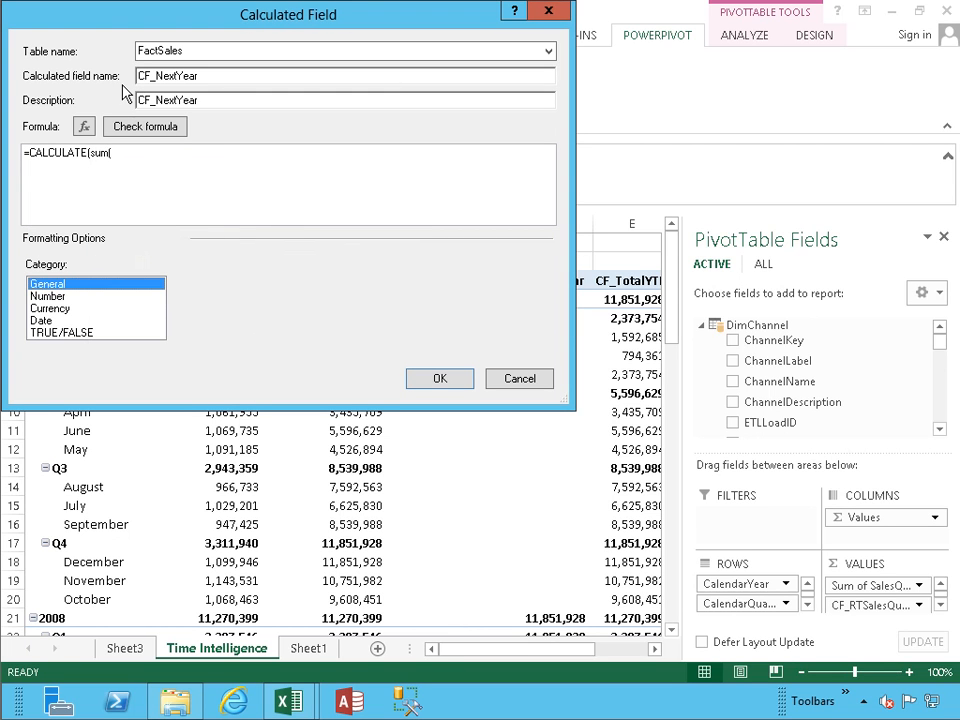
left_click(131, 162)
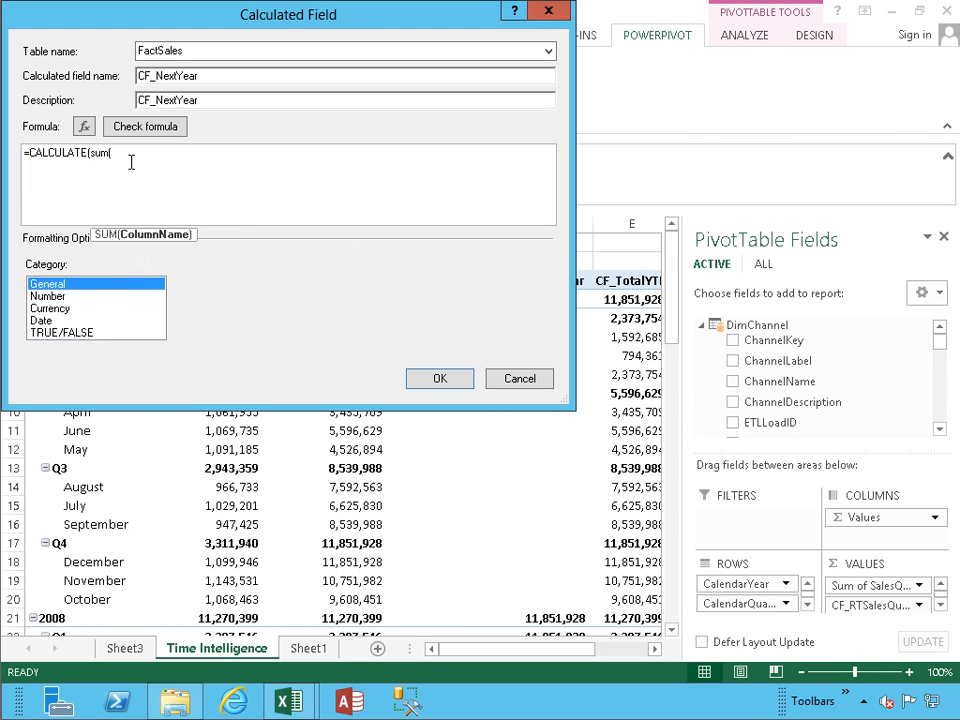
type("factsa")
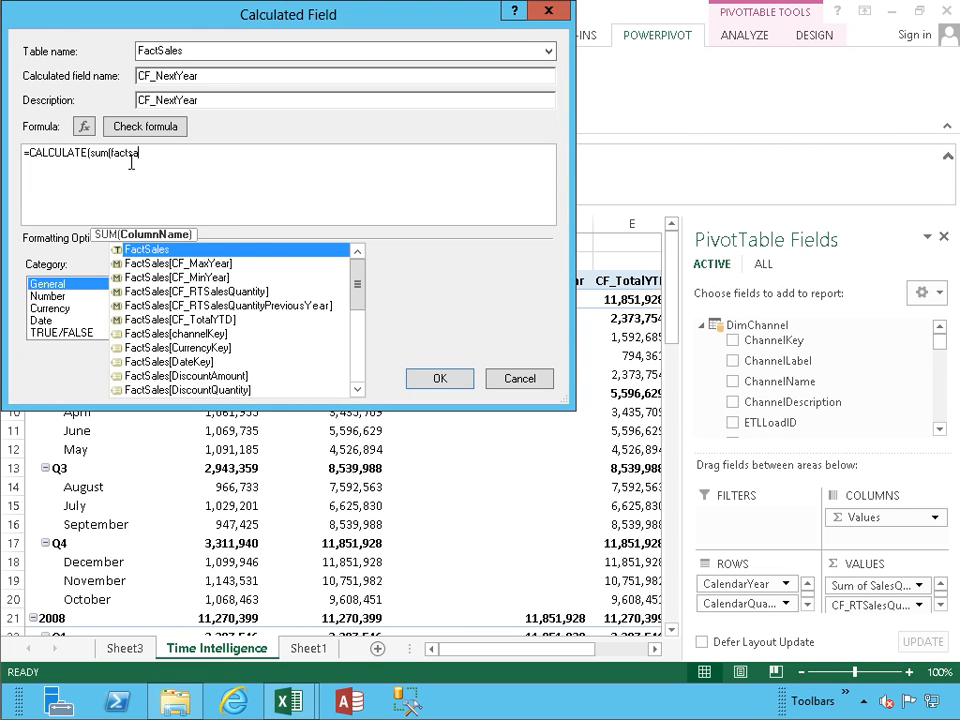
key("Down")
key("Down")
key("Down")
key("Down")
key("Down")
key("Down")
key("Down")
key("Down")
key("Down")
key("Down")
key("Down")
key("Down")
key("Down")
key("Down")
key("Down")
key("Down")
key("Down")
key("Down")
key("Down")
key("Down")
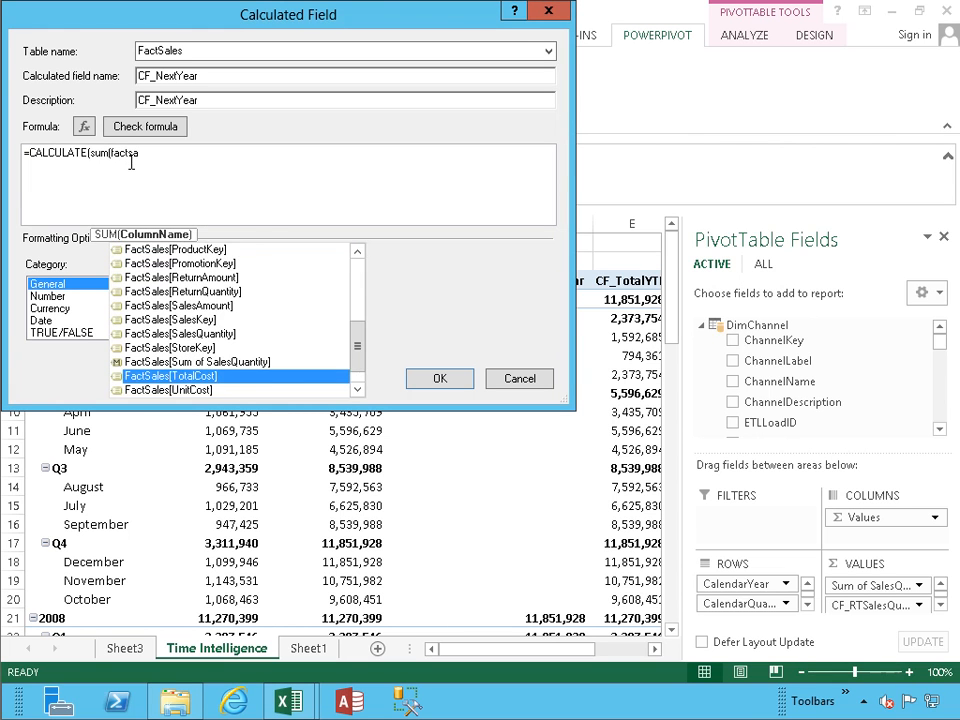
key("Up")
key("Up")
key("Up")
key("Tab")
Step: Finish the formula with NEXTYEAR(DimDate[Datekey]), check it, and save the field
type("),next")
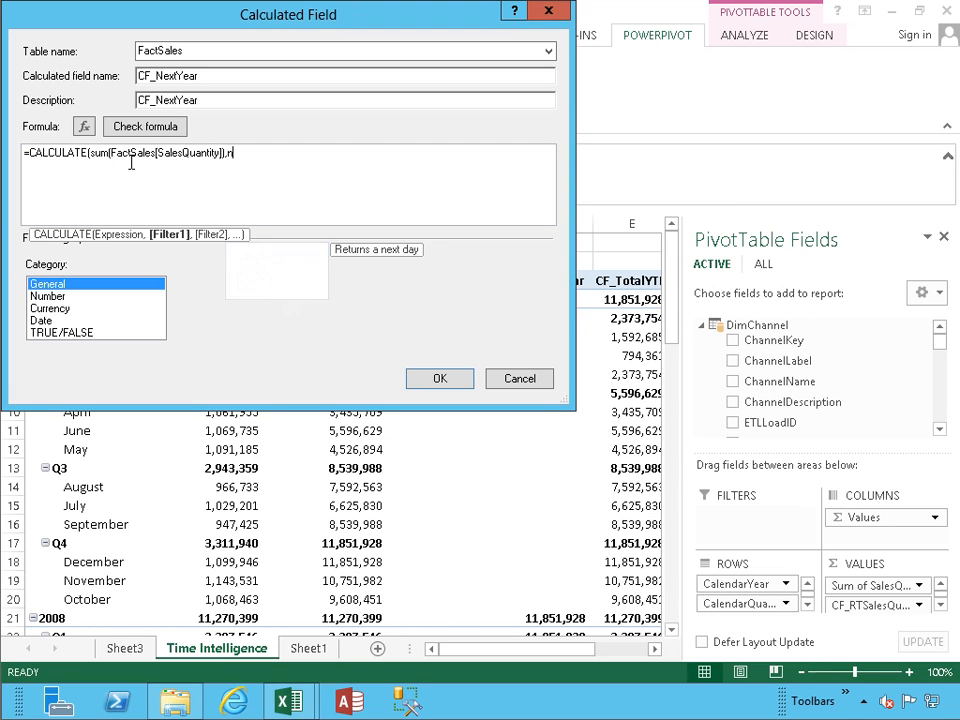
key("Down")
key("Down")
key("Down")
key("Tab")
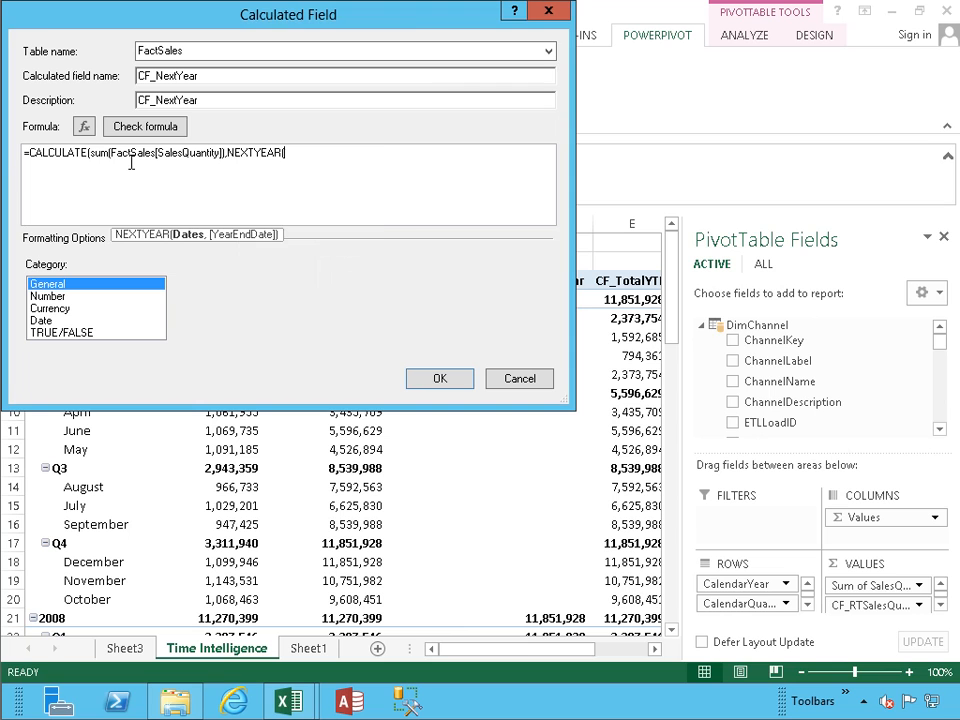
type("dimdate")
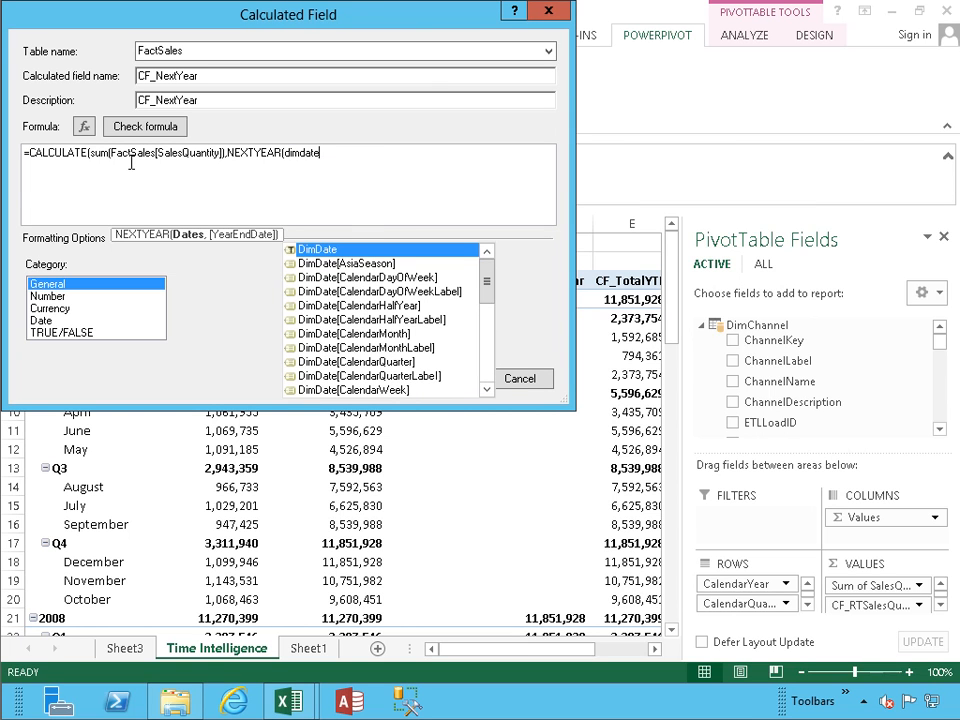
key("Down")
key("Down")
key("Down")
key("Down")
key("Down")
key("Down")
key("Down")
key("Down")
key("Down")
key("Down")
key("Down")
key("Down")
key("Down")
key("Down")
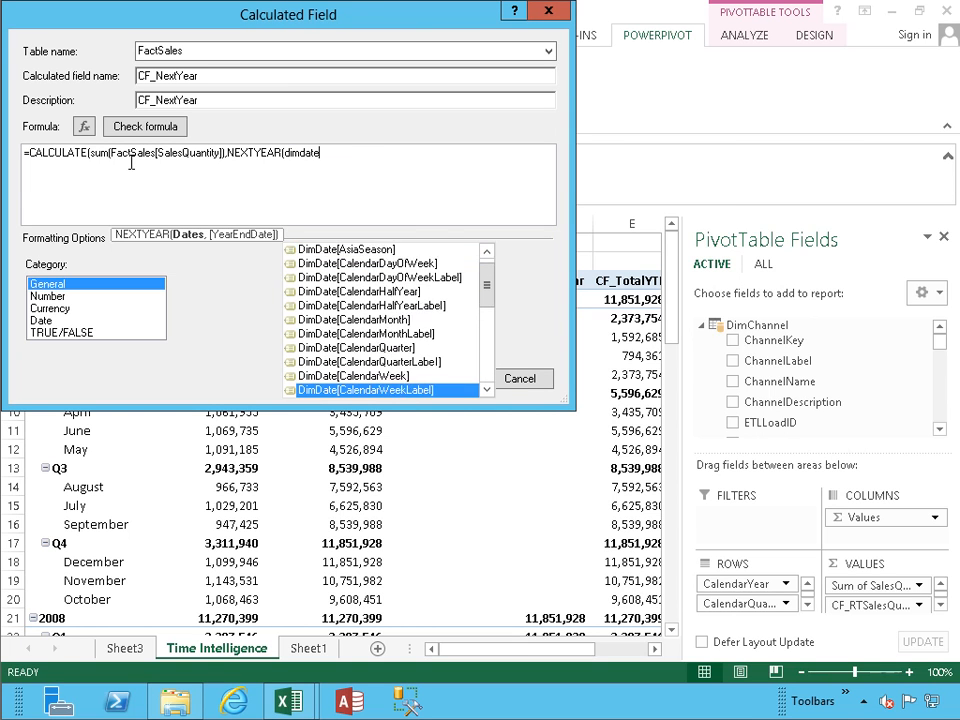
key("Down")
key("Down")
key("Down")
key("Up")
key("Up")
key("Tab")
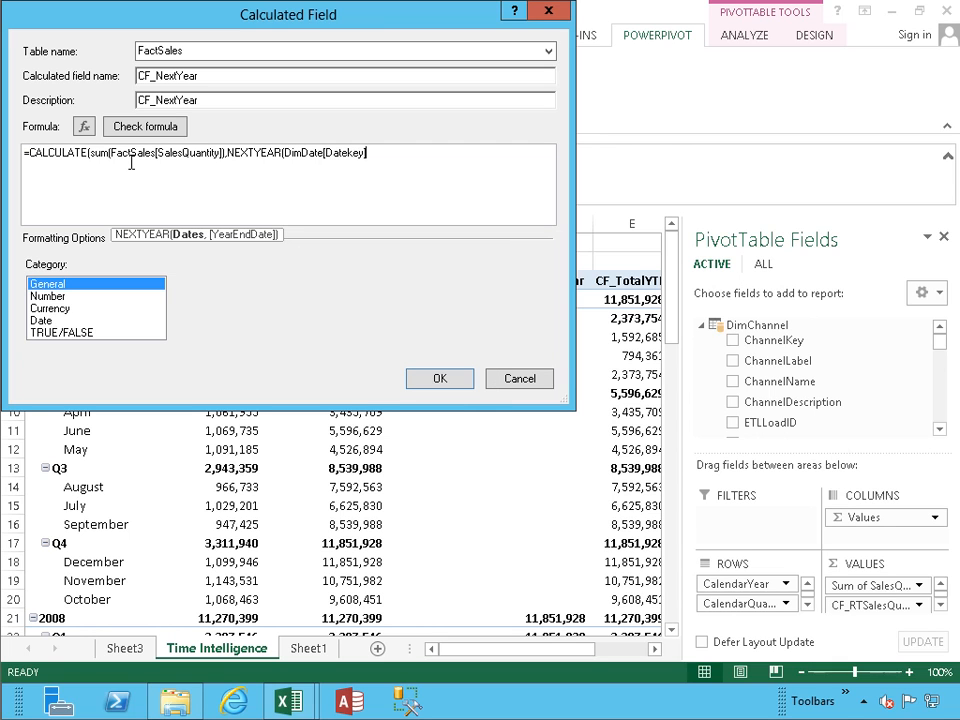
type("))")
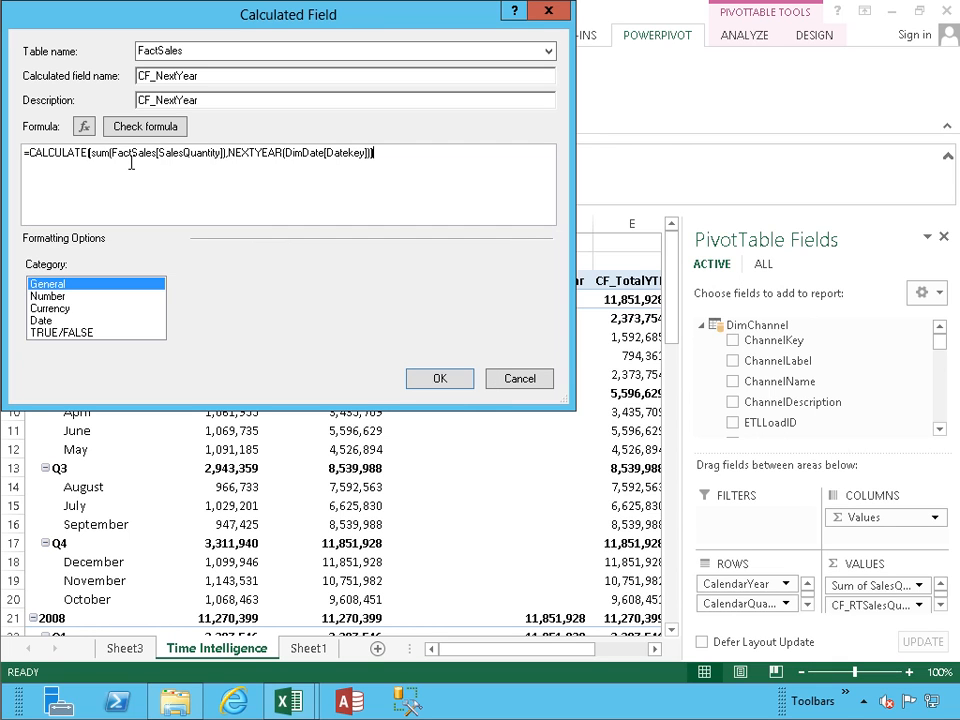
left_click(133, 129)
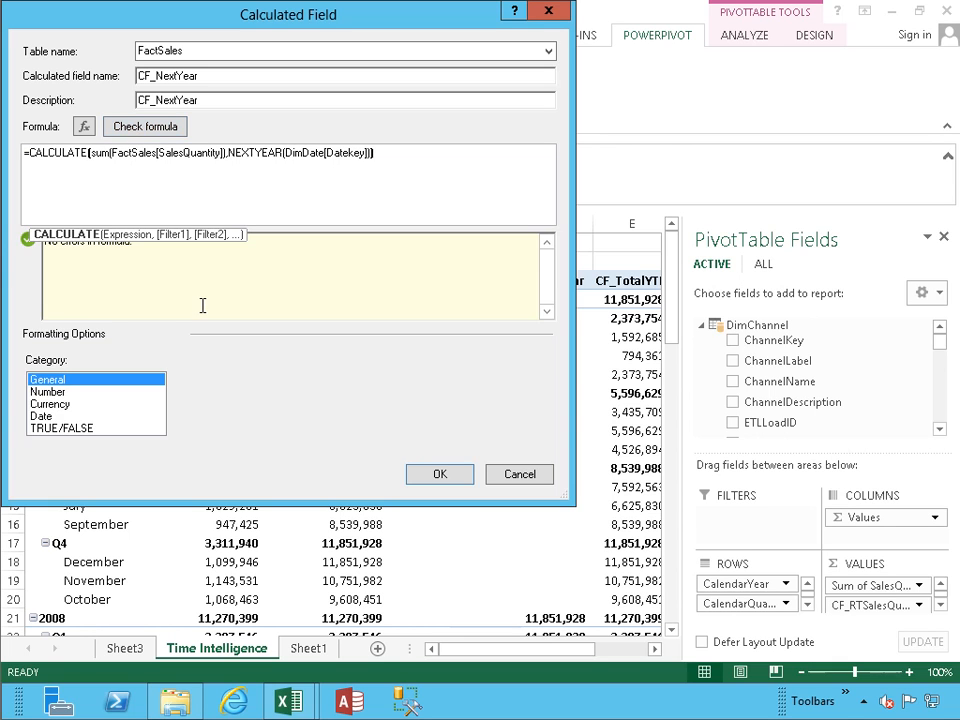
left_click(428, 474)
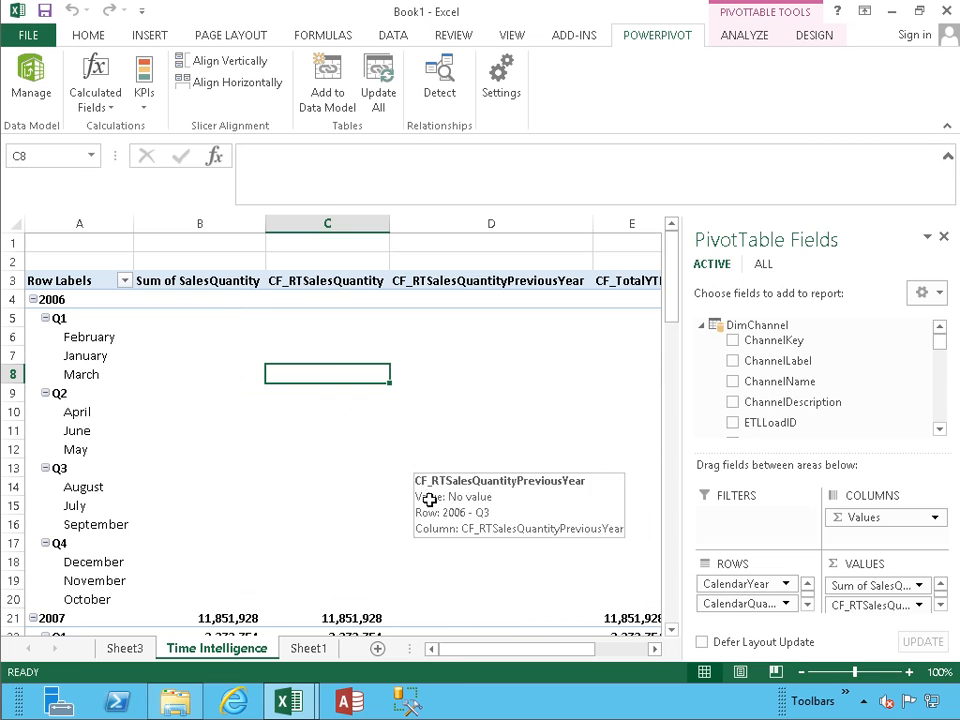
left_click_drag(465, 650, 519, 650)
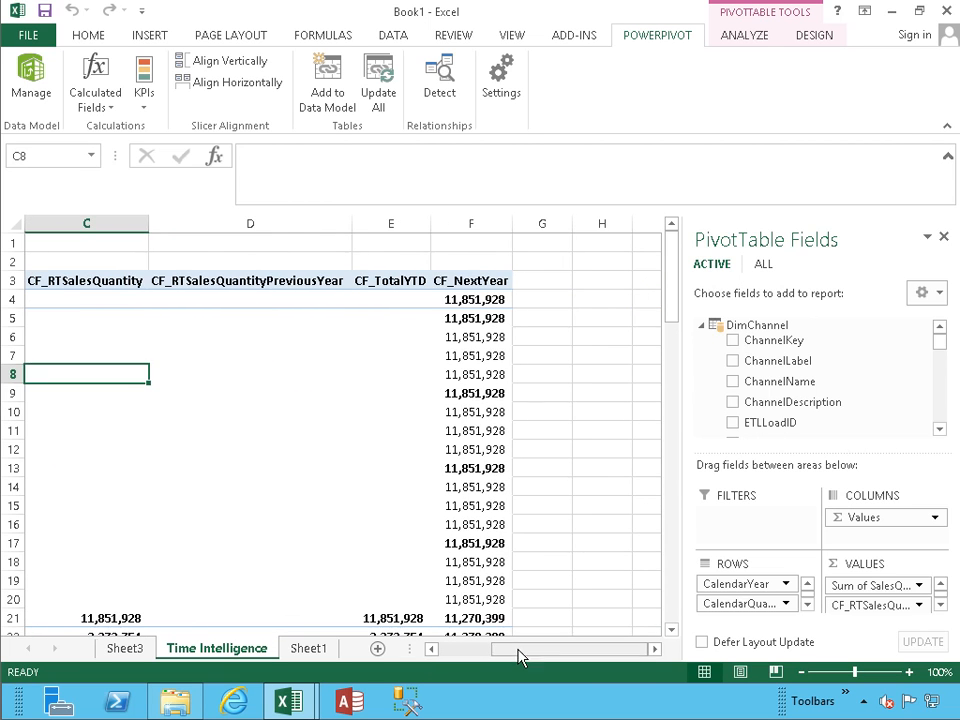
left_click(440, 412)
left_click(460, 655)
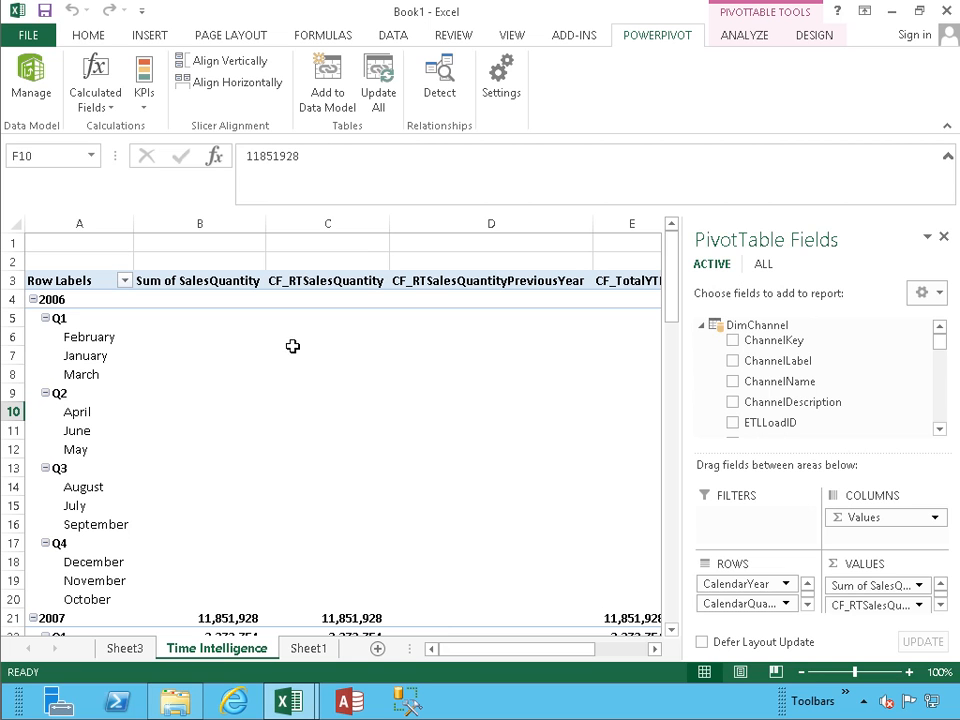
left_click_drag(471, 656, 396, 658)
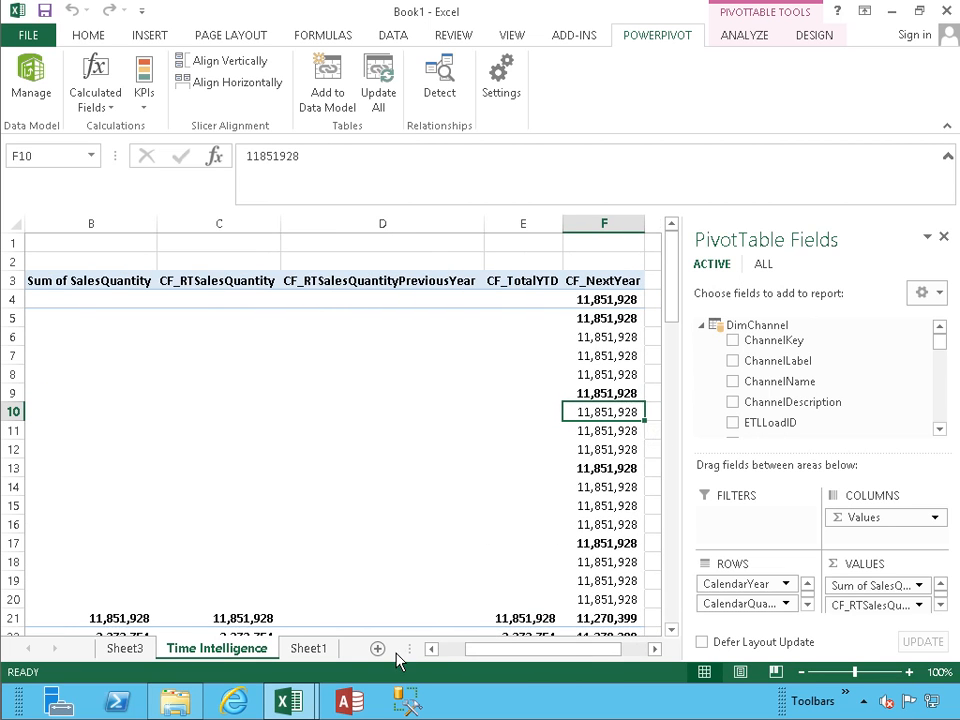
left_click(451, 652)
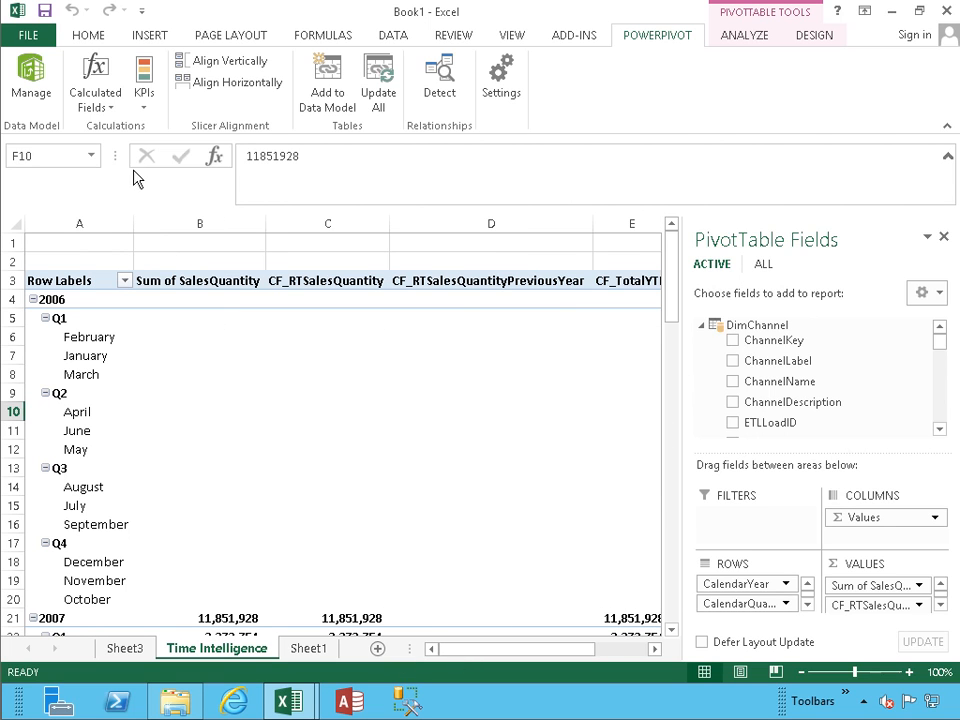
Step: In PowerPivot, add a CF_FirstDate measure using FIRSTDATE([DateKey]) in a calculation cell
left_click(31, 100)
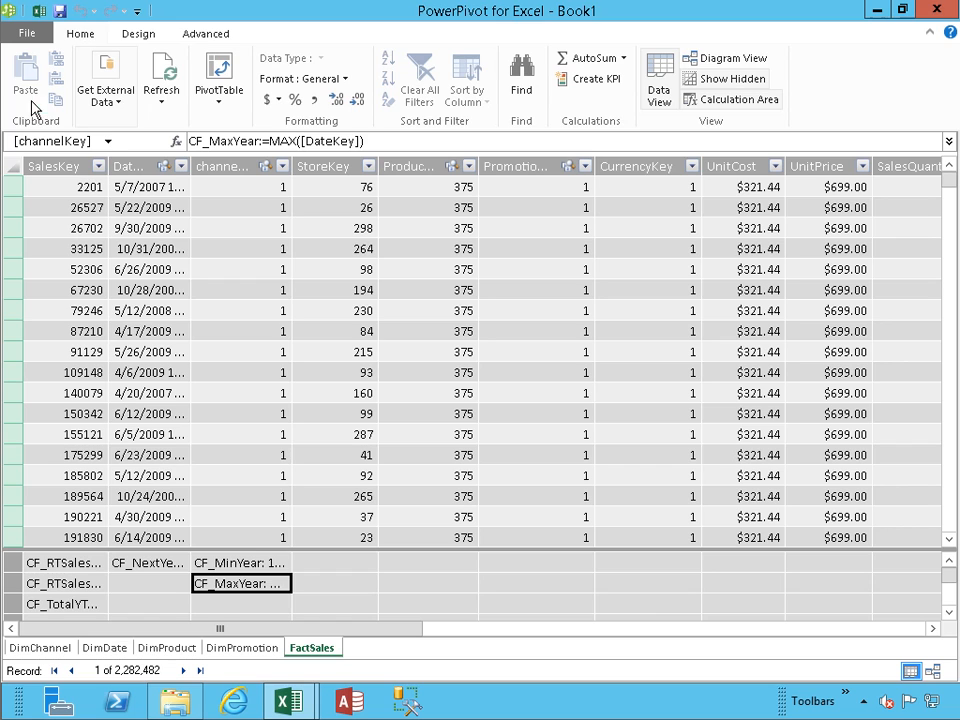
left_click(341, 570)
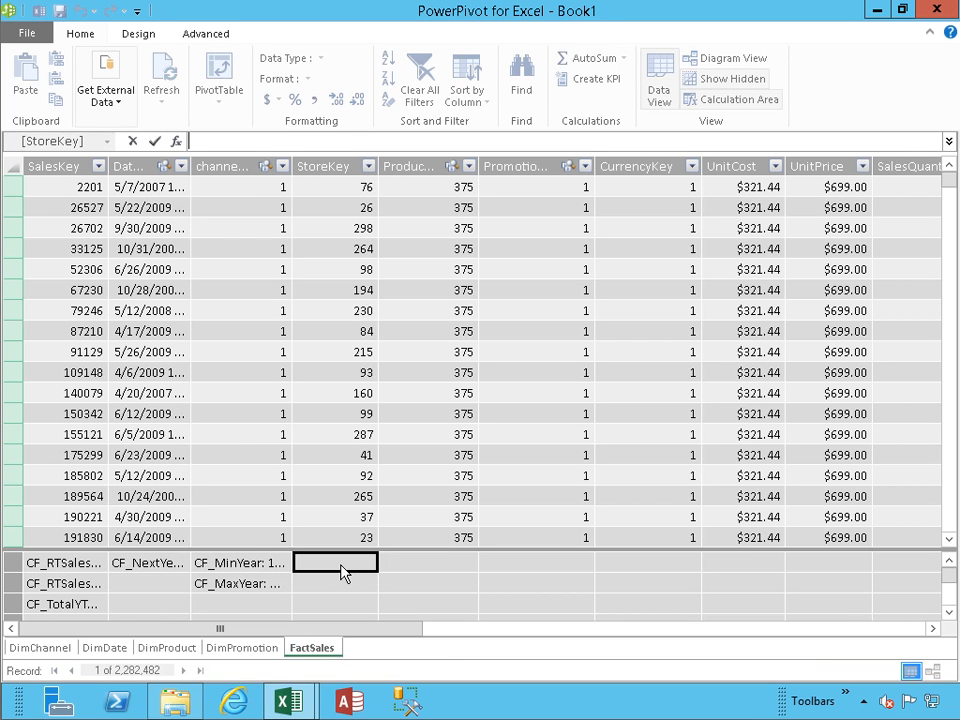
type("CF_FU")
type("rstDate:=")
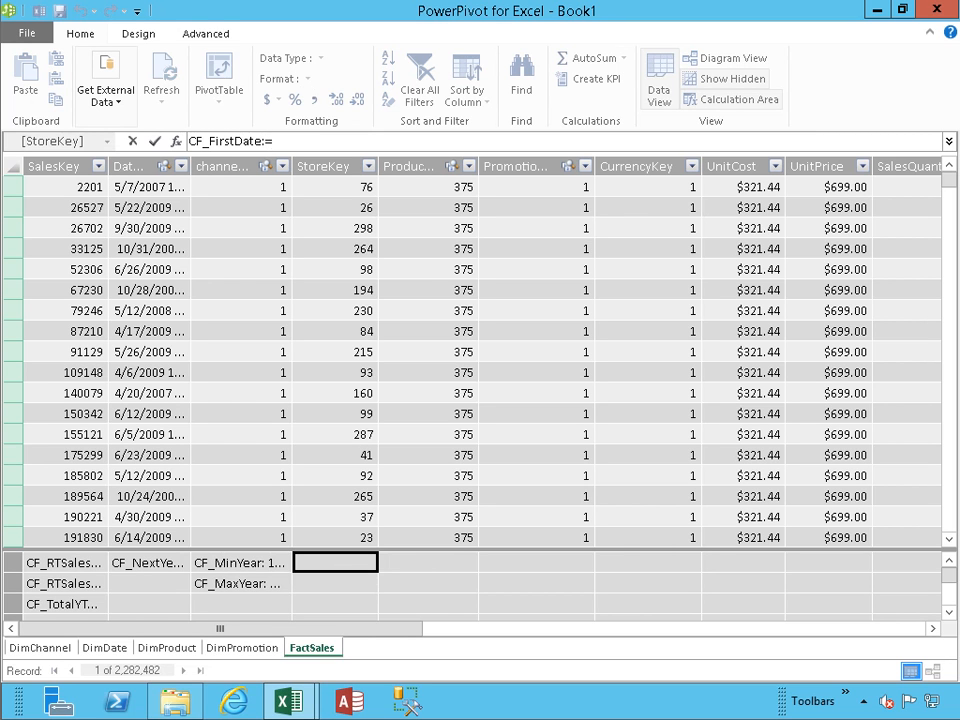
type("Firs")
key("Tab")
type("[DateKey])")
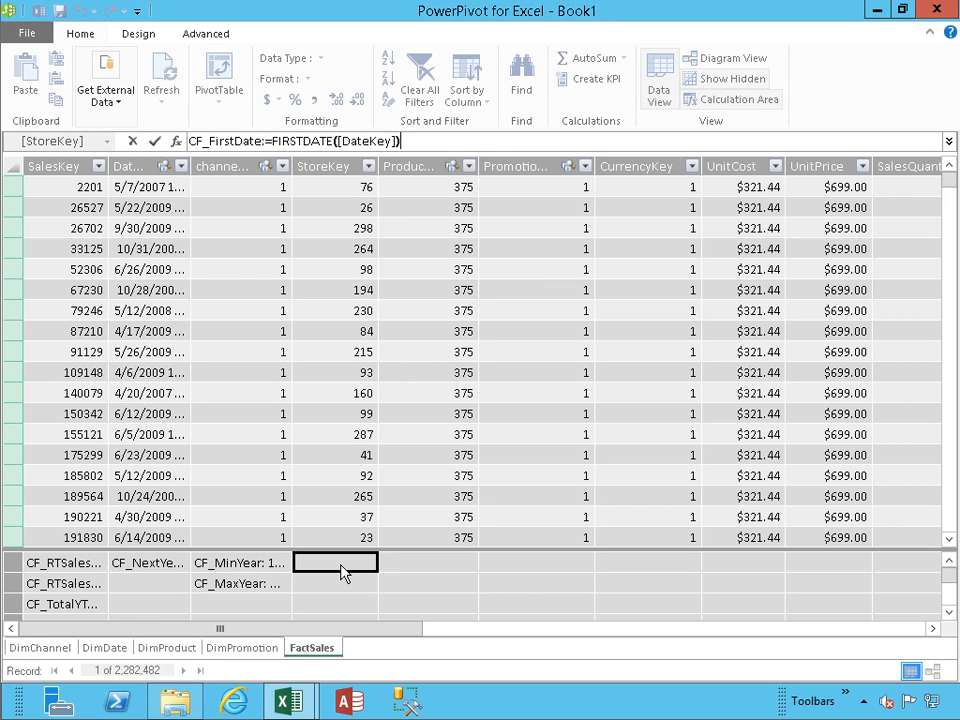
key("Return")
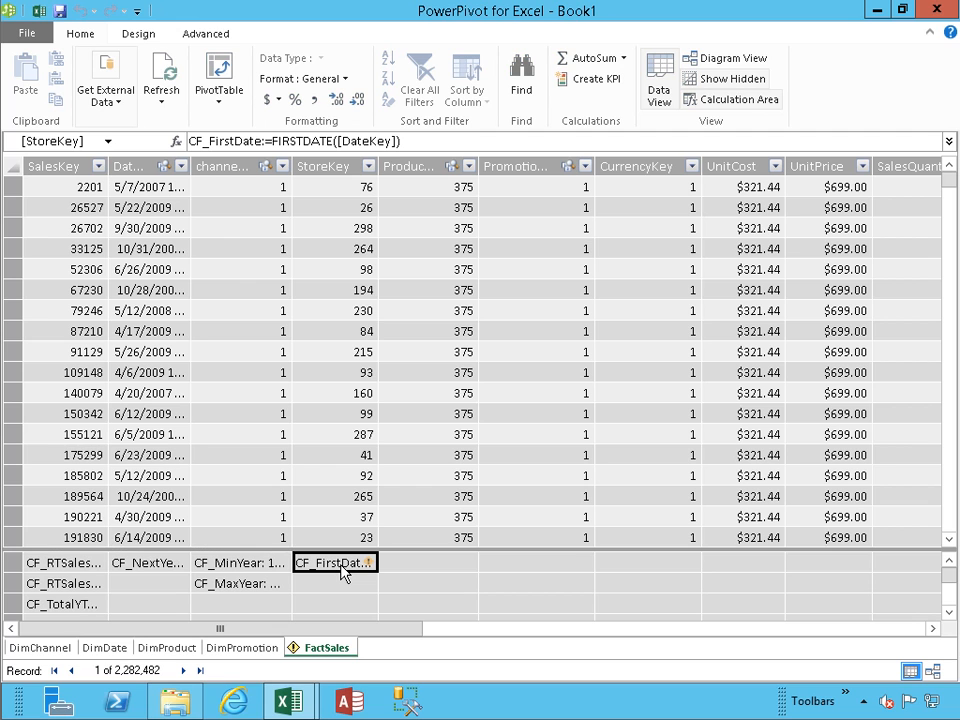
Step: Change the FIRSTDATE argument to FactSales[DateKey] so the measure returns 1/1/2007
left_click(410, 141)
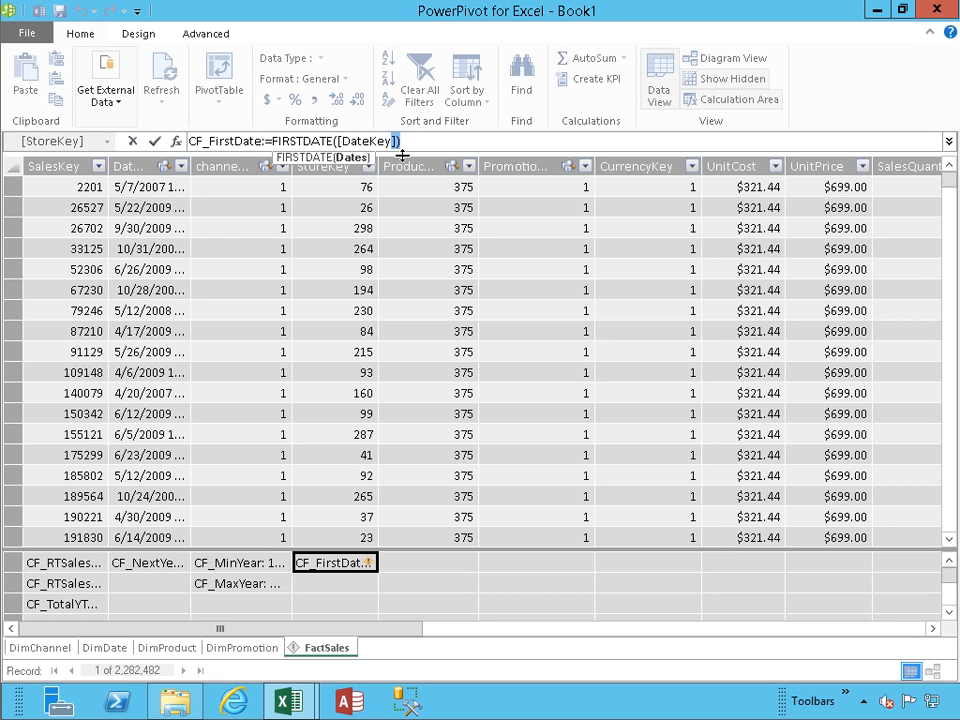
key("Left")
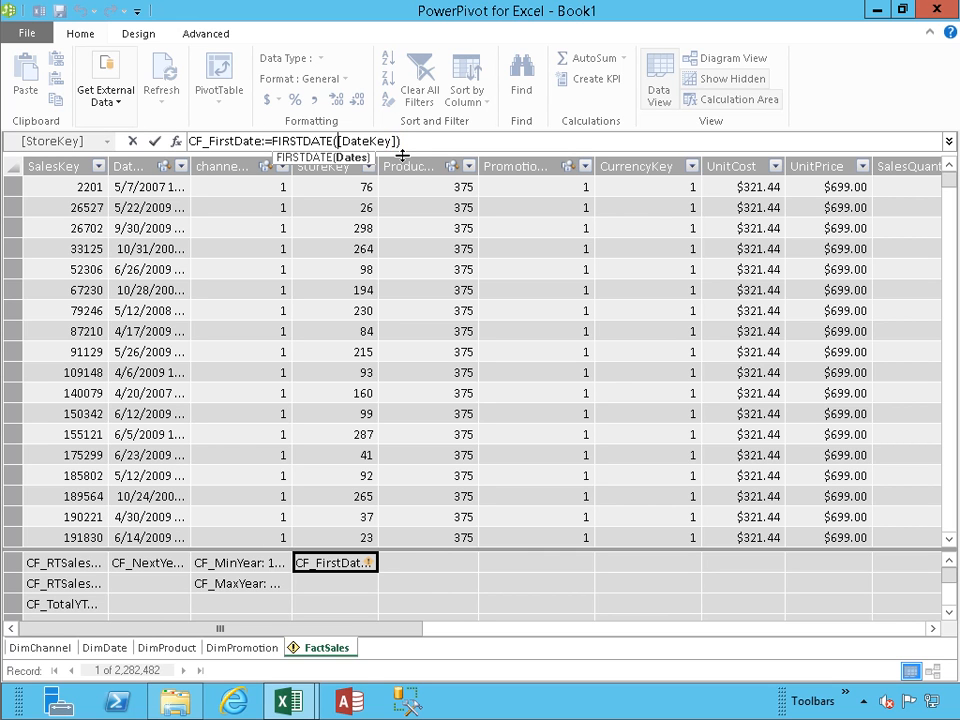
key("shift+End")
type("fact")
key("Down")
key("Down")
key("Down")
key("Down")
key("Down")
key("Down")
key("Down")
key("Down")
key("Down")
key("Down")
key("Down")
key("Down")
key("Down")
key("Down")
key("Down")
key("Down")
key("Down")
key("Down")
key("Down")
key("Down")
key("Down")
key("Down")
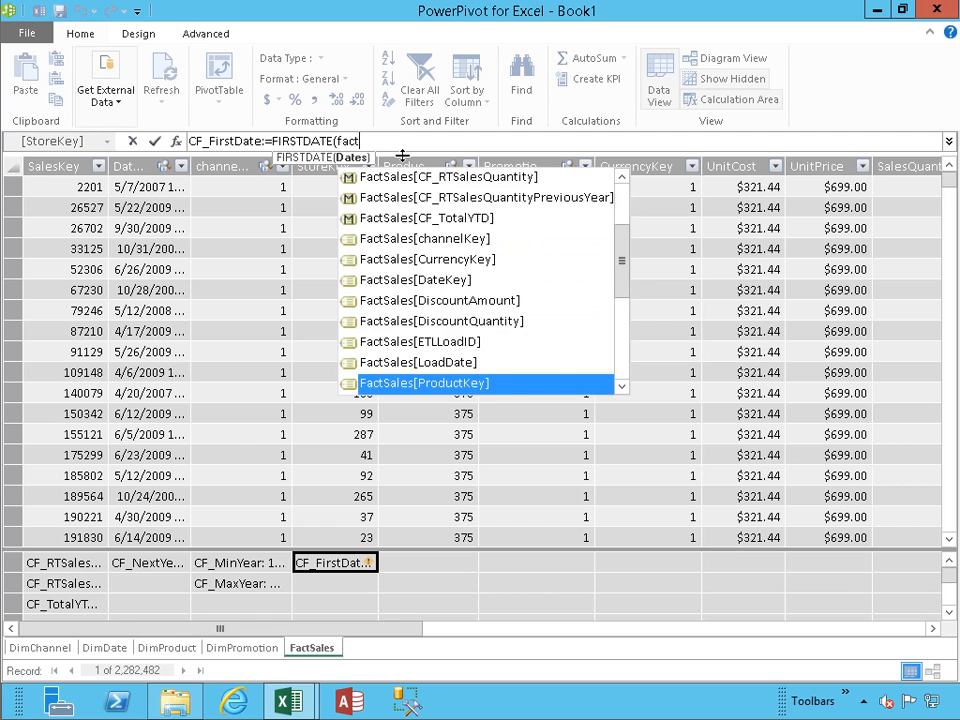
key("Down")
key("Down")
key("Down")
key("Down")
key("Up")
key("Down")
key("Down")
key("Up")
key("Up")
key("Up")
key("Up")
key("Up")
key("Up")
key("Up")
key("Up")
key("Up")
key("Up")
key("Up")
key("Up")
key("Up")
key("Up")
key("Up")
key("Up")
key("Up")
key("Up")
key("Up")
key("Up")
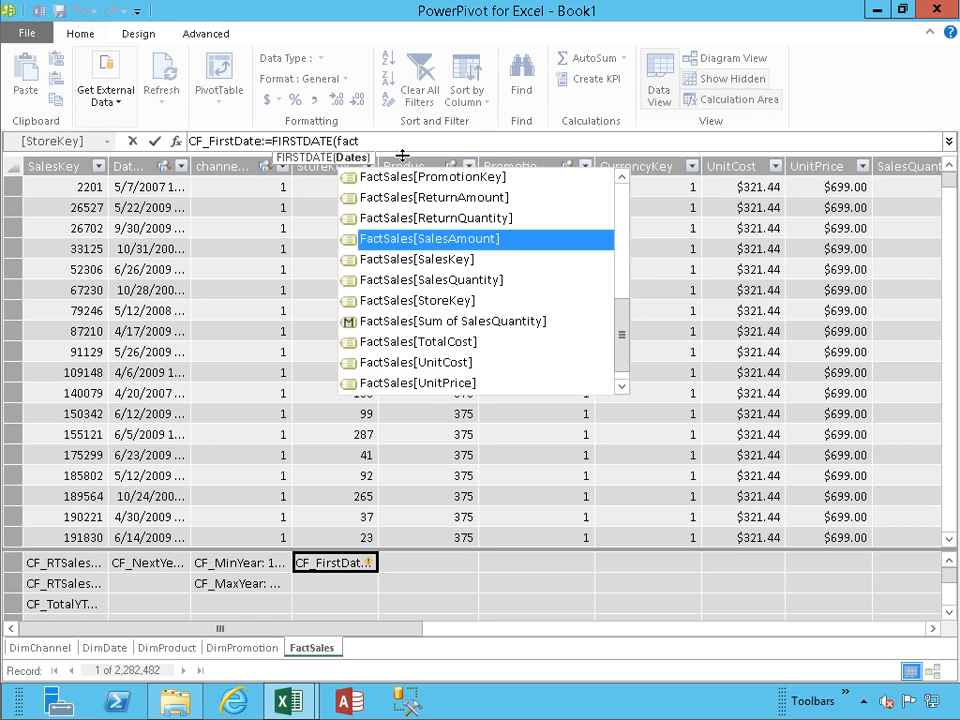
key("Down")
key("Down")
key("Down")
key("Down")
key("Tab")
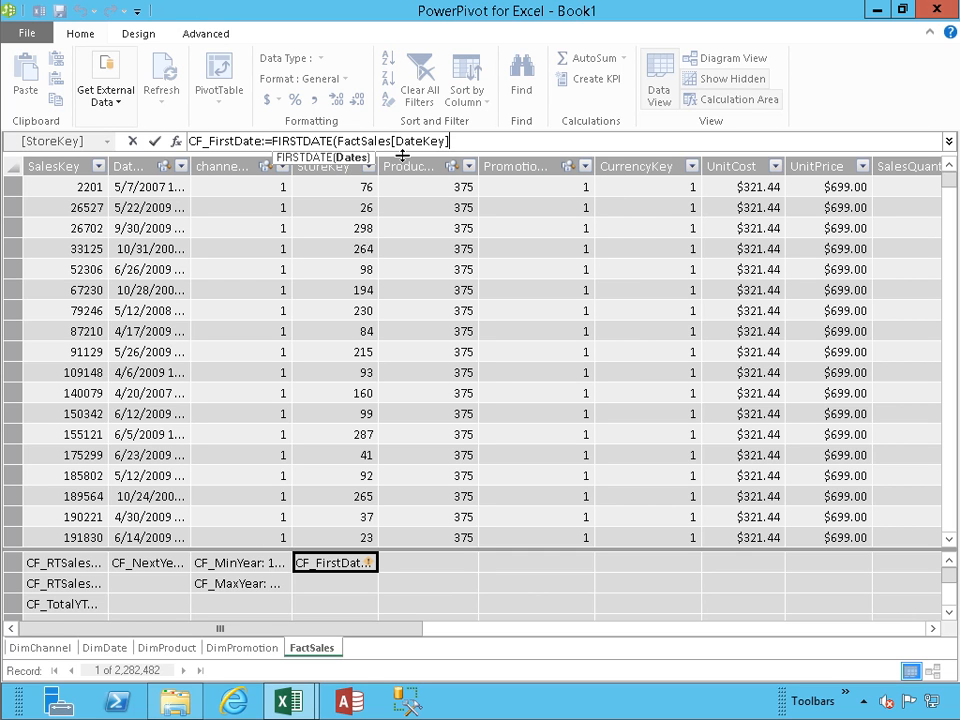
type(")")
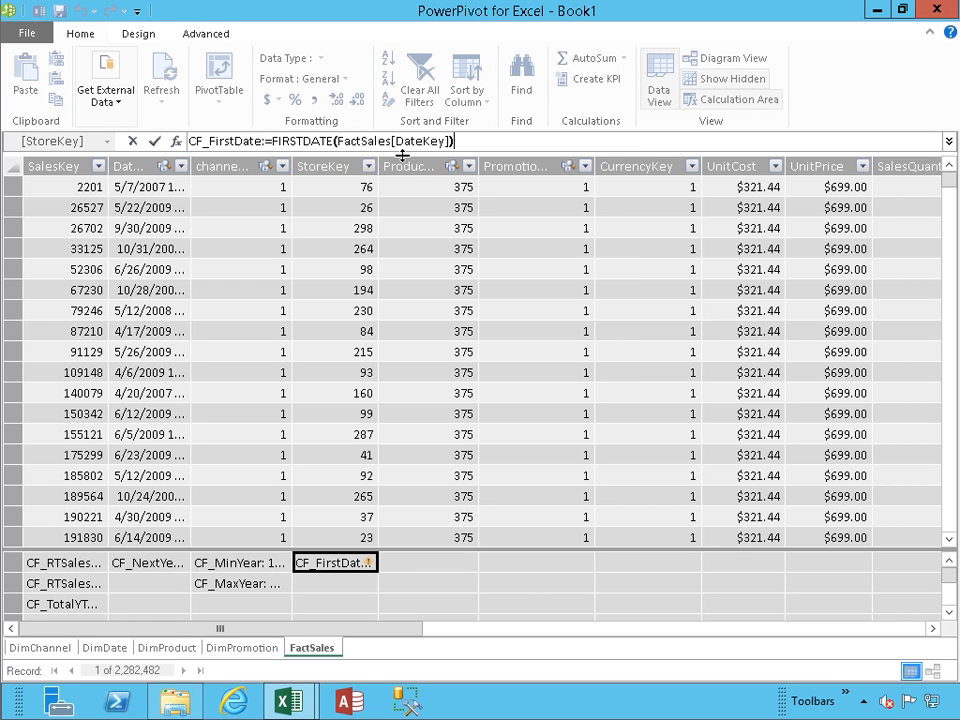
key("Return")
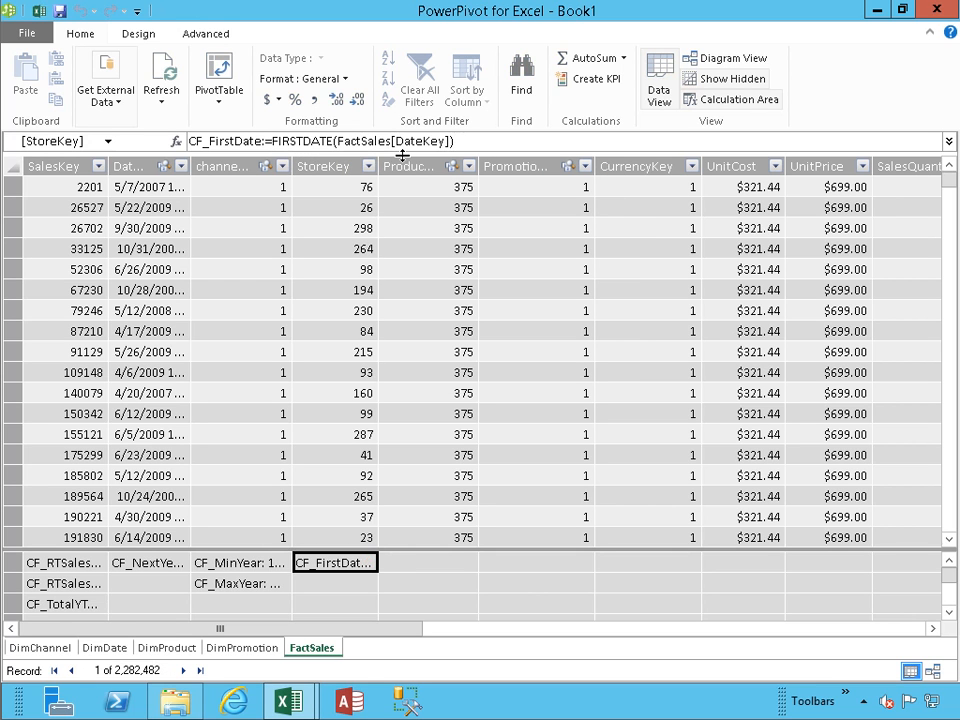
mouse_move(350, 568)
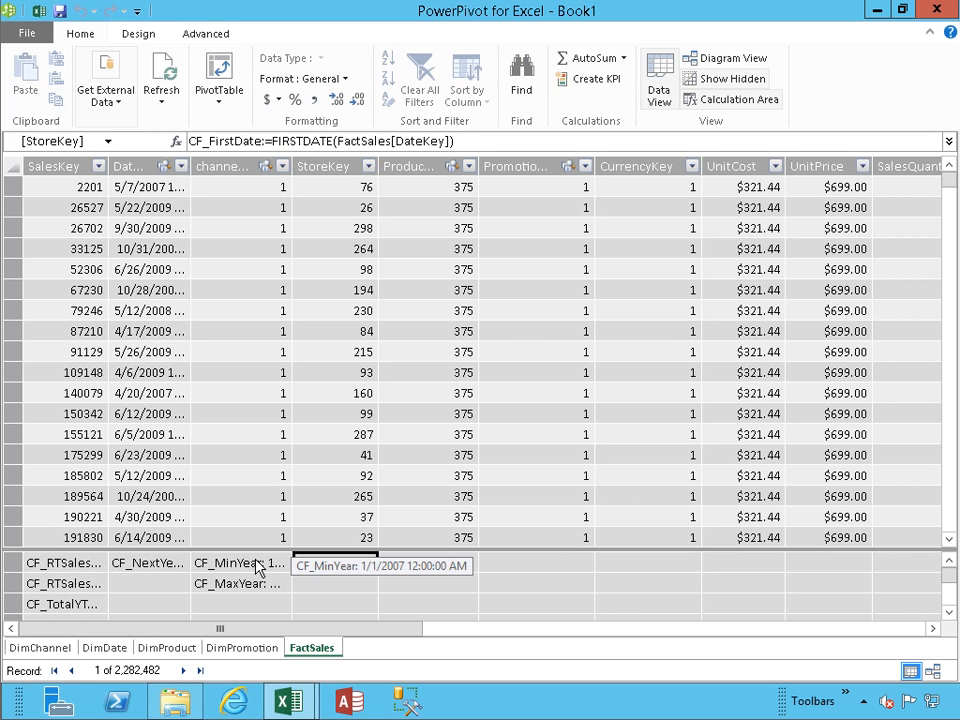
Step: Add measure CF_LastDate:=LASTDATE(FactSales[DateKey]) below CF_FirstDate, returning 12/31/2009
left_click(317, 589)
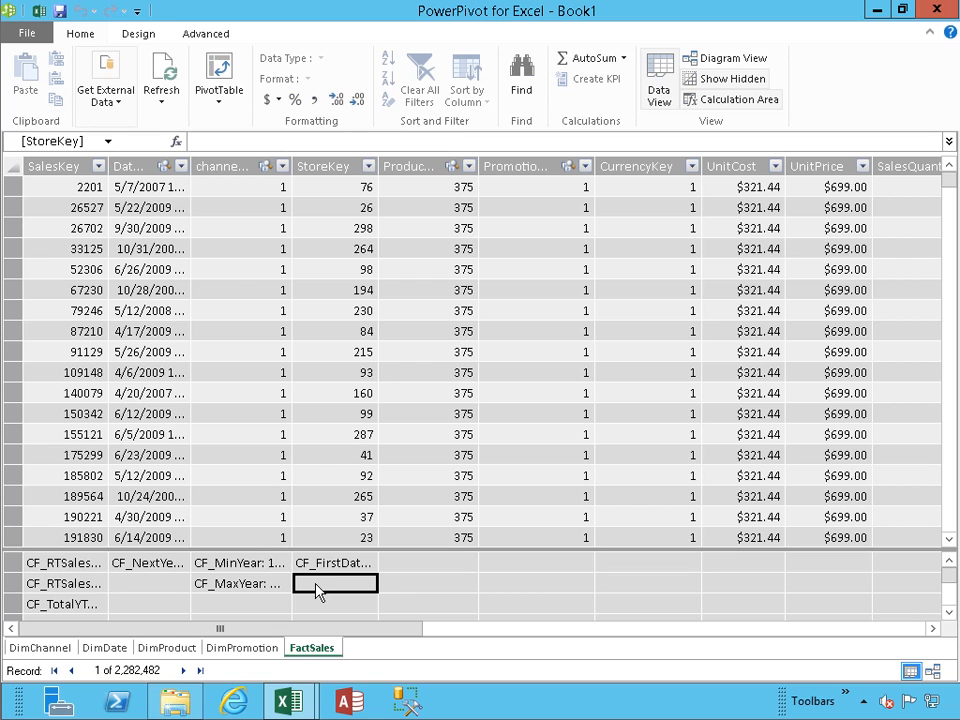
left_click(284, 141)
type("CF_LastDate:=")
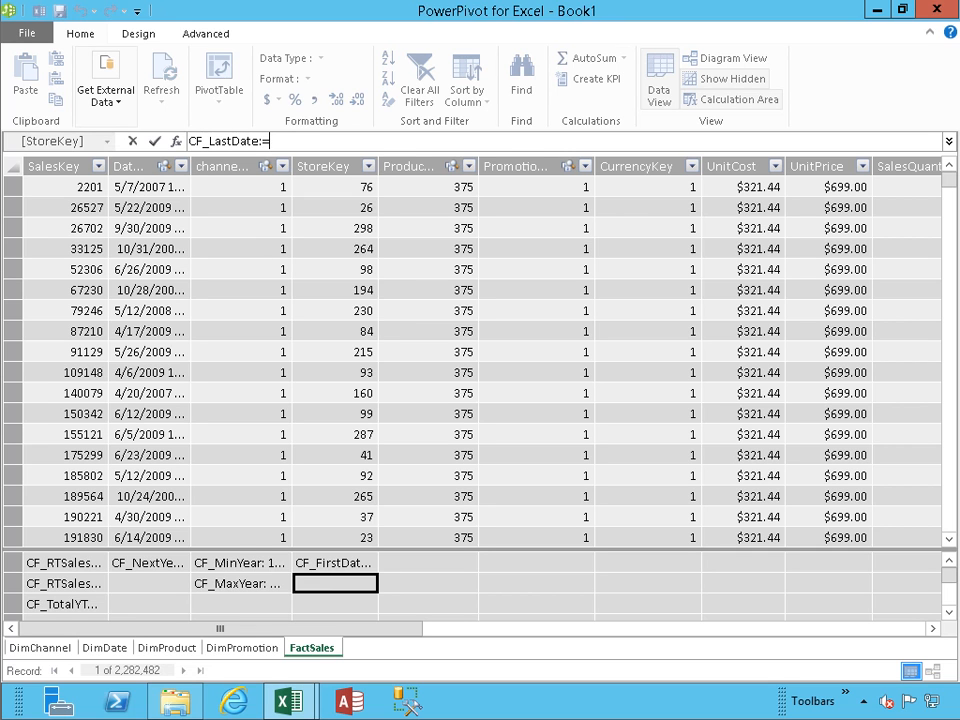
type("las")
key("Tab")
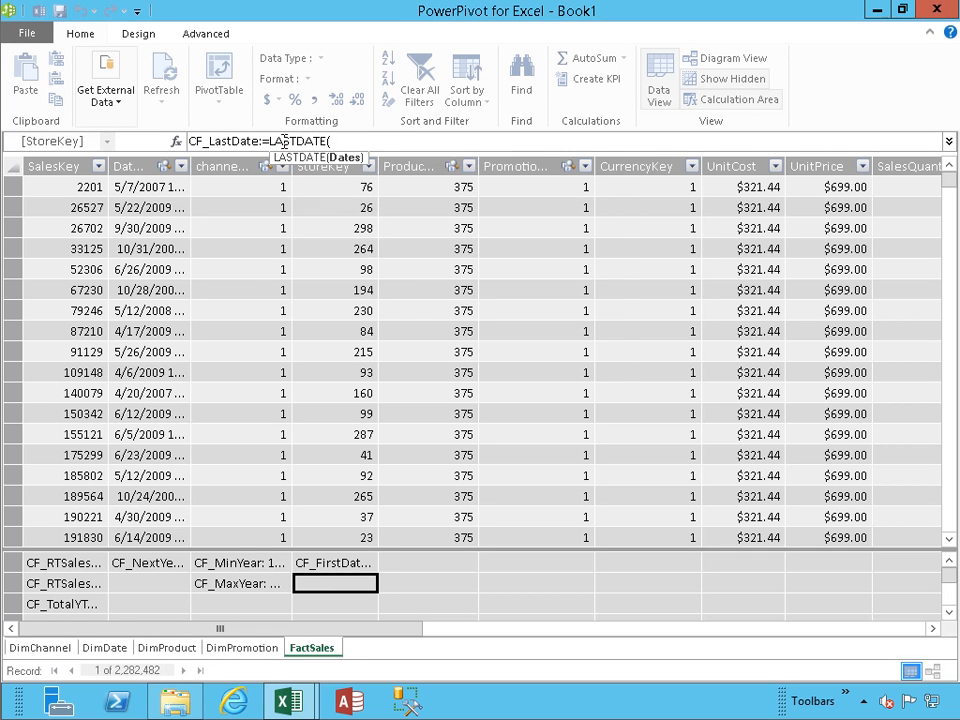
type("fact")
key("Down")
key("Down")
key("Down")
key("Down")
key("Down")
key("Down")
key("Down")
key("Down")
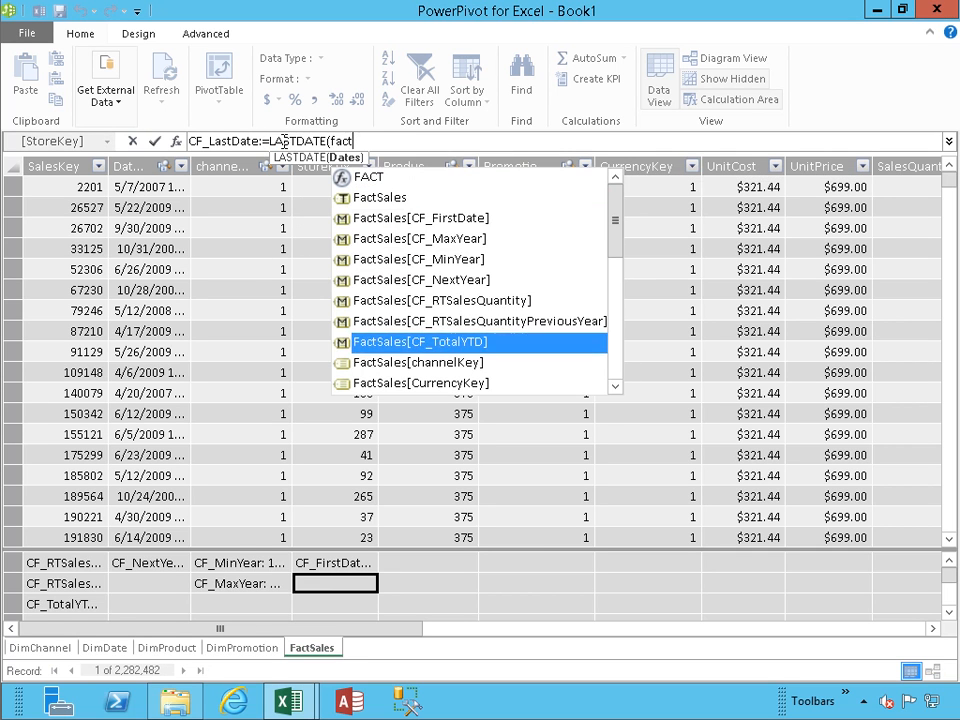
key("Down")
key("Down")
key("Down")
key("Down")
key("Up")
key("Tab")
type(")")
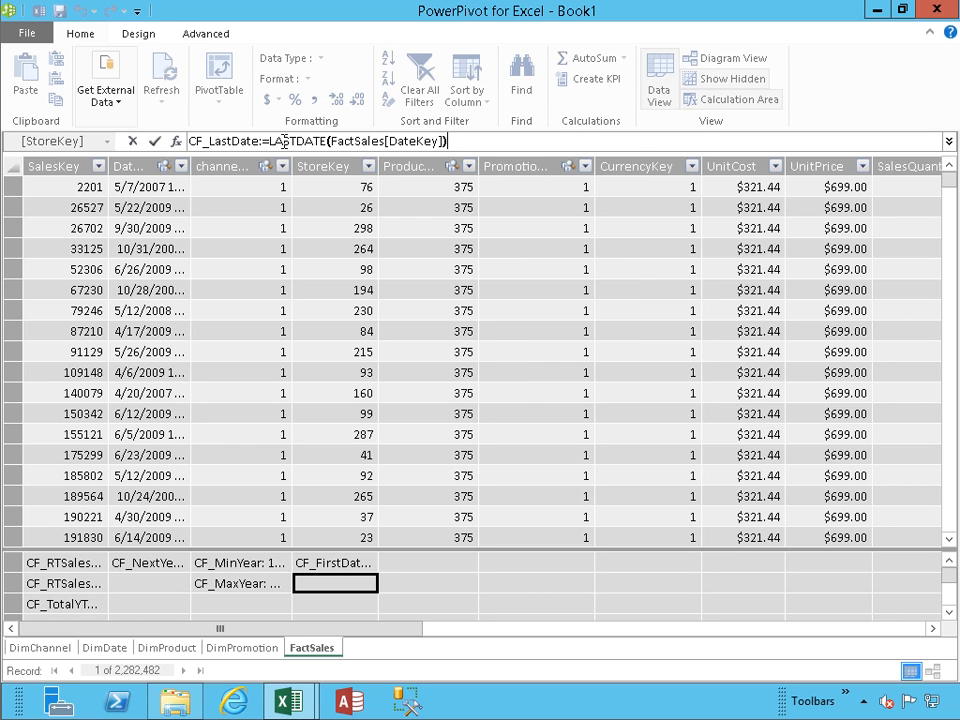
key("Return")
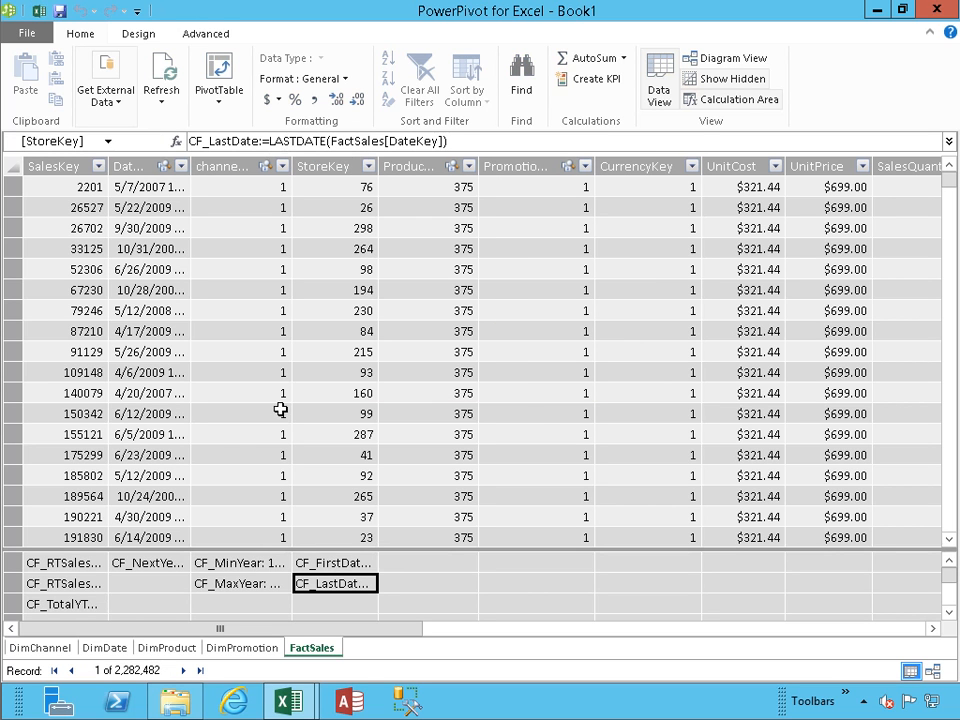
mouse_move(347, 590)
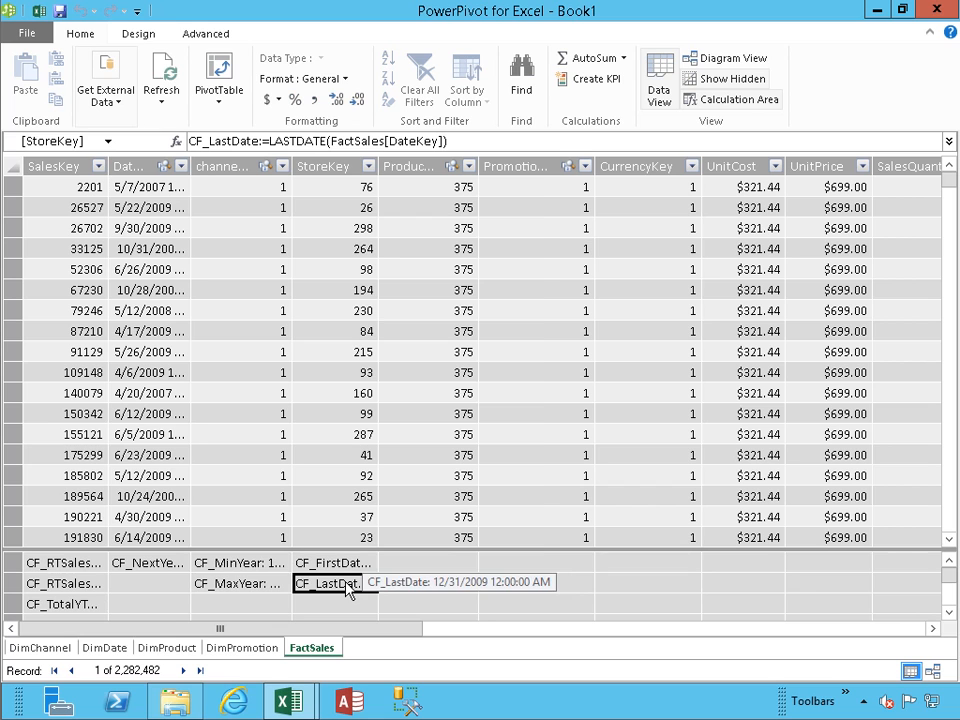
mouse_move(248, 588)
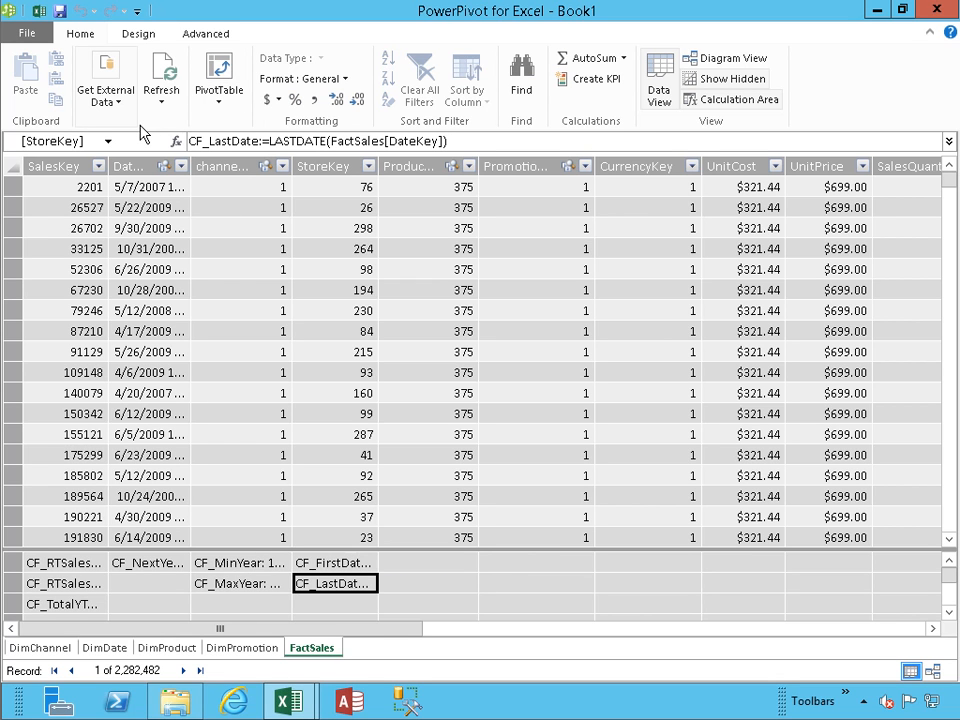
Step: Begin CF_SalesBetweenDates under ProductKey as CALCULATE(SUM(FactSales[SalesQuantity]))
left_click(425, 590)
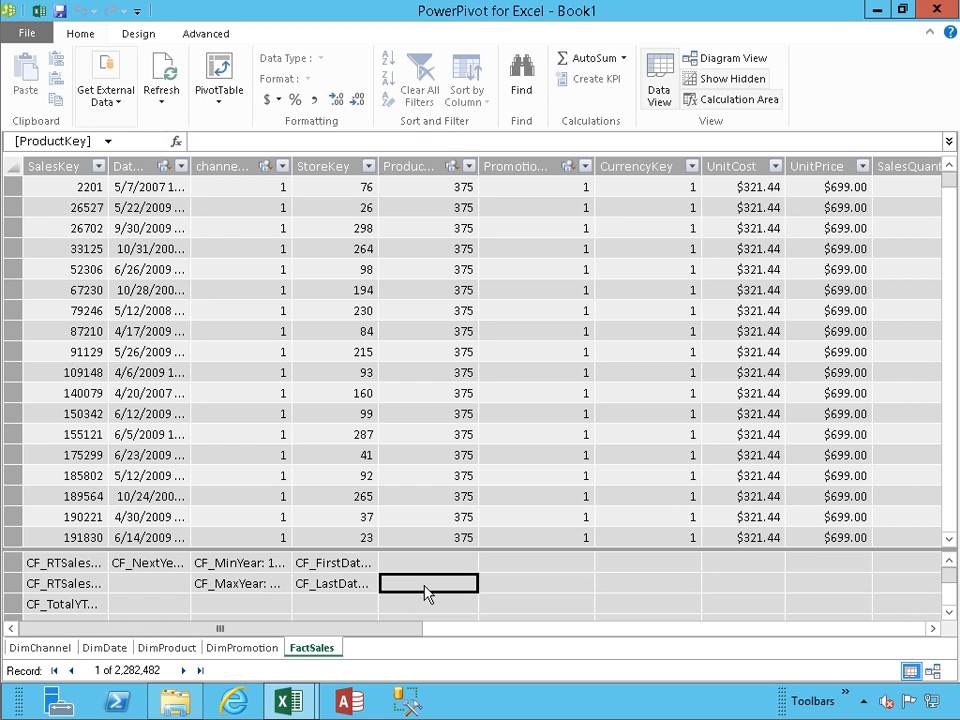
type("CF_S")
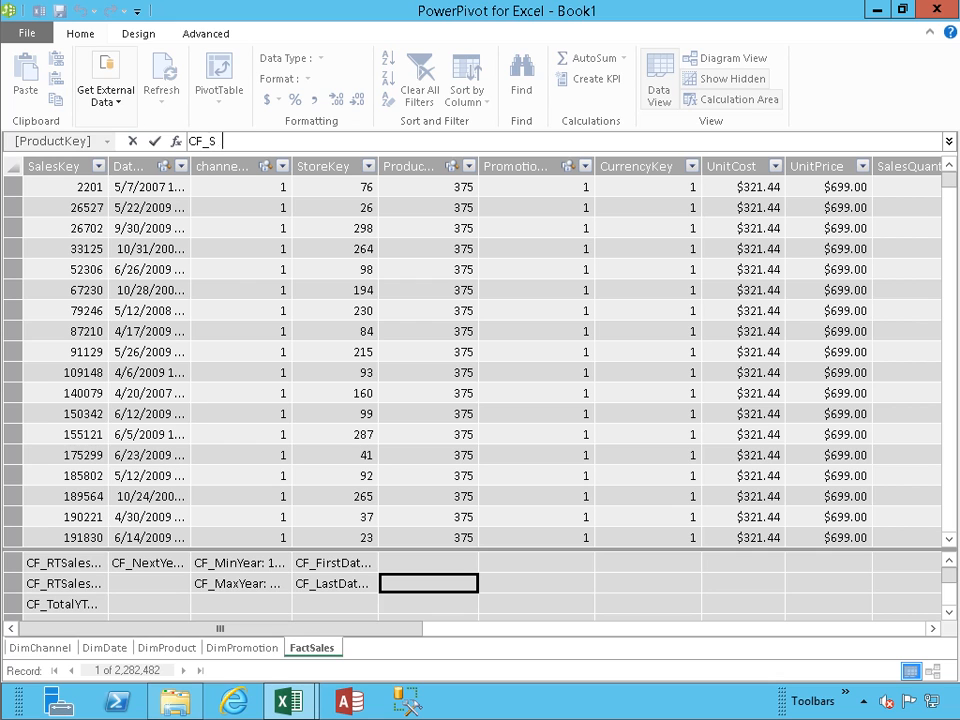
type("alesBetweenDates:=")
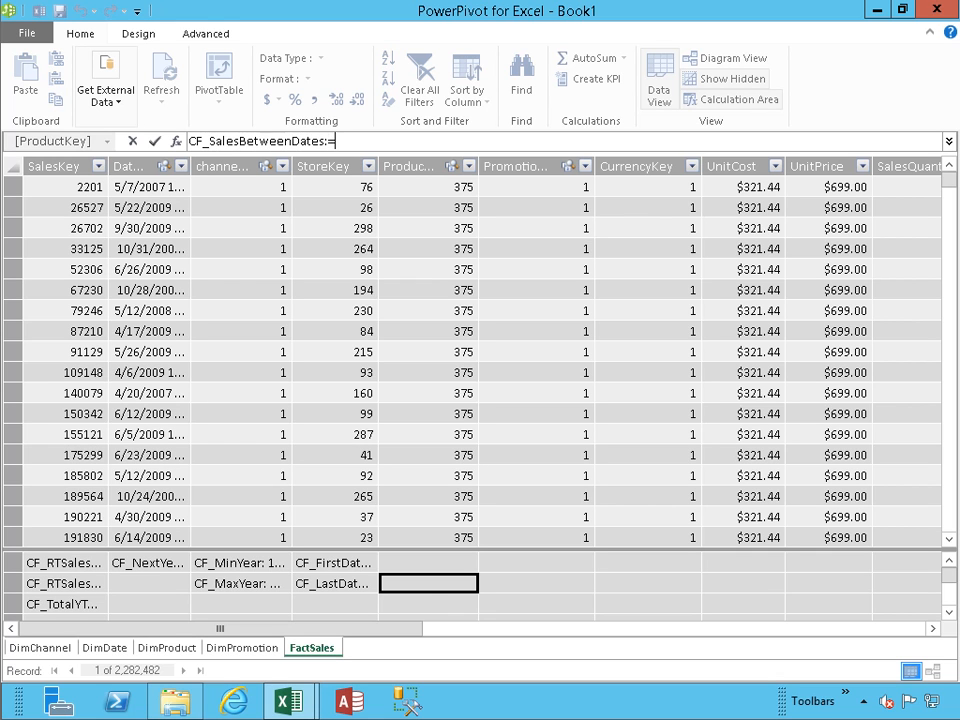
type("CALCULATE")
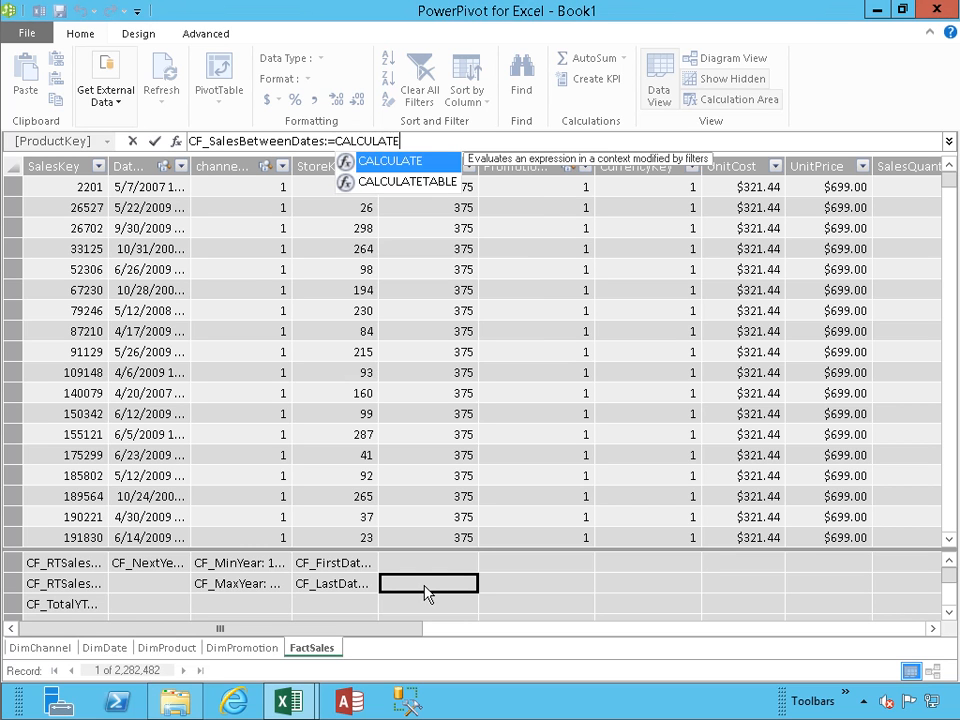
type("(")
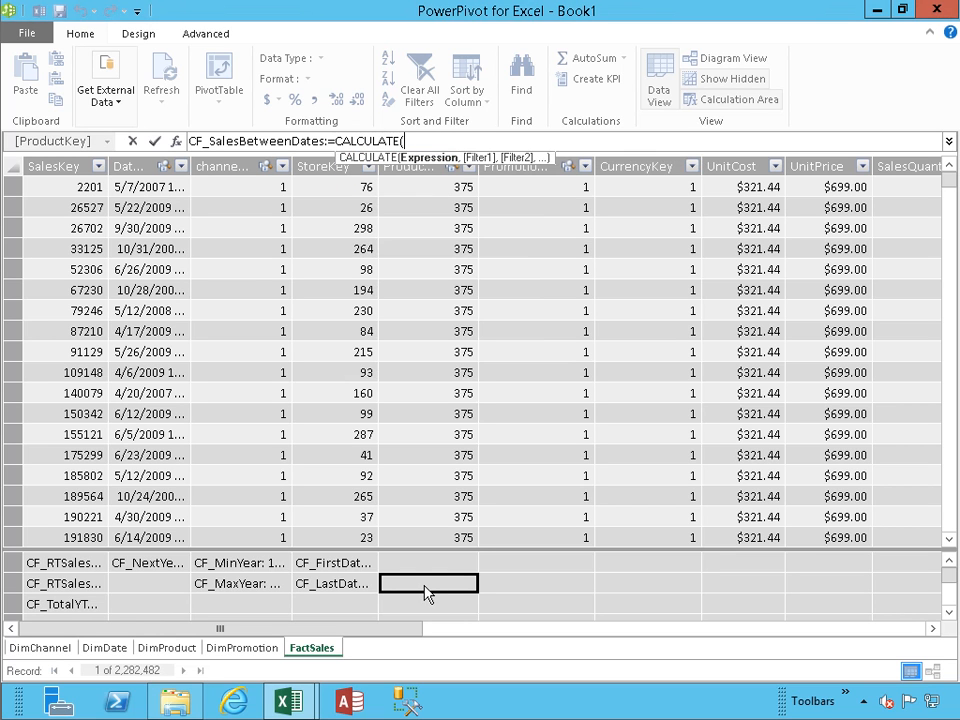
type("SUM(")
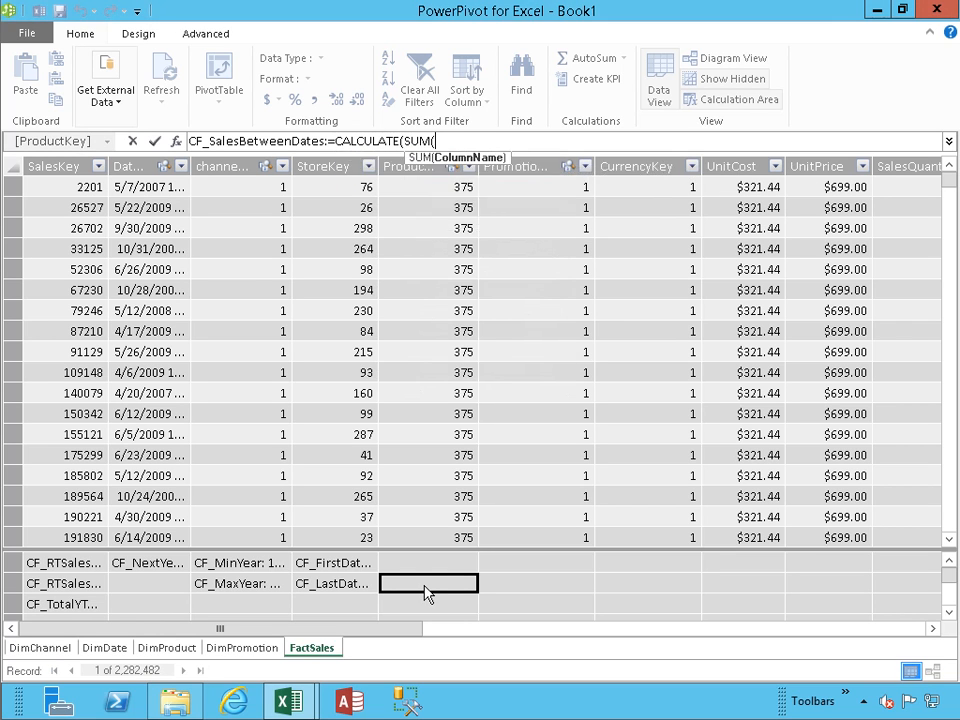
type("fact")
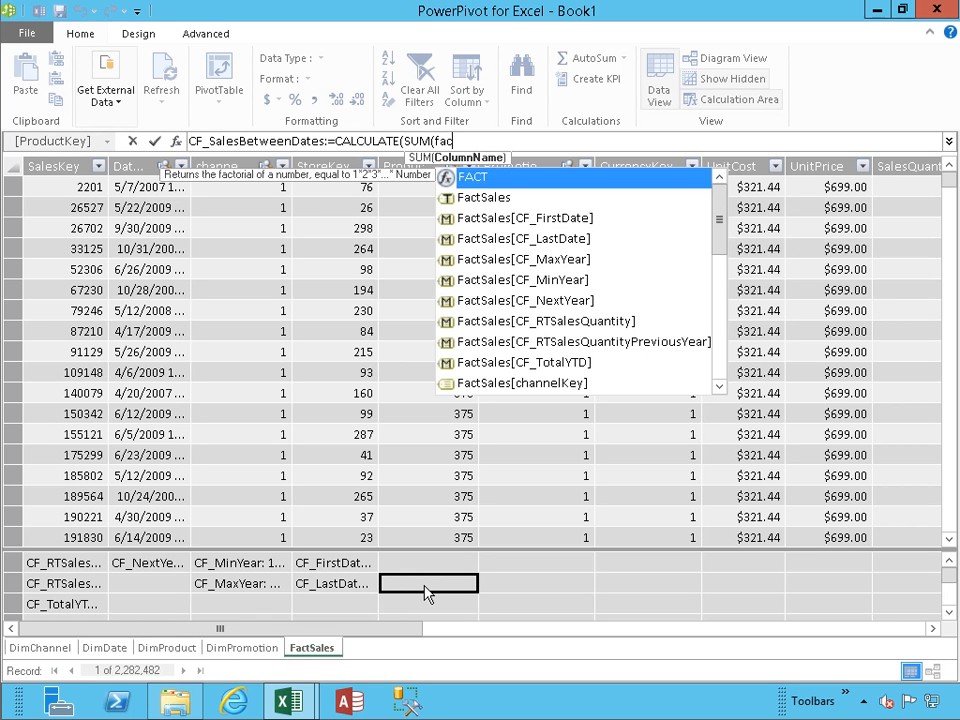
key("Down")
key("Down")
key("Down")
key("Down")
key("Down")
key("Down")
key("Down")
key("Down")
key("Down")
key("Down")
key("Down")
key("Down")
key("Down")
key("Down")
key("Down")
key("Down")
key("Down")
key("Down")
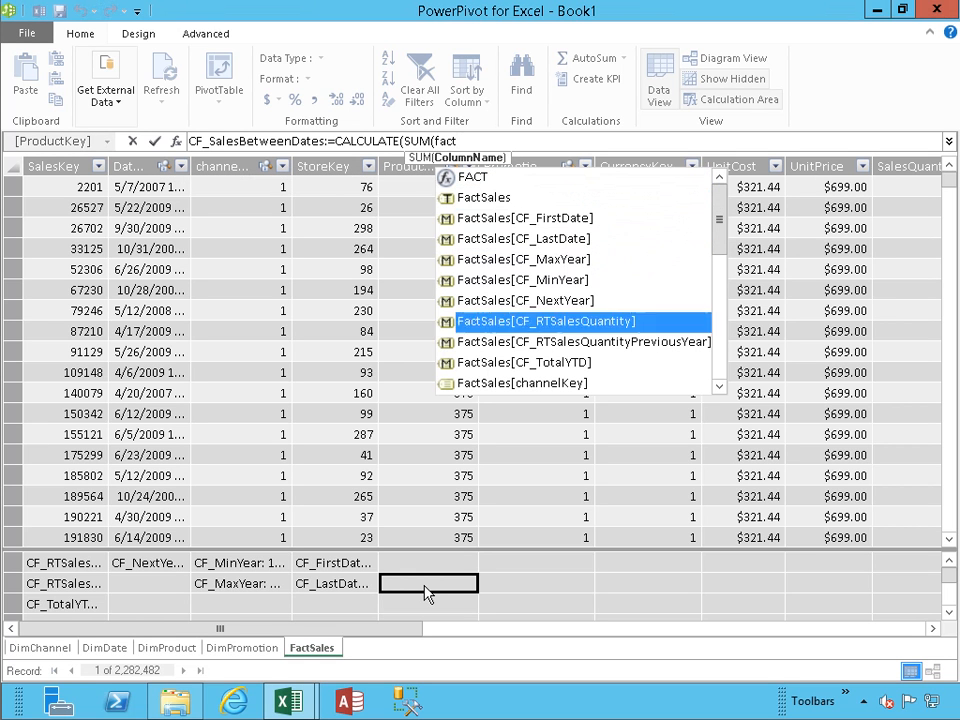
key("Down")
key("Down")
key("Down")
key("Down")
key("Down")
key("Down")
key("Down")
key("Down")
key("Down")
key("Up")
key("Up")
key("Up")
key("Up")
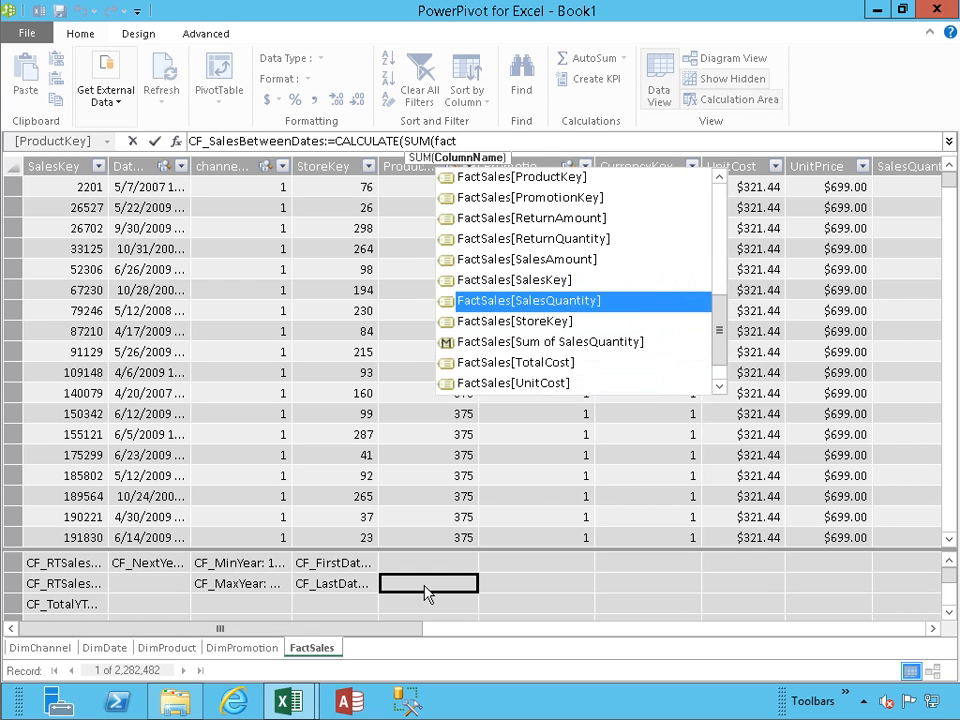
key("Tab")
Step: Filter it with DATESINPERIOD(DimDate[Datekey],date(2007,01,01),1,year) and commit the measure
type("),dates")
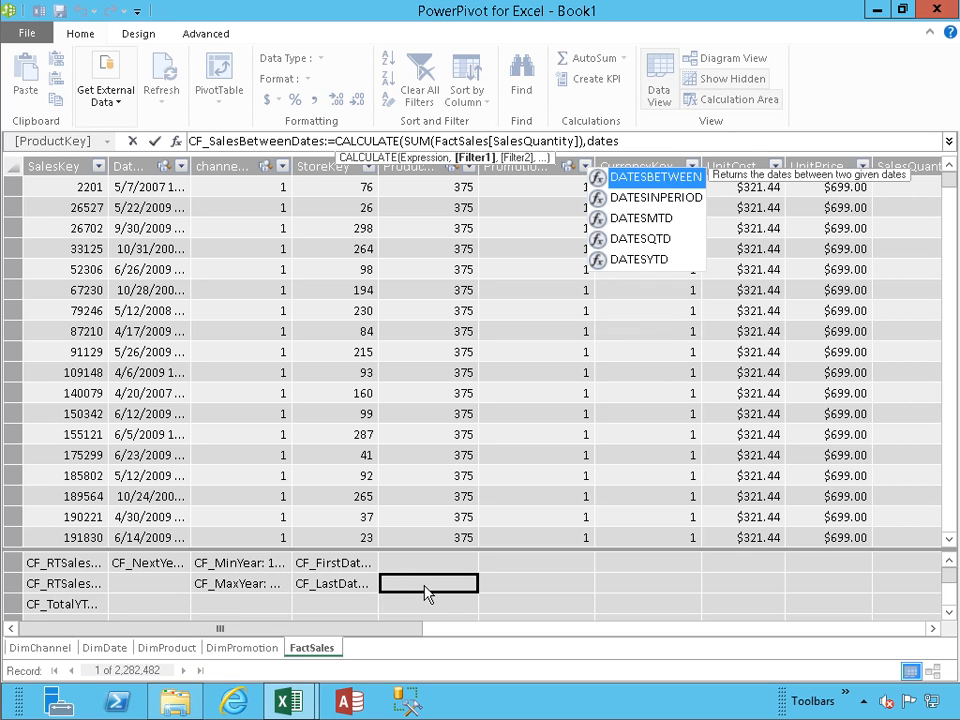
key("Down")
key("Tab")
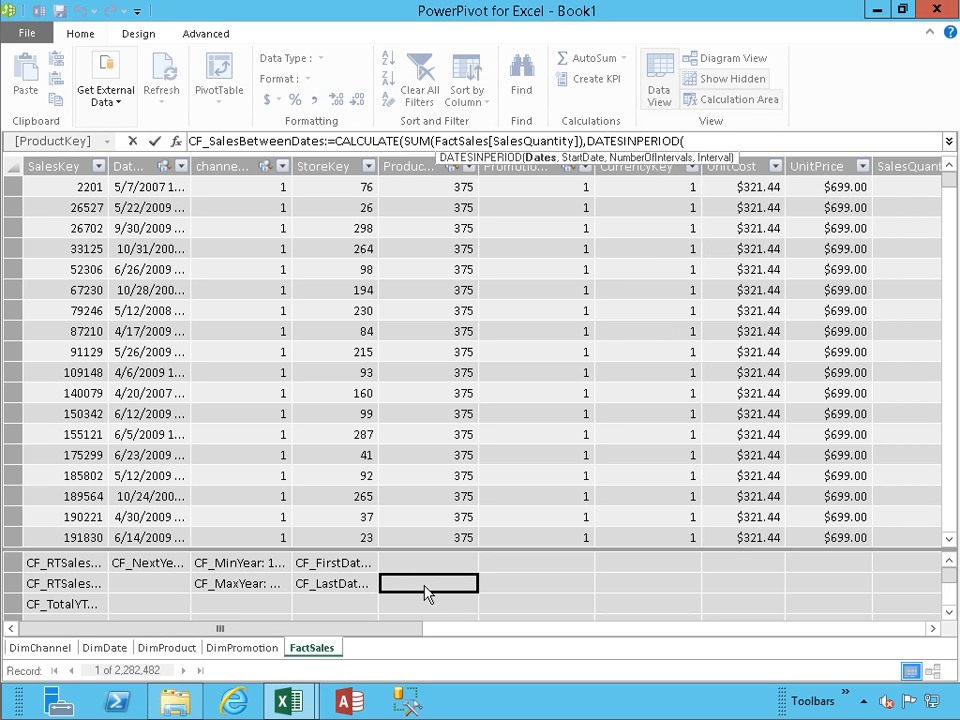
type("dimdate")
key("Down")
key("Down")
key("Down")
key("Down")
key("Down")
key("Down")
key("Down")
key("Down")
key("Down")
key("Down")
key("Down")
key("Down")
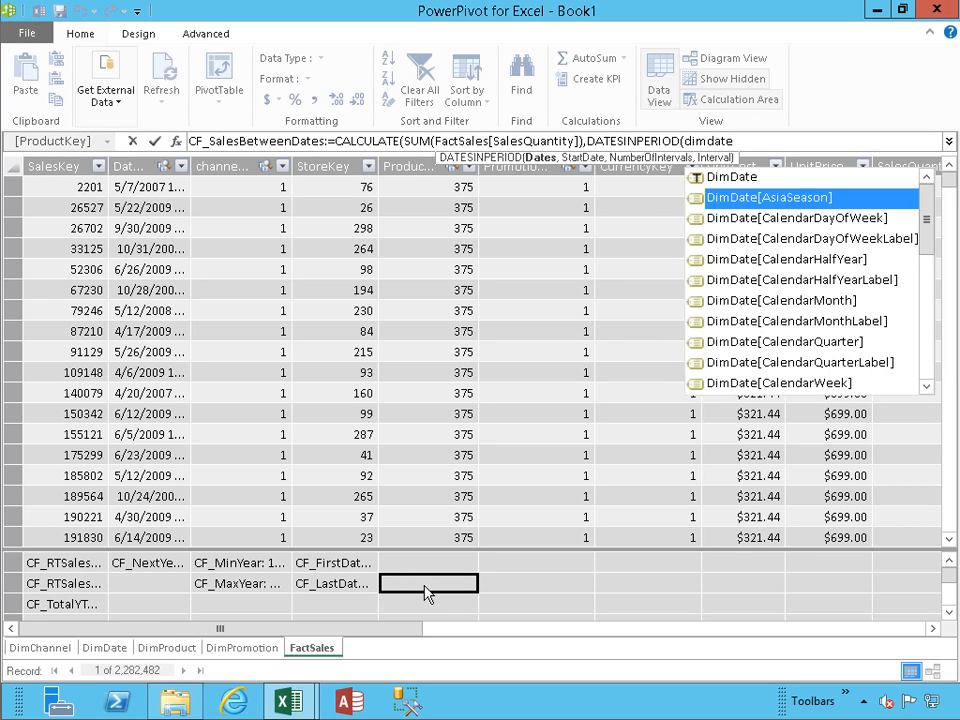
key("Down")
key("Down")
key("Down")
key("Down")
key("Down")
key("Down")
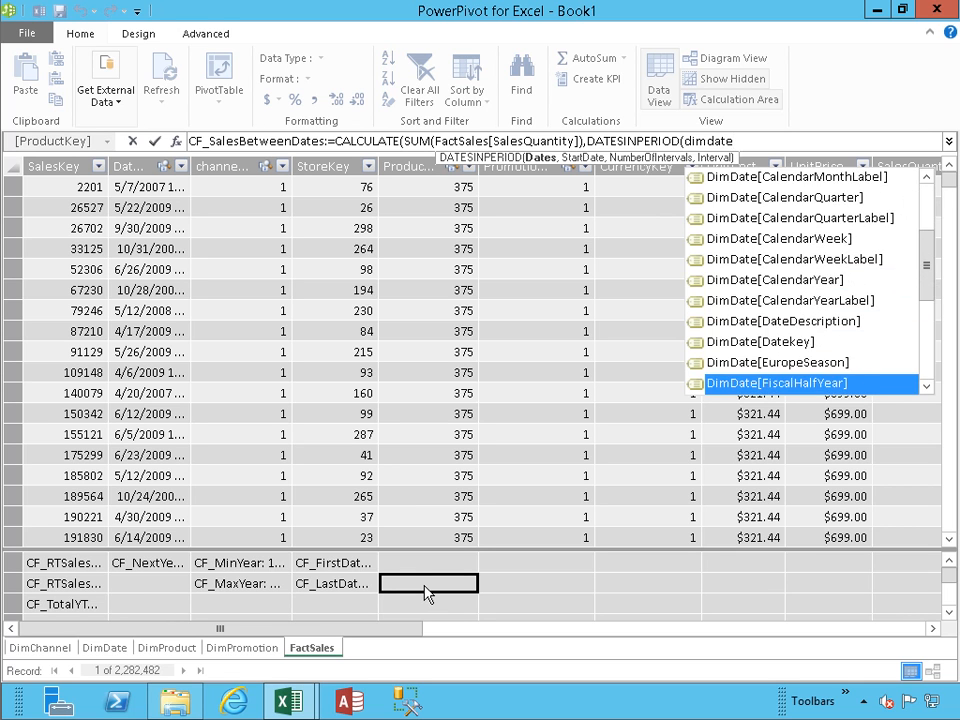
key("Up")
key("Up")
key("Up")
key("Tab")
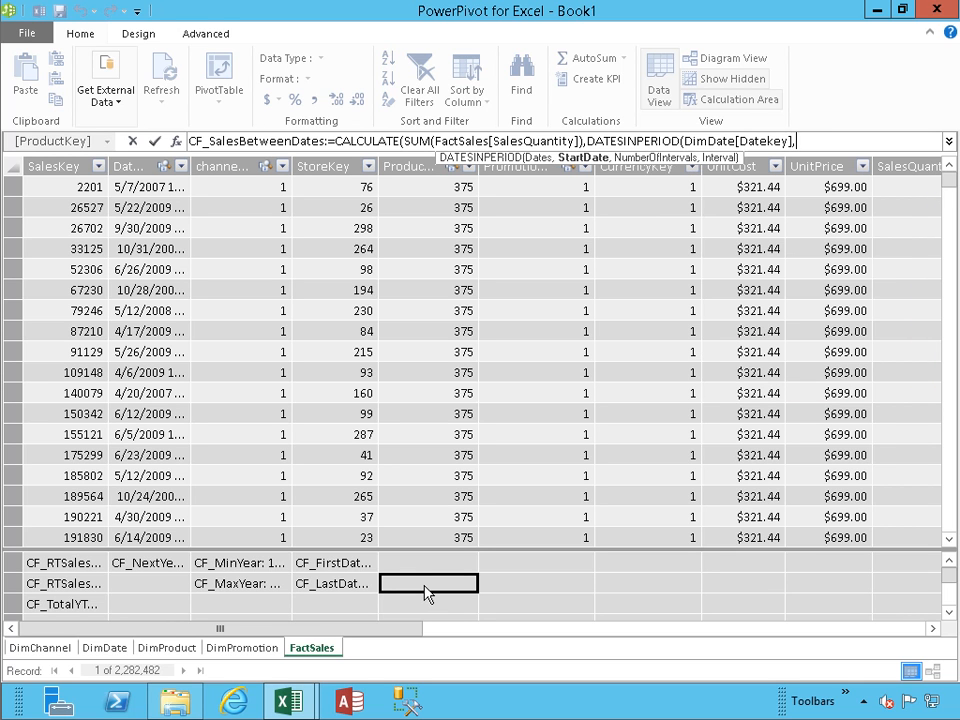
type(",date")
type("(")
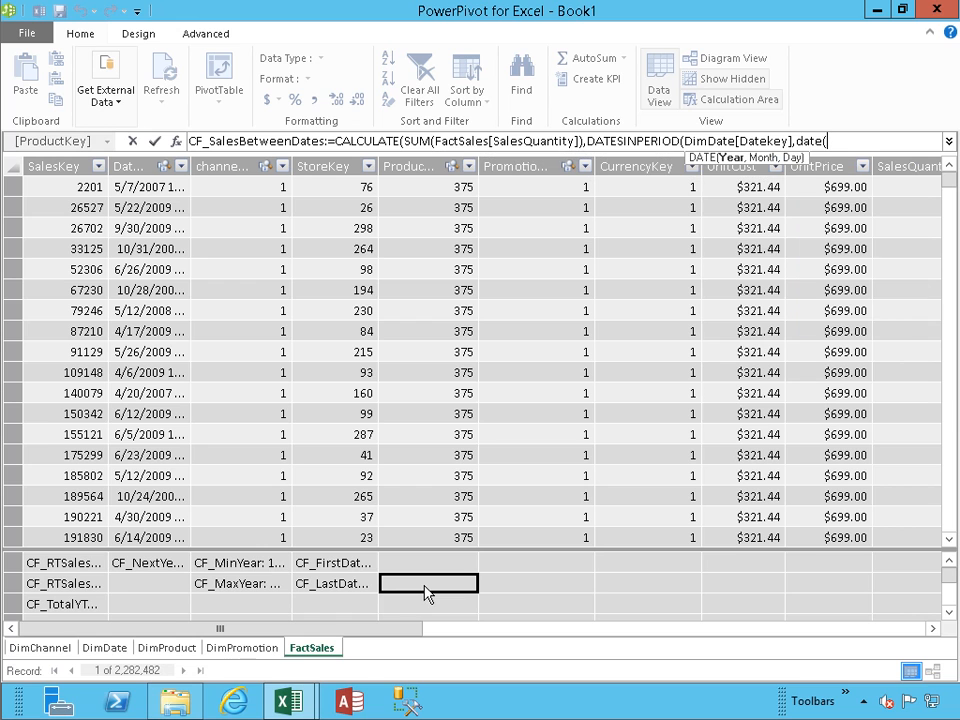
type("2007,01,01")
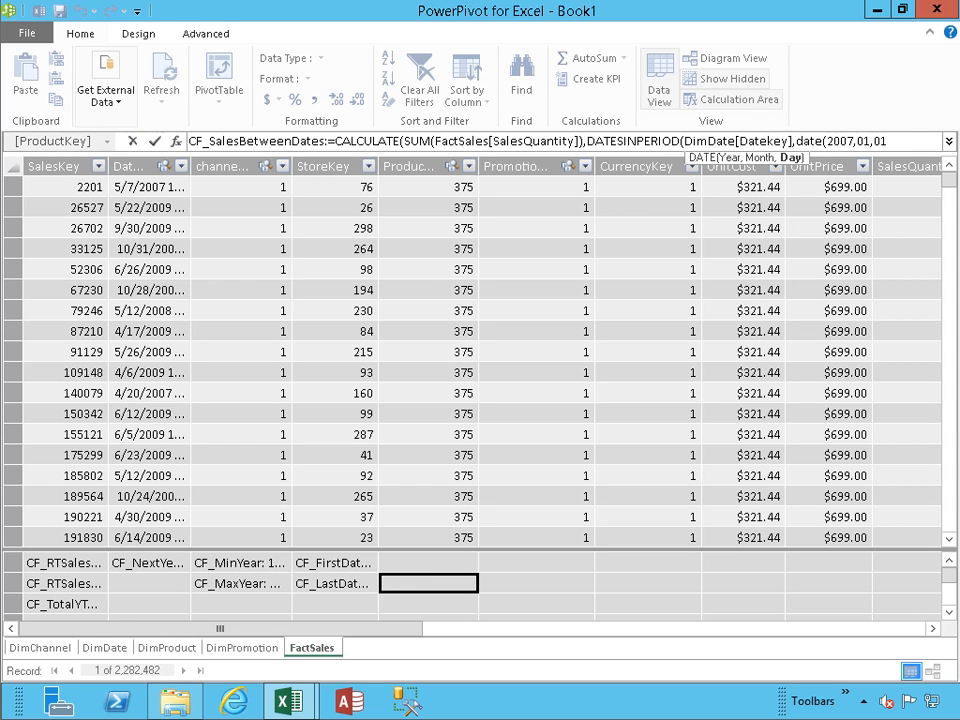
type("),1")
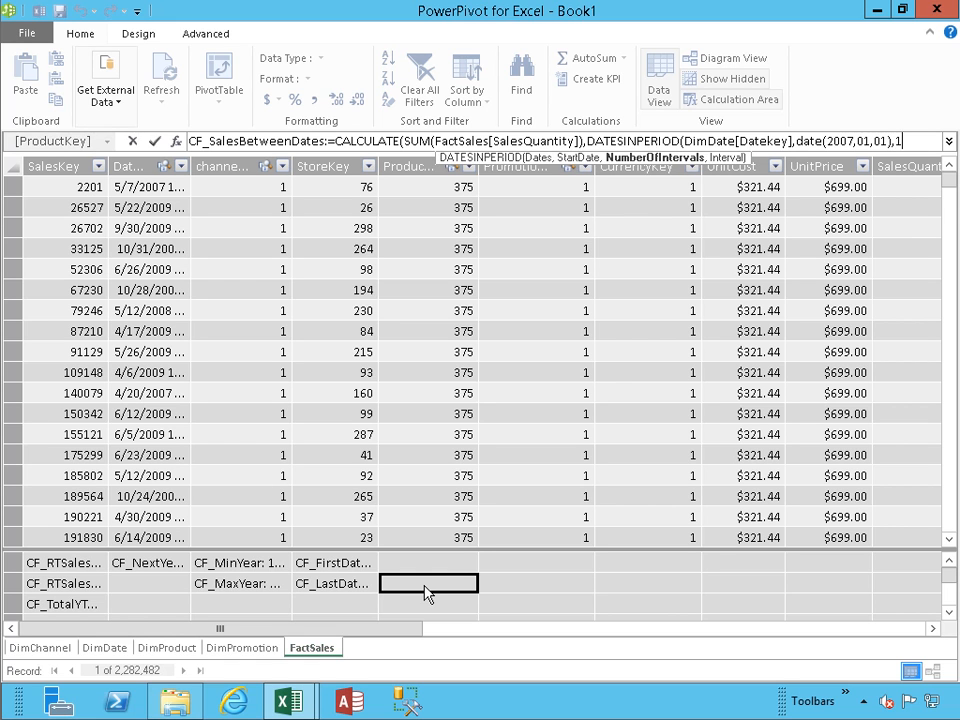
type(",year")
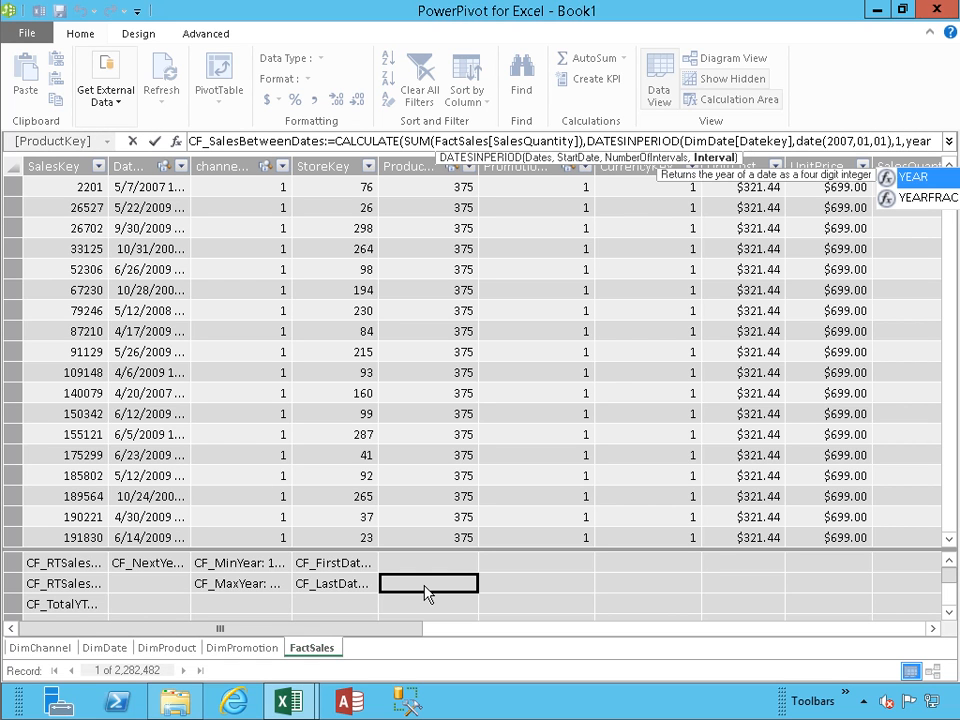
type("))")
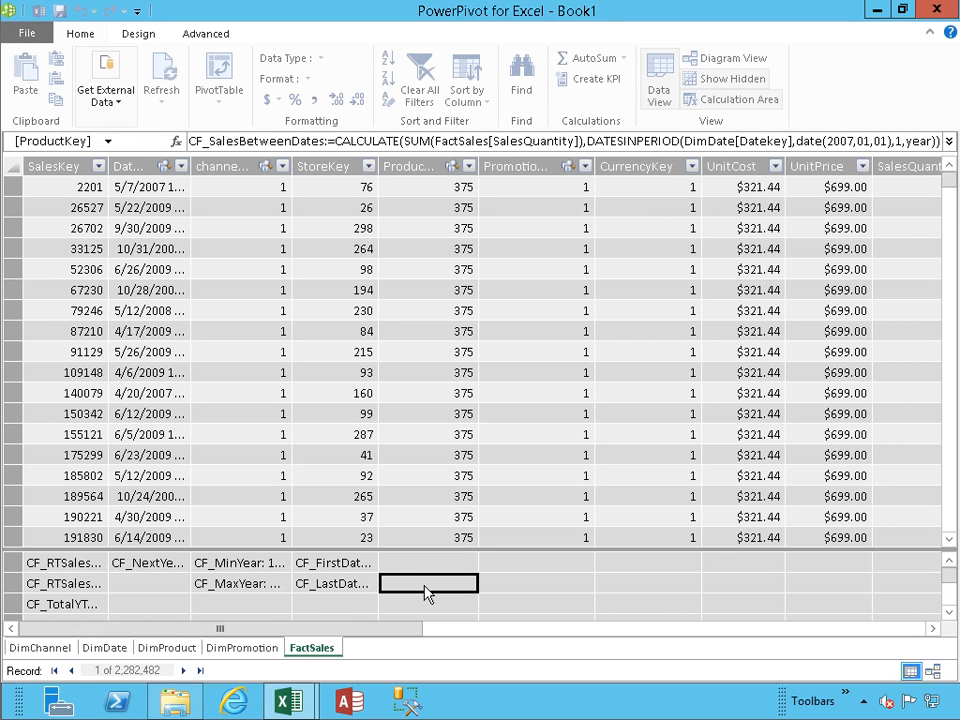
key("Return")
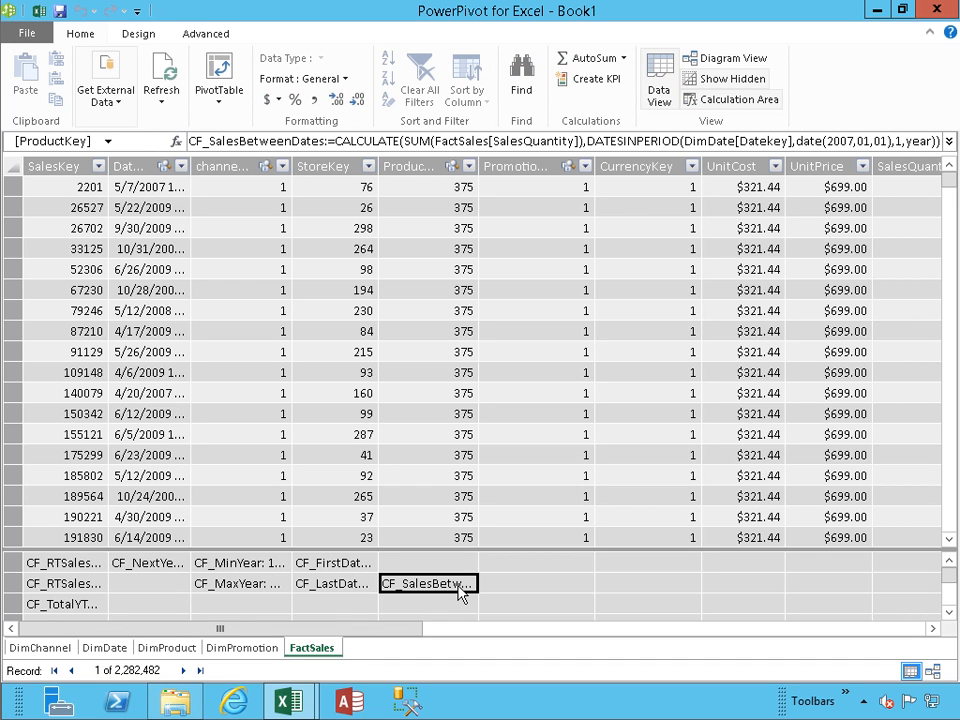
mouse_move(460, 594)
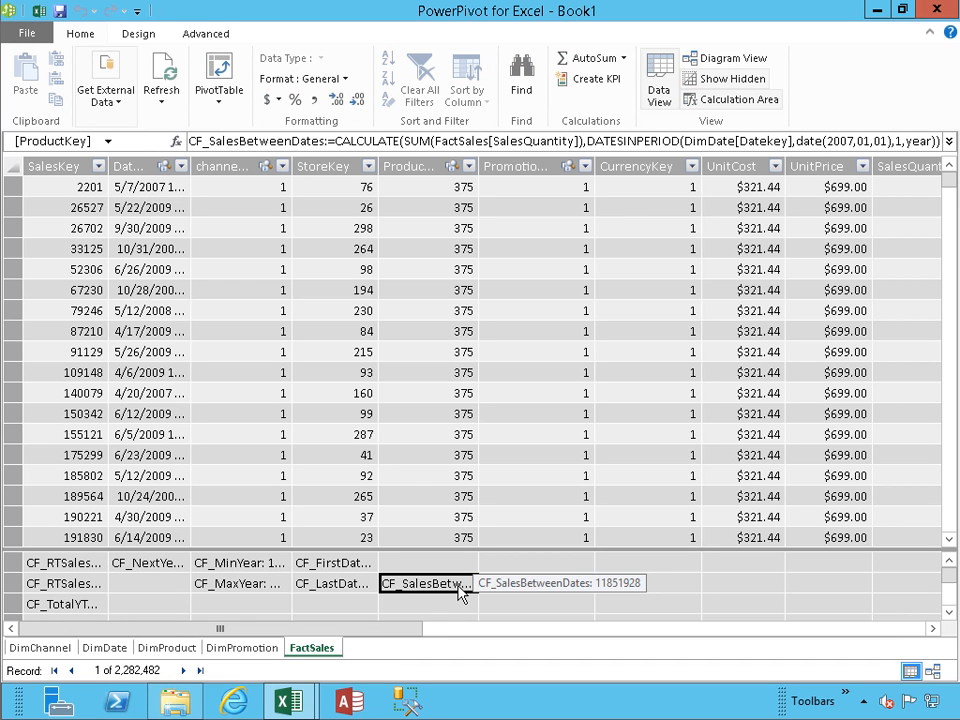
Step: Back in the workbook, add CF_SalesBetweenDates to the PivotTable values
left_click(41, 12)
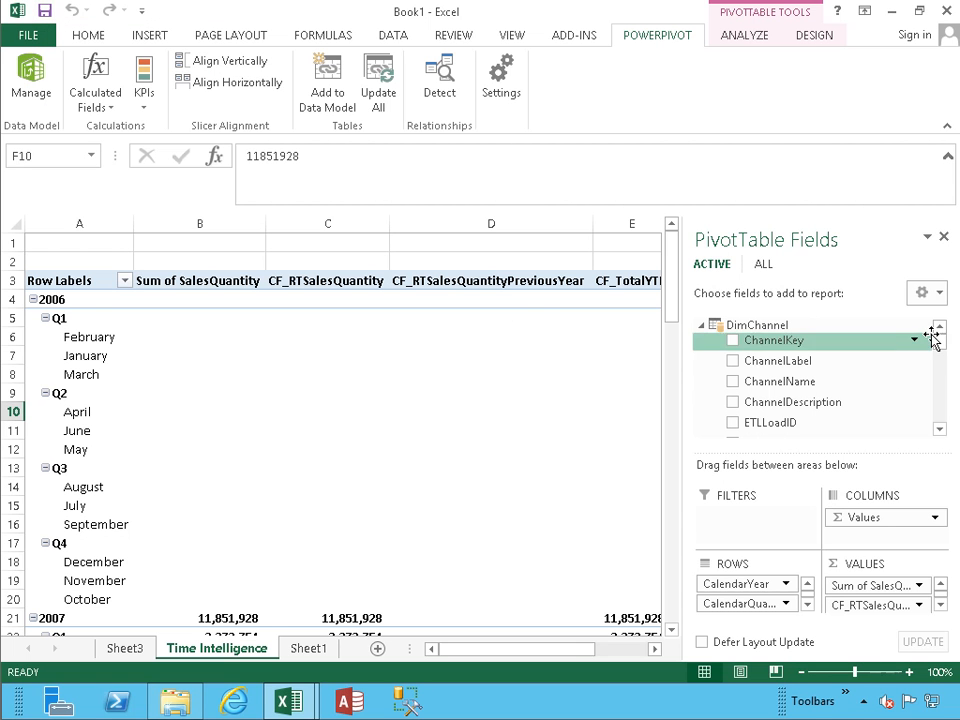
left_click_drag(937, 344, 936, 426)
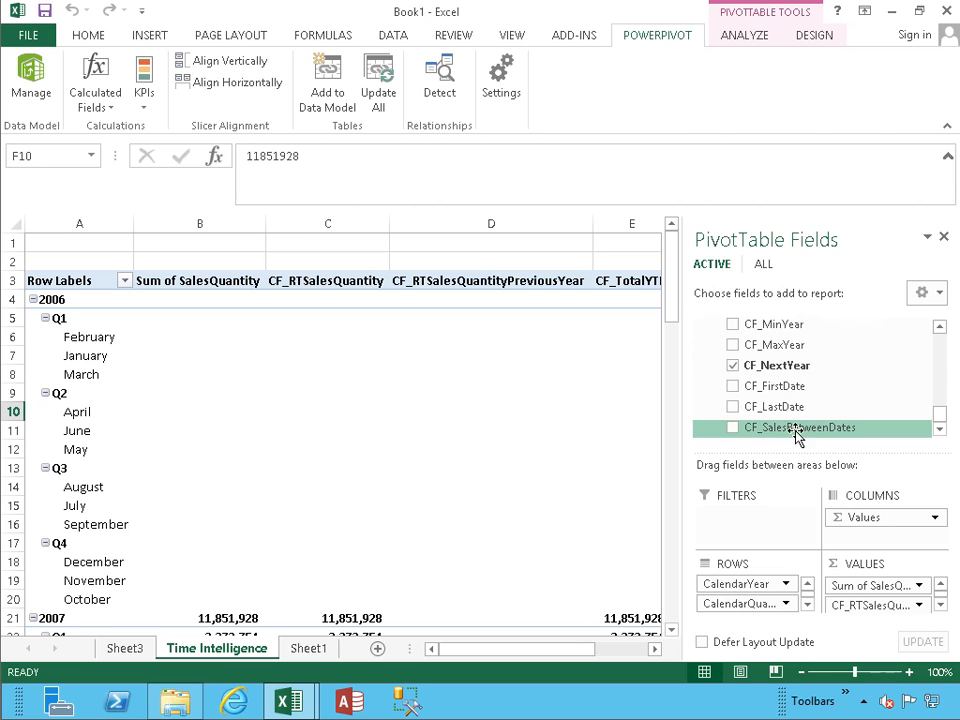
left_click(734, 430)
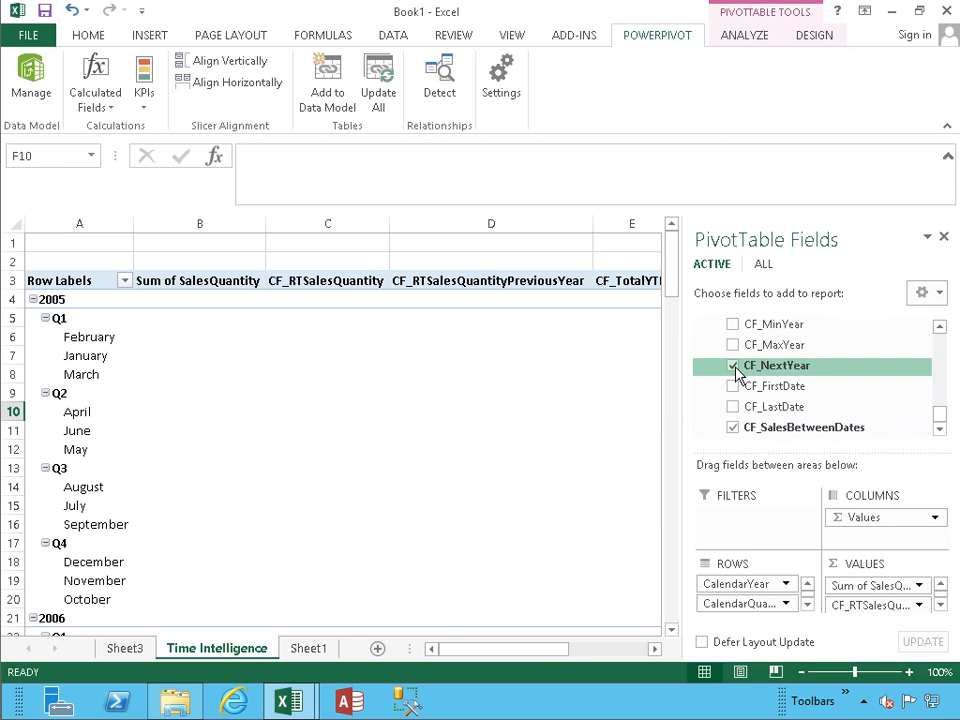
Step: Remove CF_NextYear, CF_TotalYTD, CF_RTSalesQuantity and CF_RTSalesQuantityPreviousYear from the pivot and review it
left_click(734, 366)
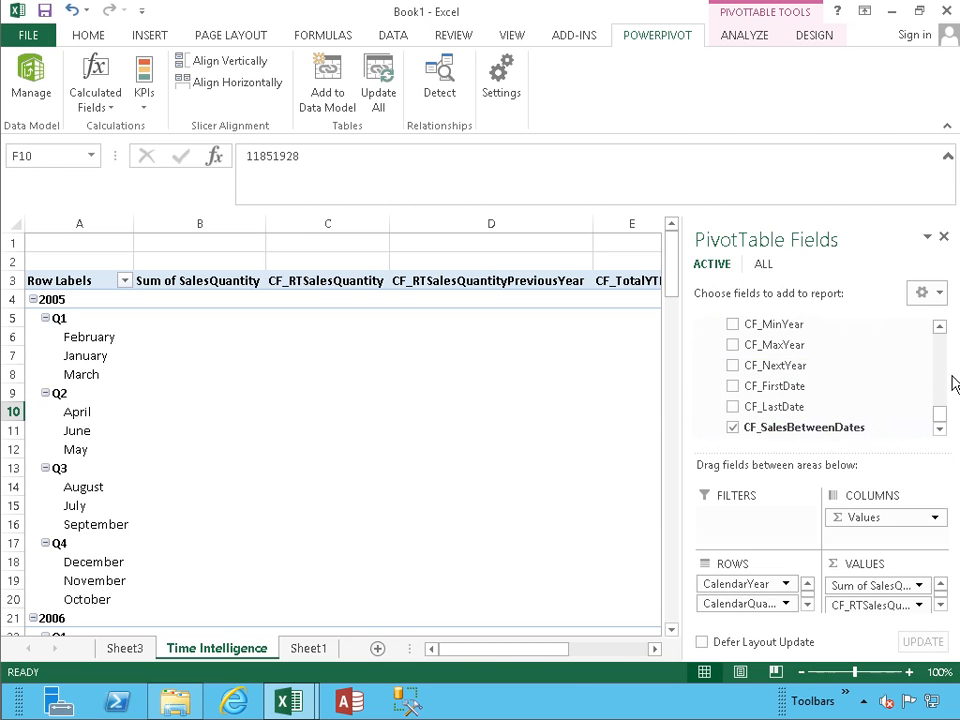
left_click(947, 352)
left_click(733, 409)
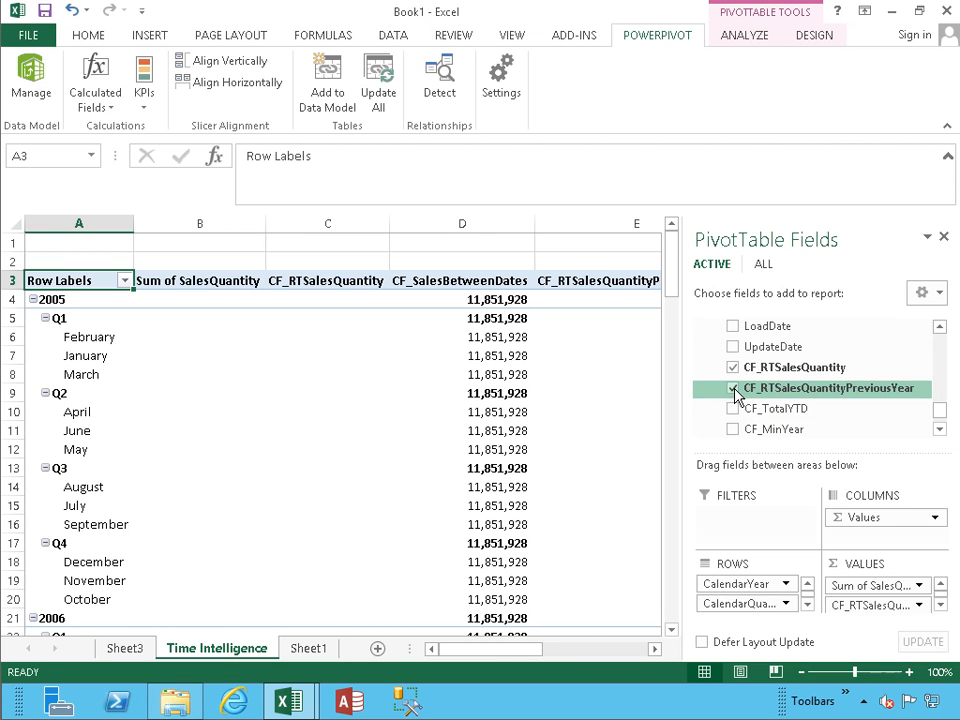
left_click(734, 368)
left_click(734, 368)
left_click(734, 368)
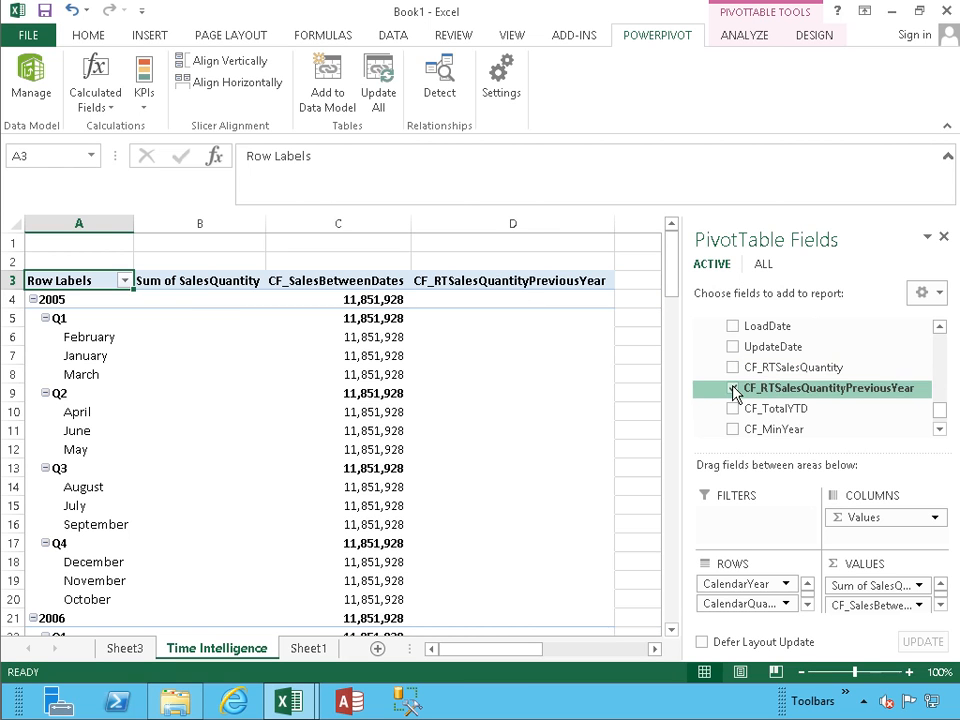
left_click(733, 388)
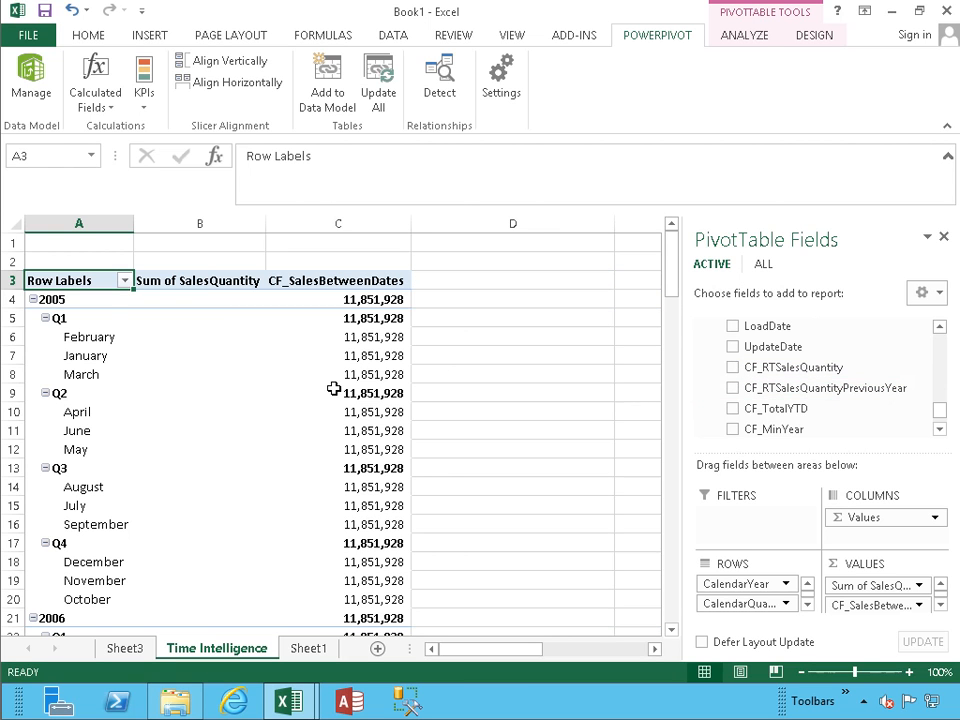
scroll(335, 388, "down", 9)
scroll(335, 388, "down", 8)
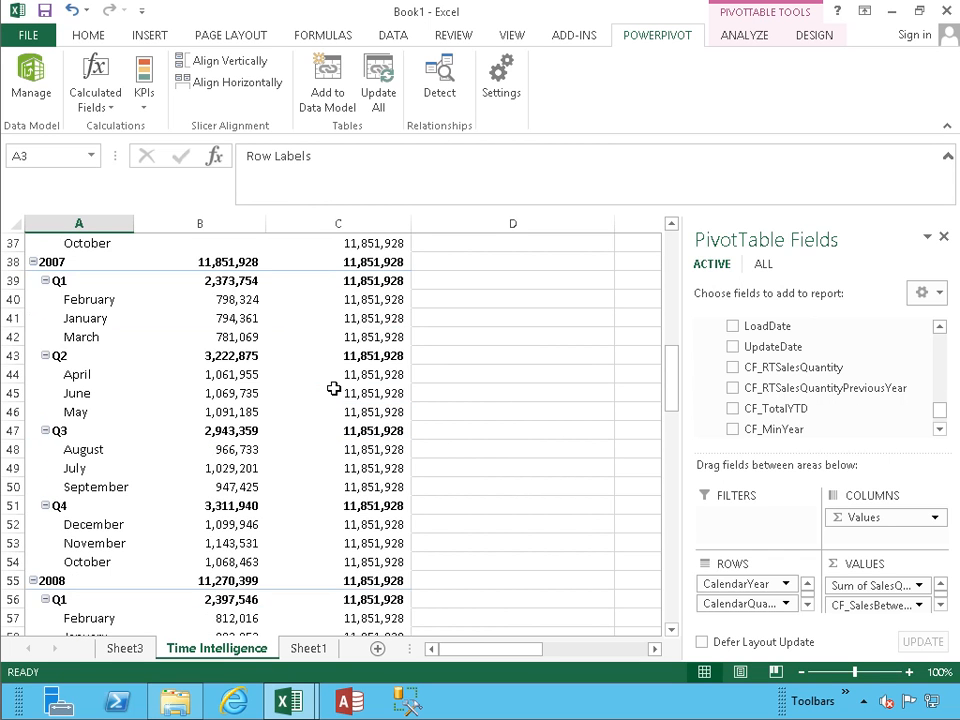
scroll(352, 390, "down", 5)
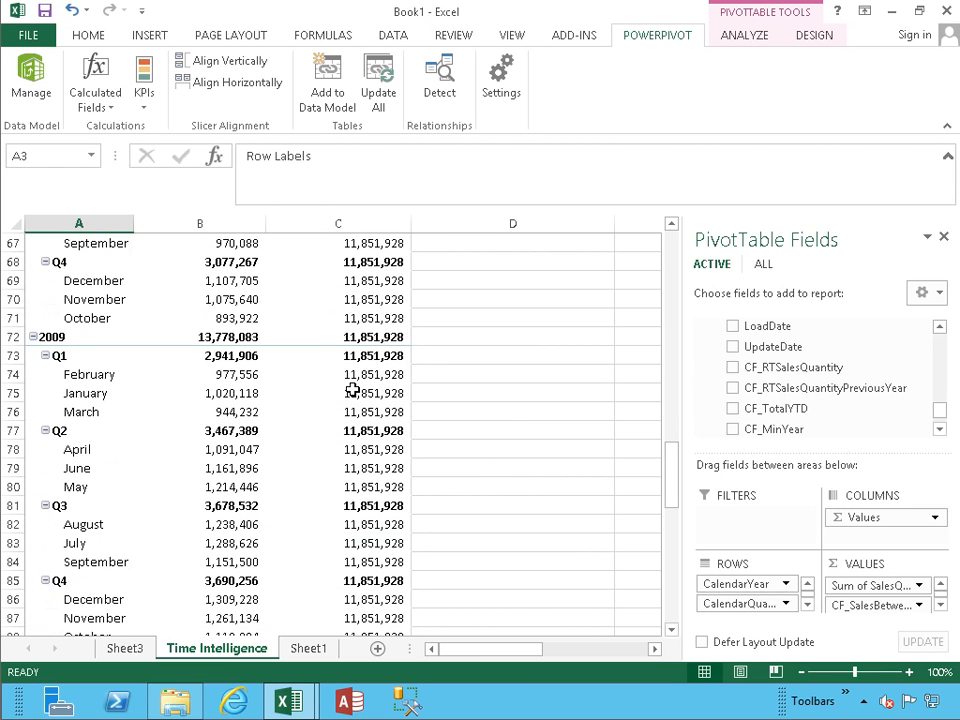
mouse_move(352, 390)
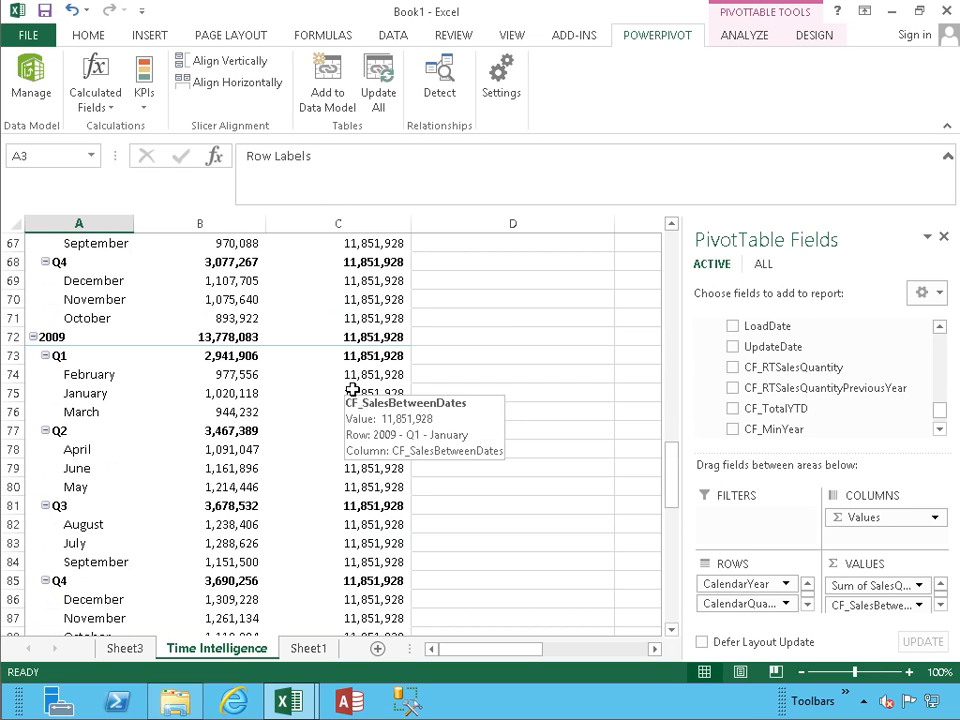
scroll(352, 390, "up", 20)
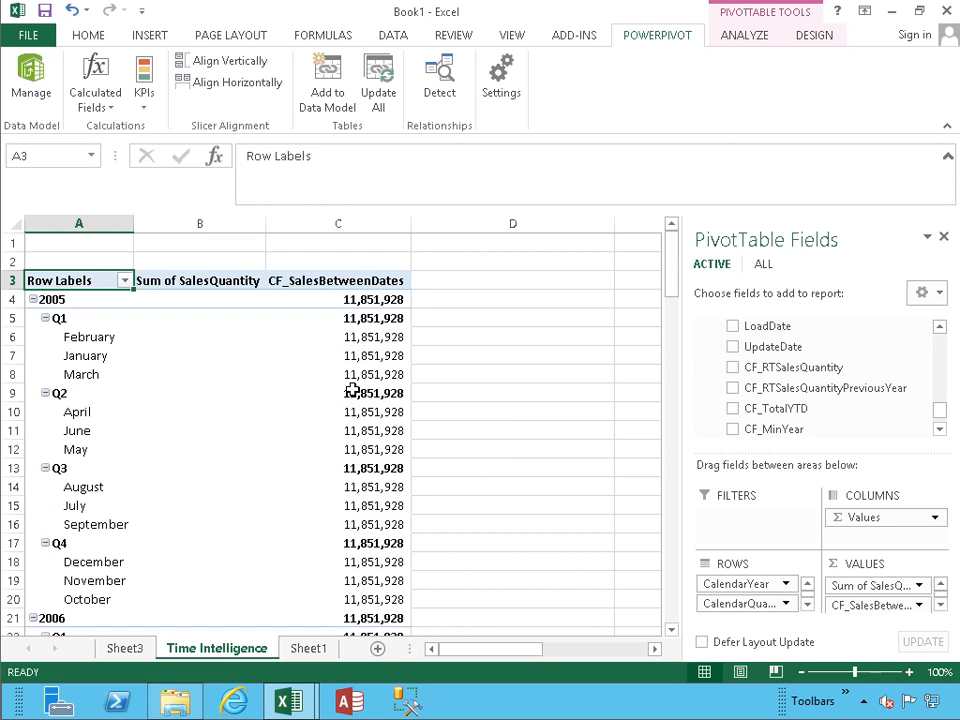
Step: Edit CF_SalesBetweenDates in Manage Calculated Fields, changing date(2007,01,01) to date(2008,01,01)
left_click(97, 106)
left_click(114, 151)
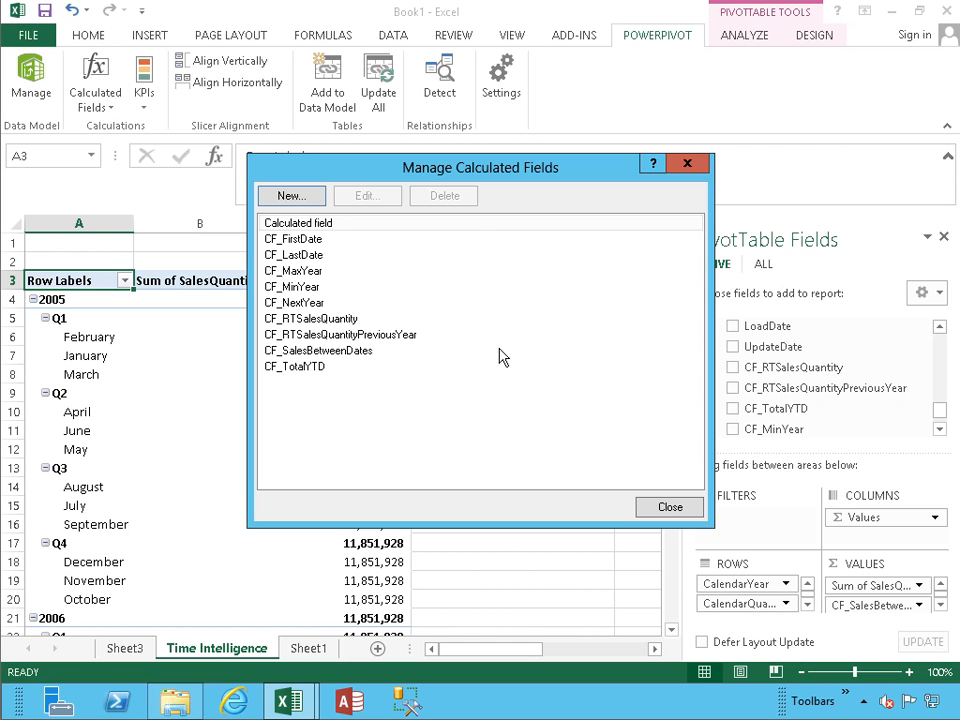
left_click(318, 352)
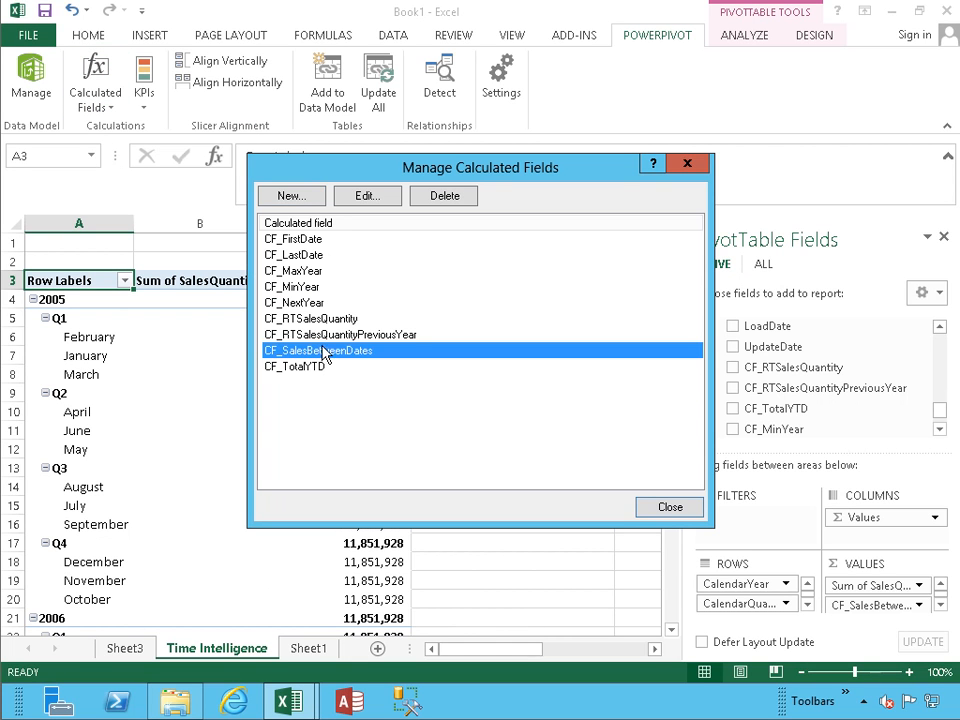
left_click(377, 200)
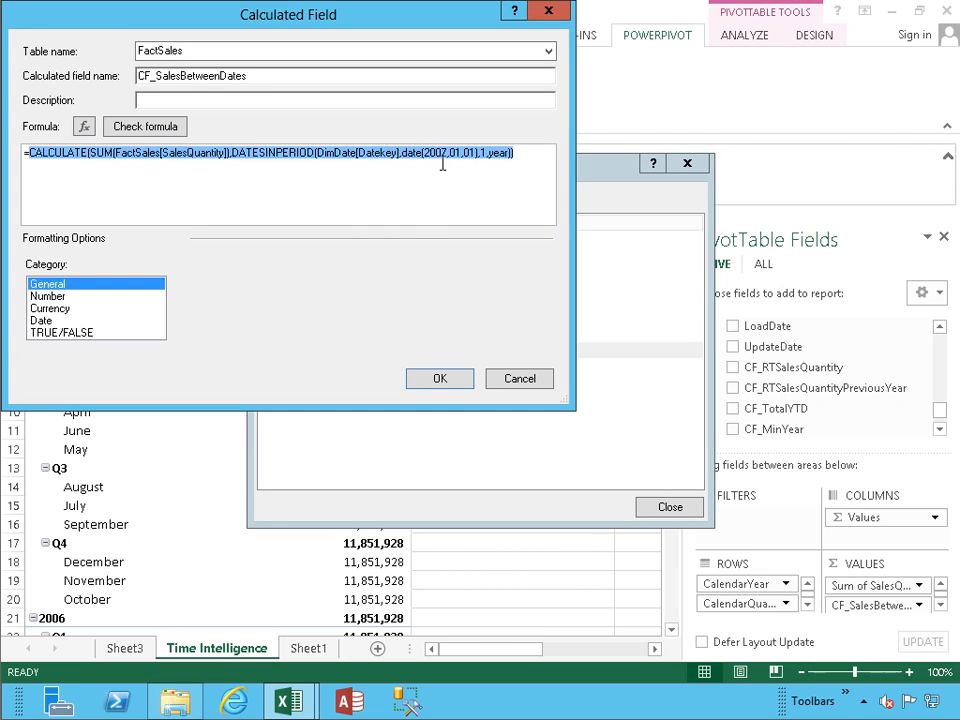
left_click(445, 168)
key("BackSpace")
type("8")
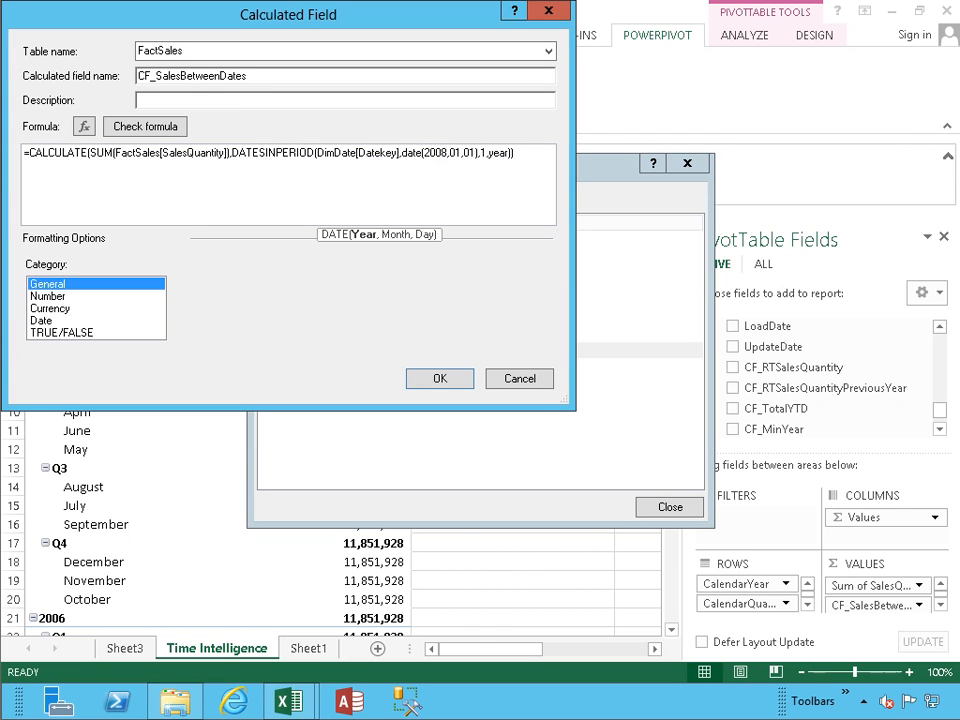
left_click(442, 379)
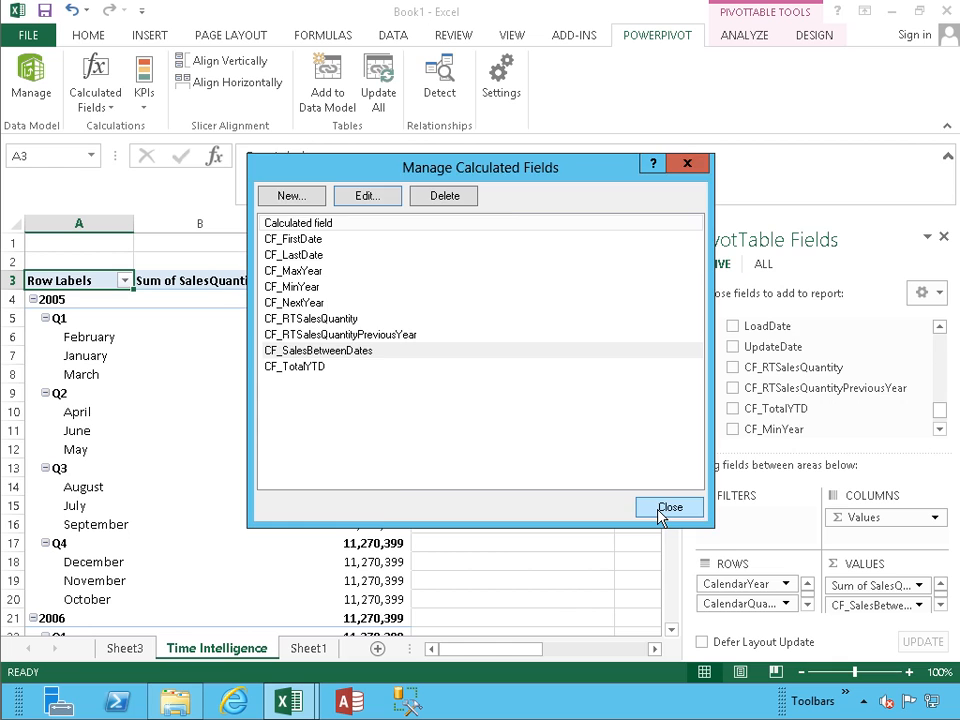
Step: Close the manager and check CF_SalesBetweenDates now reads 11,270,399 for every period
left_click(659, 513)
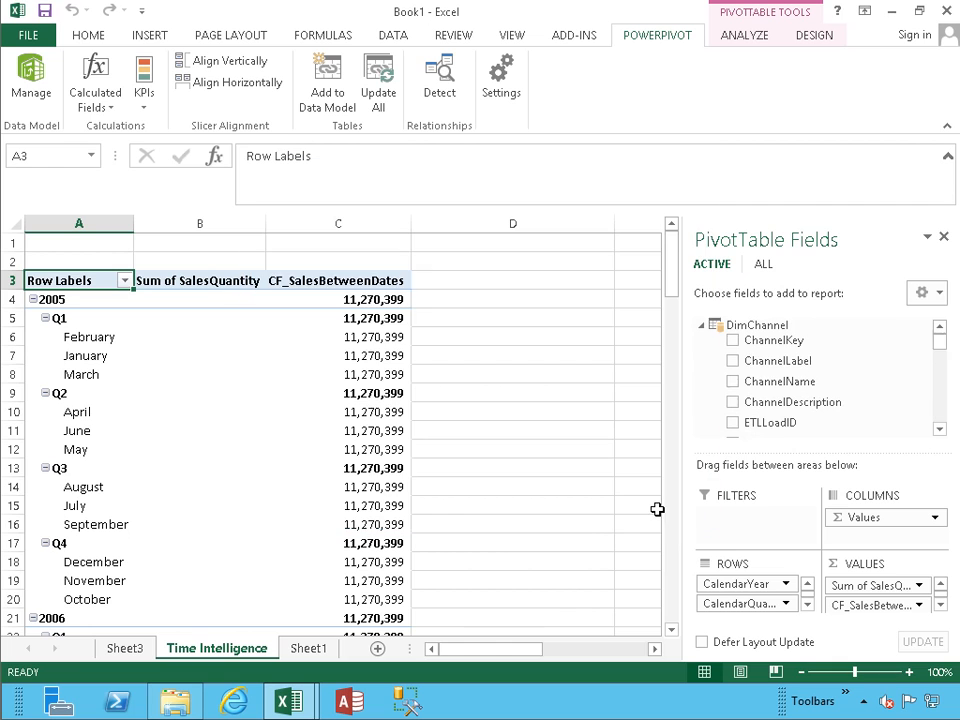
scroll(358, 392, "down", 6)
scroll(358, 392, "down", 20)
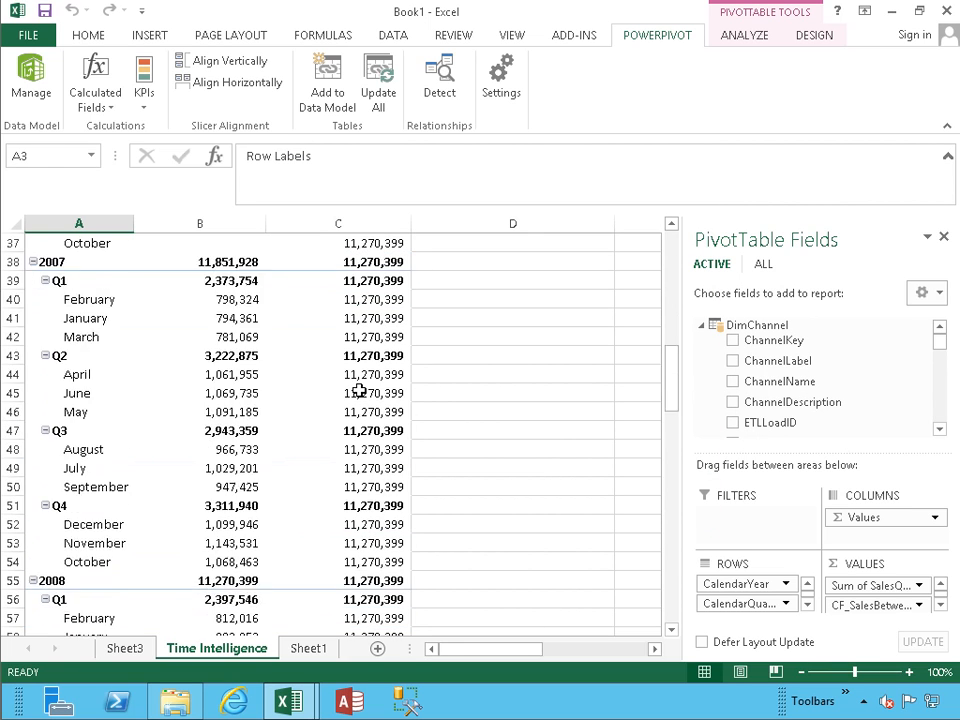
scroll(358, 392, "up", 20)
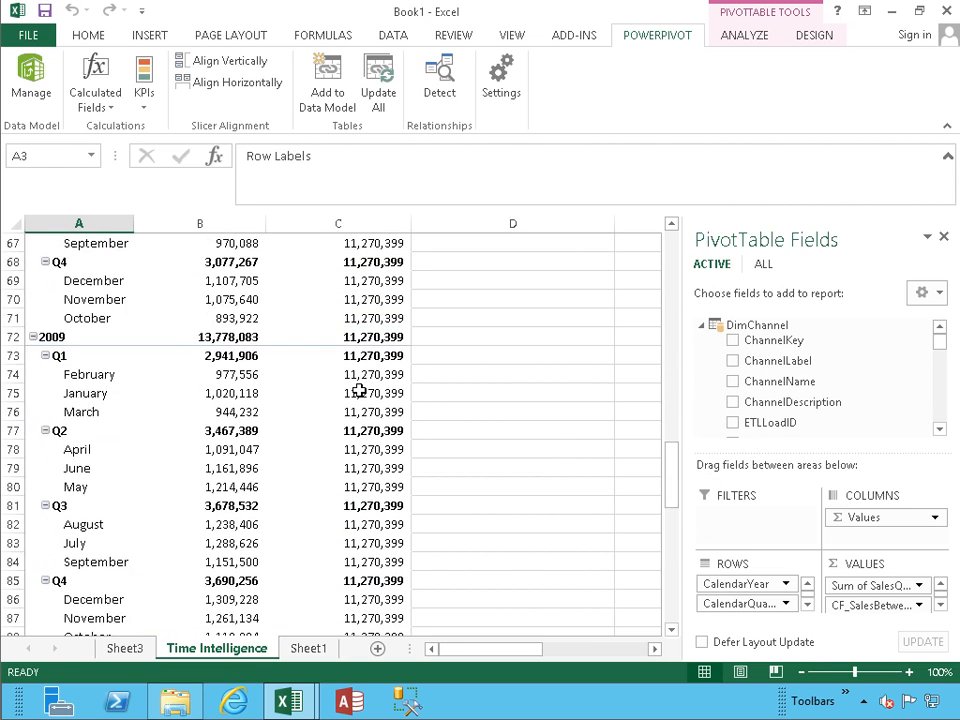
scroll(360, 392, "up", 1)
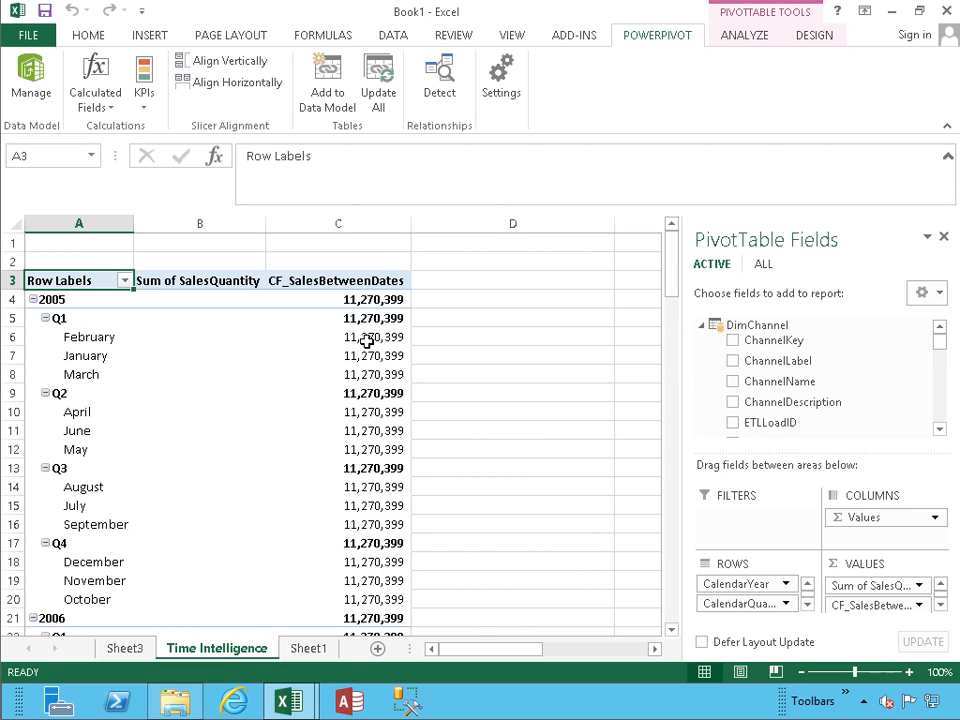
mouse_move(362, 332)
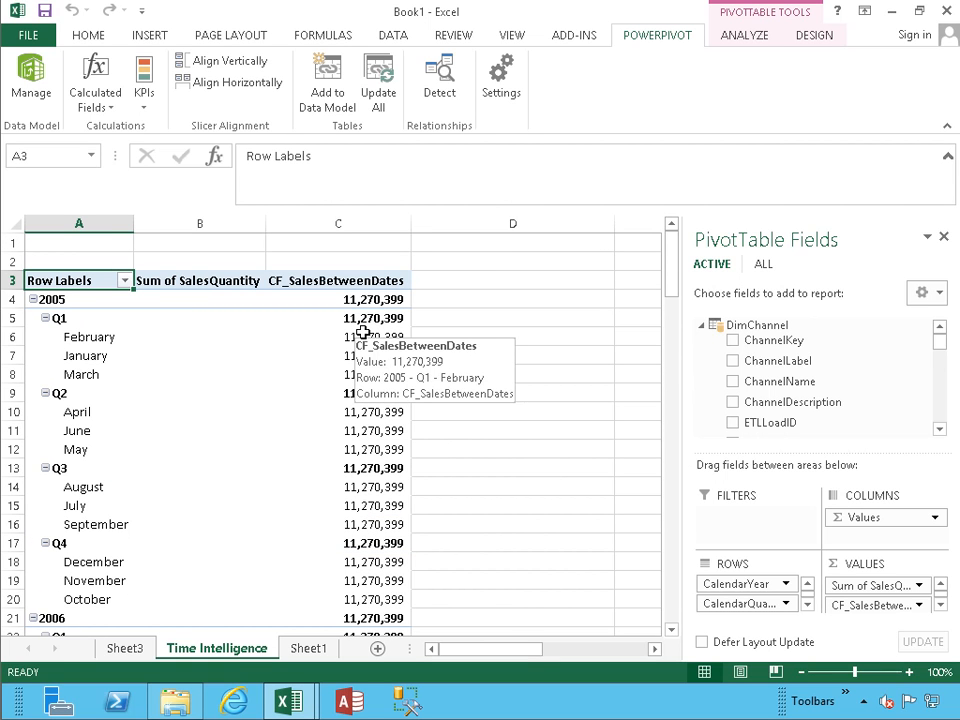
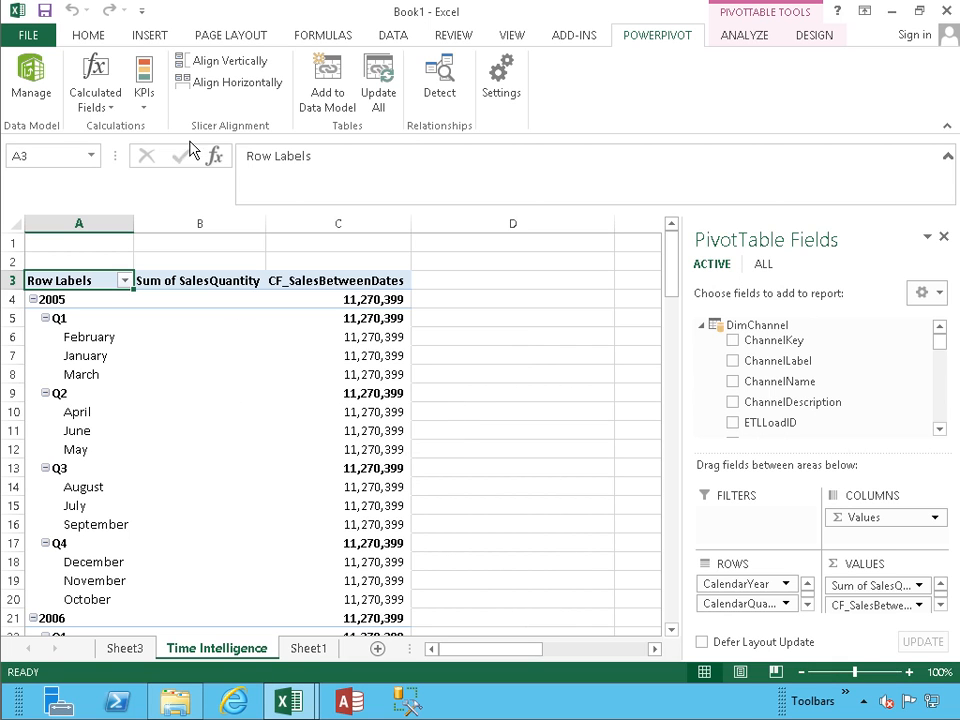
Step: Open the Calculated Fields menu on the POWERPIVOT tab
left_click(92, 105)
Step: Start a new calculated field assigned to the FactSales table
left_click(114, 128)
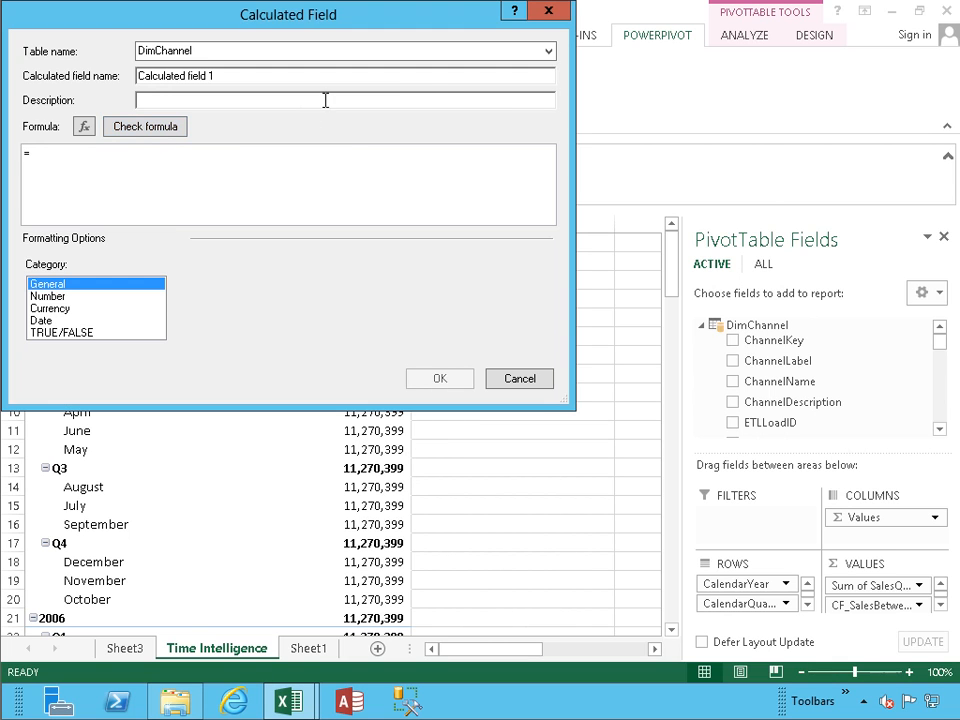
left_click(549, 53)
left_click(549, 54)
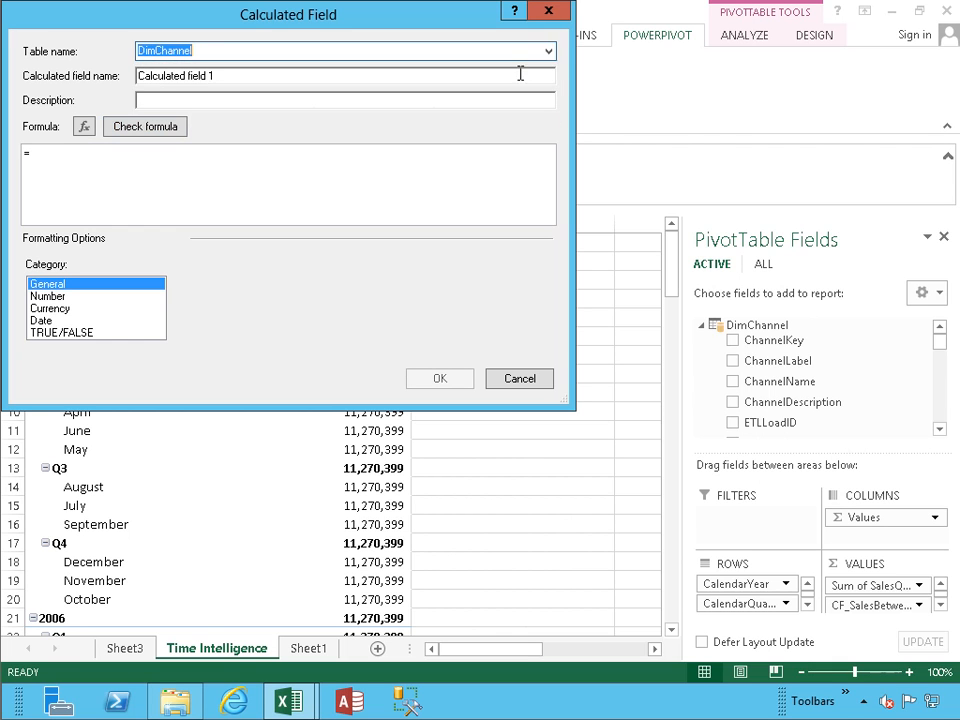
left_click(549, 53)
left_click(515, 116)
Step: Name the field CF_ClosingBalanceYearSales and copy that name into Description
left_click(257, 77)
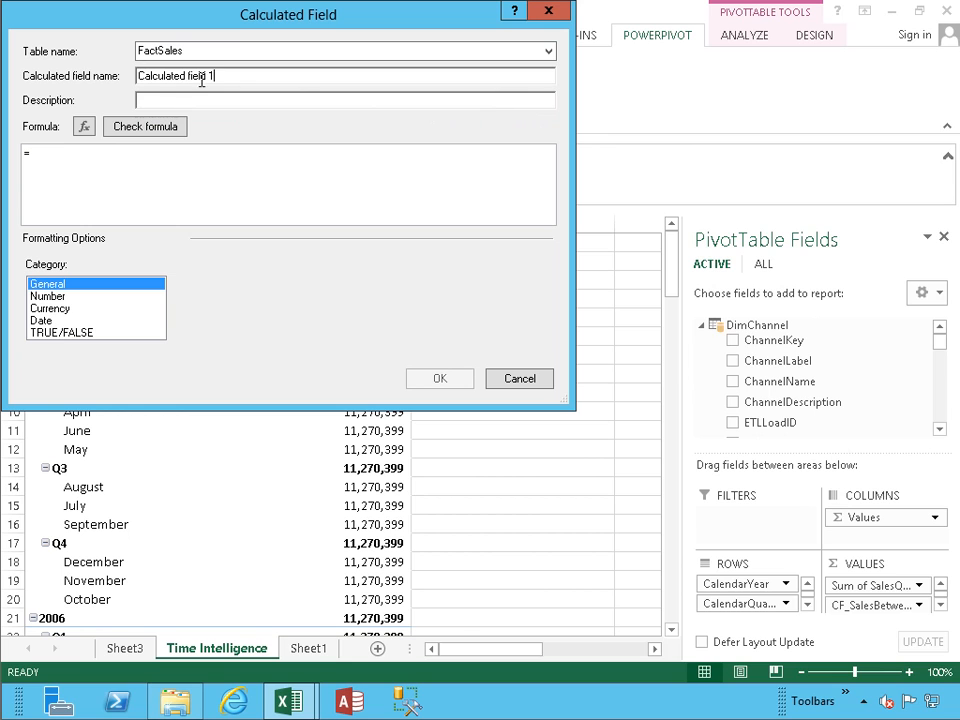
key("shift+Home")
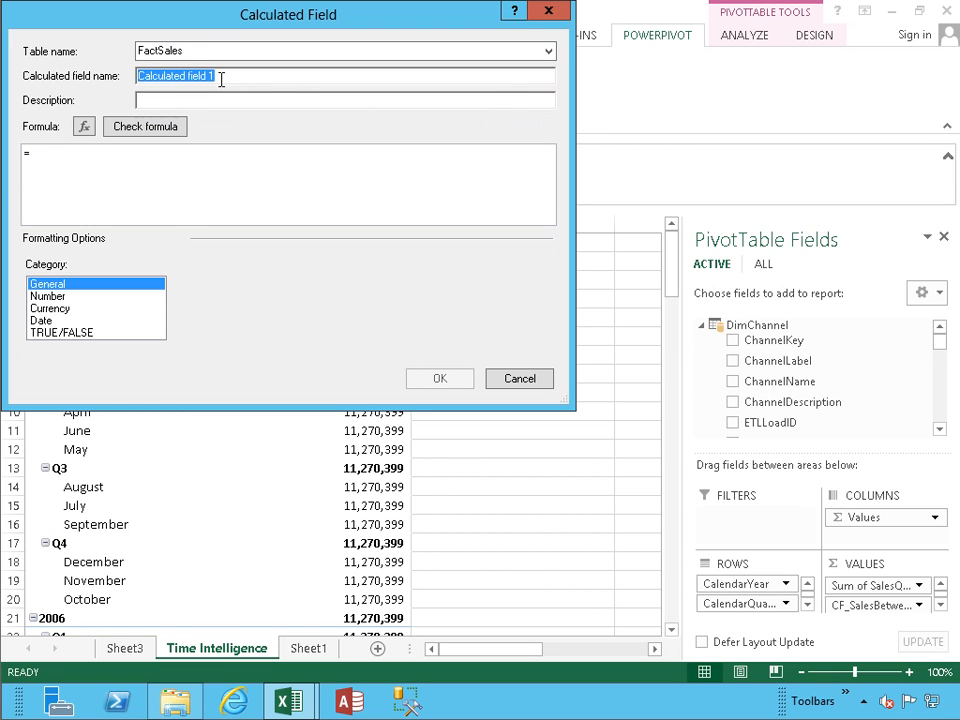
type("CF_Clo")
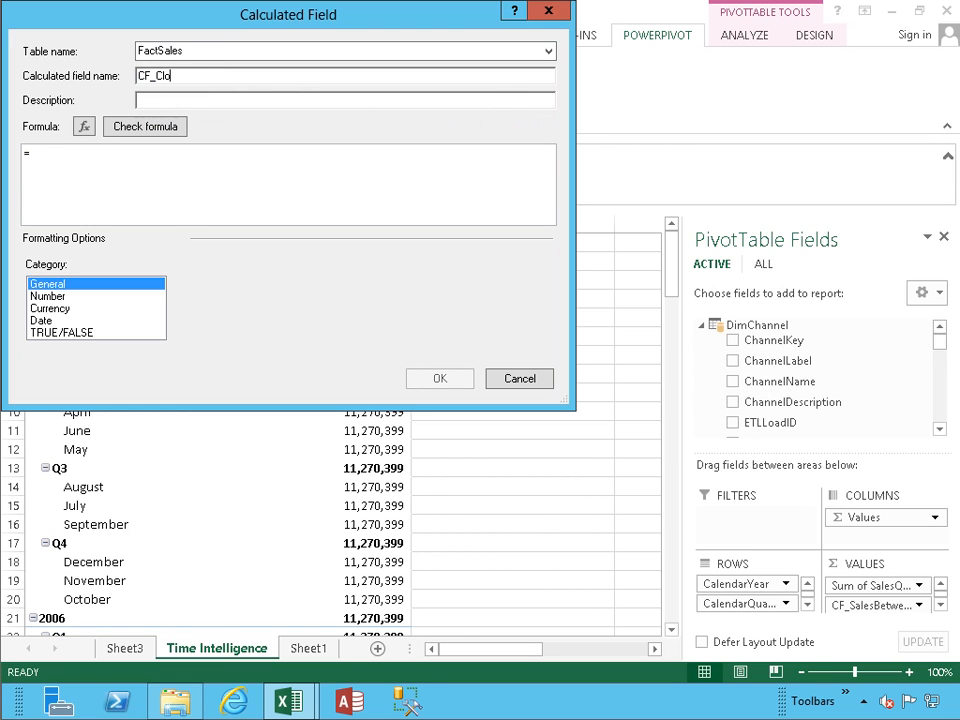
type("singBalanceYearSales")
key("shift+Home")
key("ctrl+c")
key("Tab")
key("ctrl+v")
key("Tab")
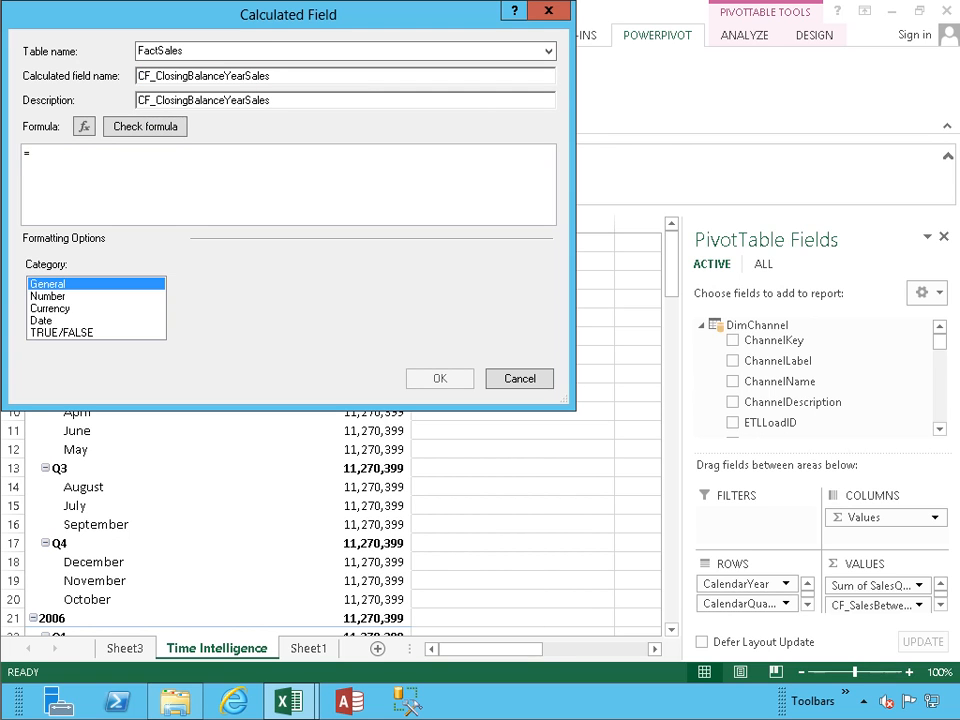
Step: Begin the formula with CLOSINGBALANCEYEAR wrapping SUMX over FactSales[SalesQuantity]
type("clo")
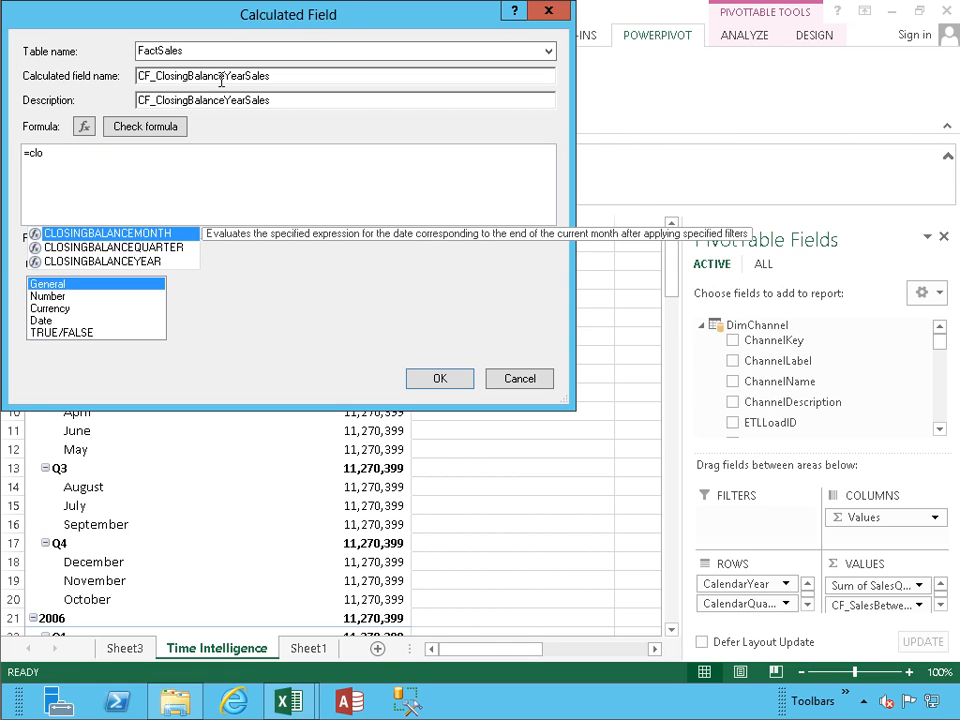
key("Down")
key("Down")
key("Tab")
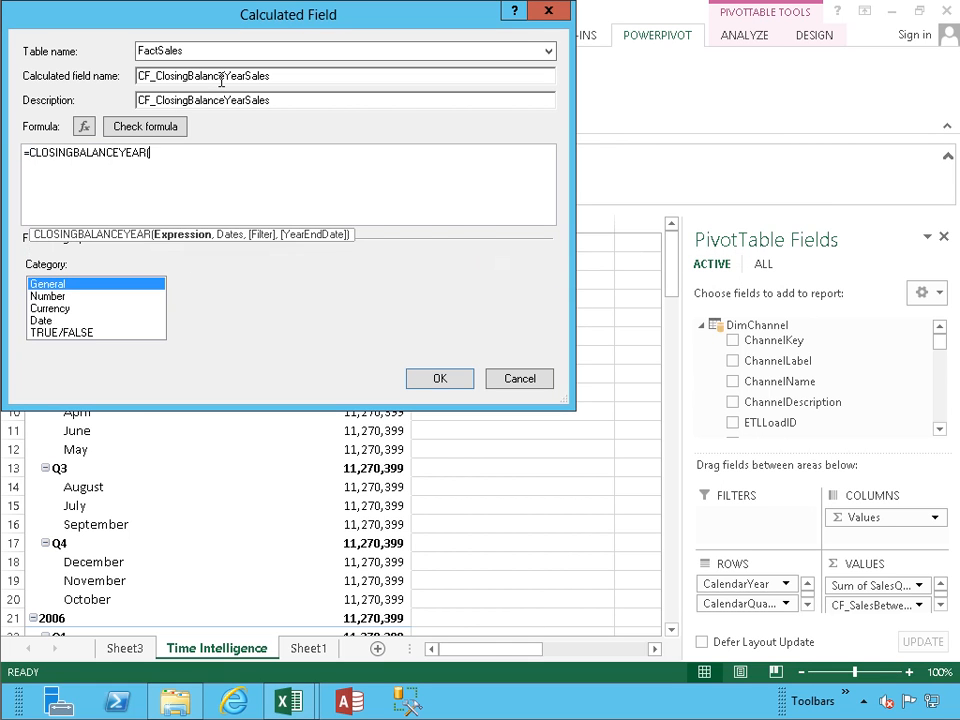
type("sumx")
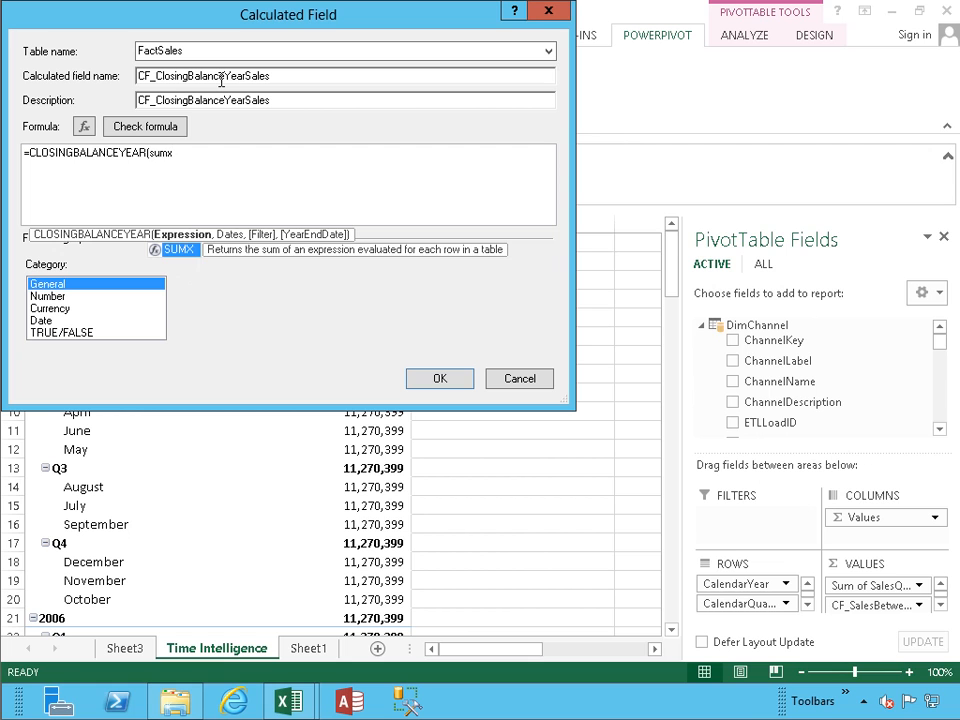
type("(factsa")
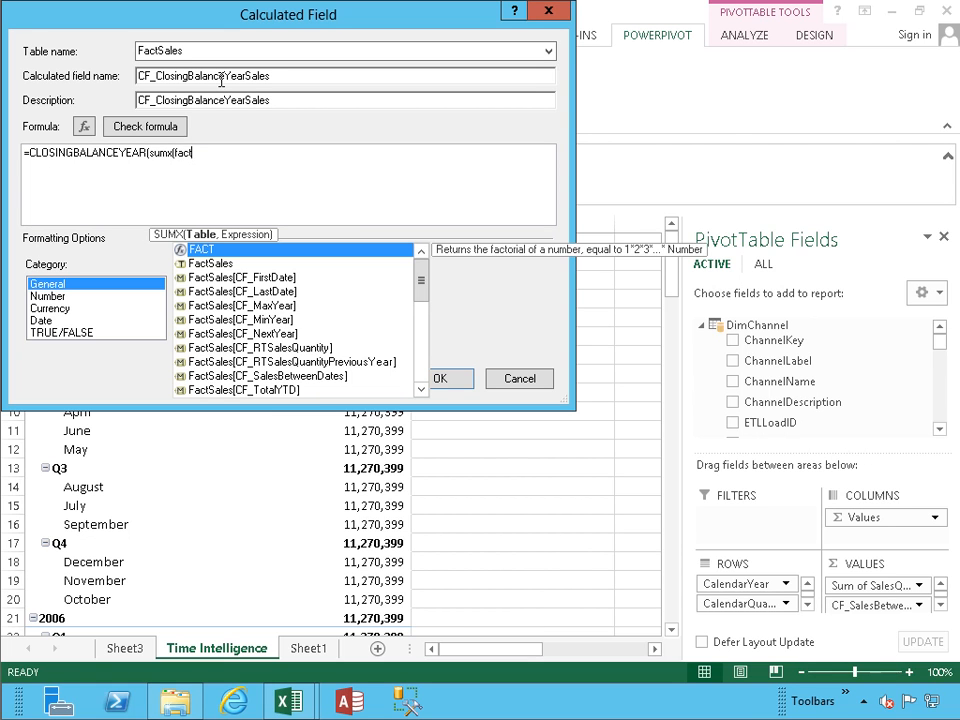
key("Down")
key("Down")
key("Down")
key("Down")
key("Down")
key("Down")
key("Down")
key("Down")
key("Down")
key("Down")
key("Down")
key("Down")
key("Down")
key("Down")
key("Down")
key("Down")
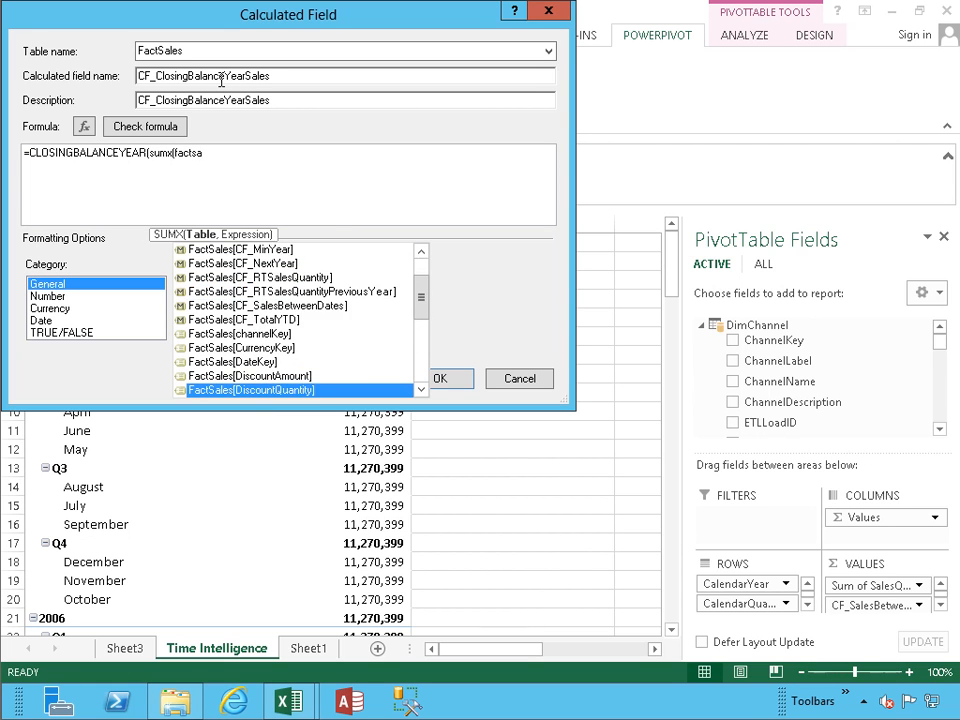
key("Down")
key("Down")
key("Down")
key("Down")
key("Down")
key("Down")
key("Down")
key("Down")
key("Up")
key("Tab")
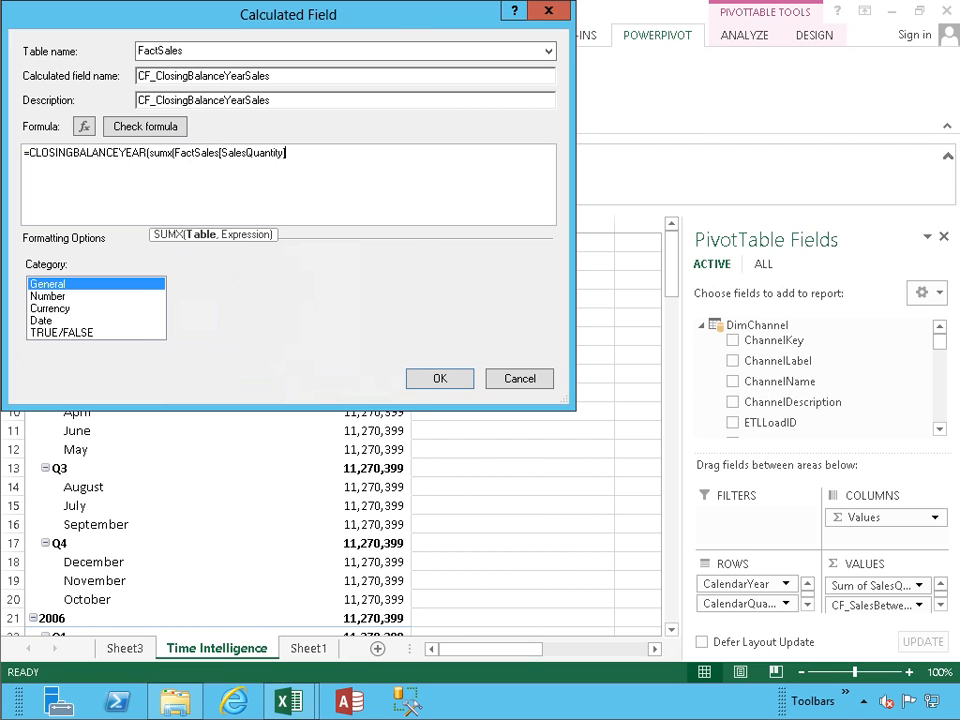
Step: Fix the SUMX arguments to read sumx(FactSales,FactSales[SalesQuantity]), closing its parenthesis
type(",")
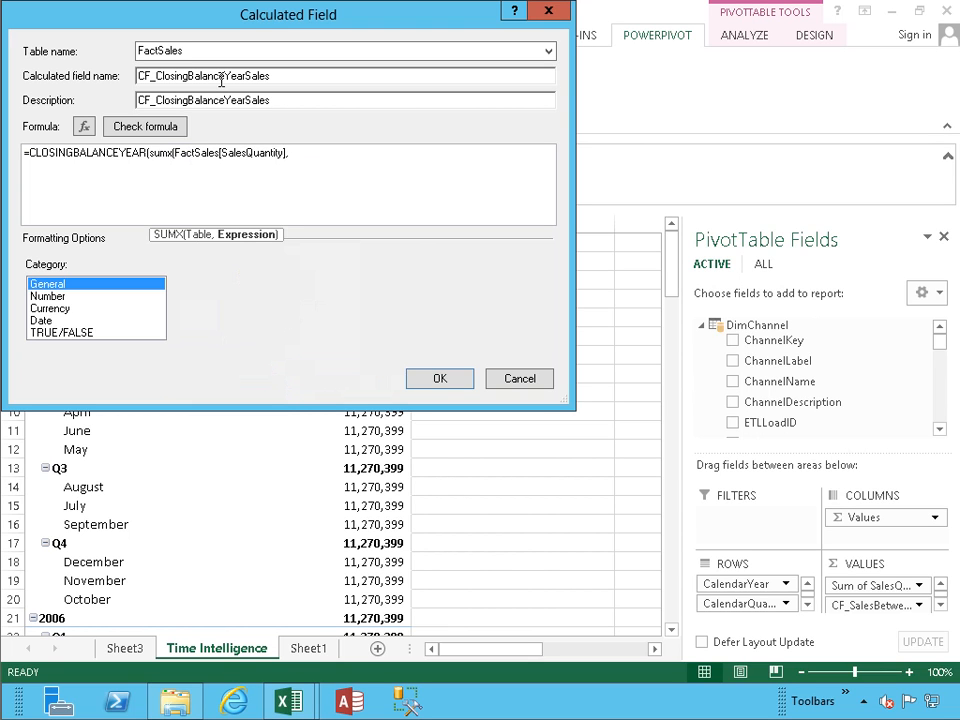
key("BackSpace")
key("Left")
key("Left")
key("Left")
key("Left")
key("Left")
key("Left")
key("Left")
key("Left")
key("Left")
key("Left")
key("Left")
key("Left")
key("Left")
key("Left")
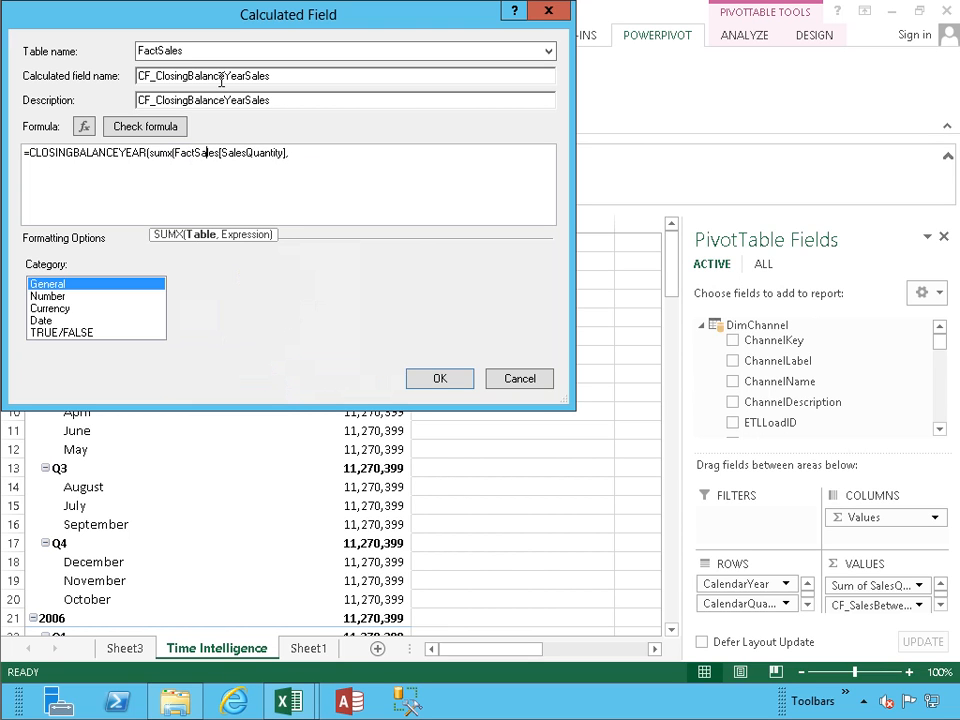
type("Fact")
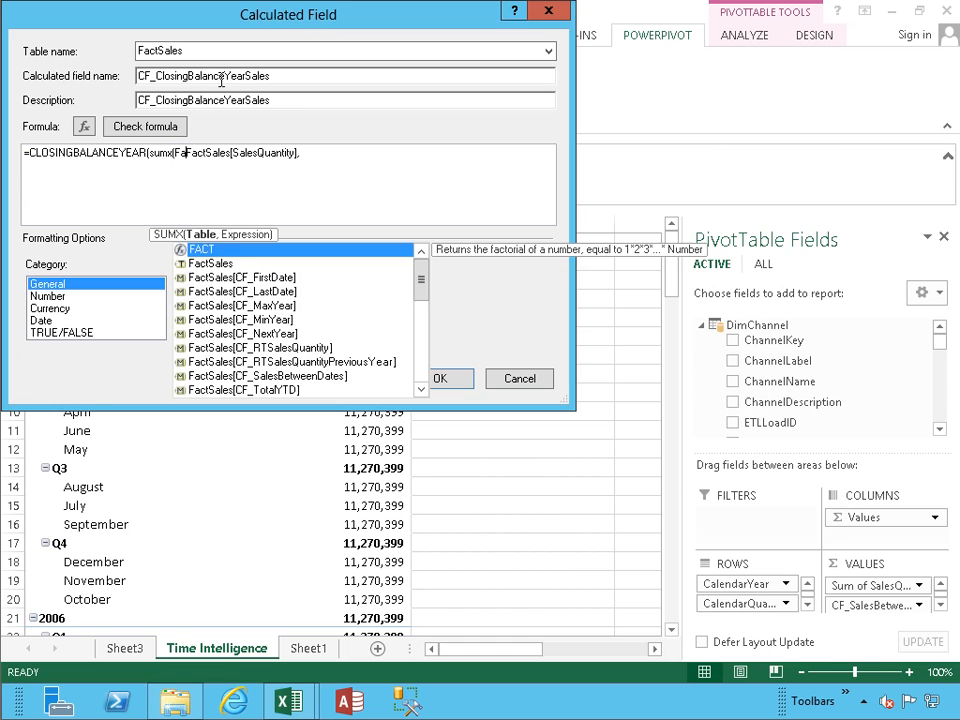
type("Sales,")
key("End")
key("BackSpace")
type(")")
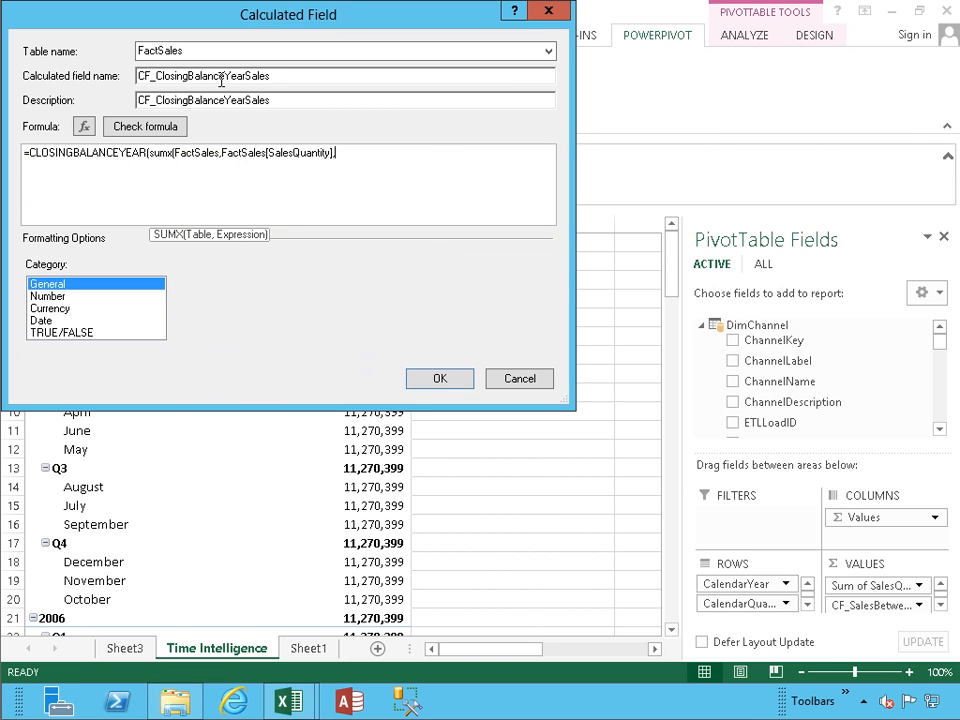
key("BackSpace")
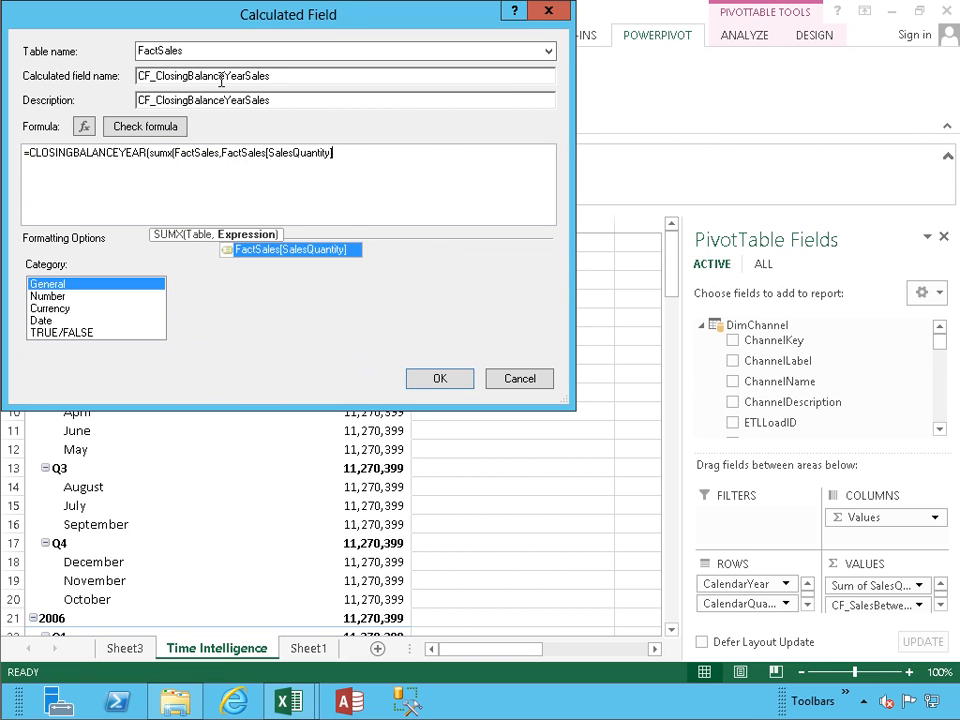
type("),")
key("BackSpace")
Step: Add DimDate[Datekey] as the dates argument, check the formula, and save the field
type("dimdate")
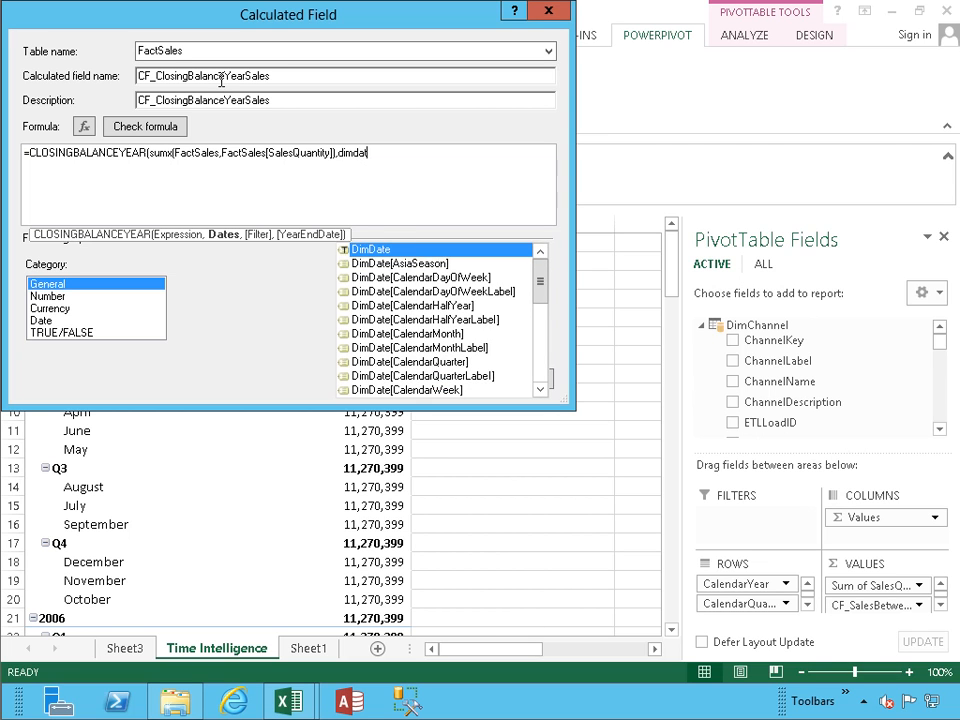
key("Down")
key("Down")
key("Down")
key("Down")
key("Down")
key("Down")
key("Down")
key("Down")
key("Down")
key("Down")
key("Down")
key("Down")
key("Down")
key("Down")
key("Down")
key("Down")
key("Up")
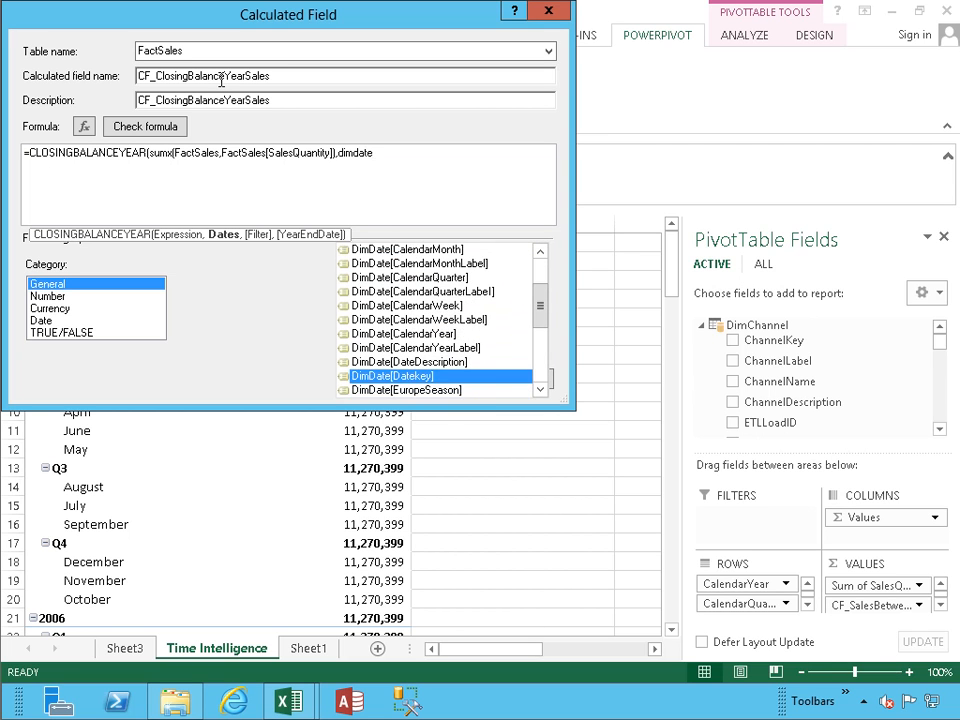
key("Tab")
type(")")
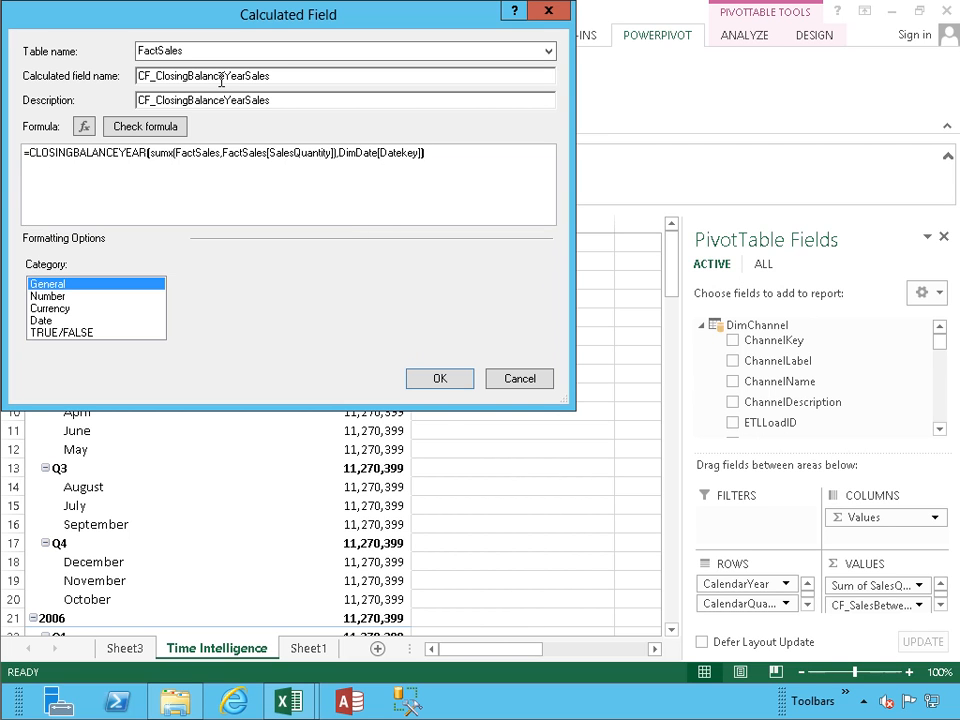
left_click(154, 125)
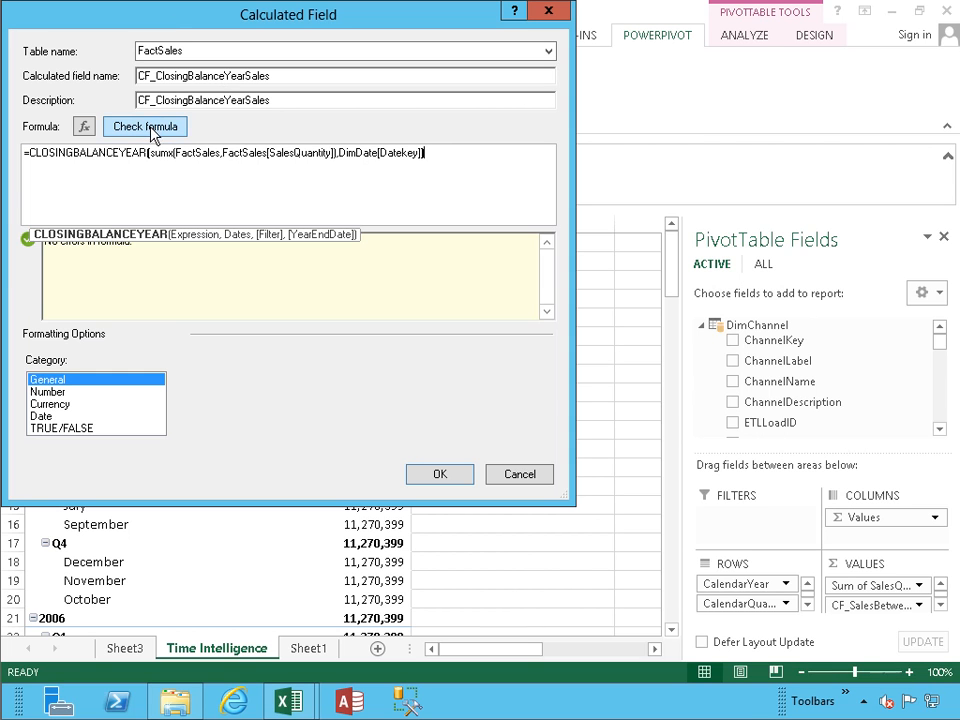
left_click(450, 474)
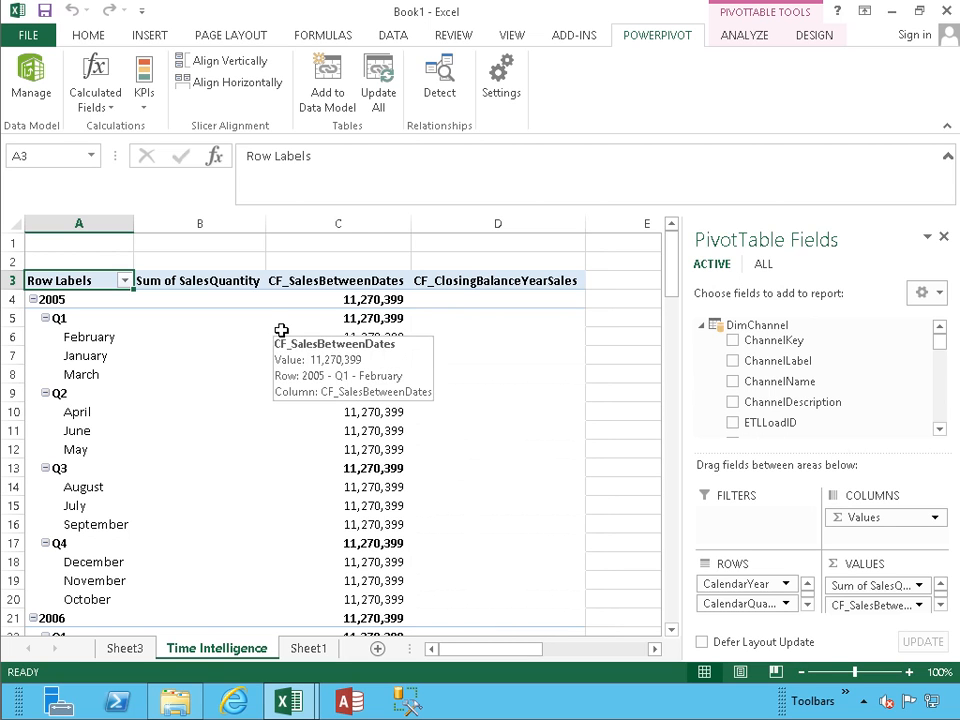
Step: Drill through the empty 2005 February value, then review CF_ClosingBalanceYearSales: 34,599 for 2008, 44,775 for 2009
double_click(480, 334)
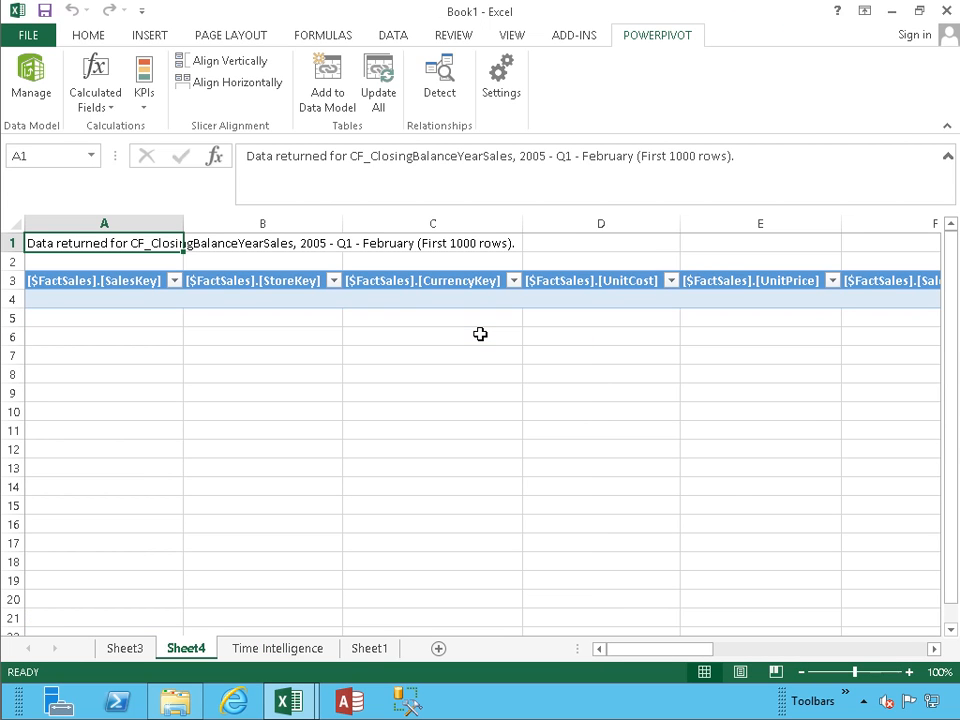
left_click(288, 651)
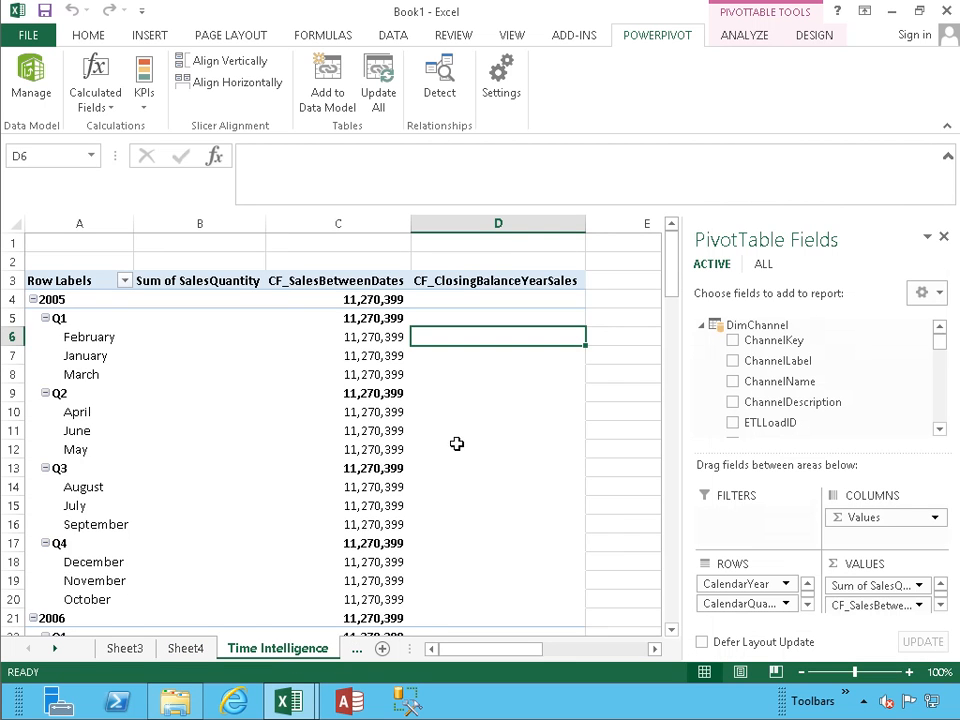
scroll(463, 441, "down", 9)
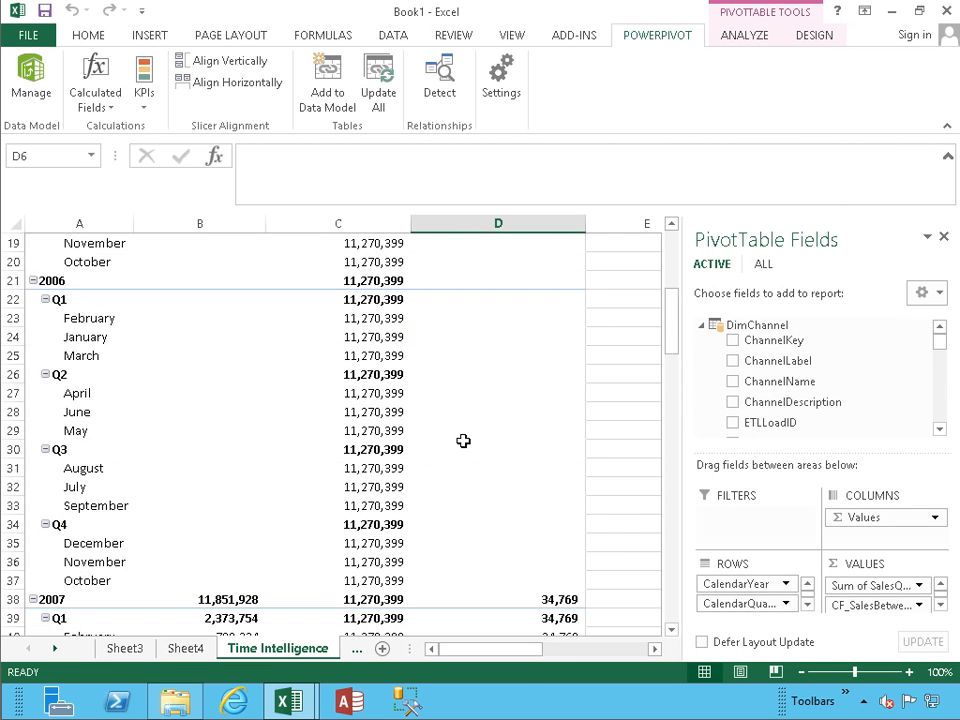
scroll(463, 441, "down", 3)
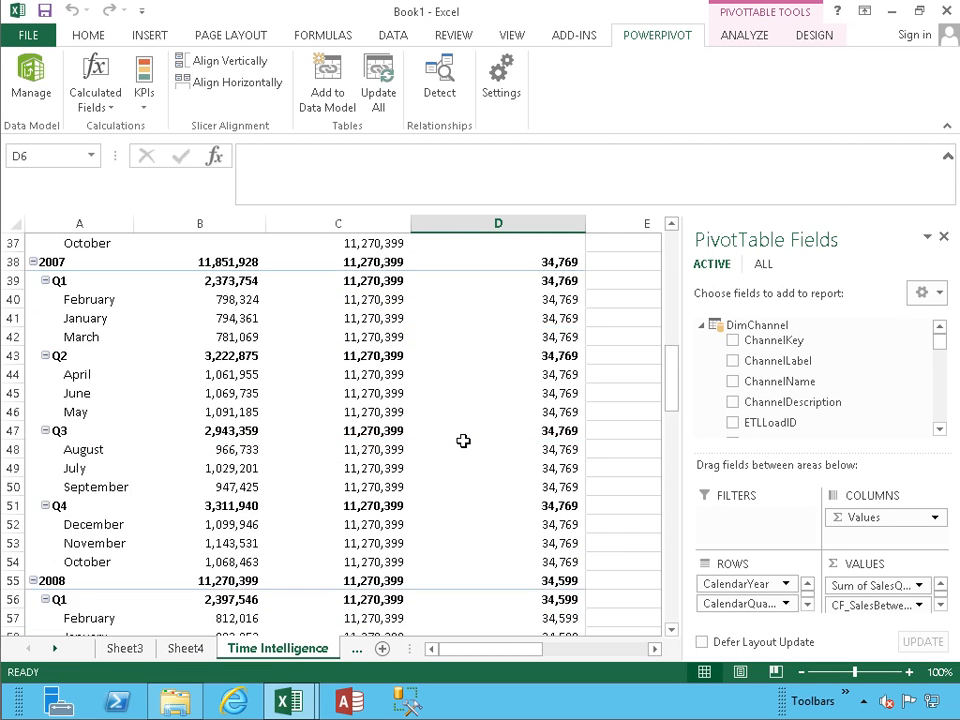
scroll(477, 312, "down", 3)
scroll(477, 312, "down", 7)
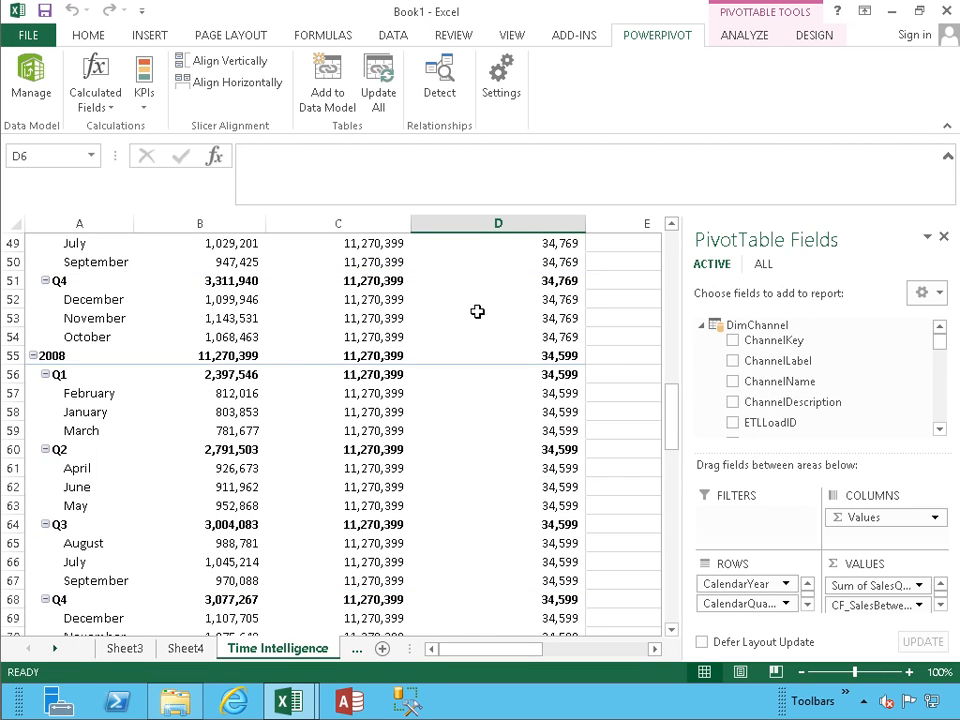
scroll(477, 312, "down", 3)
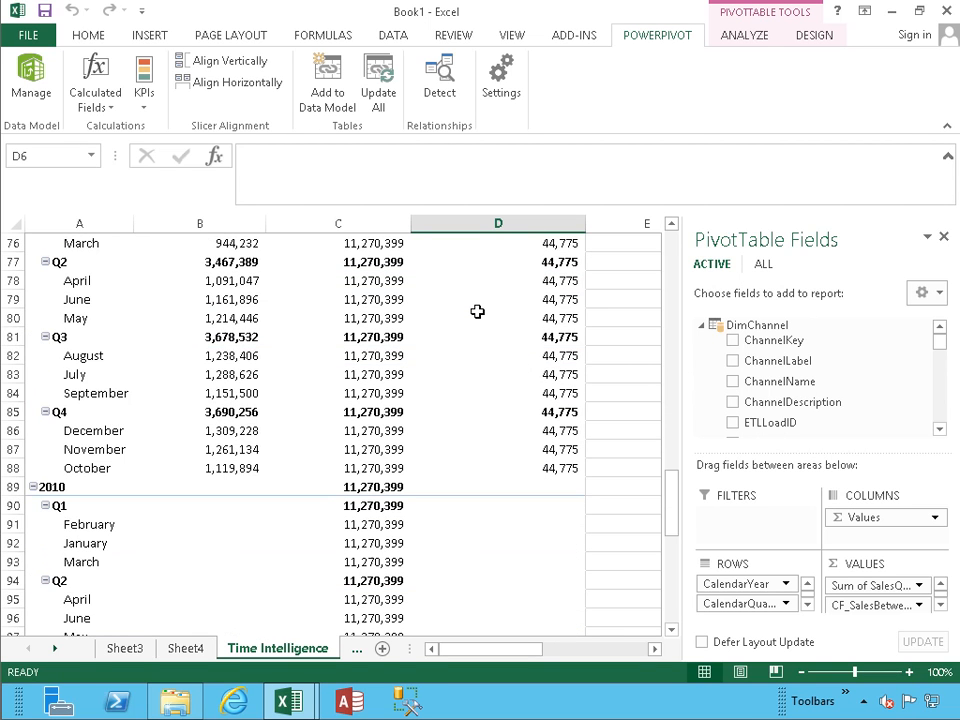
scroll(477, 312, "up", 6)
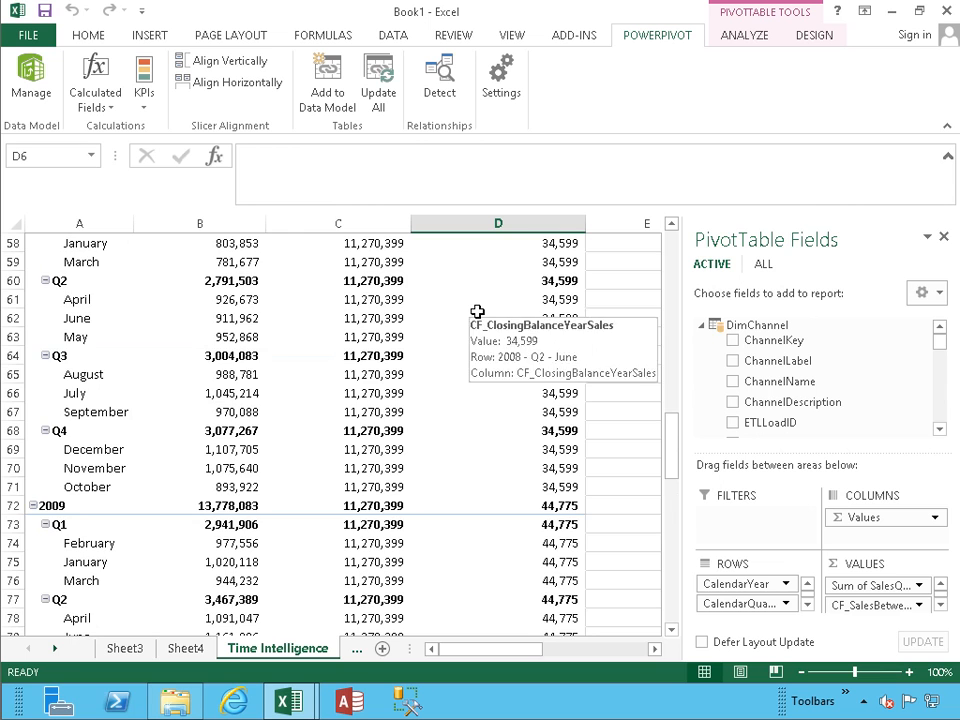
scroll(477, 312, "up", 11)
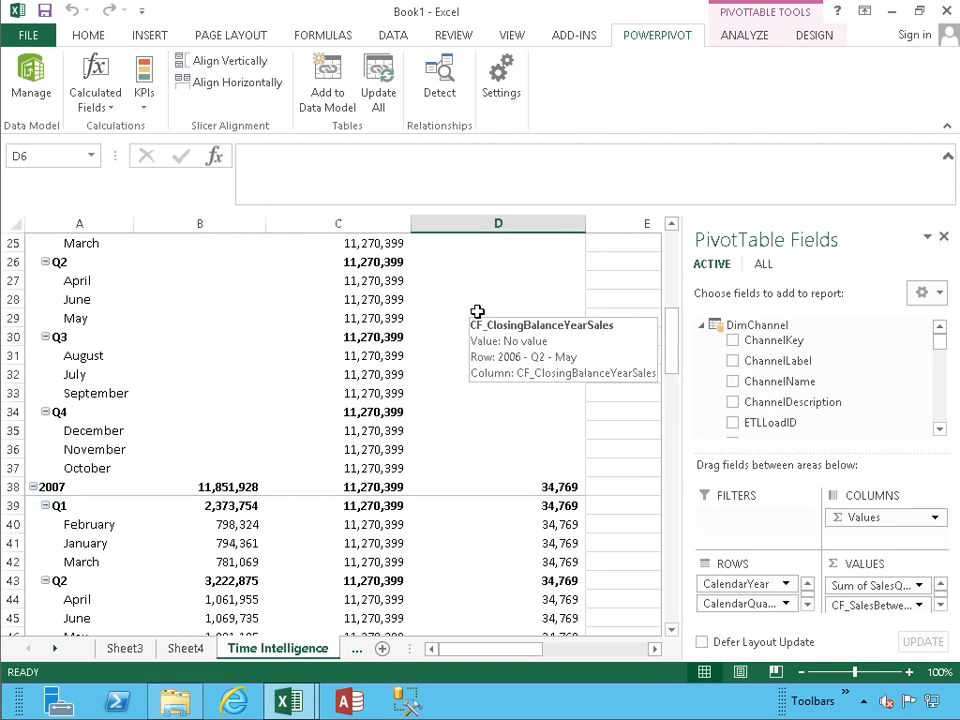